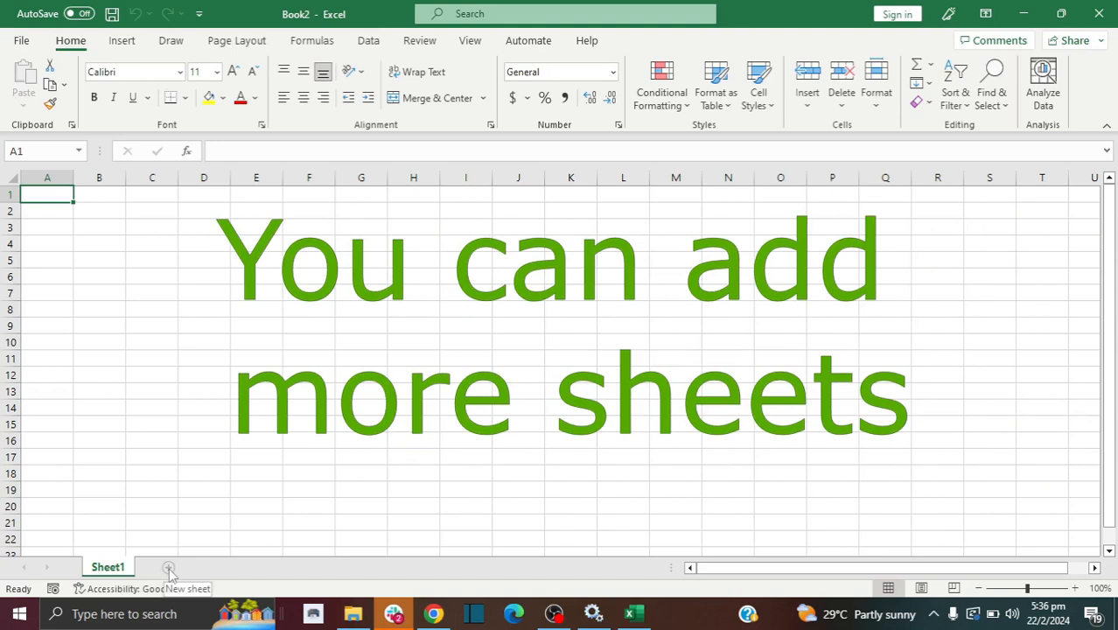
Step: Add a new worksheet after Sheet1 and name it "DATA 1"
click(169, 568)
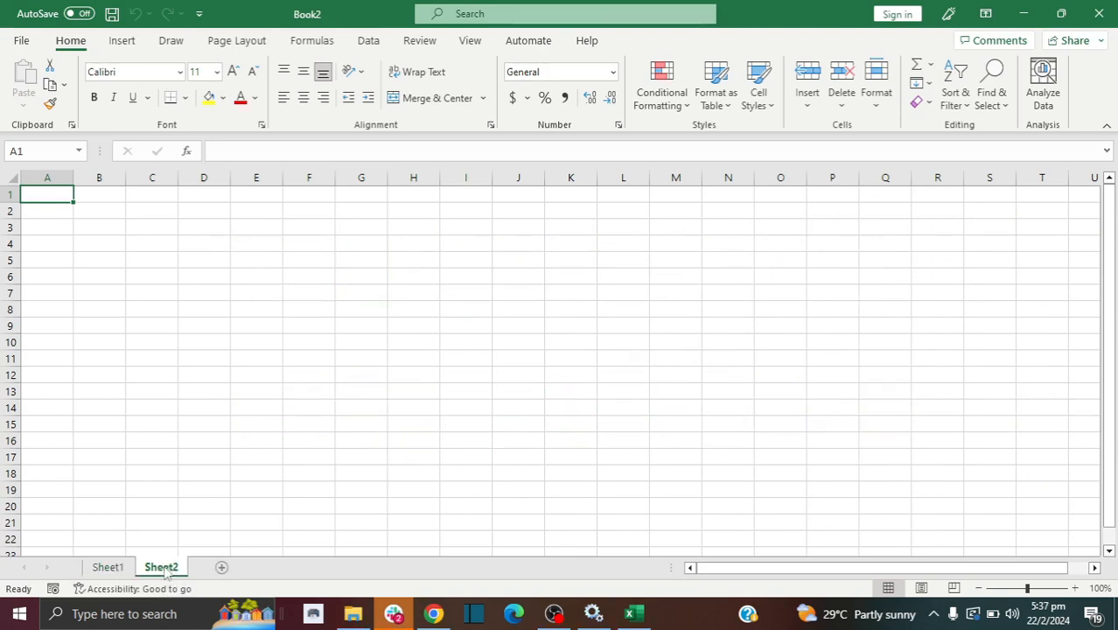
double_click(162, 568)
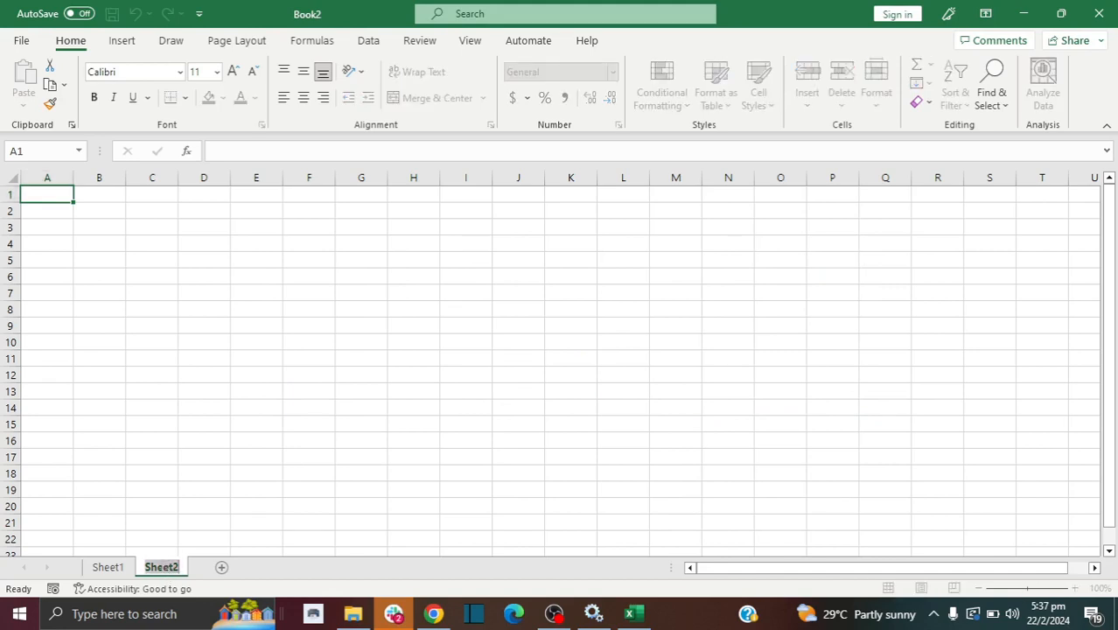
text(DATA)
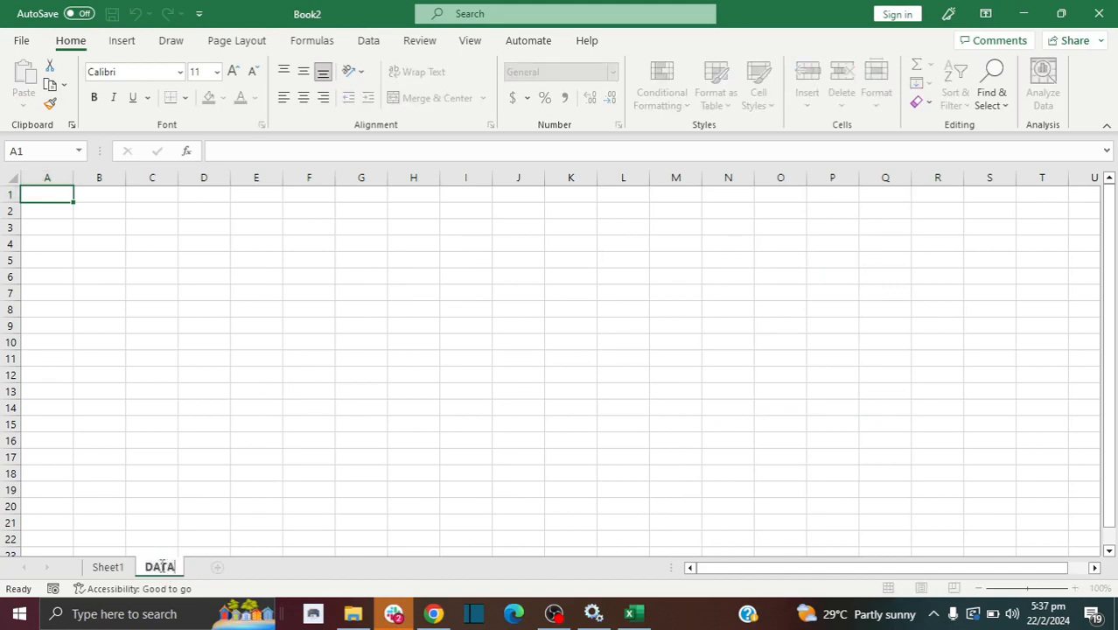
text( 1)
key(BackSpace)
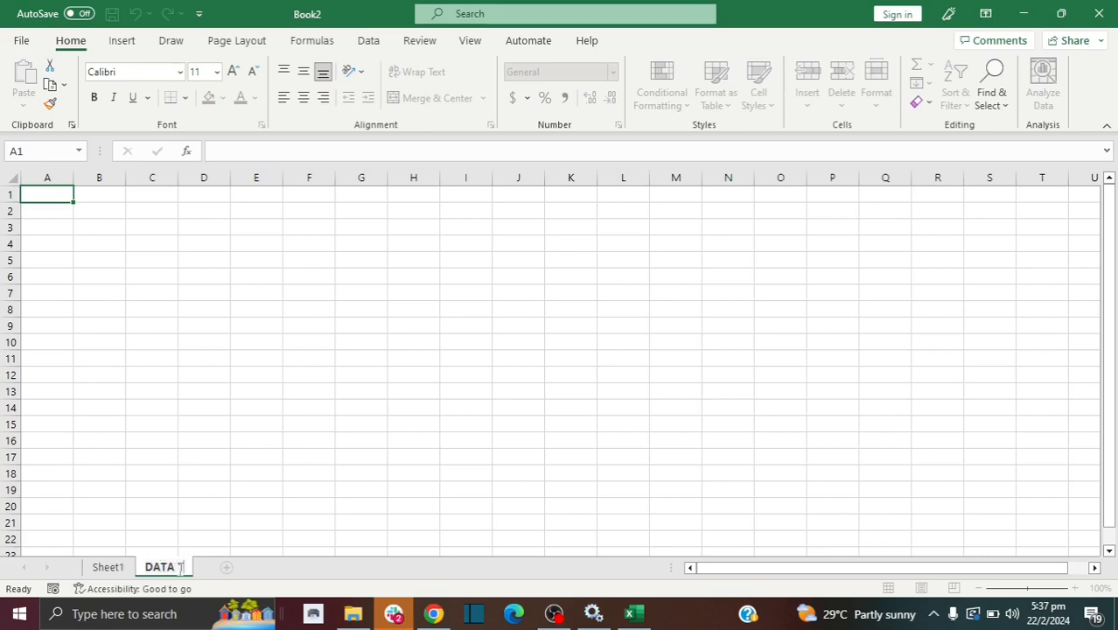
text(1)
click(175, 542)
Step: Add another worksheet after DATA 1 and name it "Data 3"
click(227, 569)
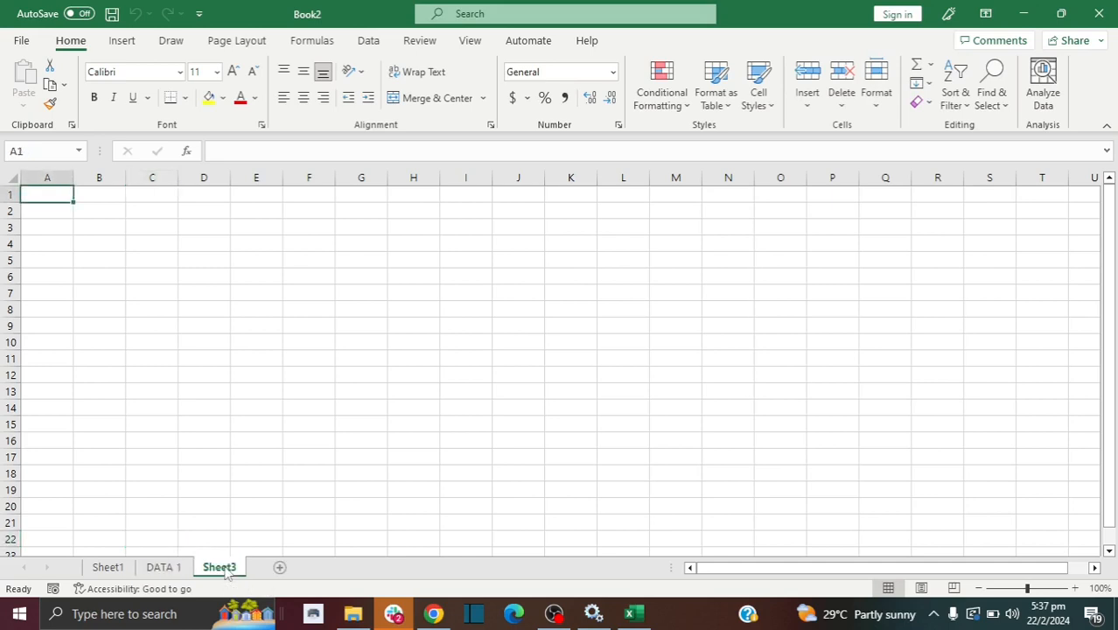
double_click(219, 567)
text(D)
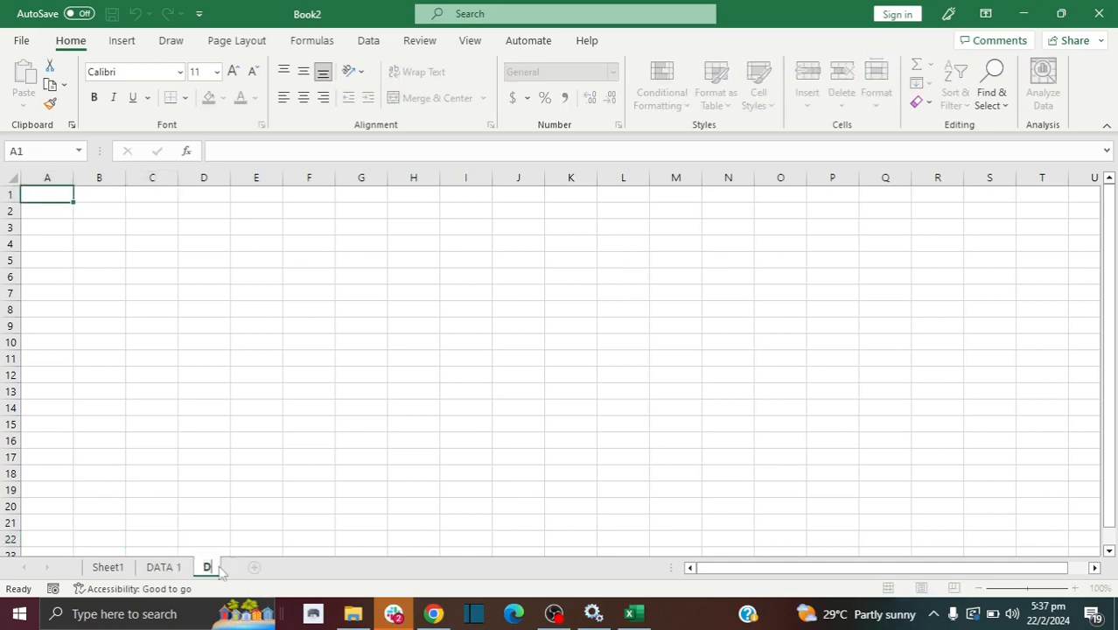
text(ata 3)
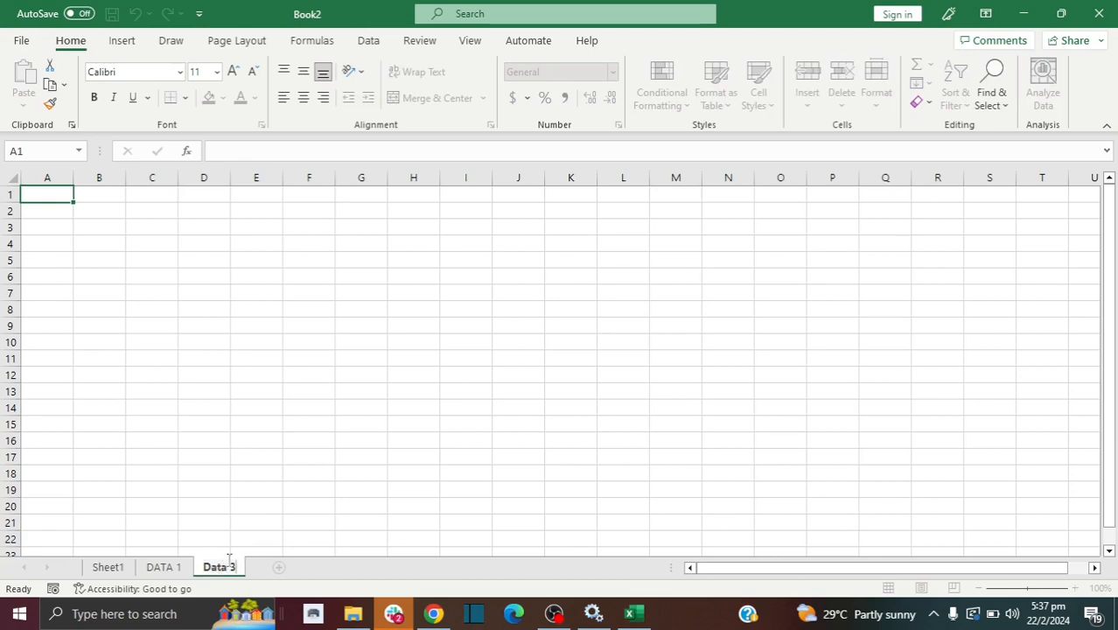
click(238, 537)
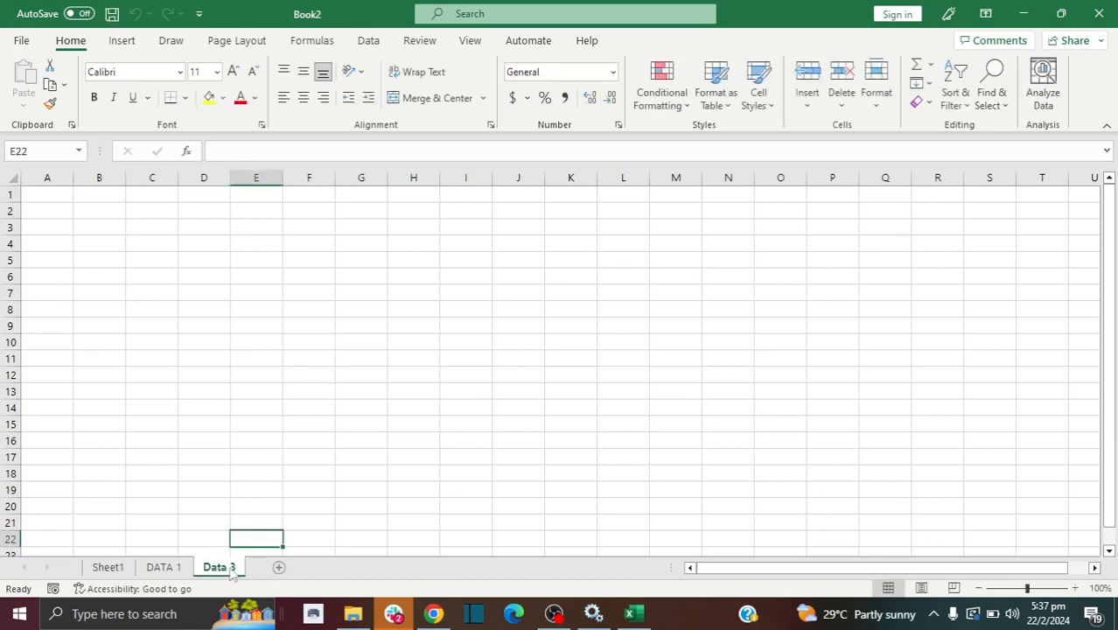
Step: Delete the Data 3 worksheet from the workbook
key(ctrl+Page_Up)
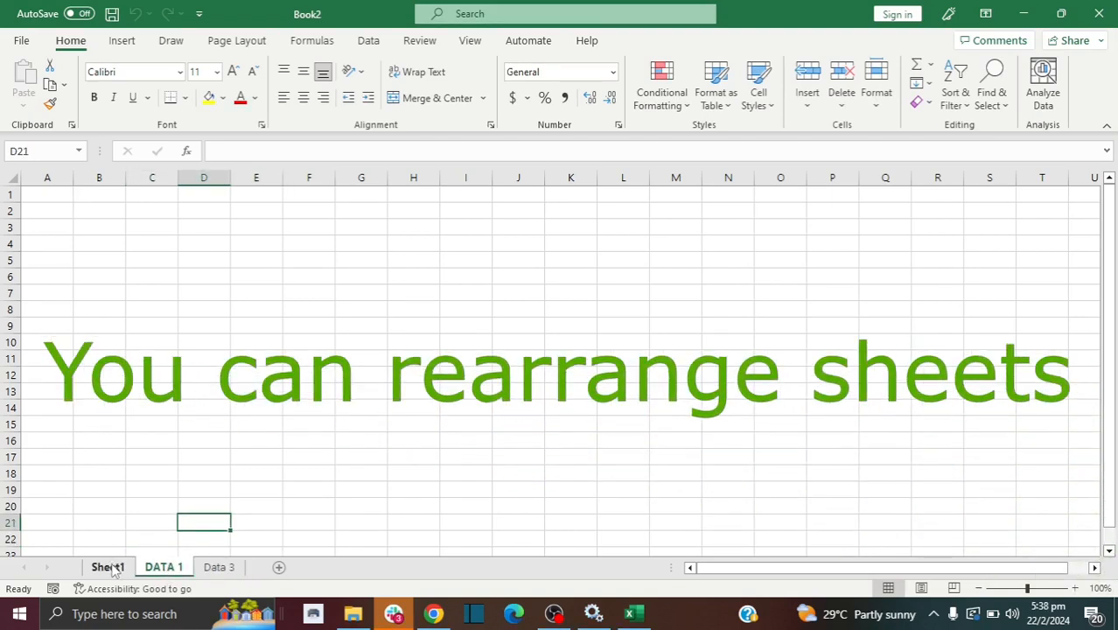
mouse_move(114, 567)
mouse_down()
mouse_move(197, 560)
mouse_move(118, 565)
mouse_up()
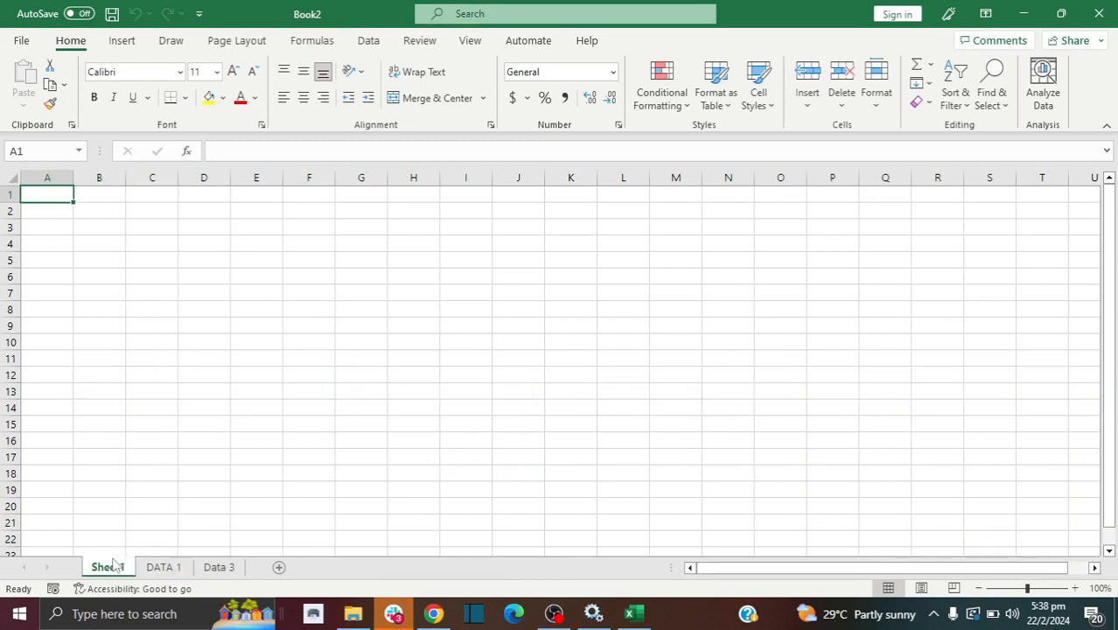
right_click(214, 568)
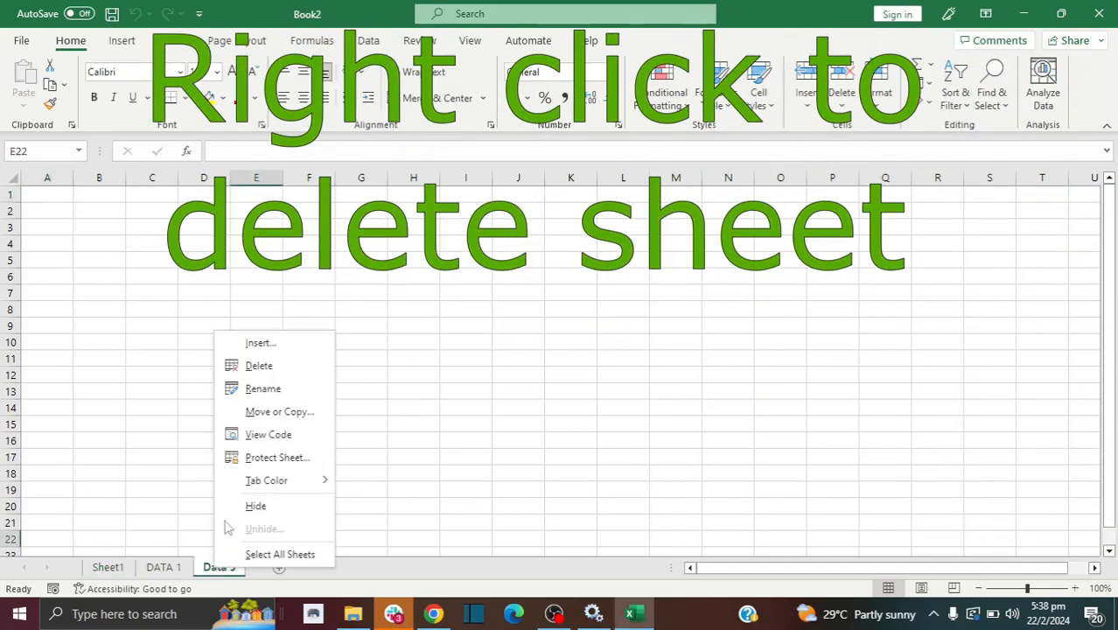
click(257, 366)
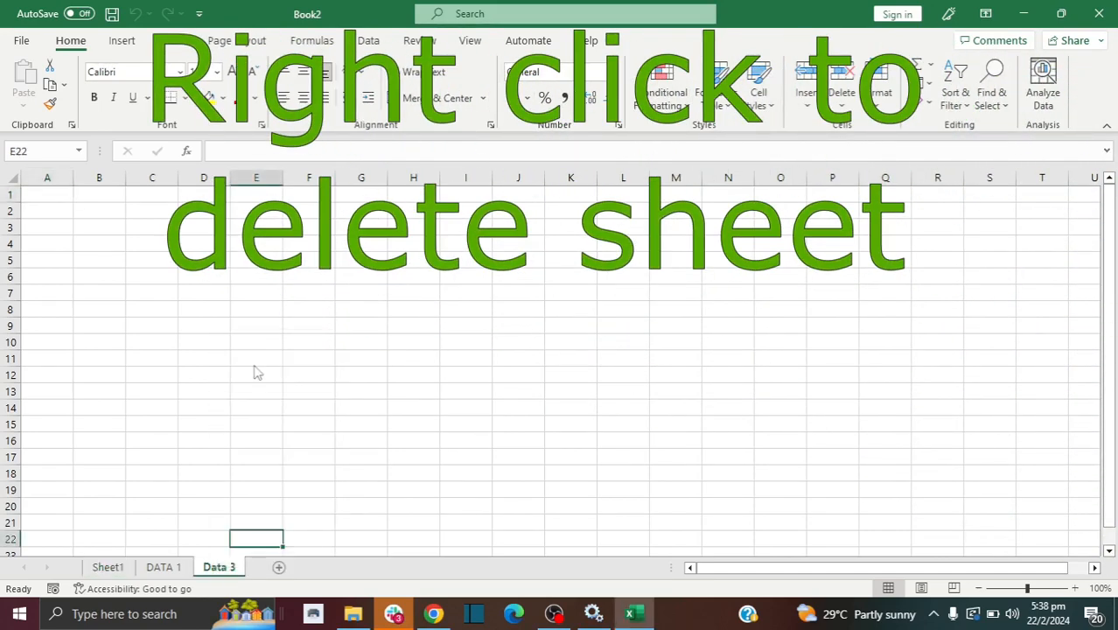
Step: Select single cells such as G5, E4, G4 and D3 on the DATA 1 sheet to examine their cell references
click(354, 260)
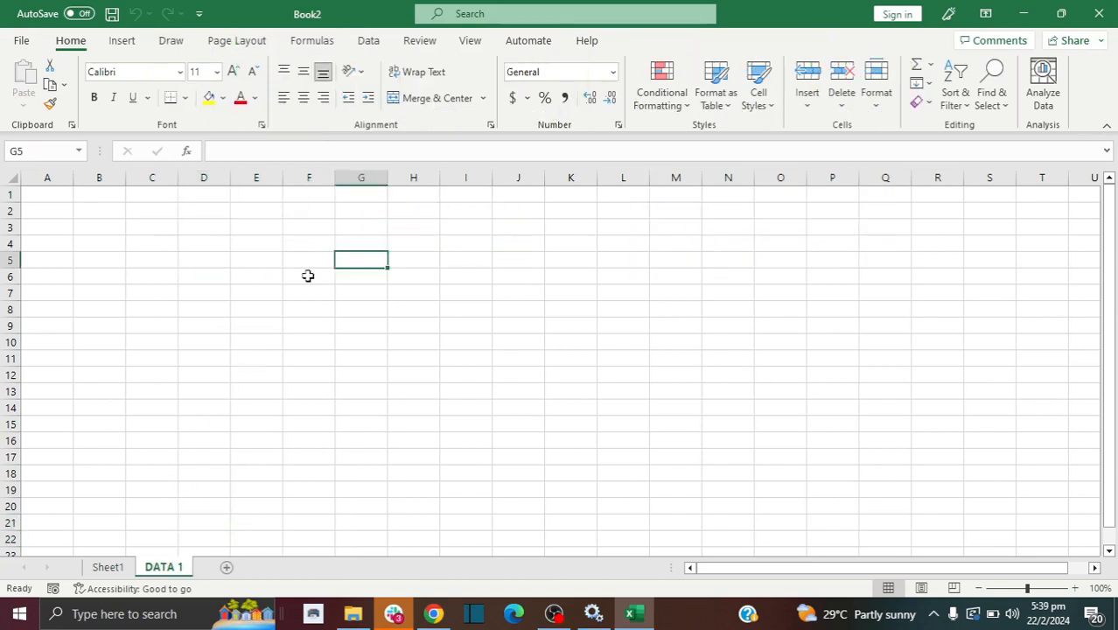
click(209, 246)
click(276, 243)
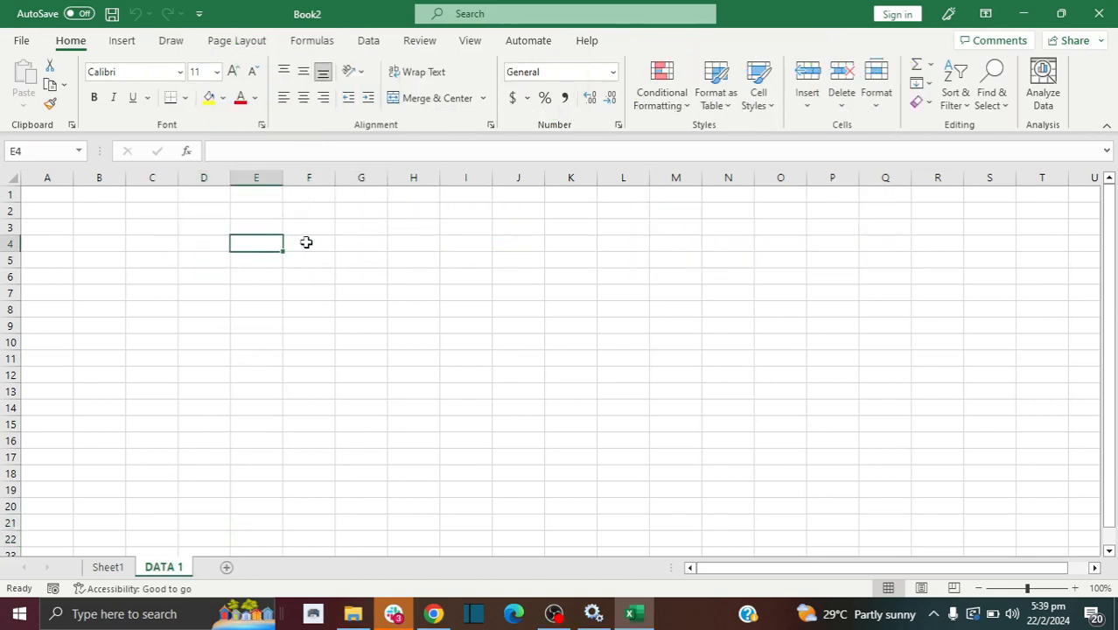
click(307, 243)
click(349, 243)
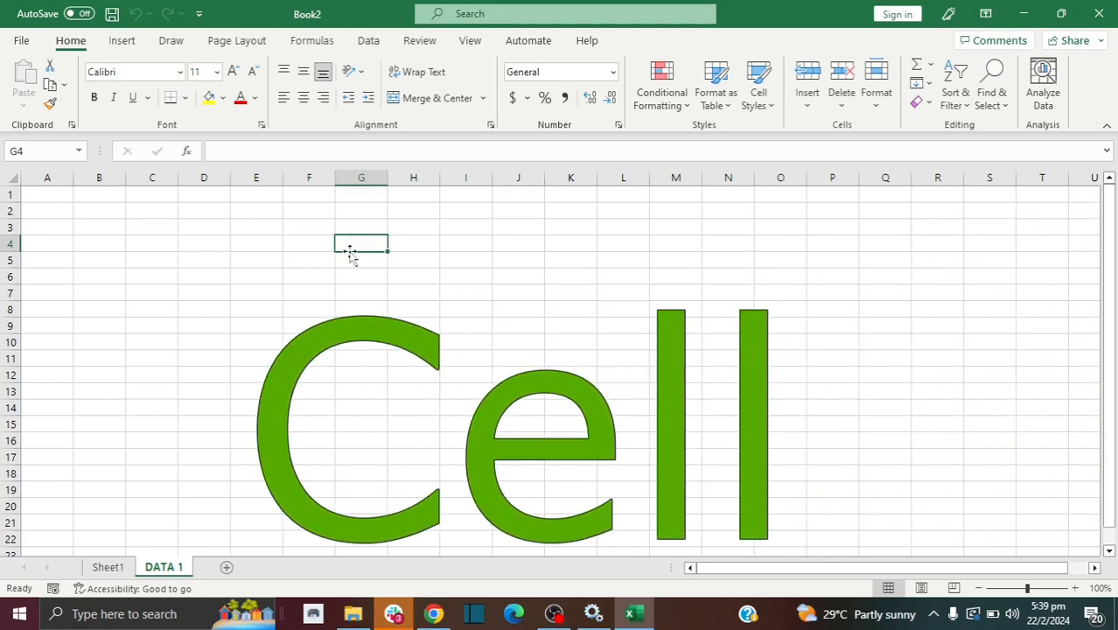
click(349, 260)
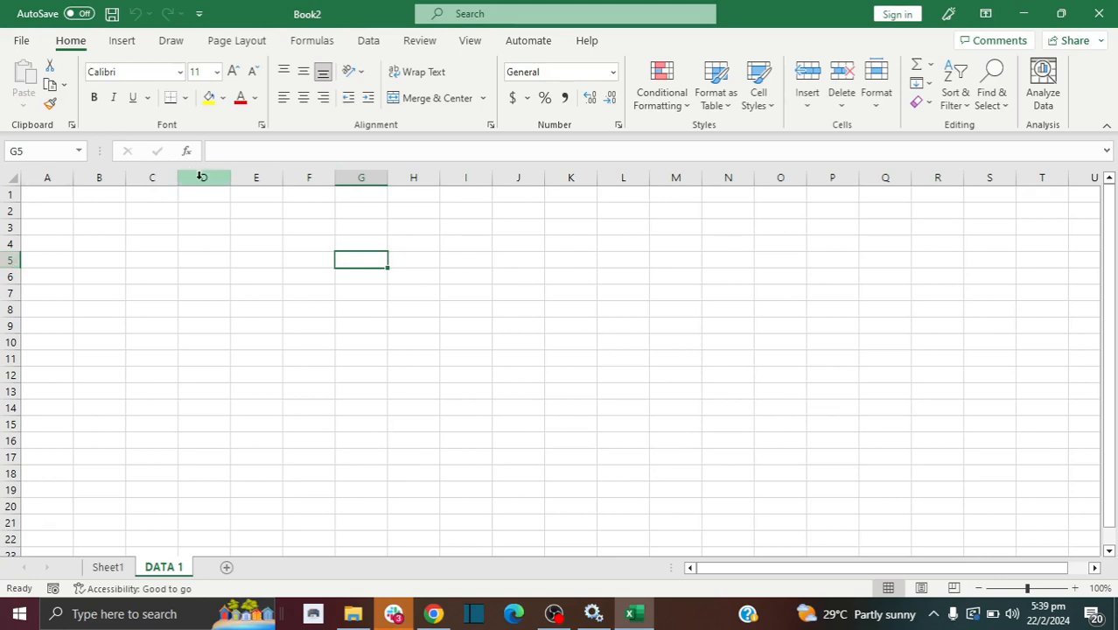
click(200, 229)
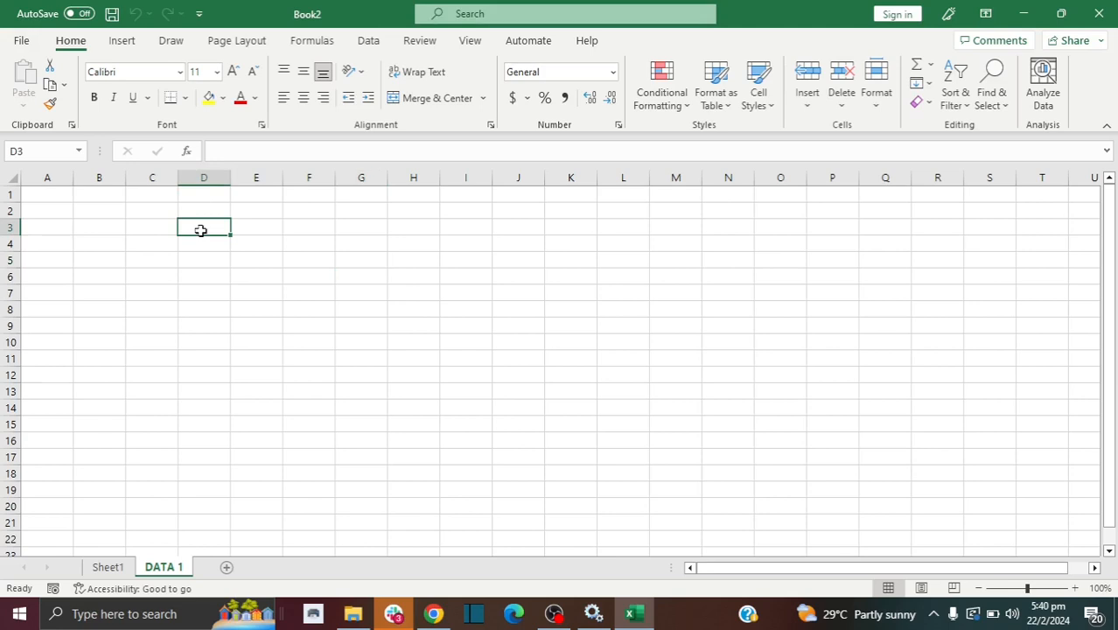
Step: Jump directly to cell L202 on the DATA 1 sheet by its cell reference
click(21, 153)
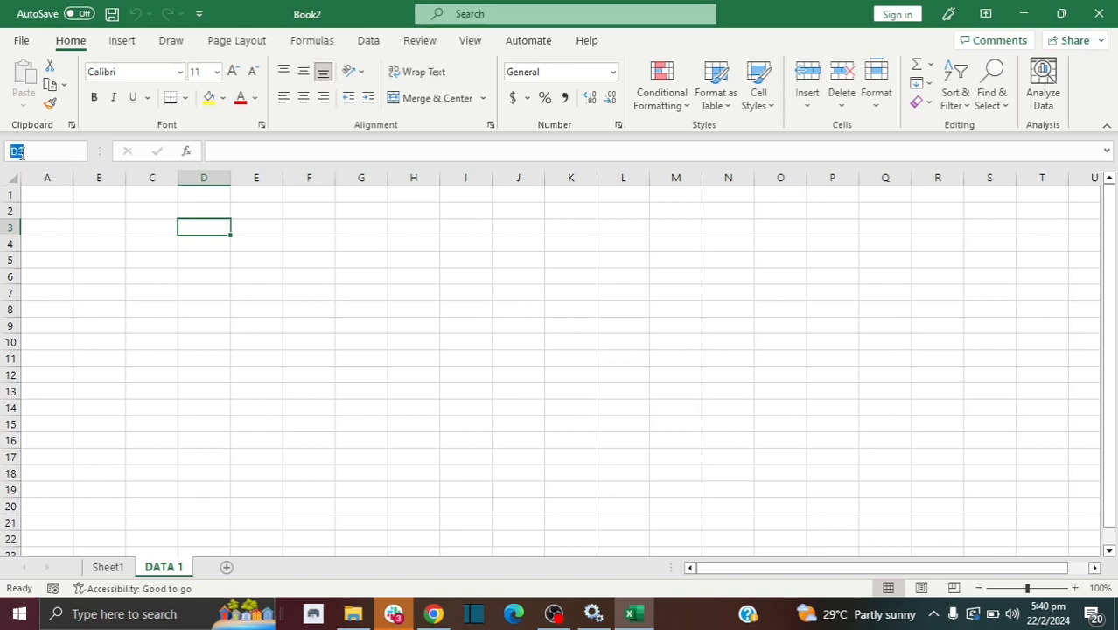
text(L202)
key(Return)
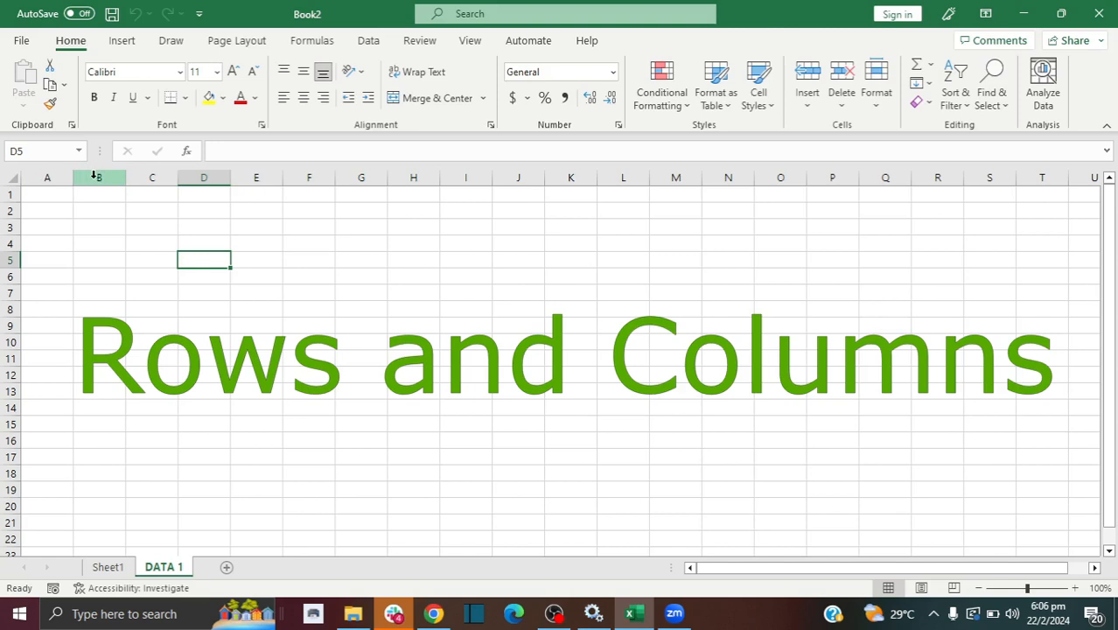
Step: Enter the column header "Name of Book" in cell A1 of the DATA 1 sheet
click(37, 197)
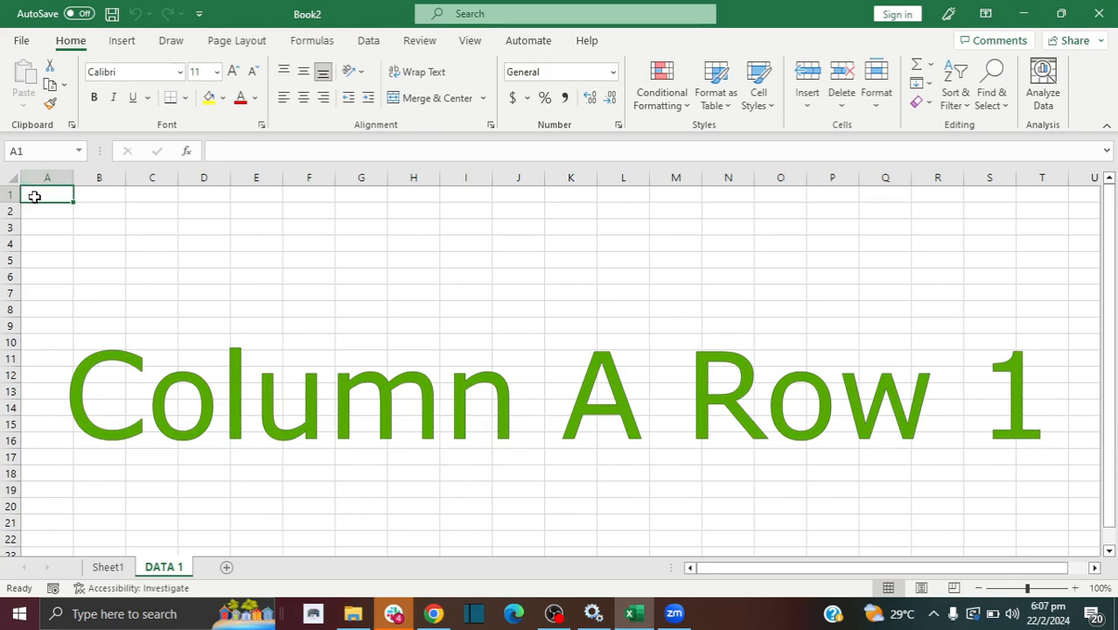
text(Name of)
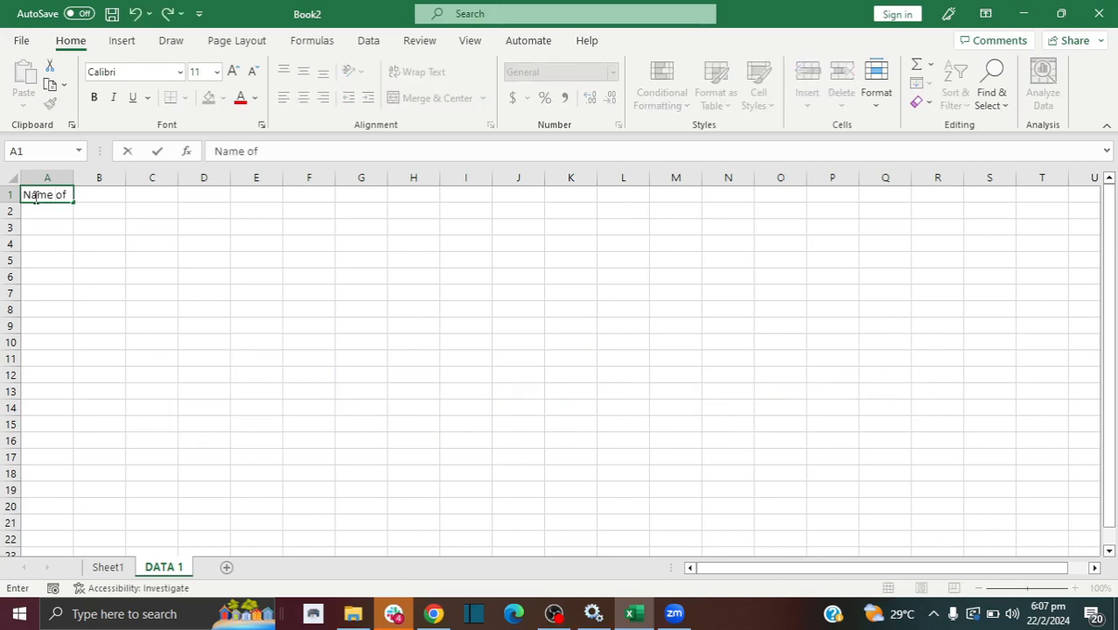
text( Book)
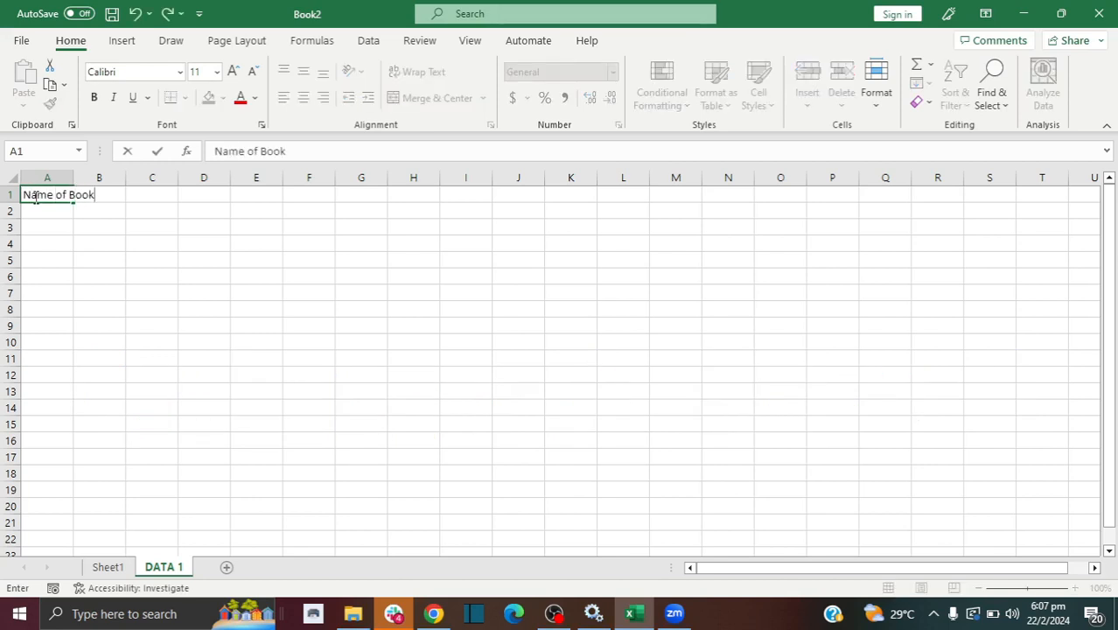
click(105, 209)
Step: Enter the column header "Numbers of books in stock" in cell B1
click(109, 194)
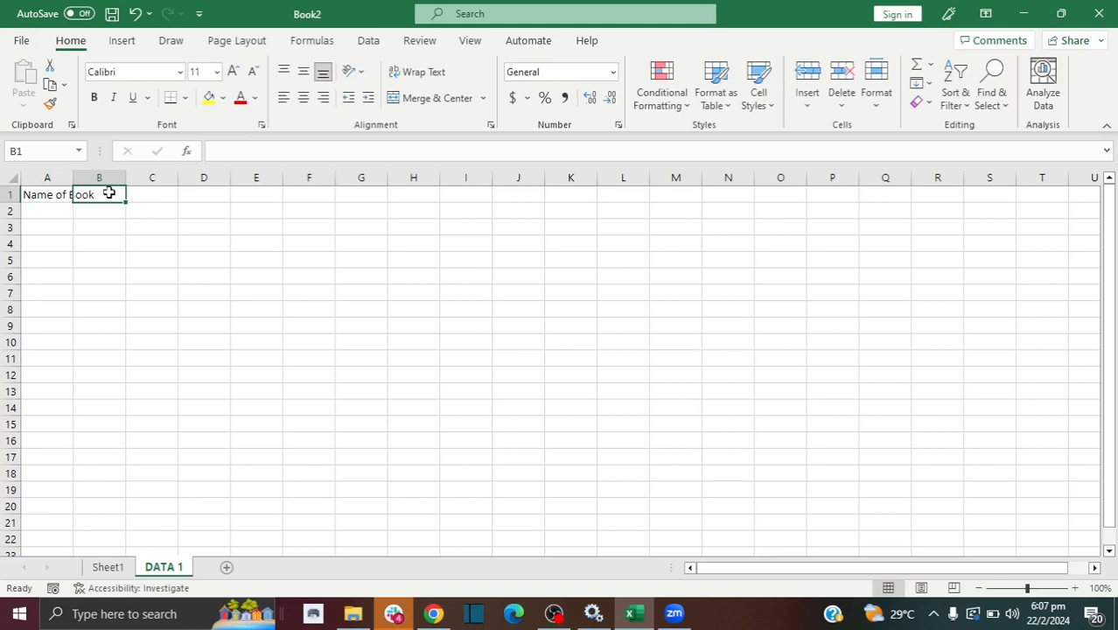
text(n)
key(BackSpace)
text(N)
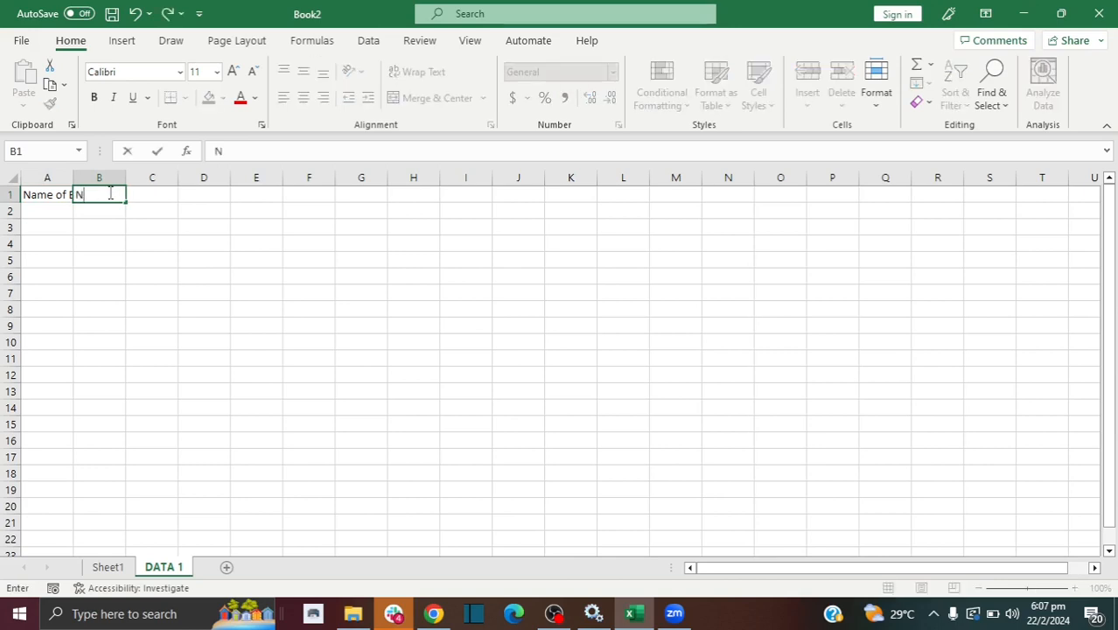
text(umbers in)
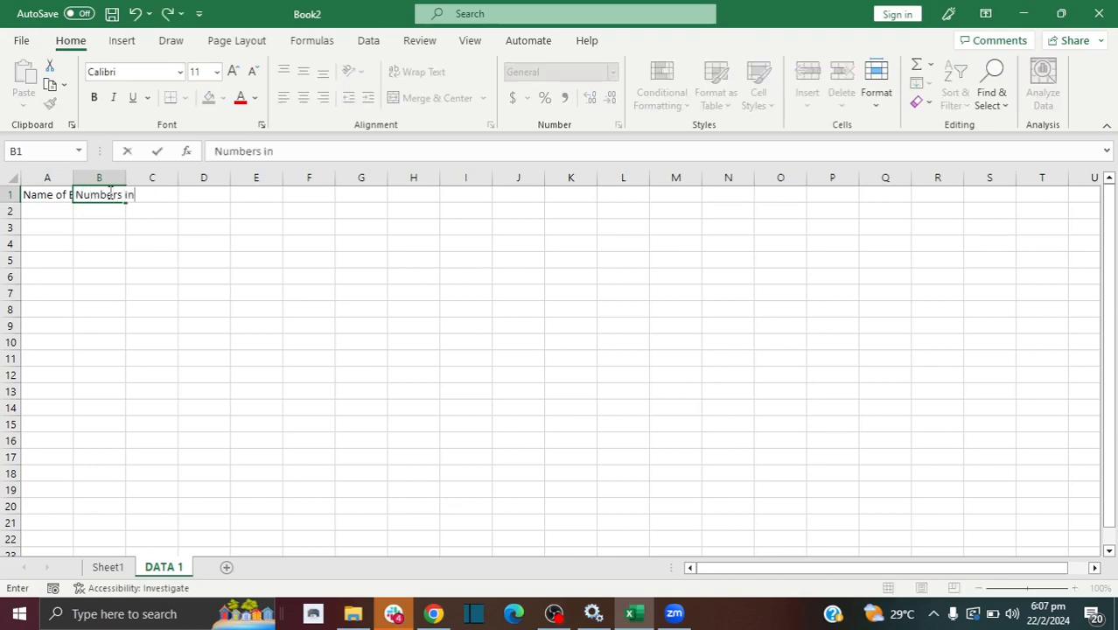
key(BackSpace)
key(BackSpace)
key(BackSpace)
text(of books)
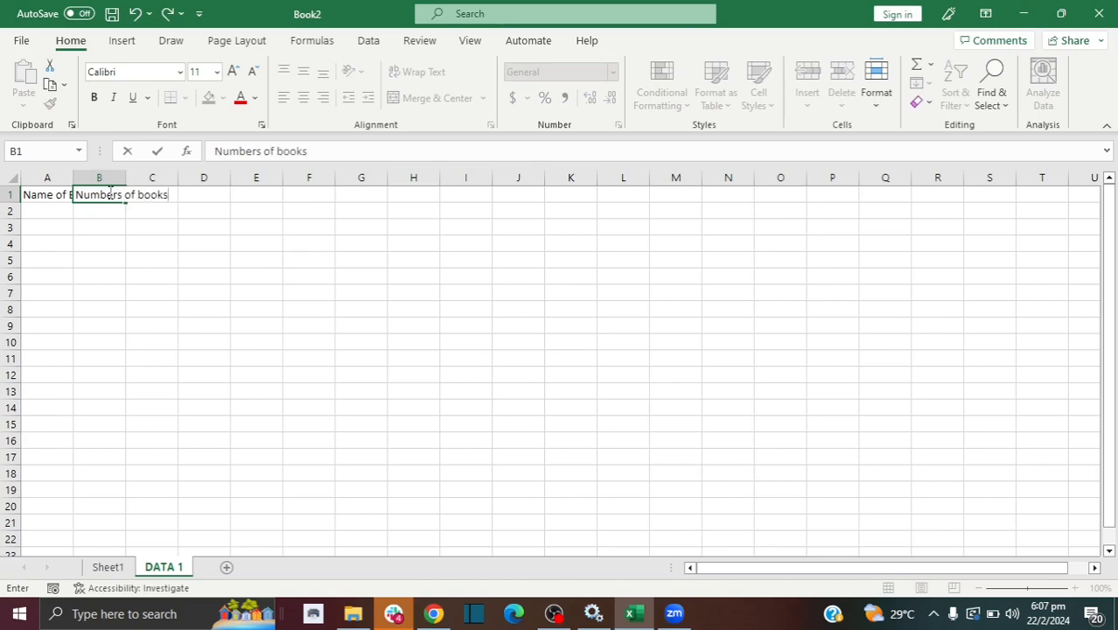
text( in stock)
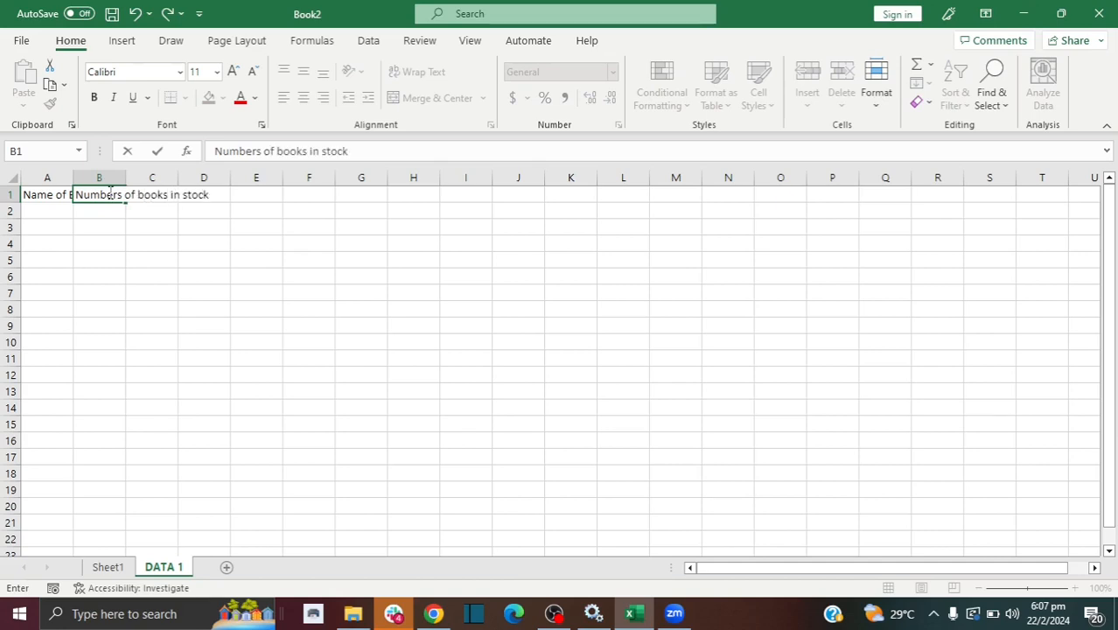
key(Tab)
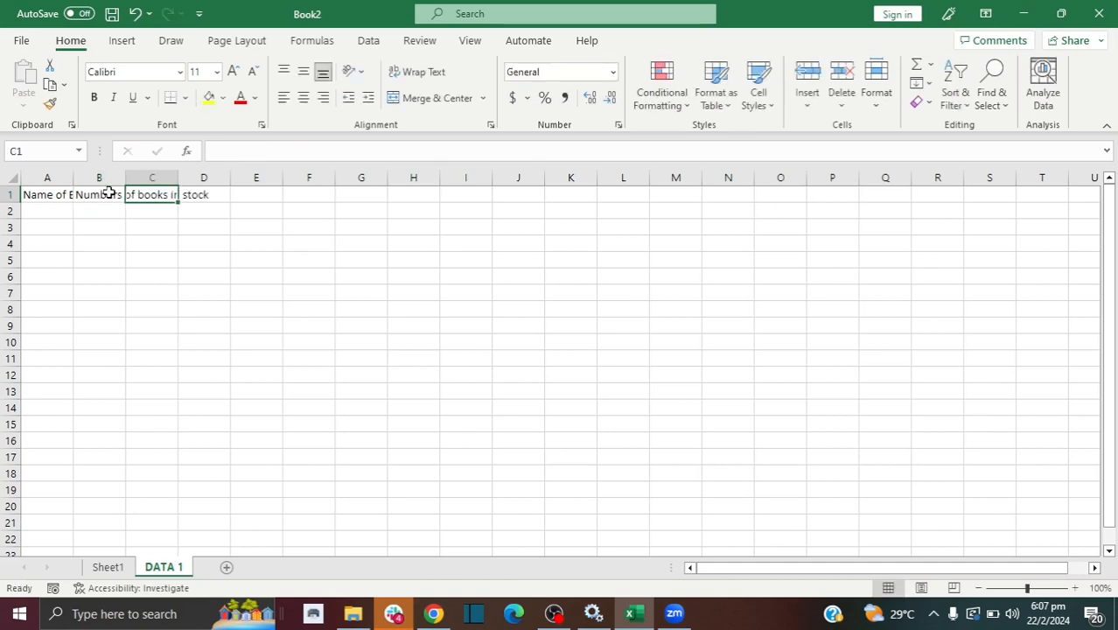
Step: Enter the column headers "Amount sold" in cell C1 and "Amount remaining" in cell D1
text(Amou)
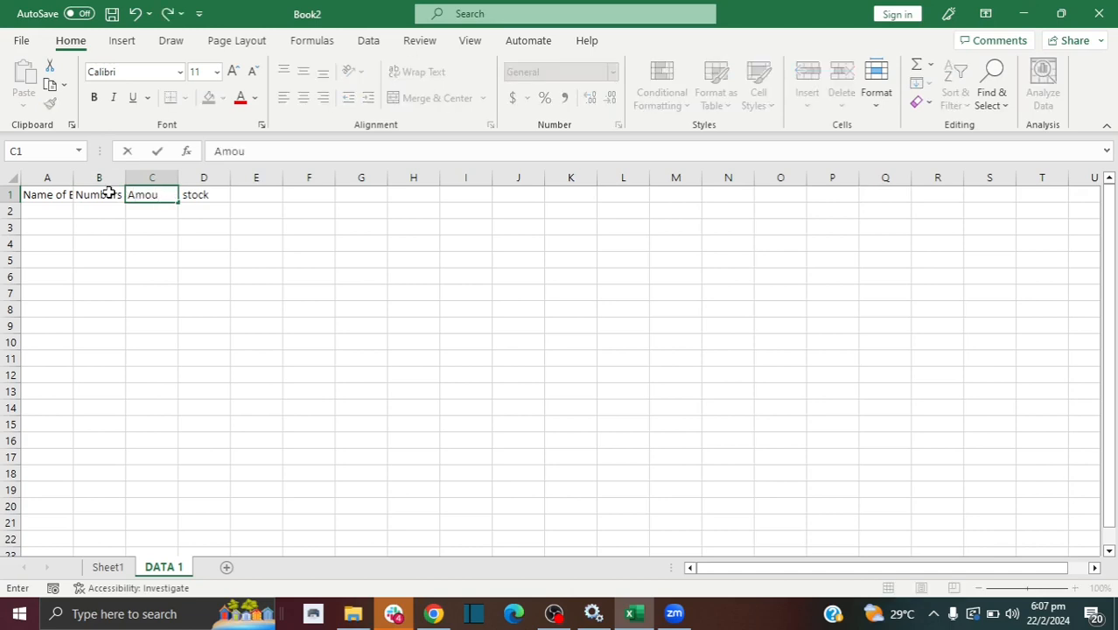
text(nt sold)
key(Tab)
text(Amount)
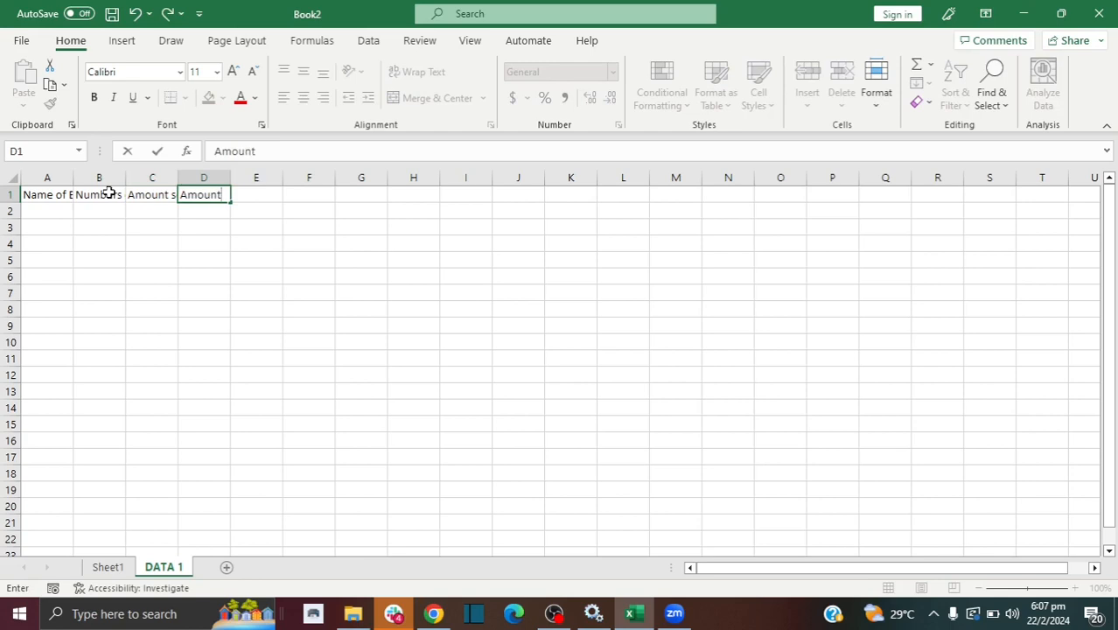
text( remainin)
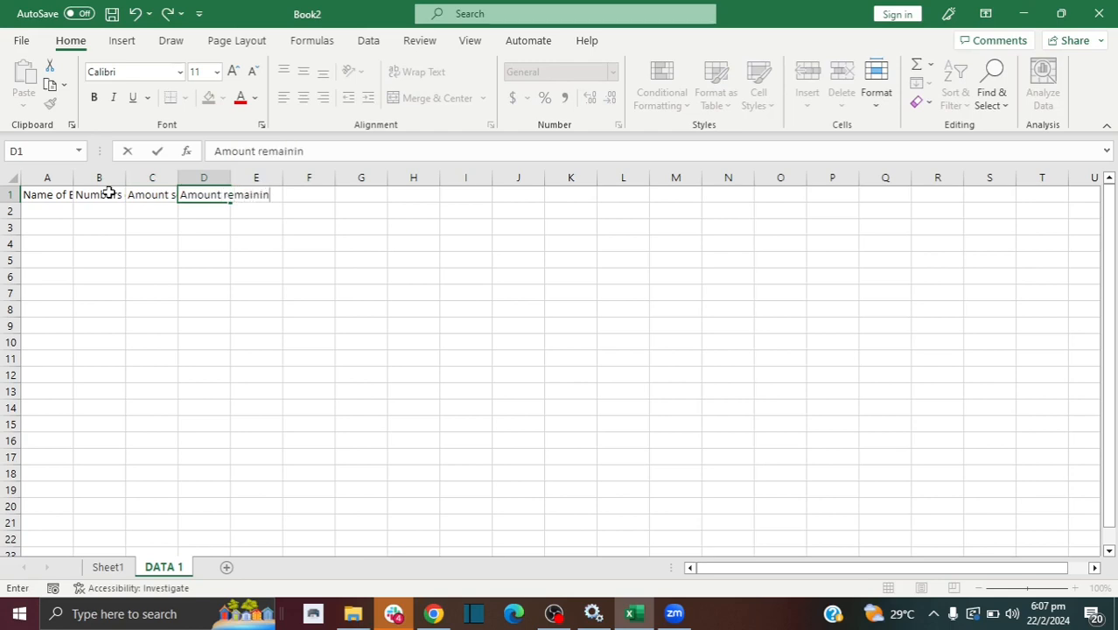
key(BackSpace)
text(ng)
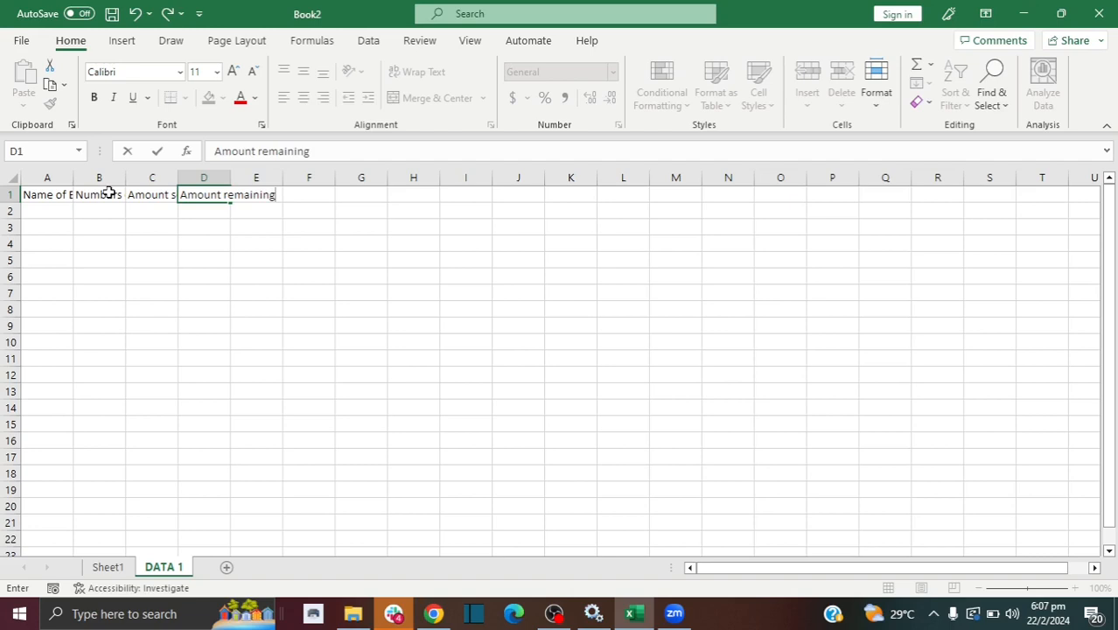
click(224, 221)
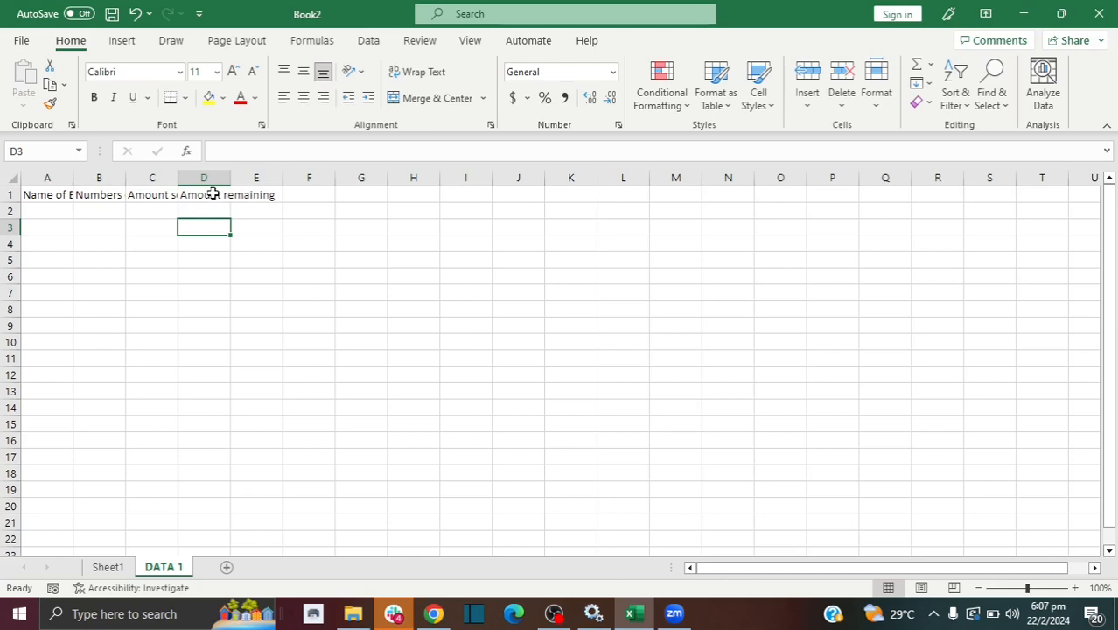
Step: Select D1 and the neighbouring cell E1 to compare which of them holds the overflowing header text
click(214, 196)
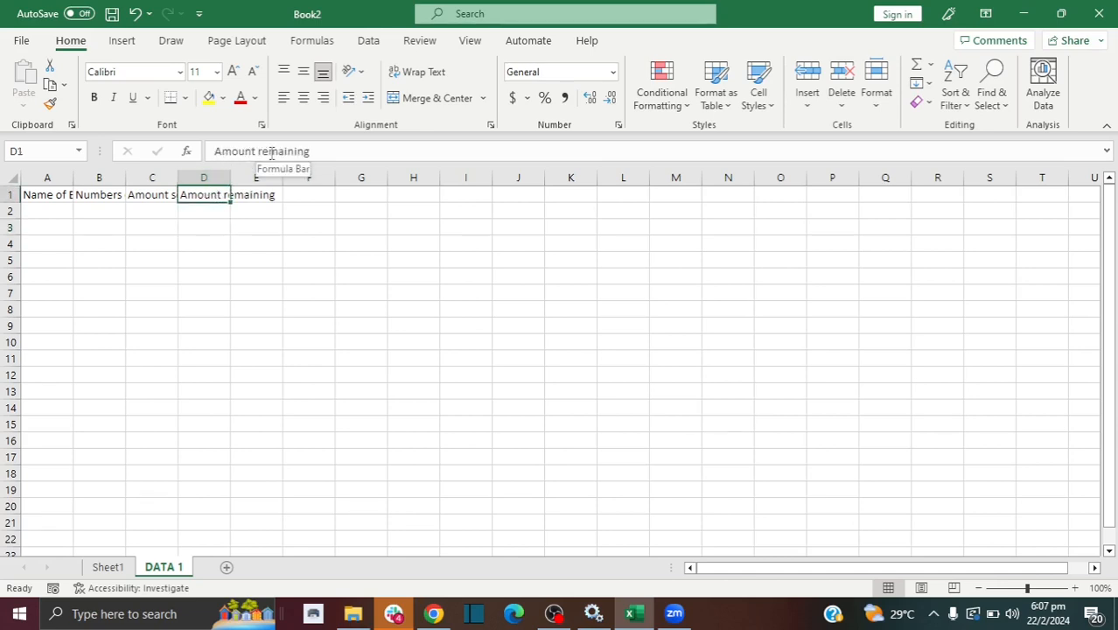
click(241, 198)
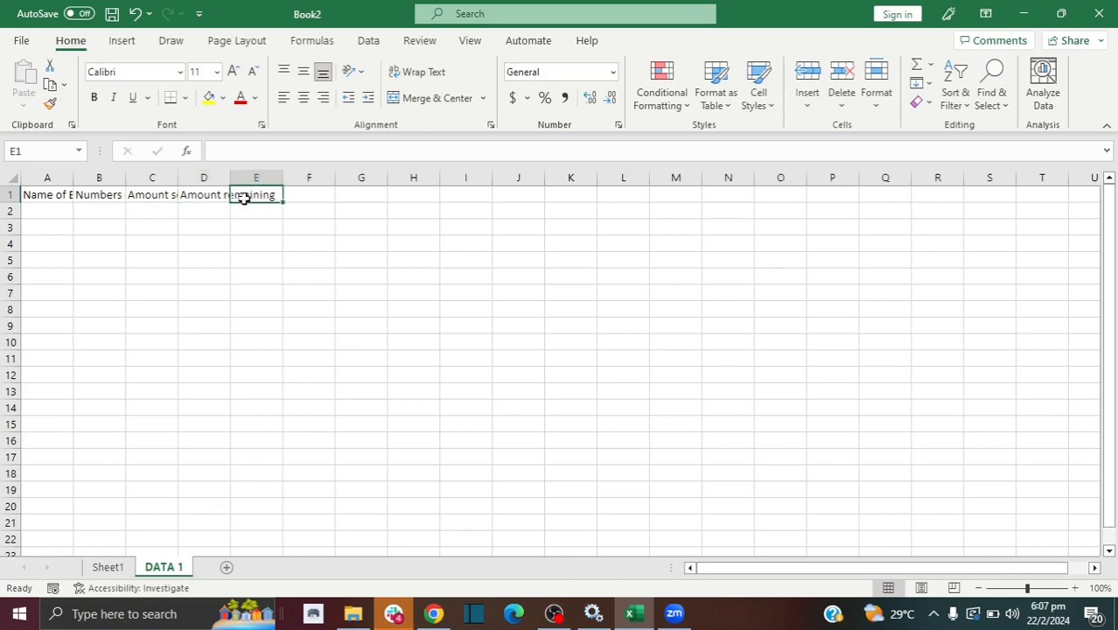
Step: Check cells D1 and E1 again to see which one actually contains the "Amount remaining" text
click(219, 197)
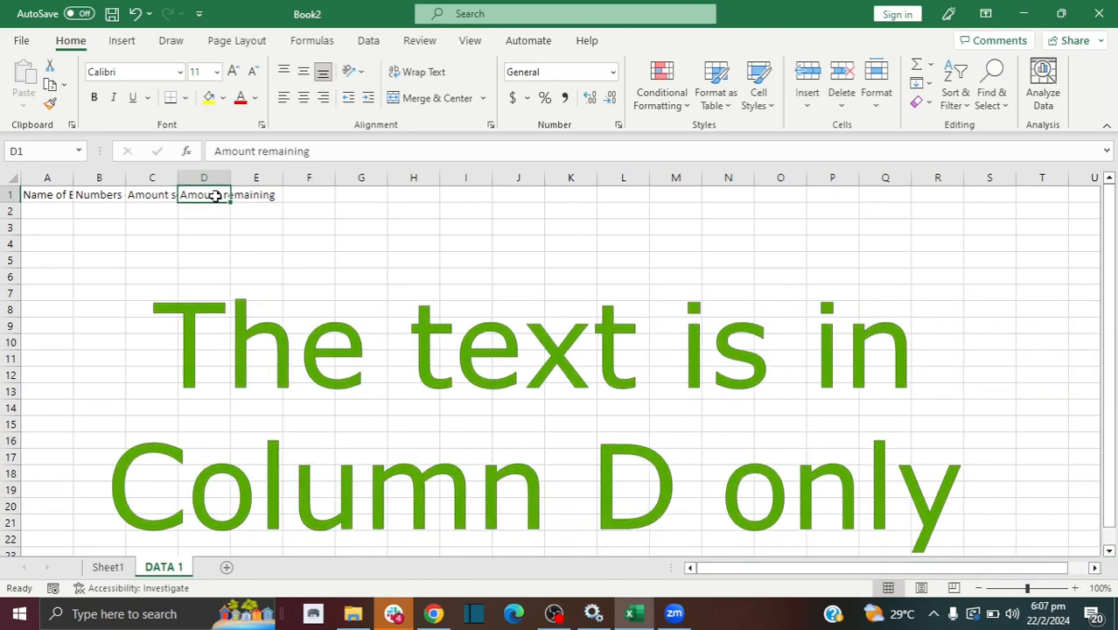
click(272, 195)
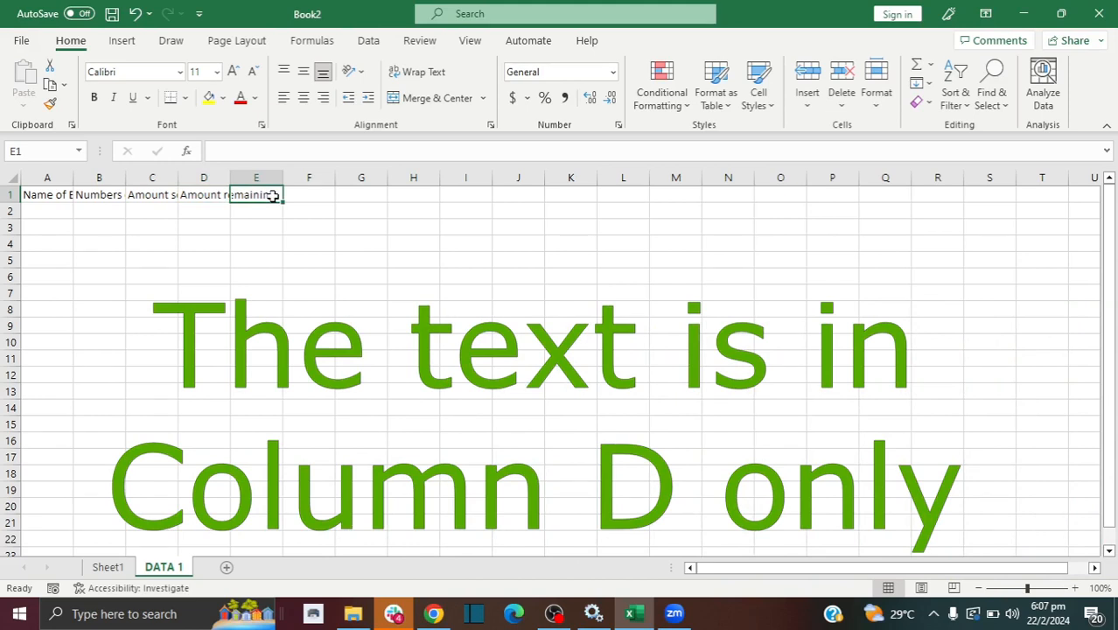
click(213, 196)
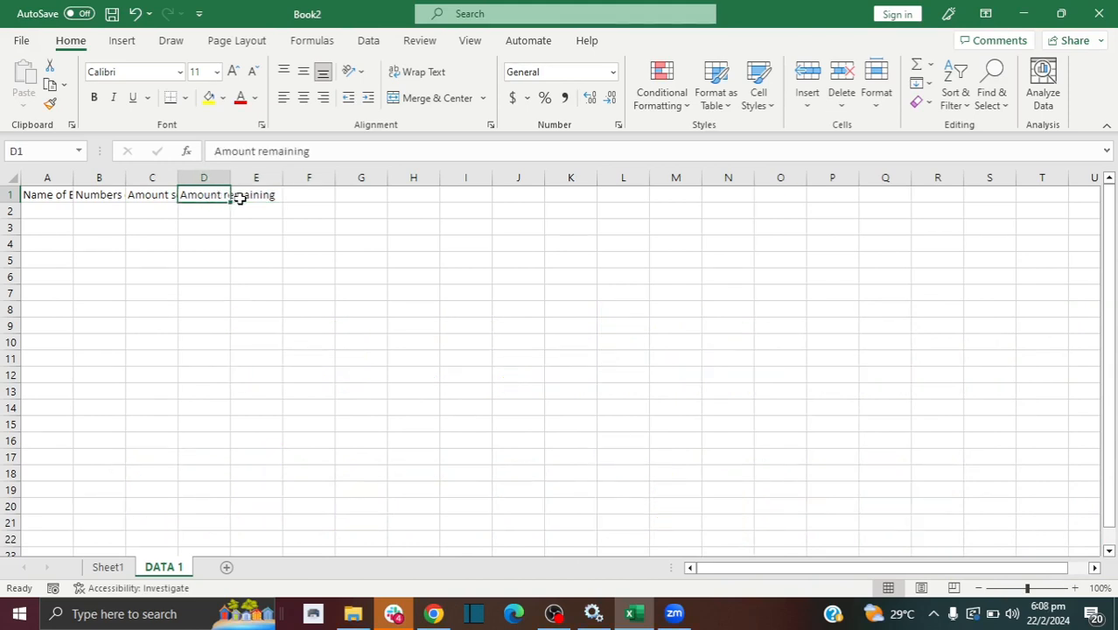
Step: Enter the column headers "Price" in cell E1, "Cost" in F1 and "Profit" in G1
click(238, 199)
text(Price)
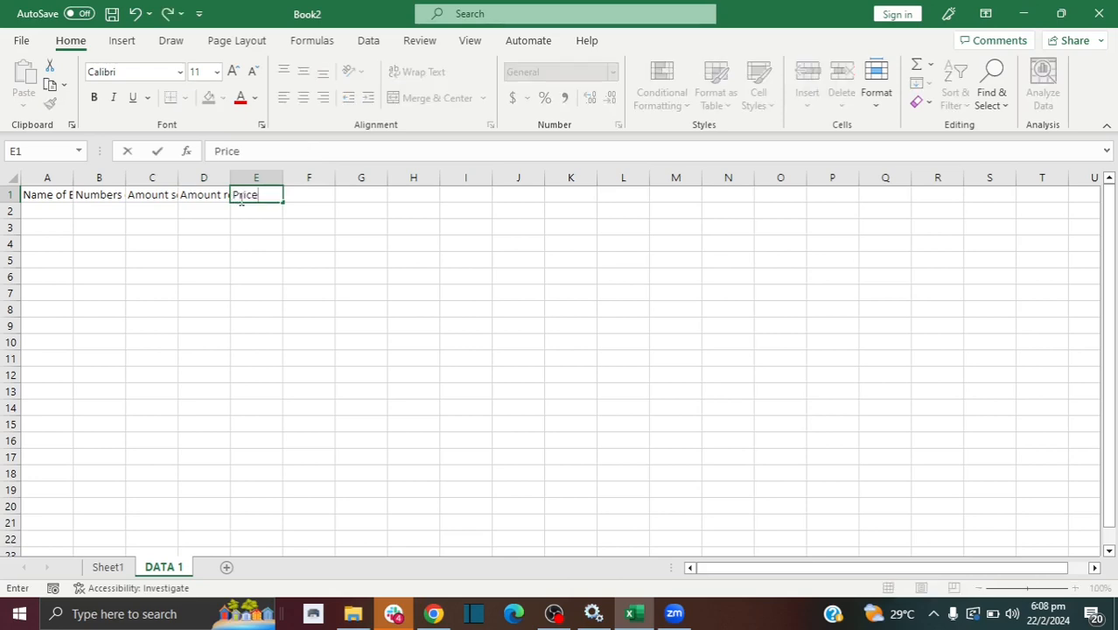
key(Tab)
text(Cost)
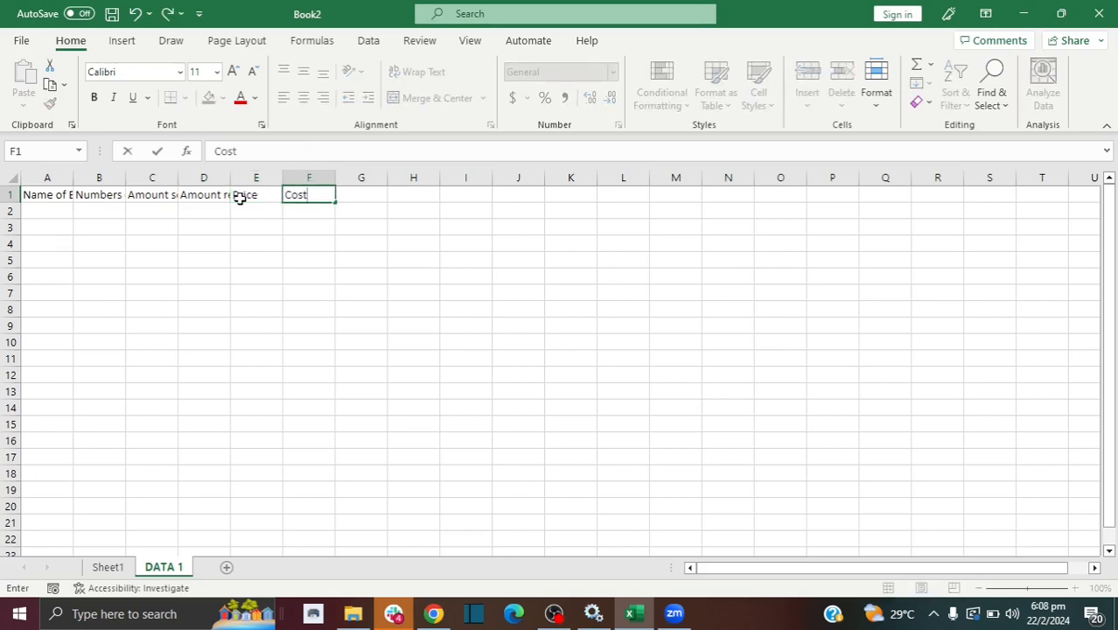
key(Tab)
text(Pro)
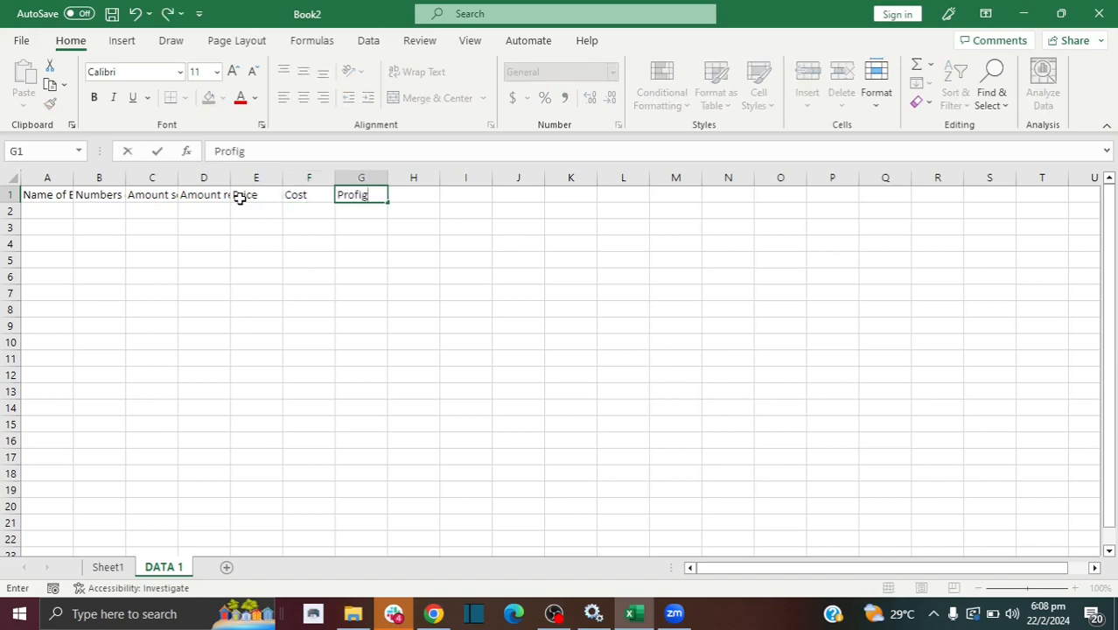
text(fit)
click(237, 243)
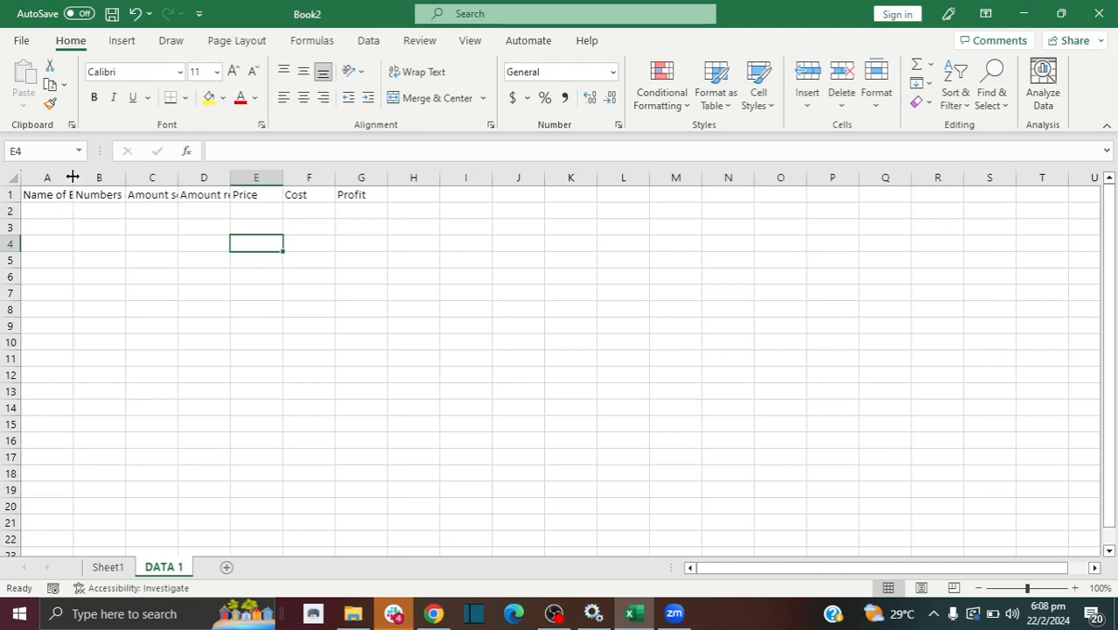
Step: Resize columns A and C to fit their headers, and make column B narrower than its header text
drag(74, 178, 335, 179)
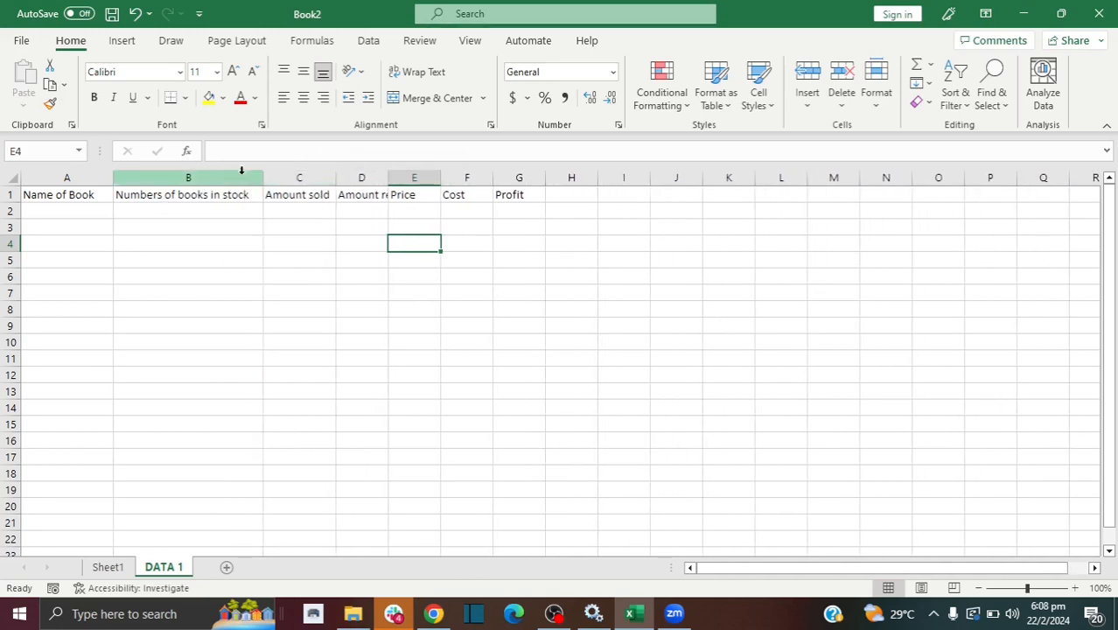
drag(264, 178, 204, 181)
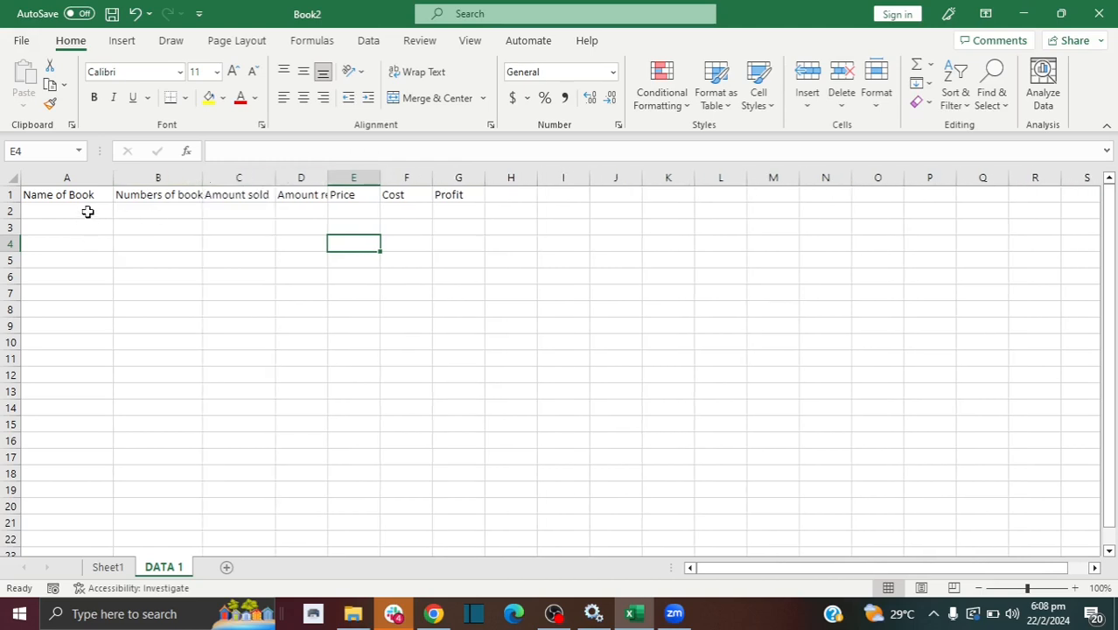
drag(113, 177, 97, 178)
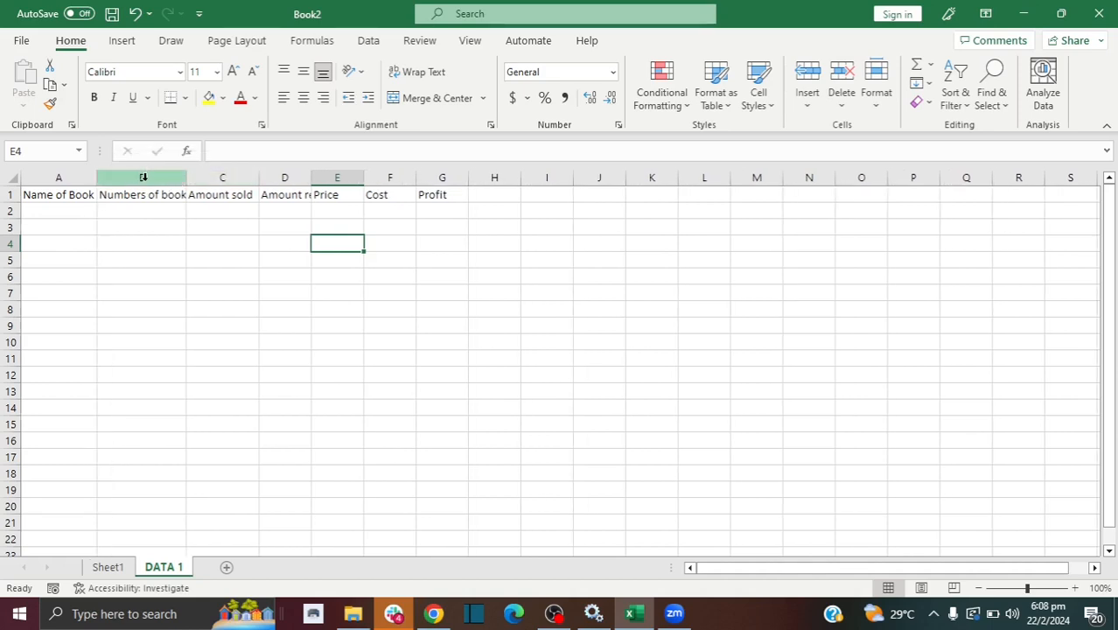
Step: Apply Wrap Text to the whole of column B so its long header breaks over two lines
click(143, 177)
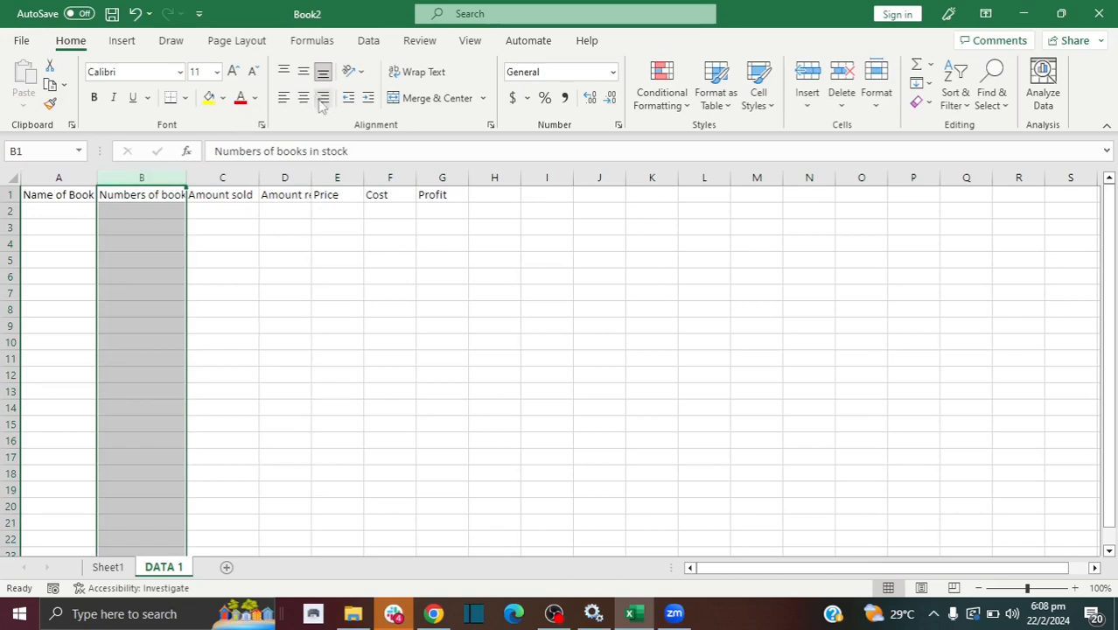
click(416, 73)
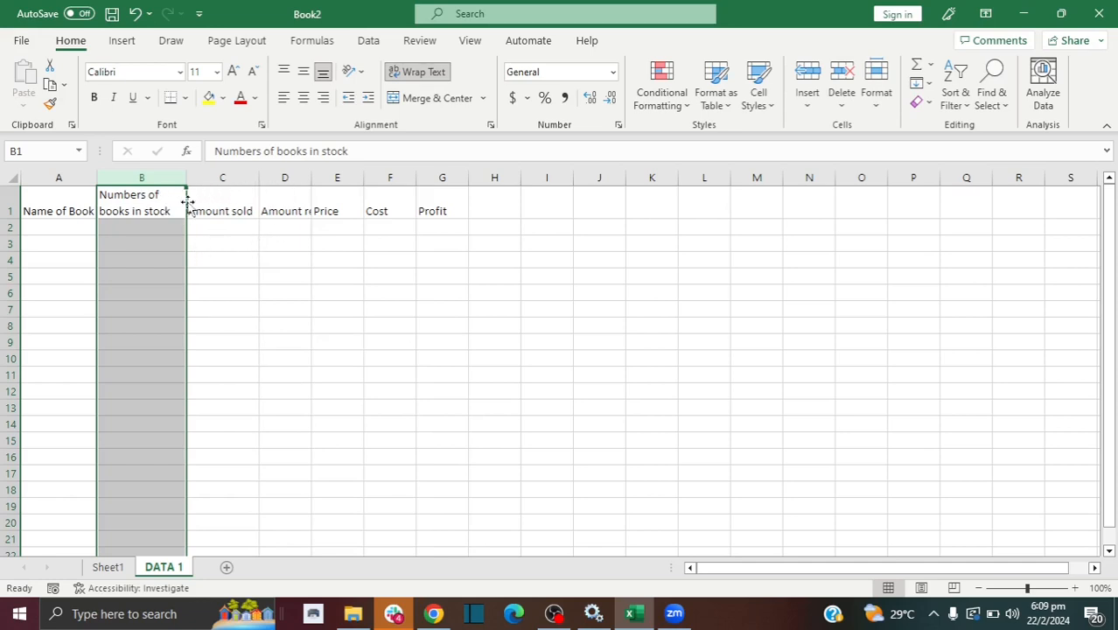
Step: Widen column D to fit "Amount remaining" and make columns B and C slightly wider
drag(311, 178, 362, 179)
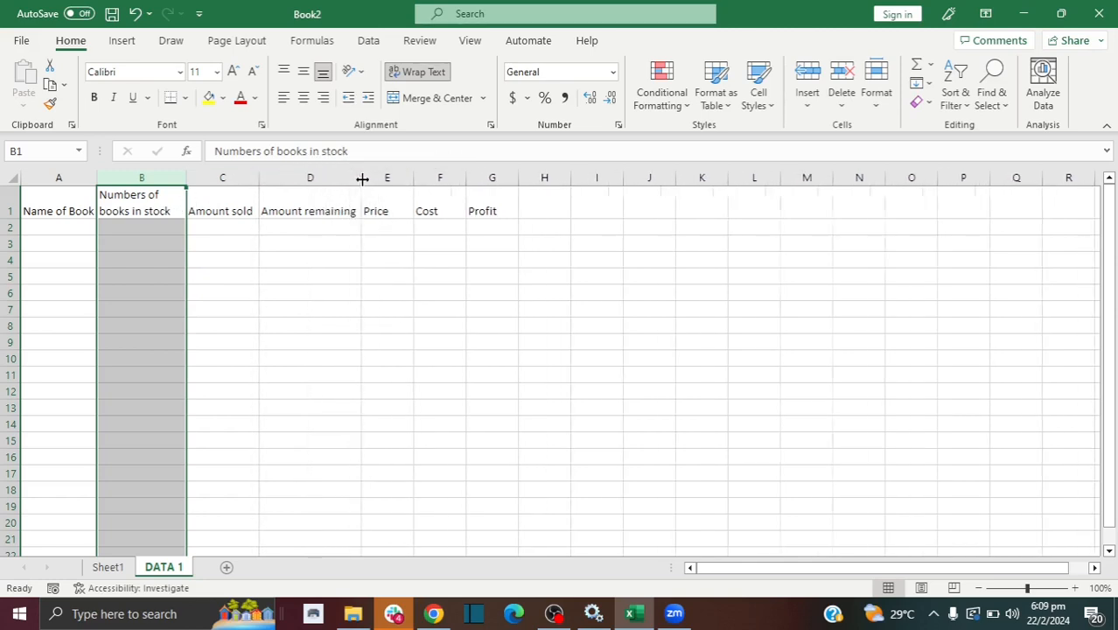
drag(187, 179, 197, 180)
drag(270, 179, 282, 179)
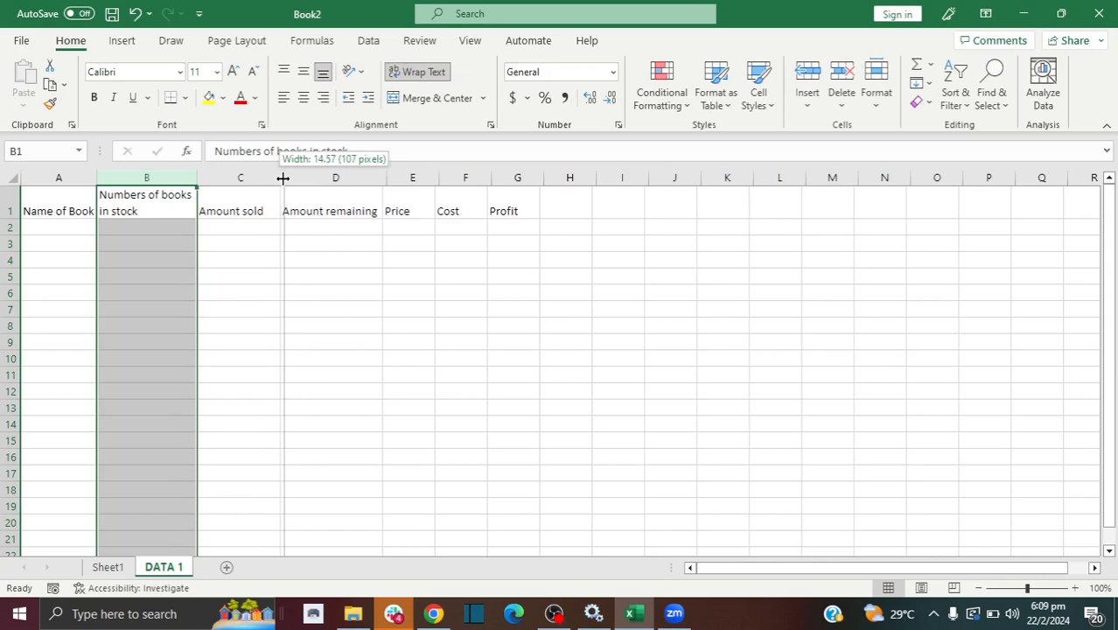
drag(283, 179, 280, 178)
drag(196, 173, 198, 174)
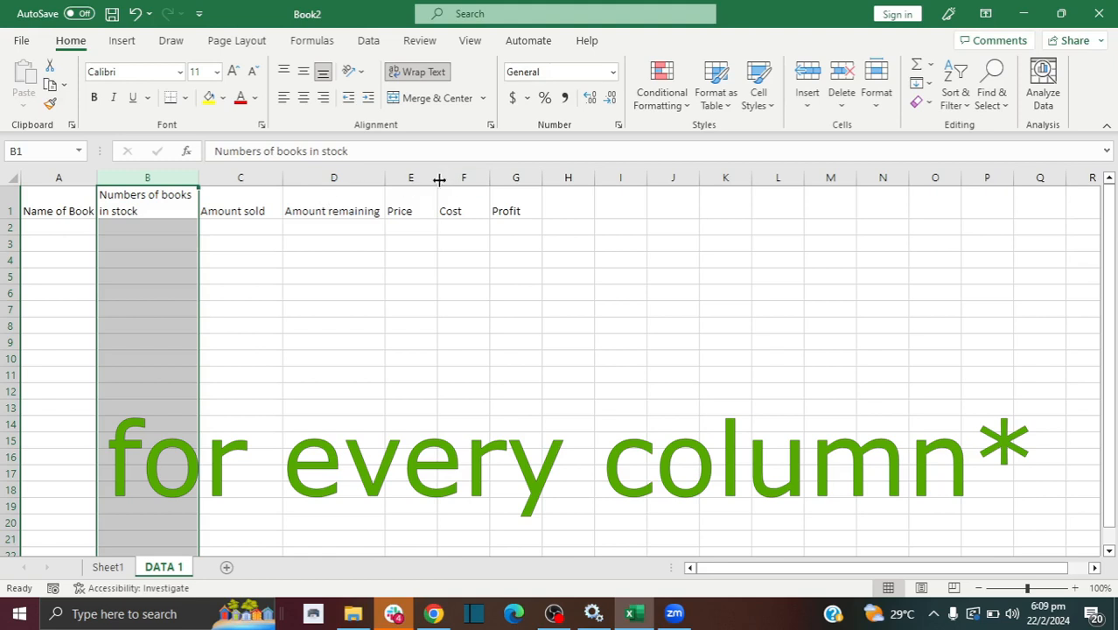
Step: Widen the Price, Cost and Profit columns (E to G) and make column A slightly wider
drag(437, 178, 607, 177)
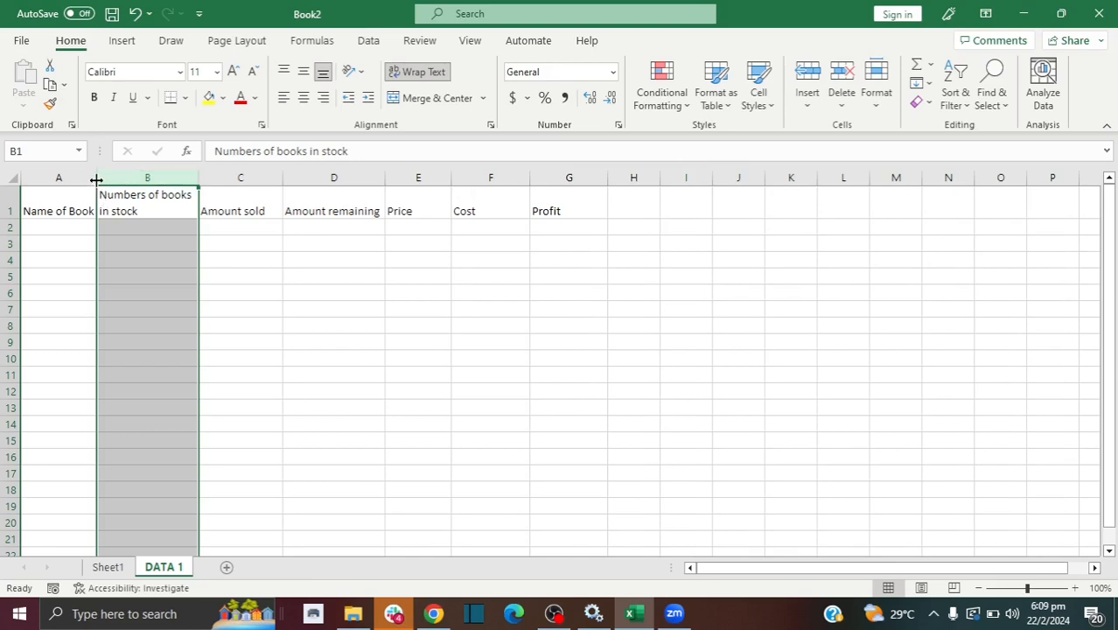
drag(97, 177, 106, 178)
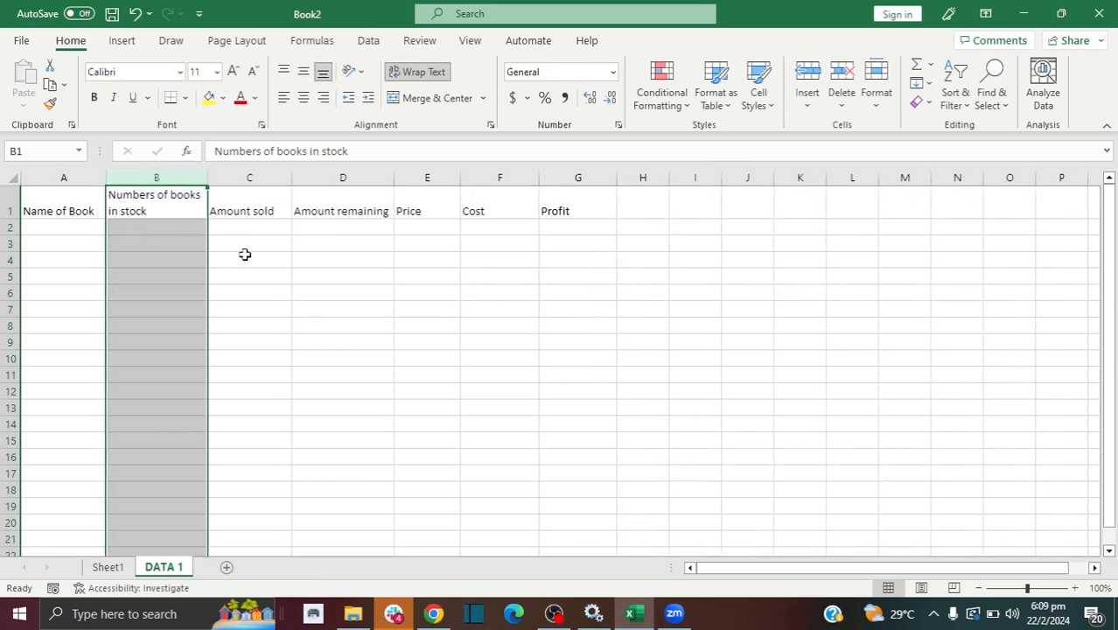
click(245, 254)
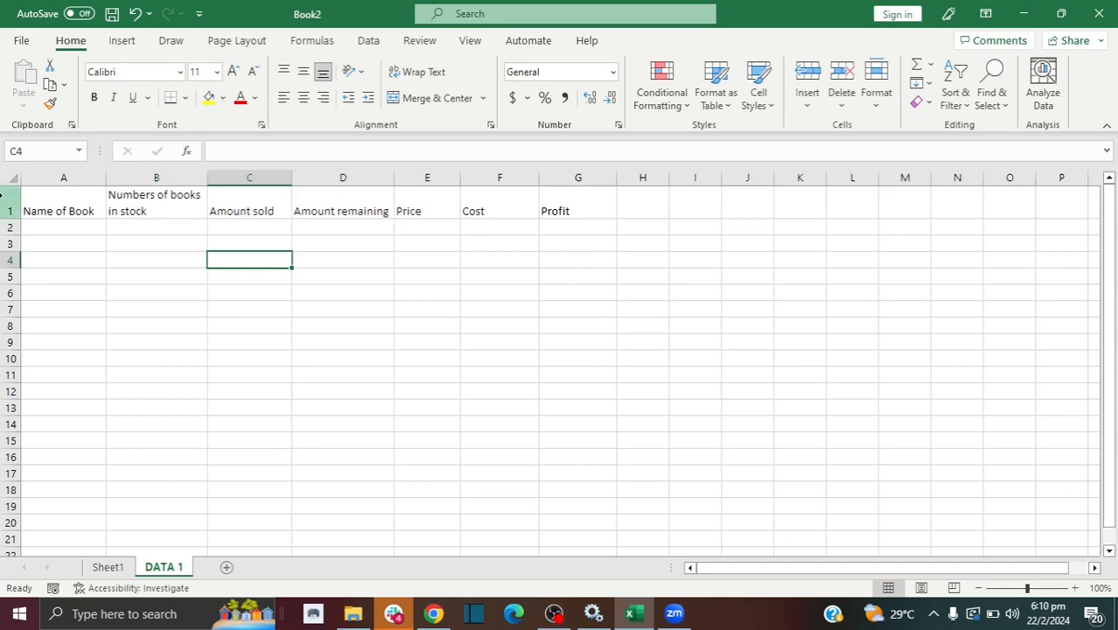
Step: Center the header text of row 1 horizontally
click(7, 210)
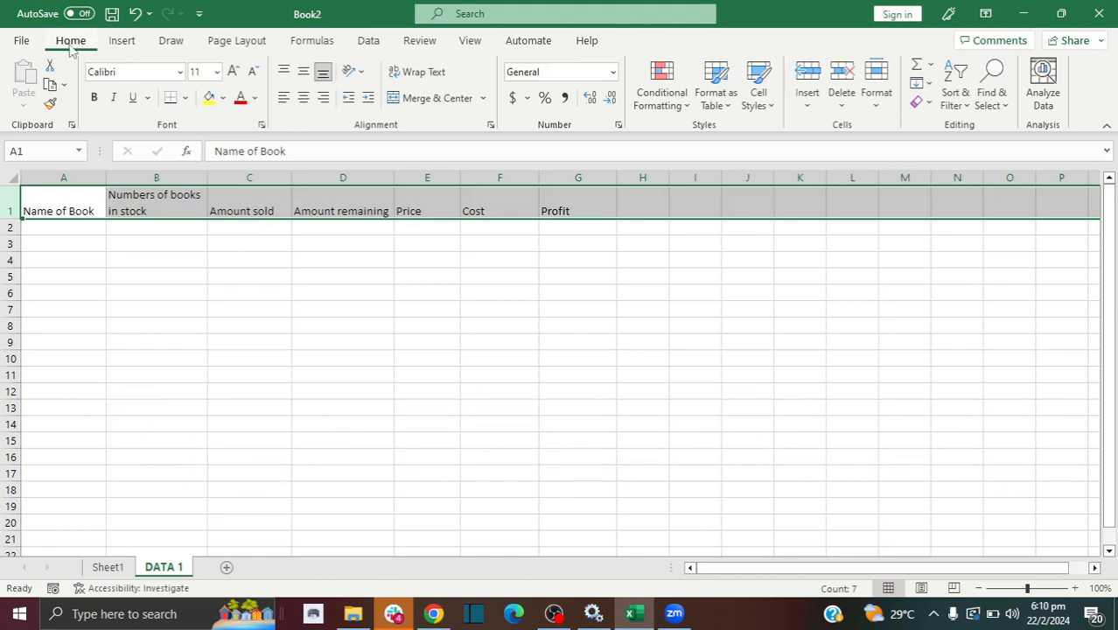
click(304, 99)
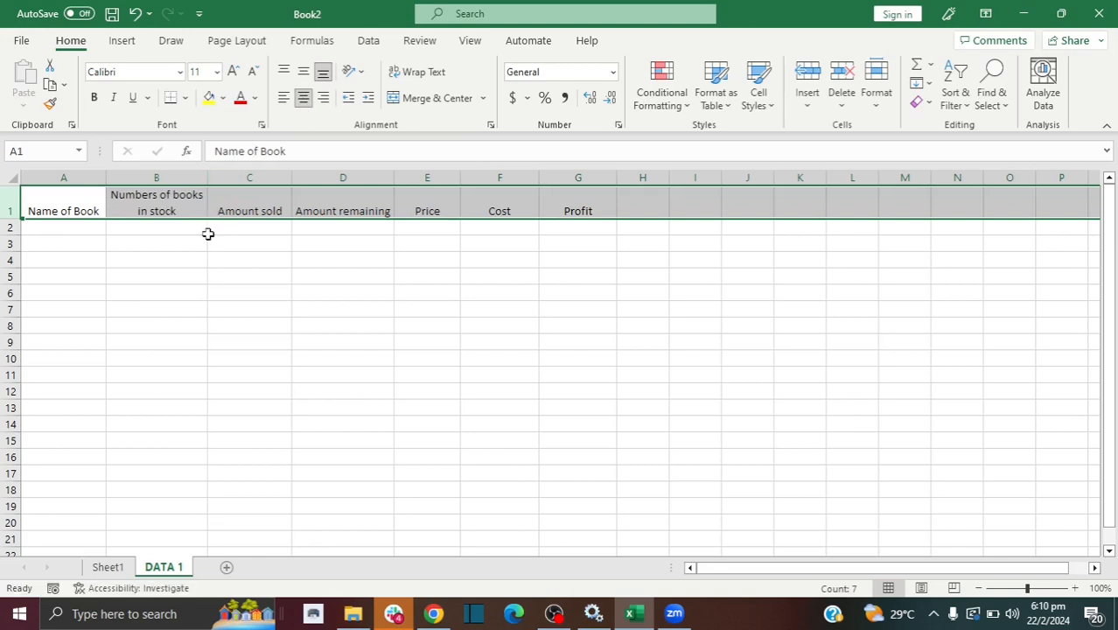
click(210, 231)
click(168, 236)
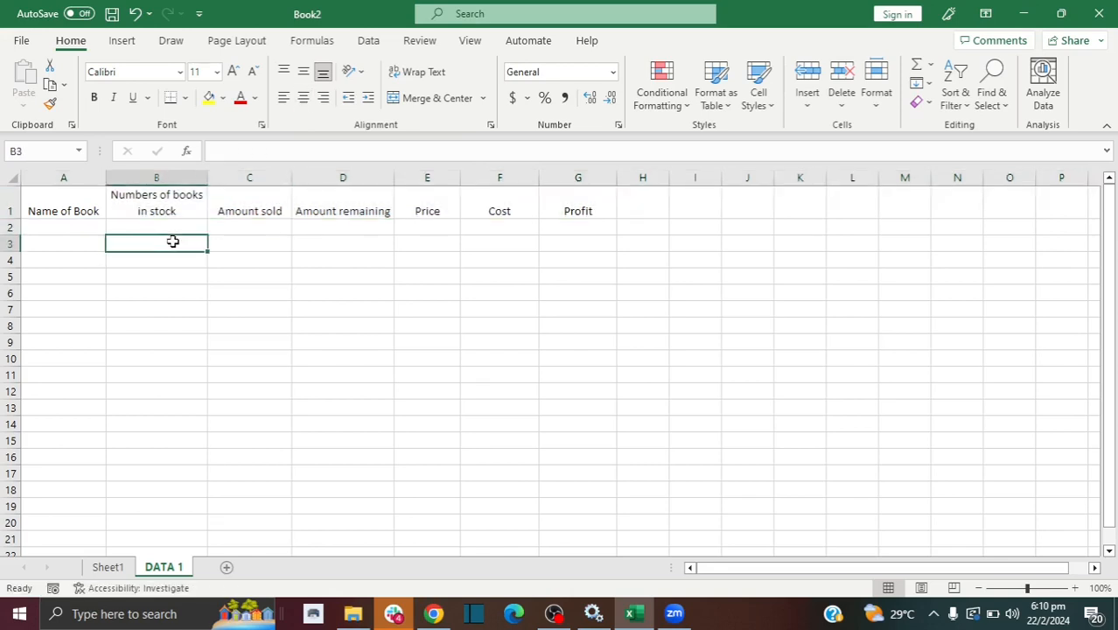
Step: Enter the book names "Book A", "Book B" and "Book C" in cells A2 to A4
click(86, 223)
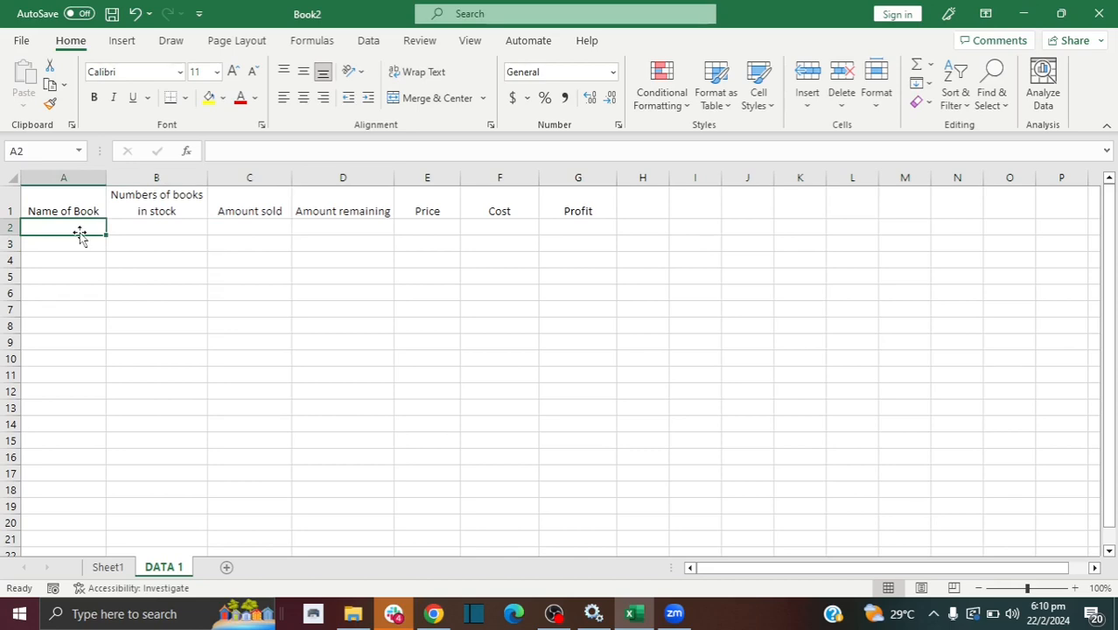
text(Book A)
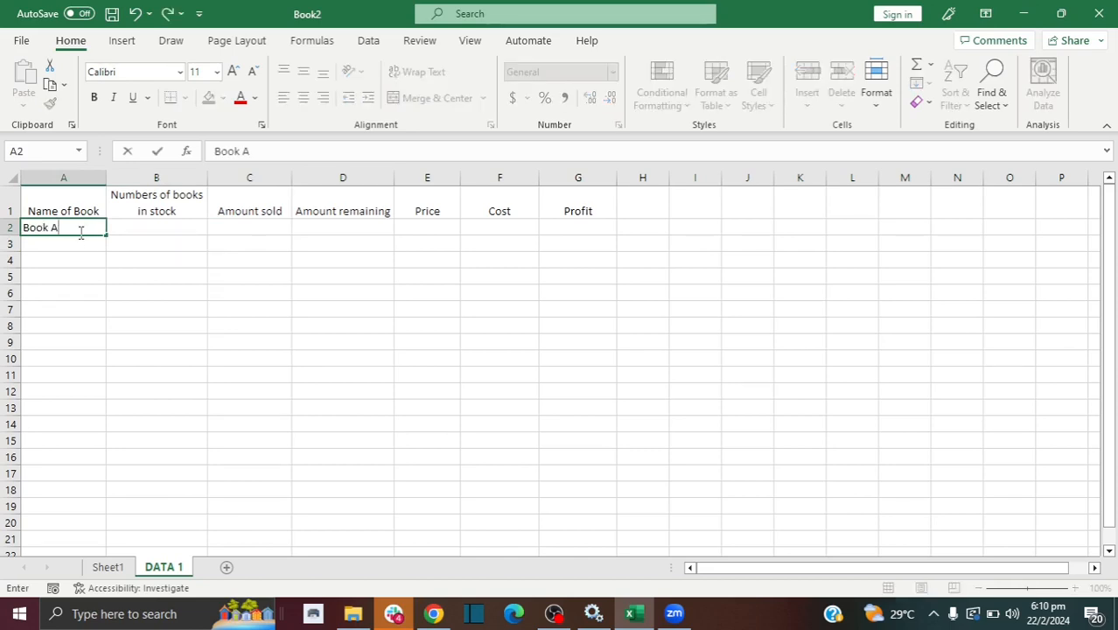
key(Return)
text(Book )
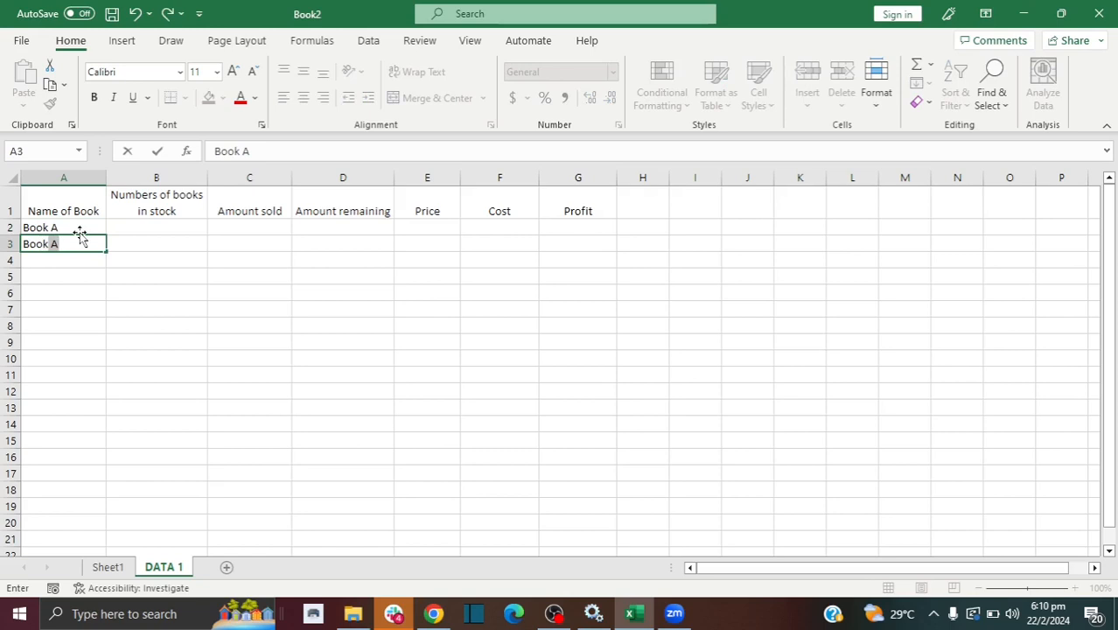
text(B)
key(Return)
text(Boo)
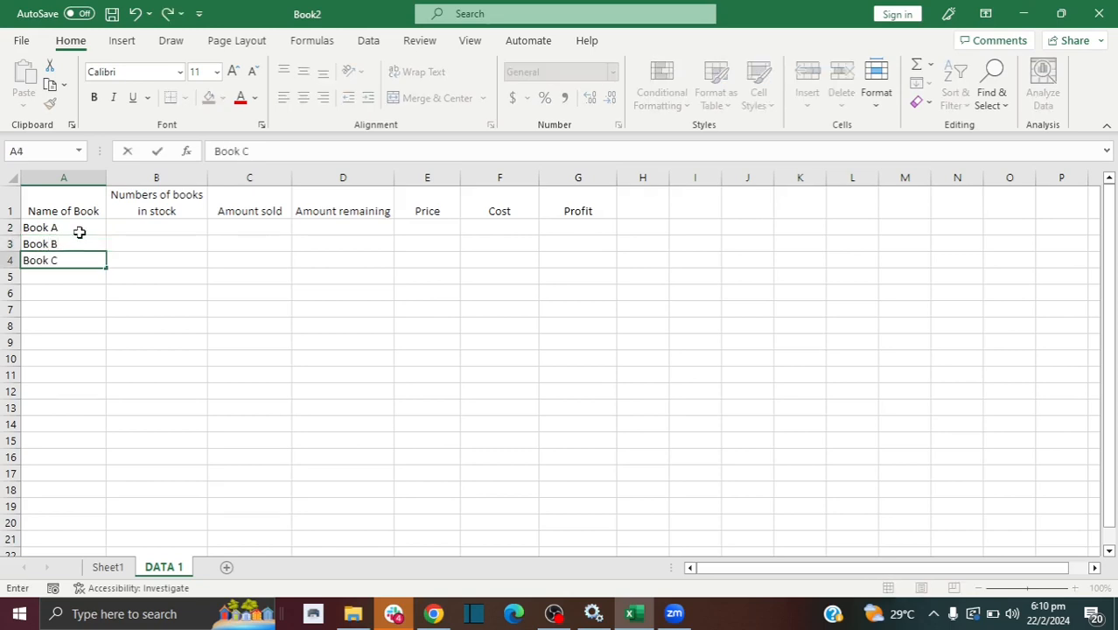
text(k C)
key(Return)
Step: Enter the book names "Book D", "Book E" and "Book F" in cells A5 to A7
text(Bp)
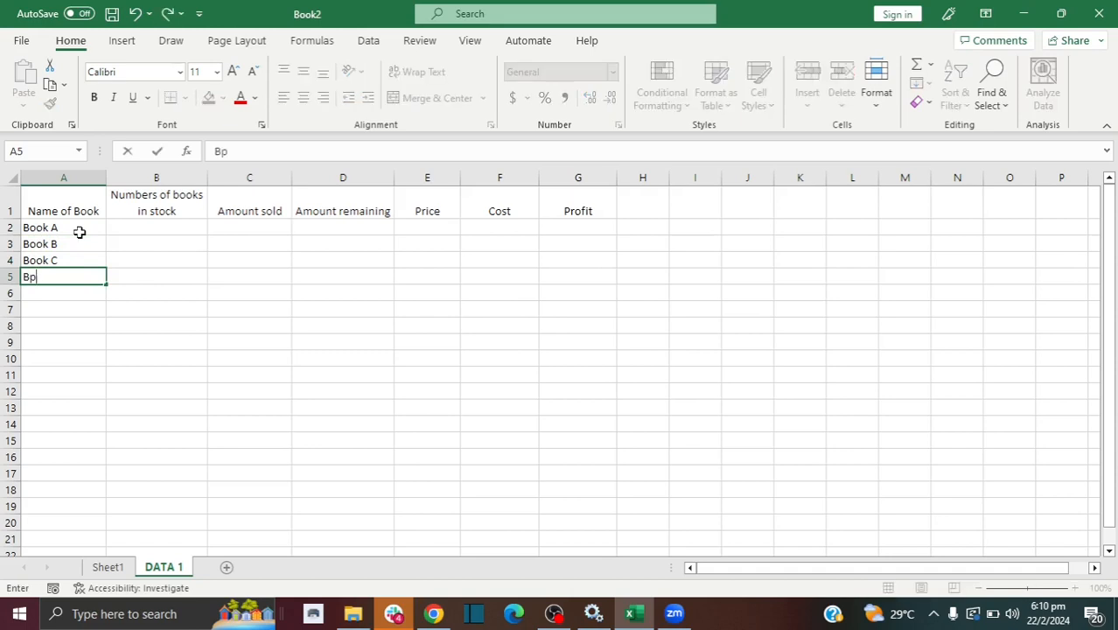
text(p)
key(BackSpace)
key(BackSpace)
text(ook D)
key(Return)
text(Bo)
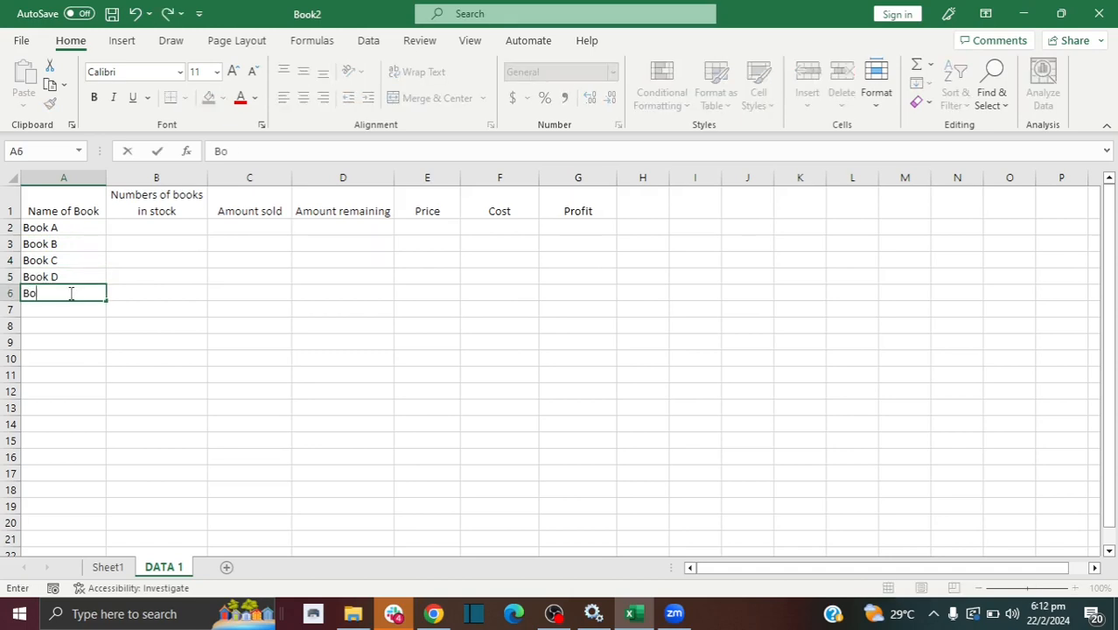
text(ok E)
key(Return)
text(b)
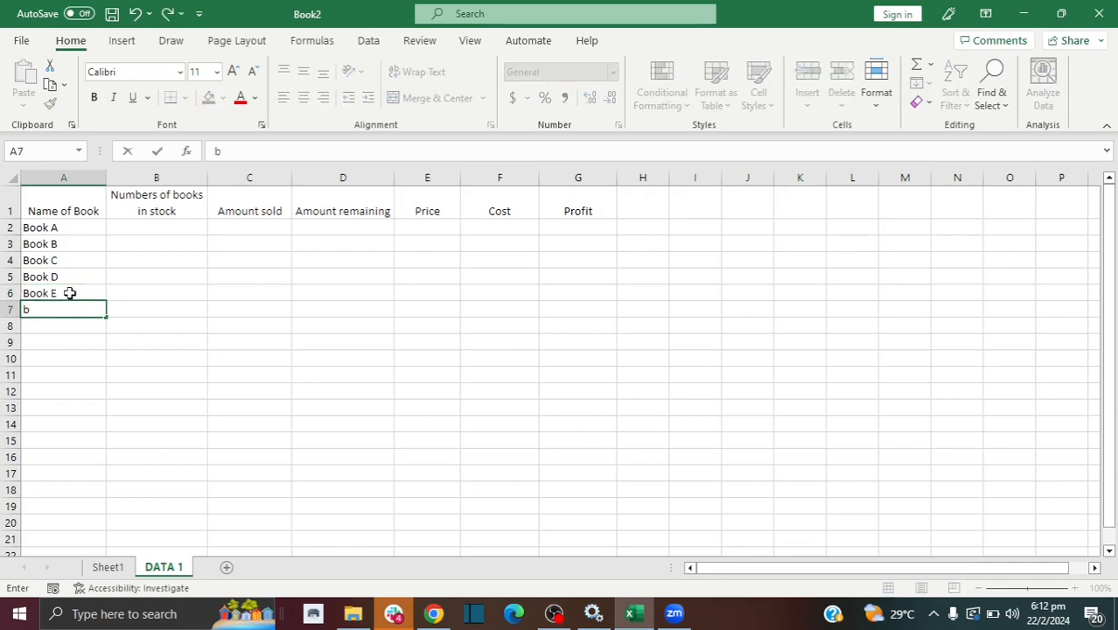
text(ook F)
Step: Enter 20 as the number in stock for Book A in cell B2 and Book B in cell B3
click(142, 233)
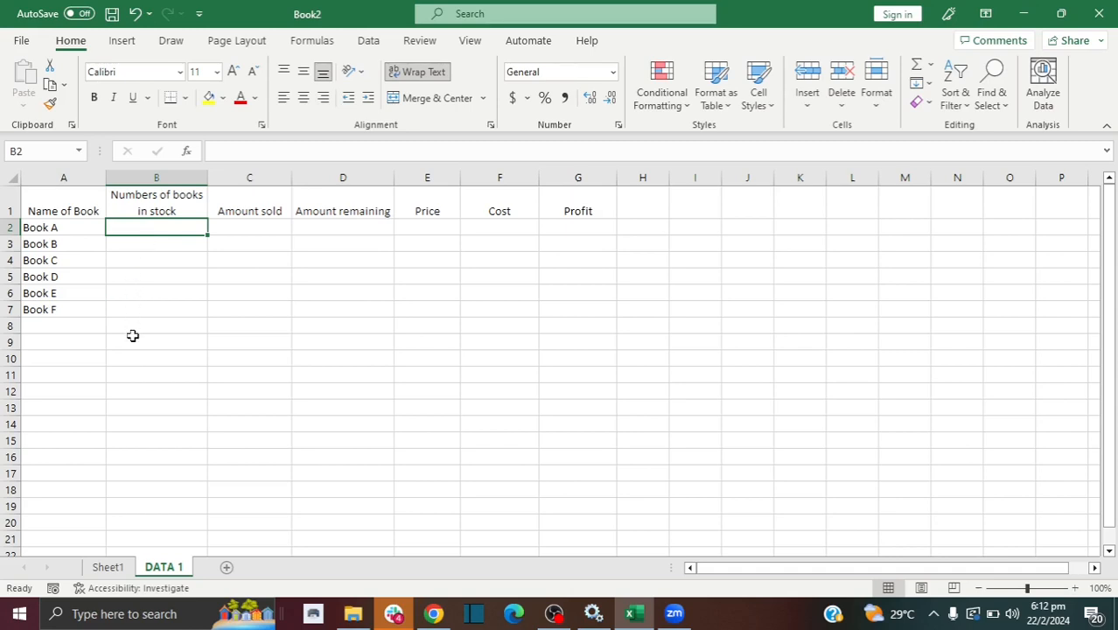
text(20)
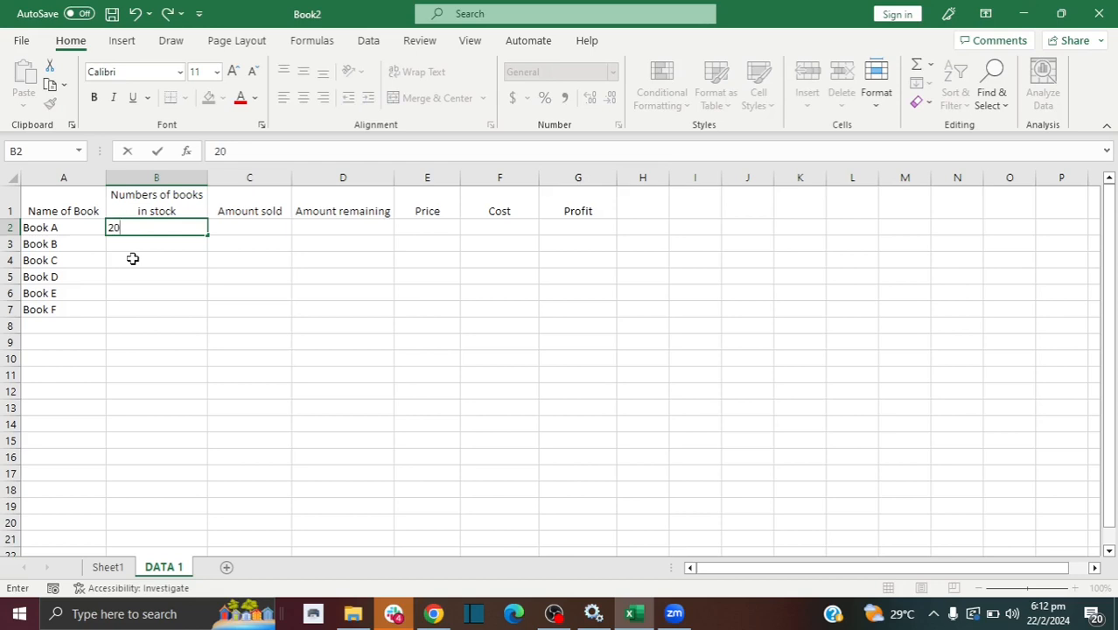
click(130, 248)
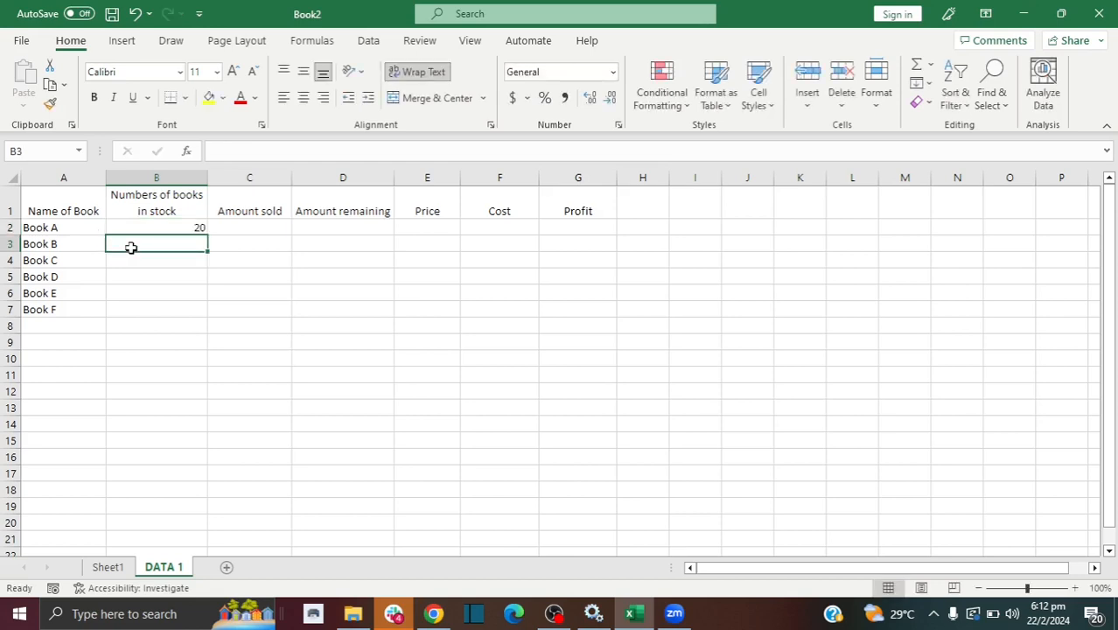
text(20)
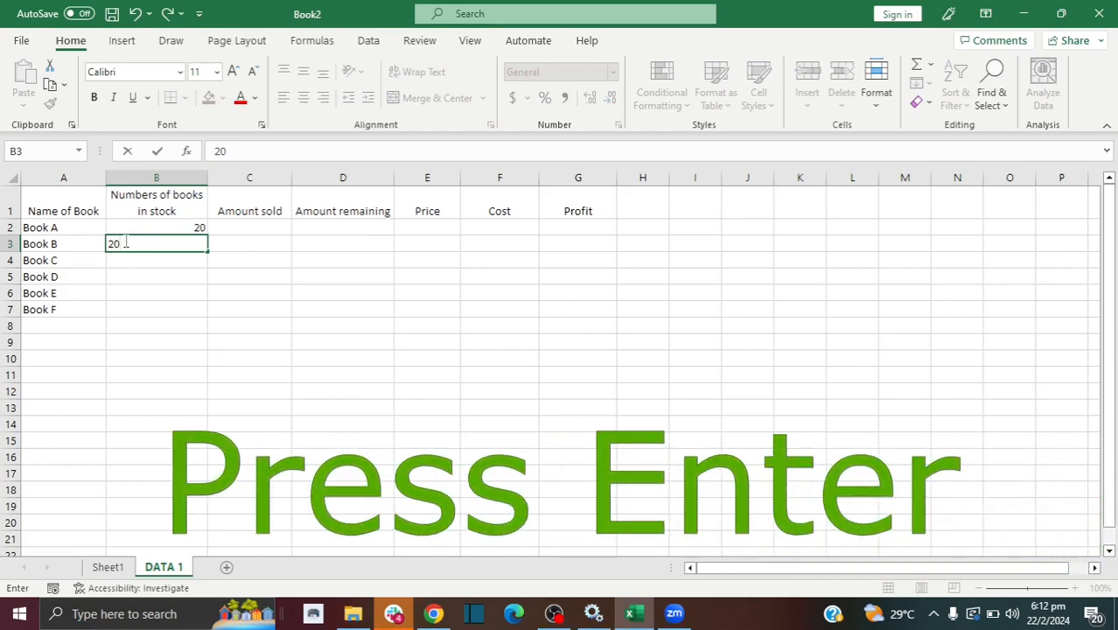
key(Return)
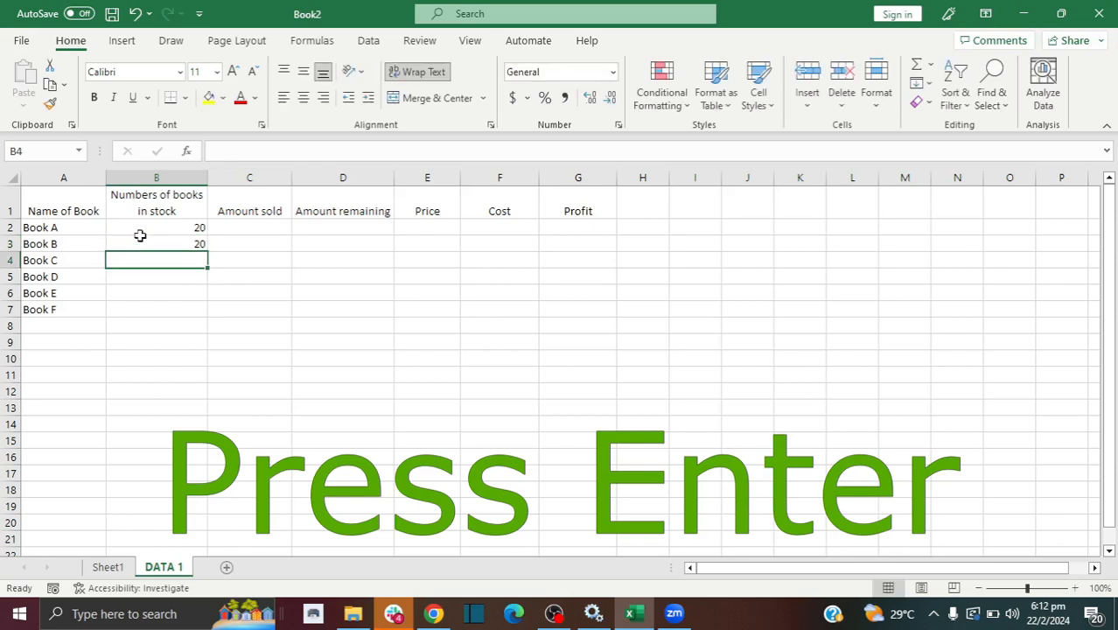
Step: Fill the stock number 20 from cells B2 and B3 down to B7 for the remaining books
drag(143, 228, 144, 243)
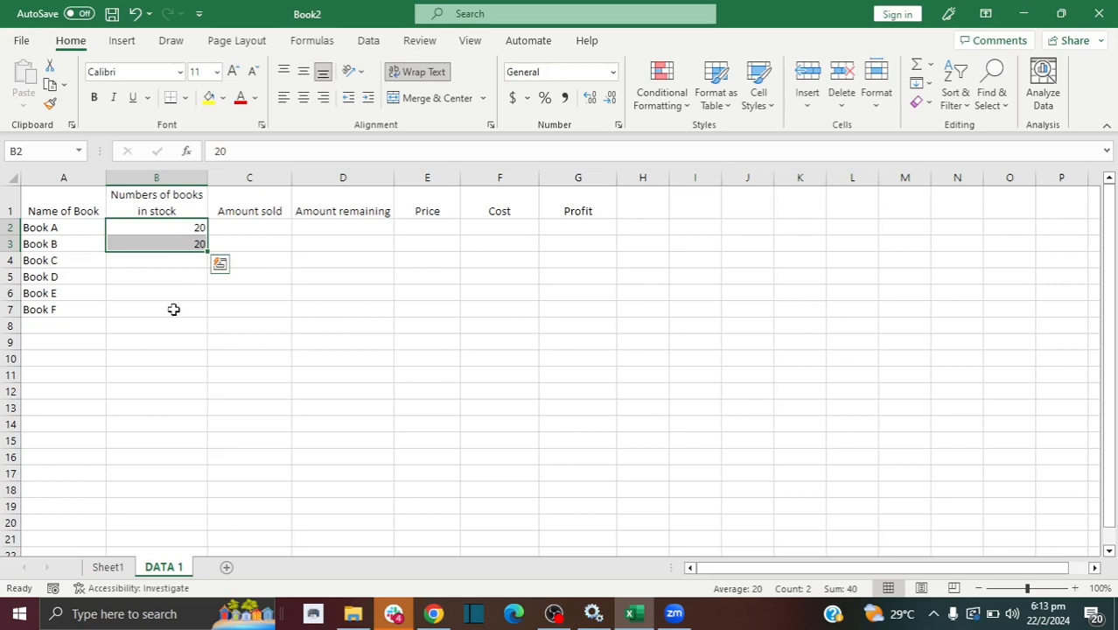
click(159, 226)
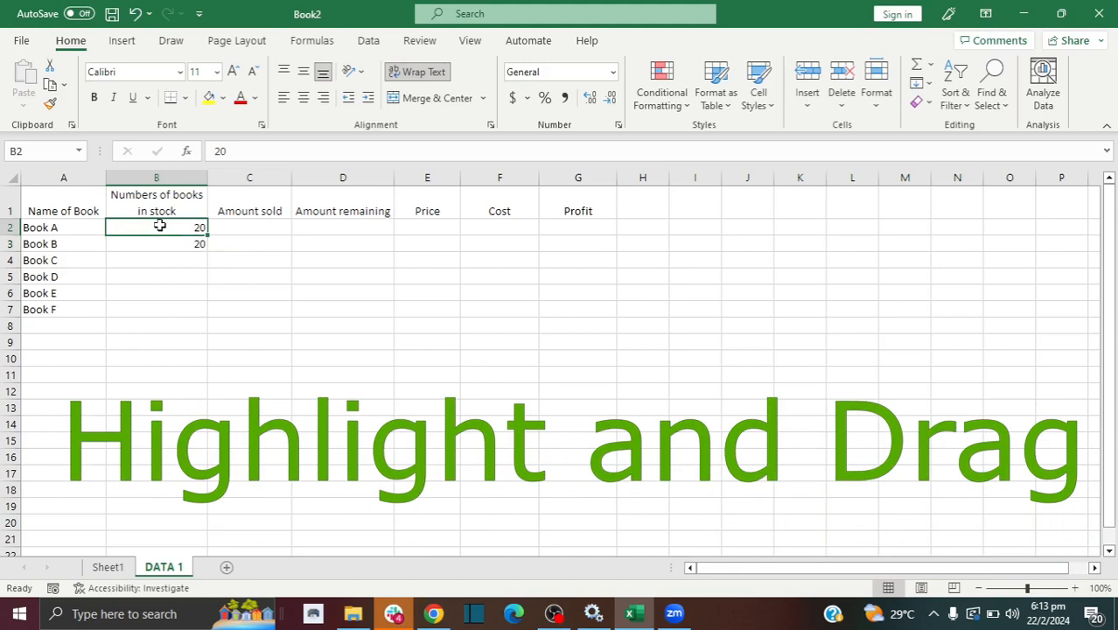
drag(159, 226, 161, 243)
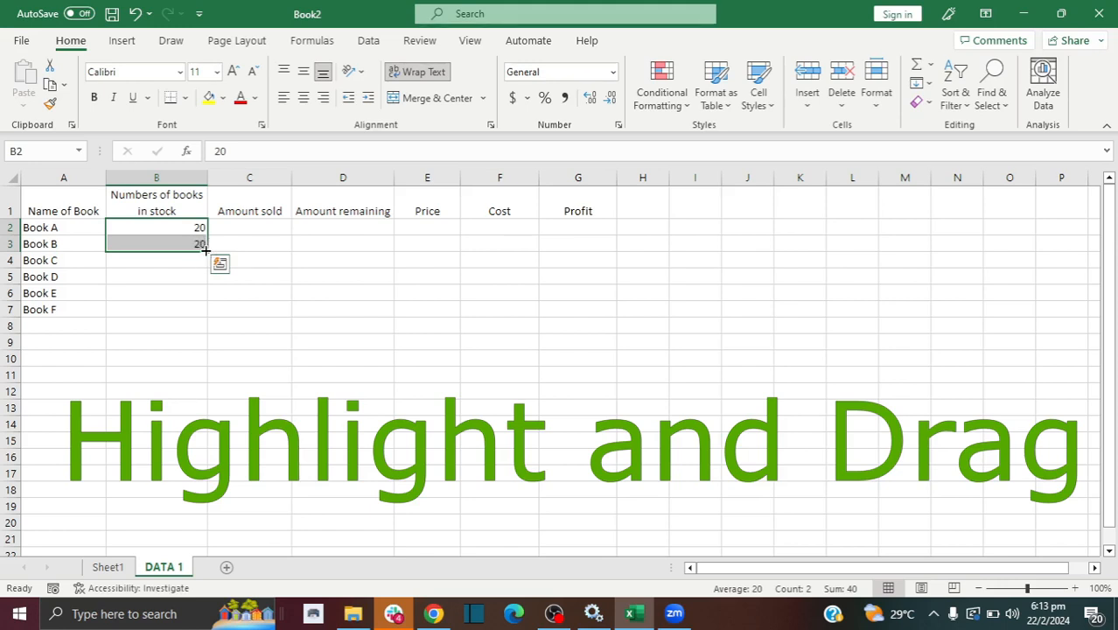
drag(205, 250, 206, 318)
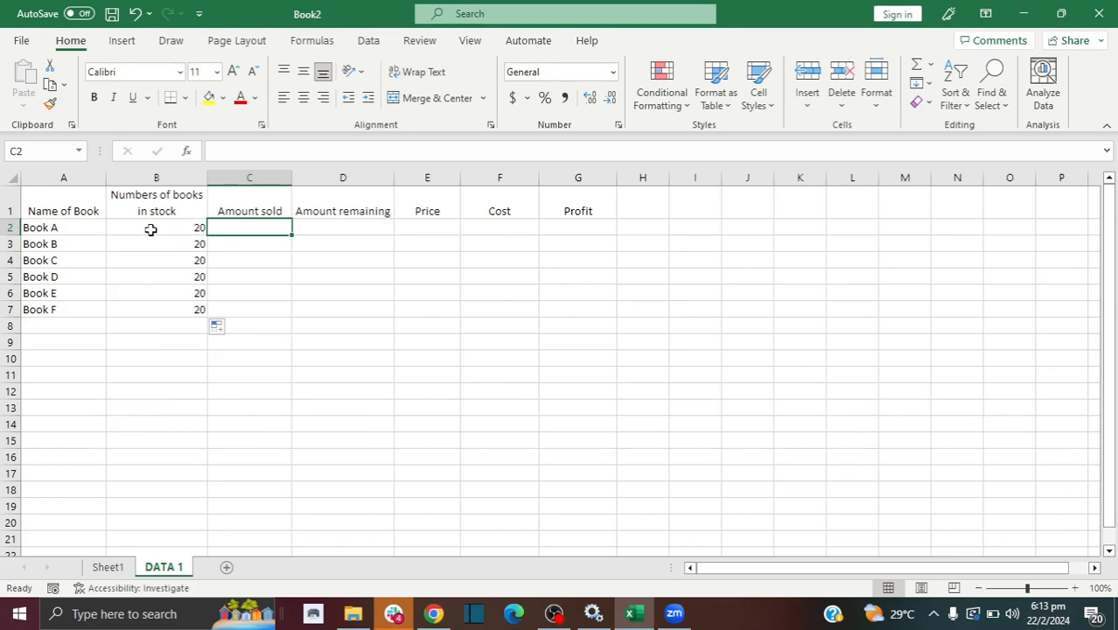
Step: Enter 10, 5 and 3 as the amounts sold for Books A to C in cells C2 to C4
text(10)
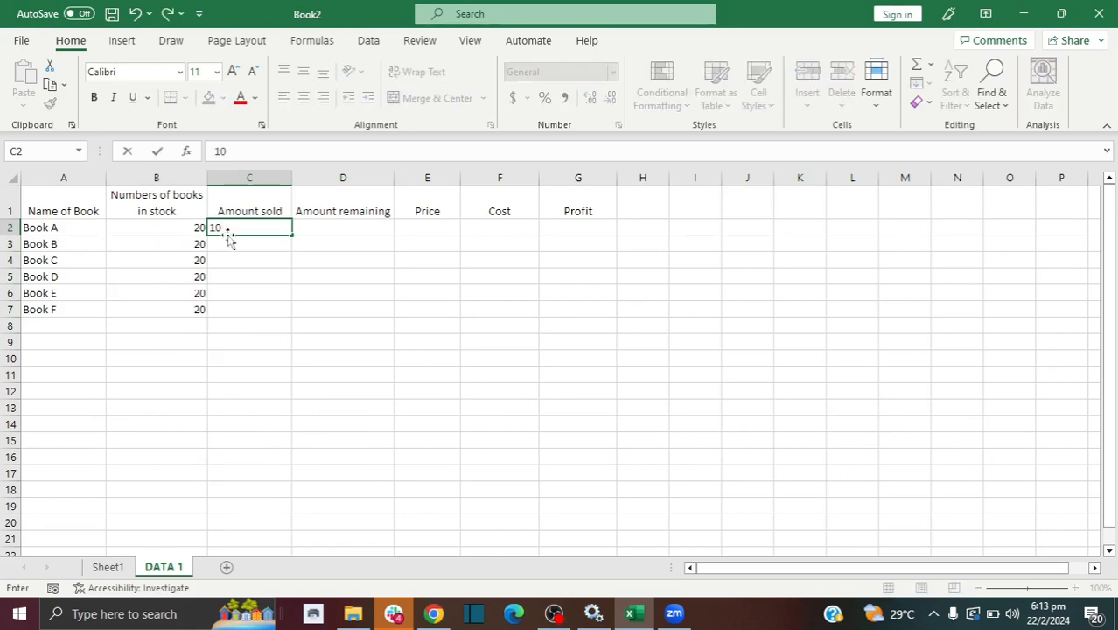
key(Return)
text(5)
key(Return)
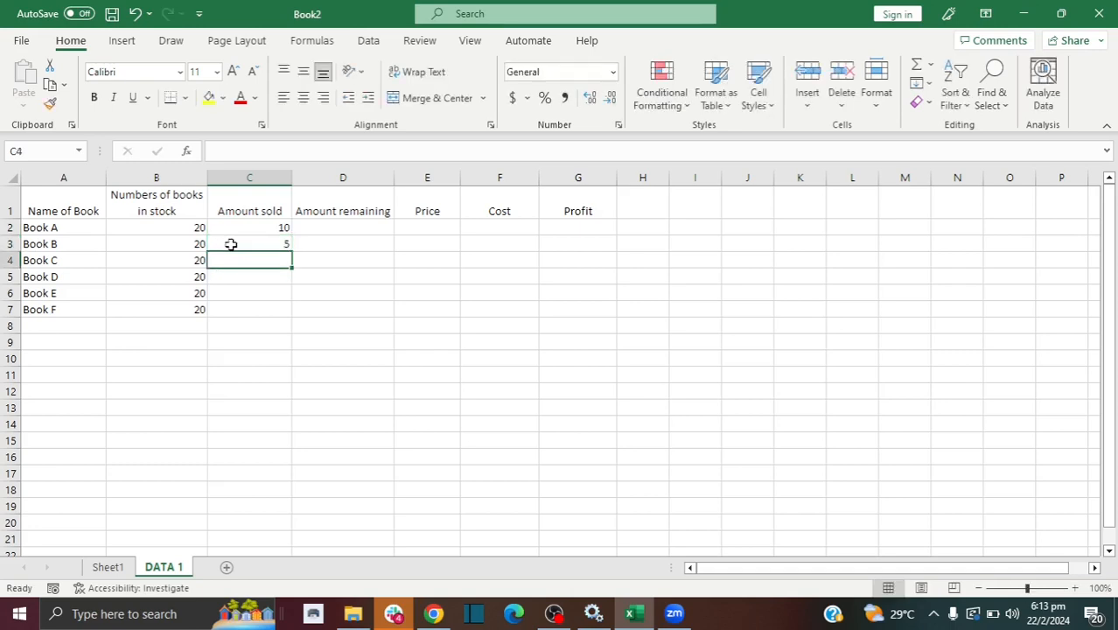
text(3)
key(Tab)
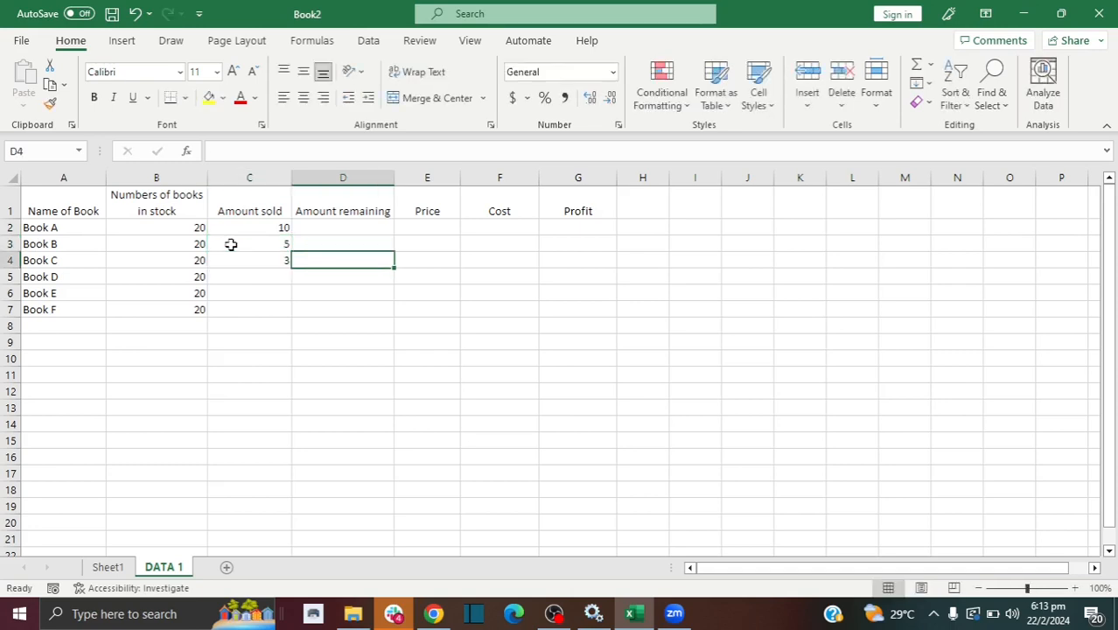
key(Return)
Step: Enter 18, 20 and 1 as the amounts sold for Books D to F in cells C5 to C7
text(18)
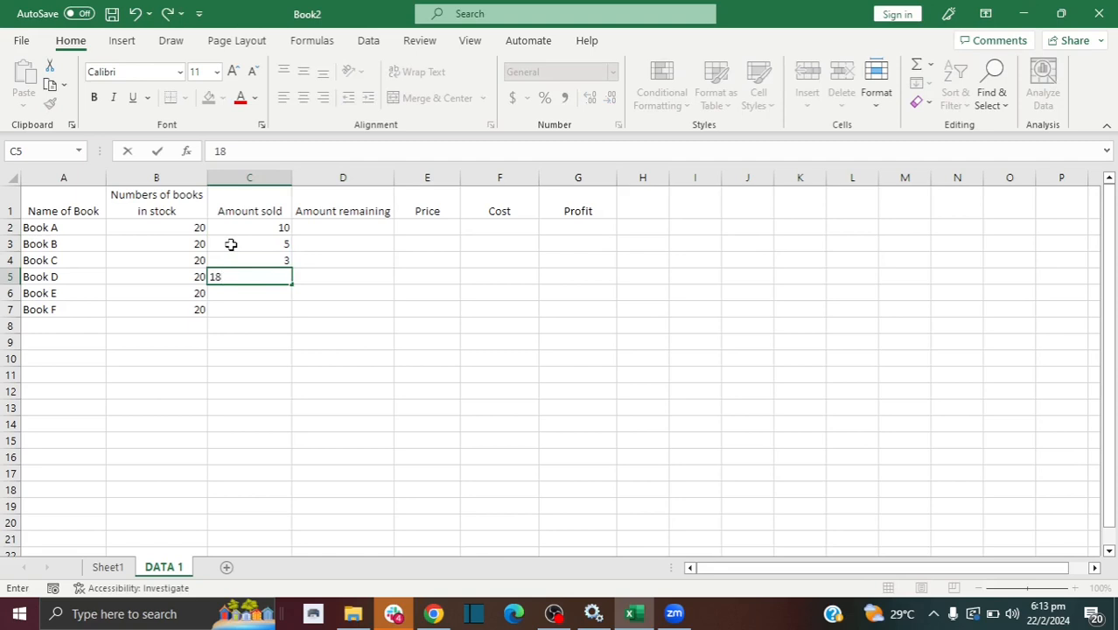
key(Return)
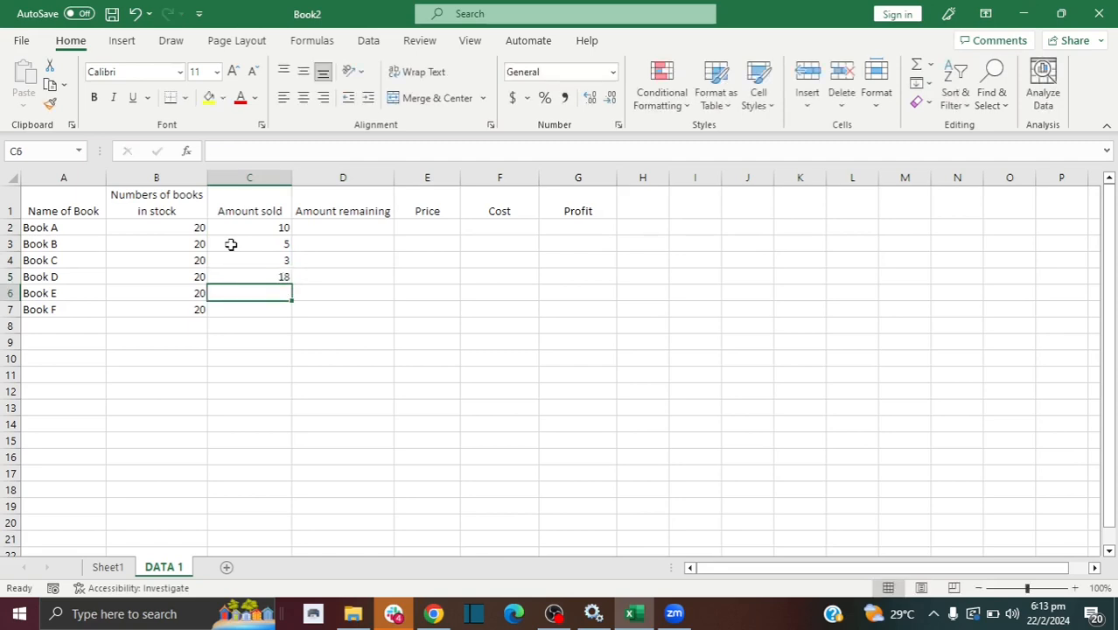
text(20)
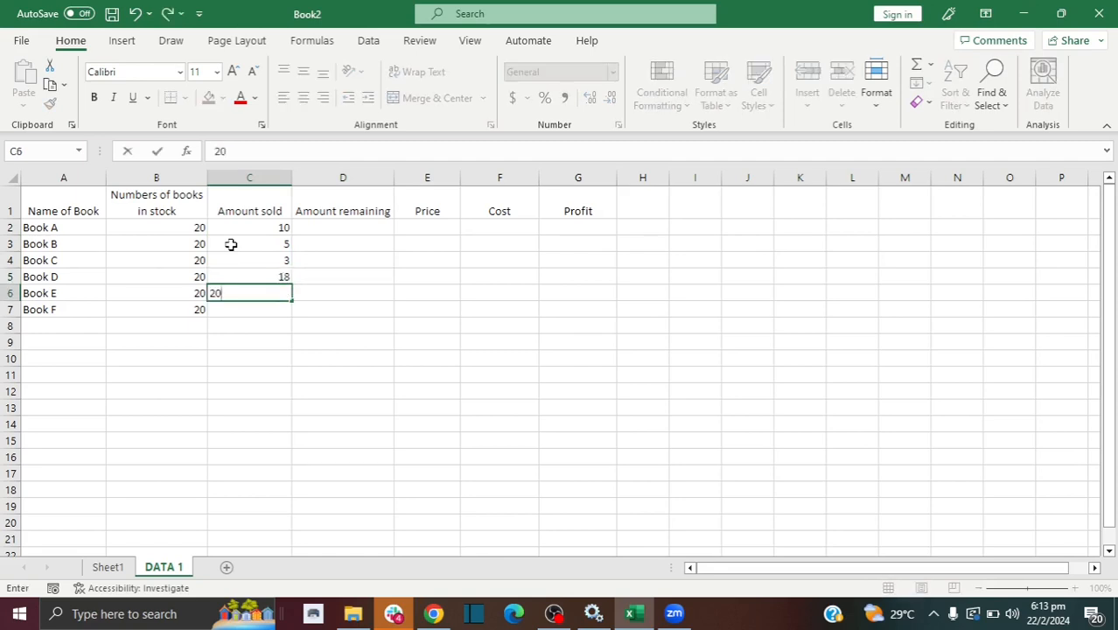
key(Return)
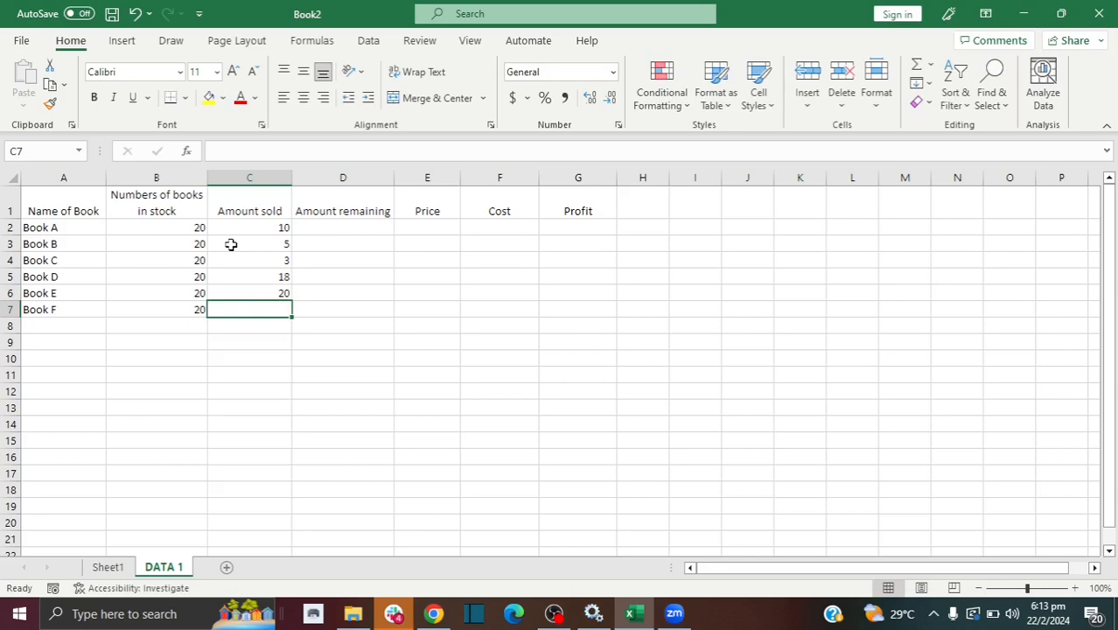
text(1)
click(312, 256)
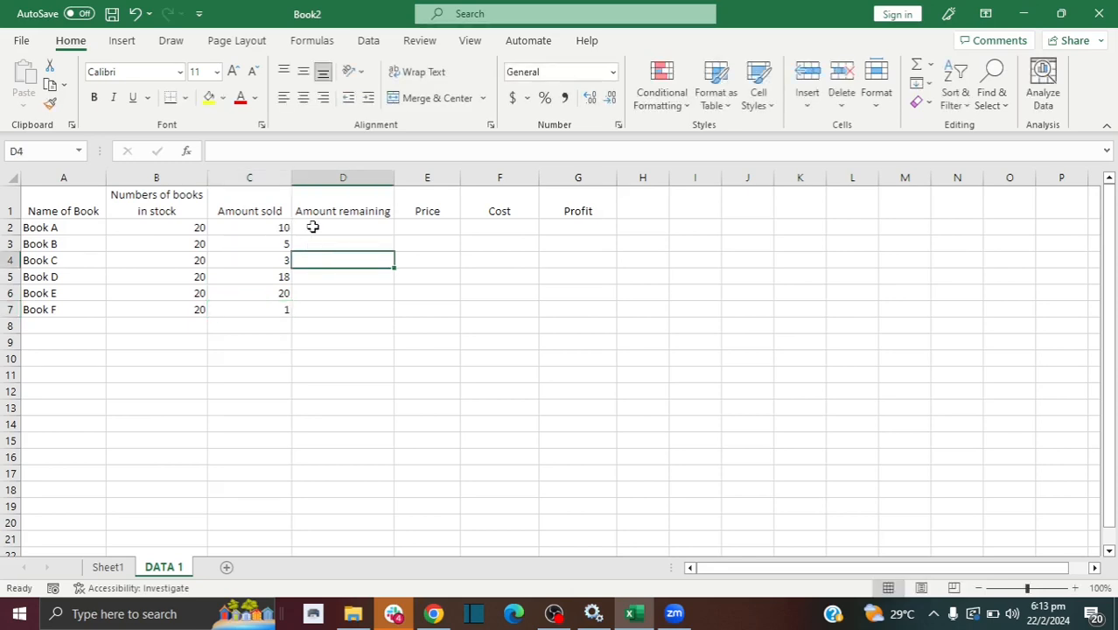
Step: Calculate the amount remaining in cell D2 with the formula =B2-C2 and fill it down to D7
click(318, 227)
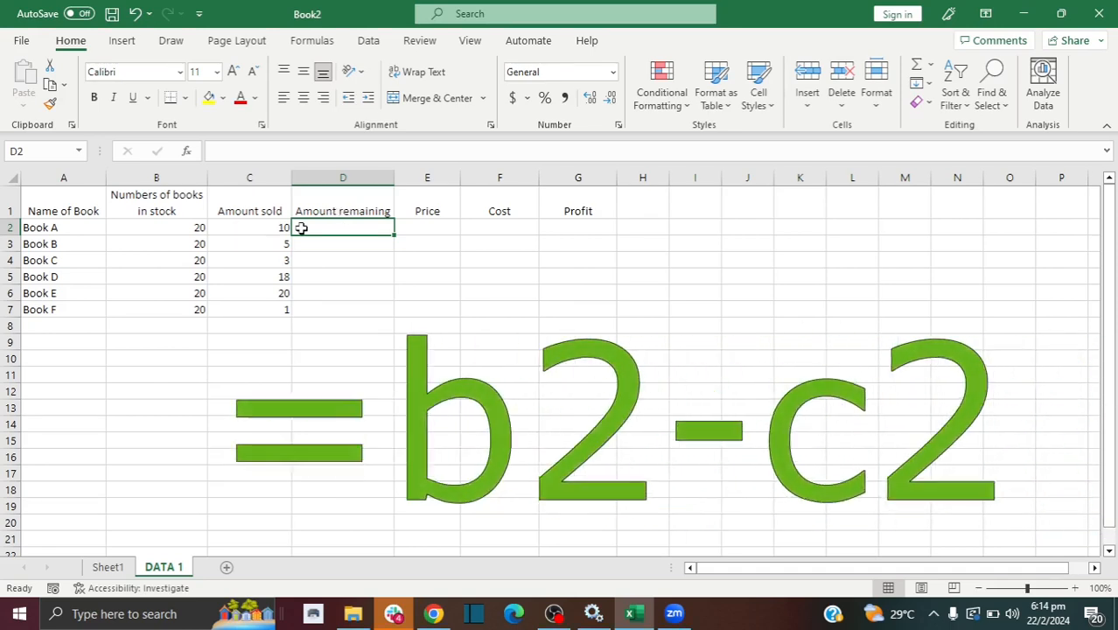
text(=)
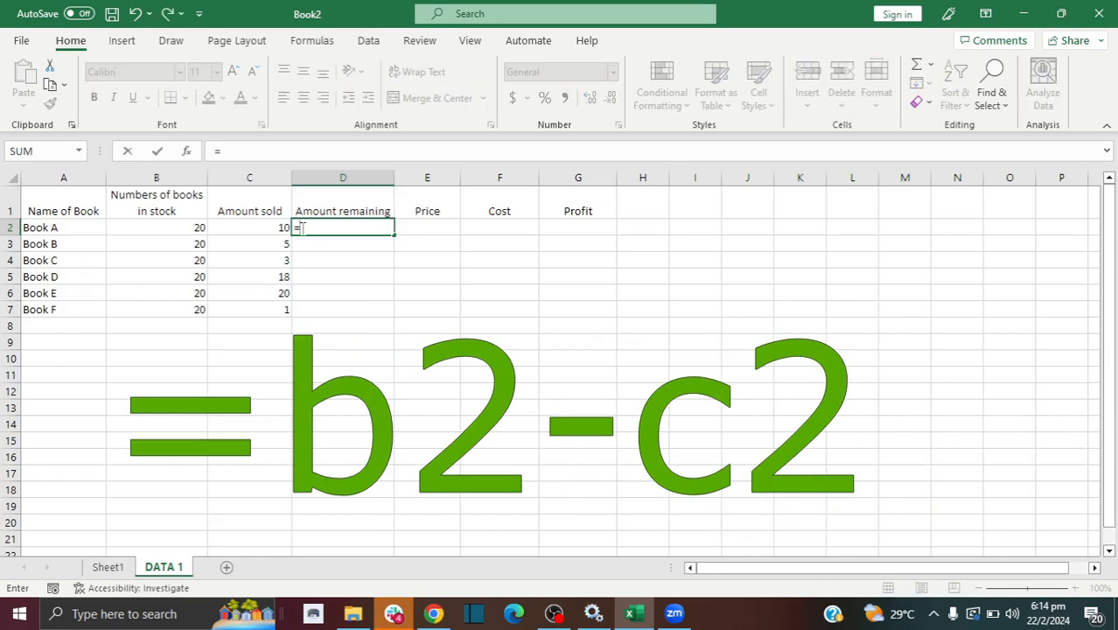
click(166, 229)
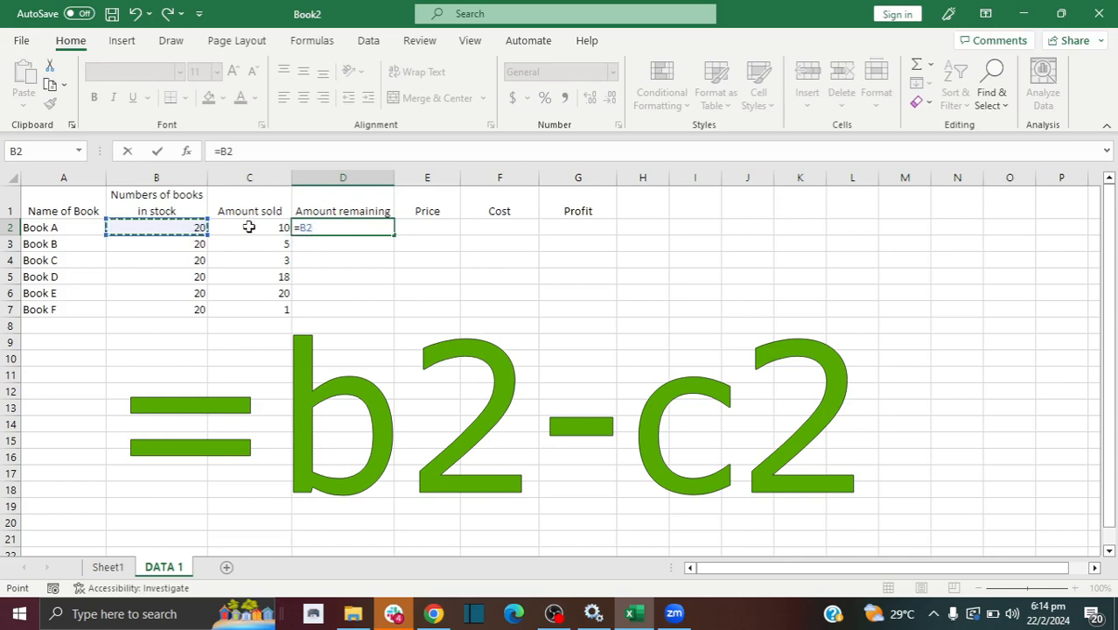
text(-)
click(251, 228)
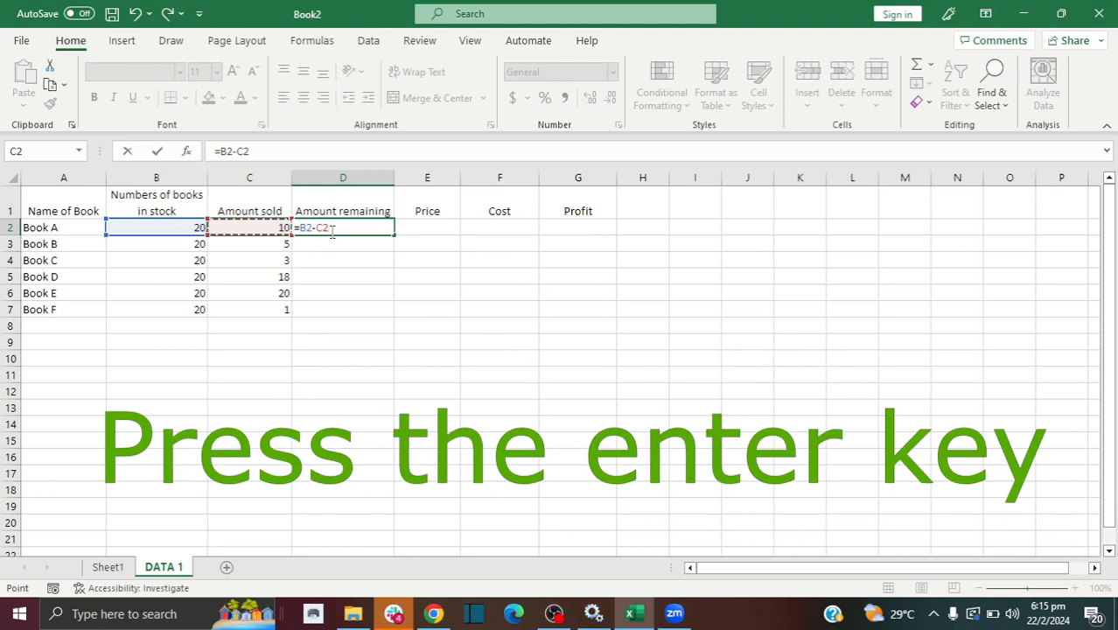
key(Return)
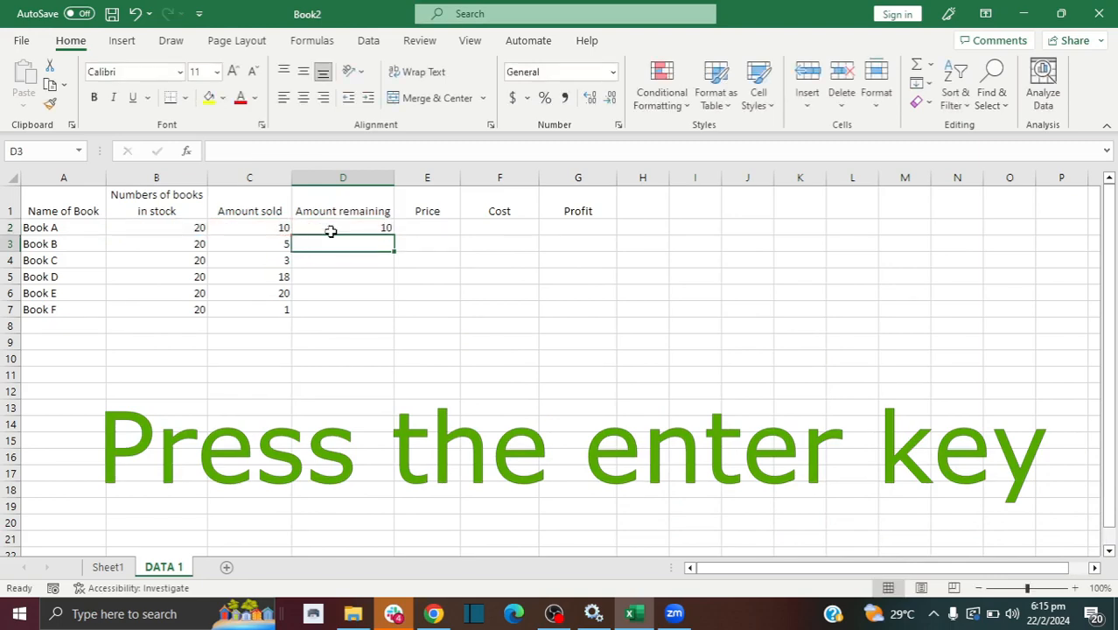
click(381, 229)
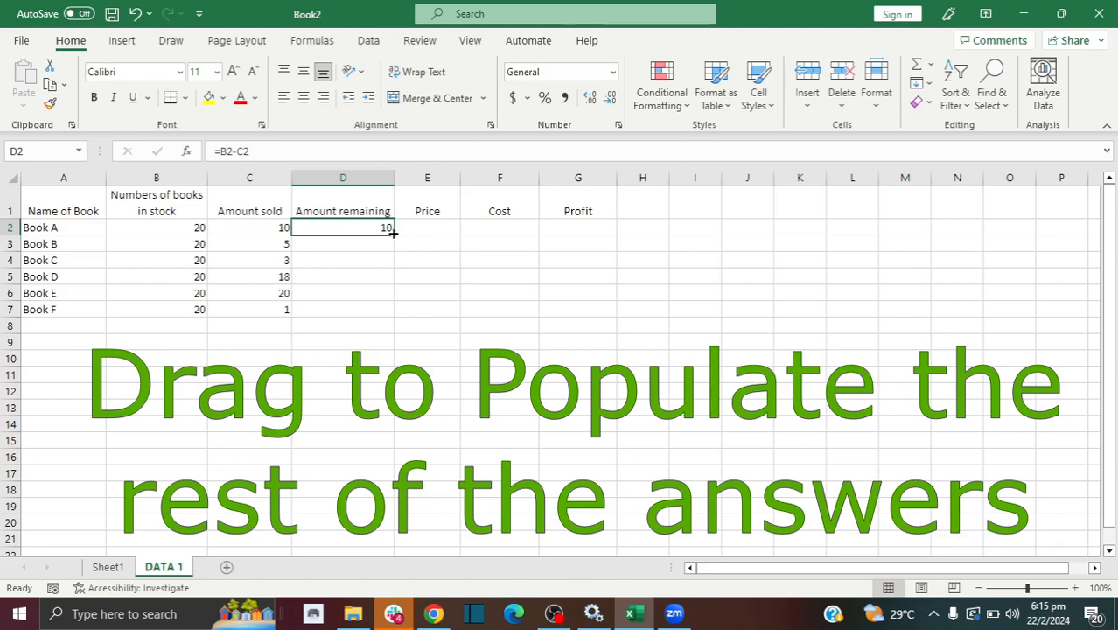
drag(393, 233, 393, 313)
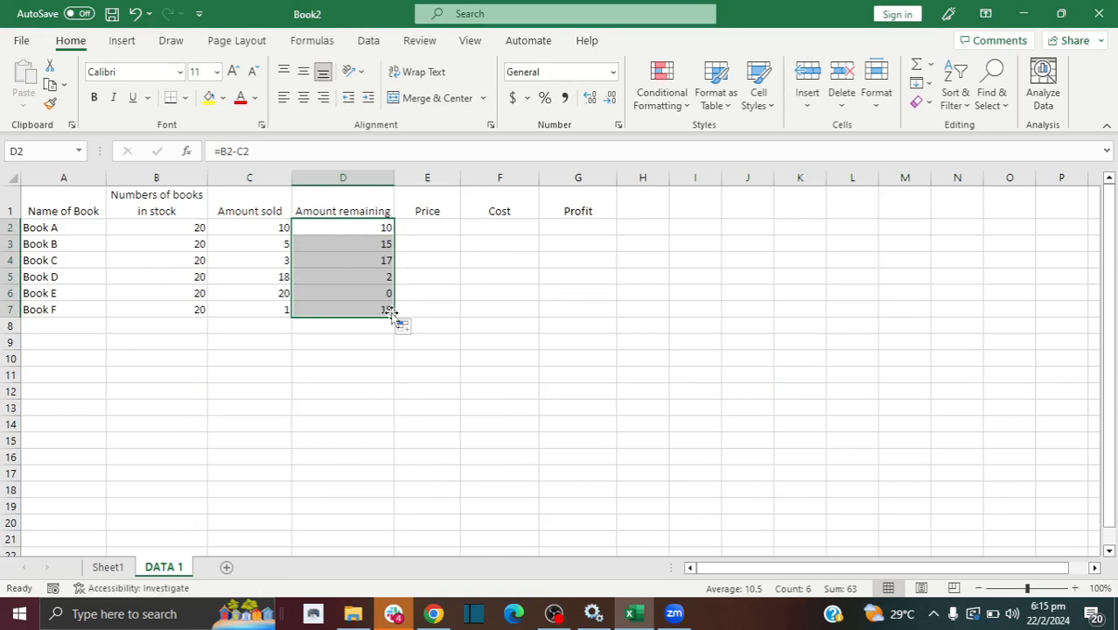
Step: Check the Amount remaining formulas in column D against the stock and sold numbers in their rows
click(177, 246)
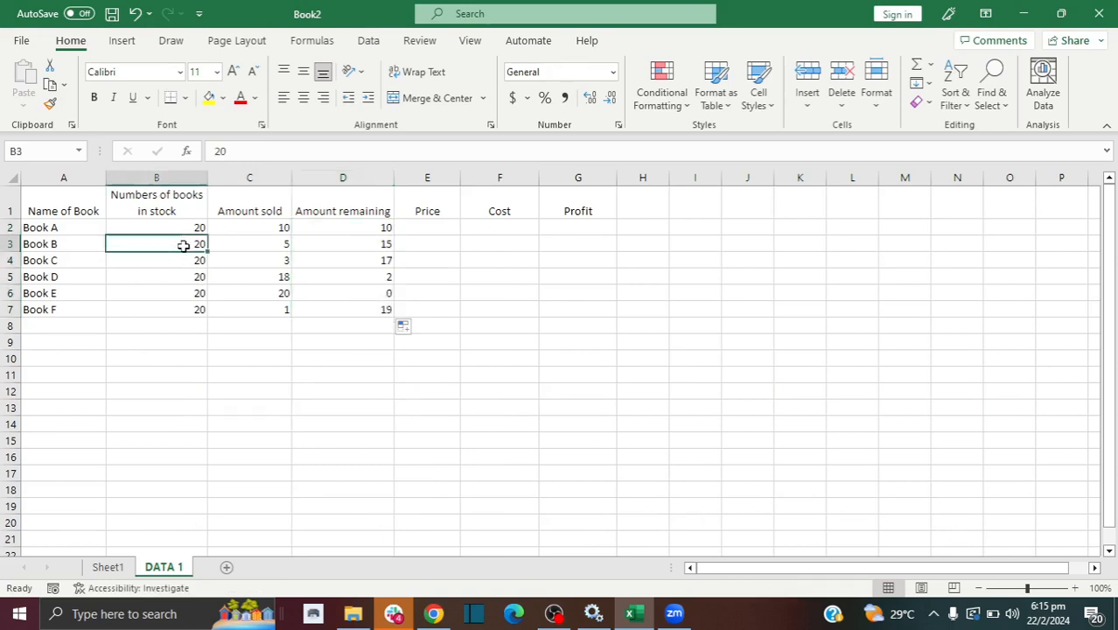
click(259, 244)
click(369, 245)
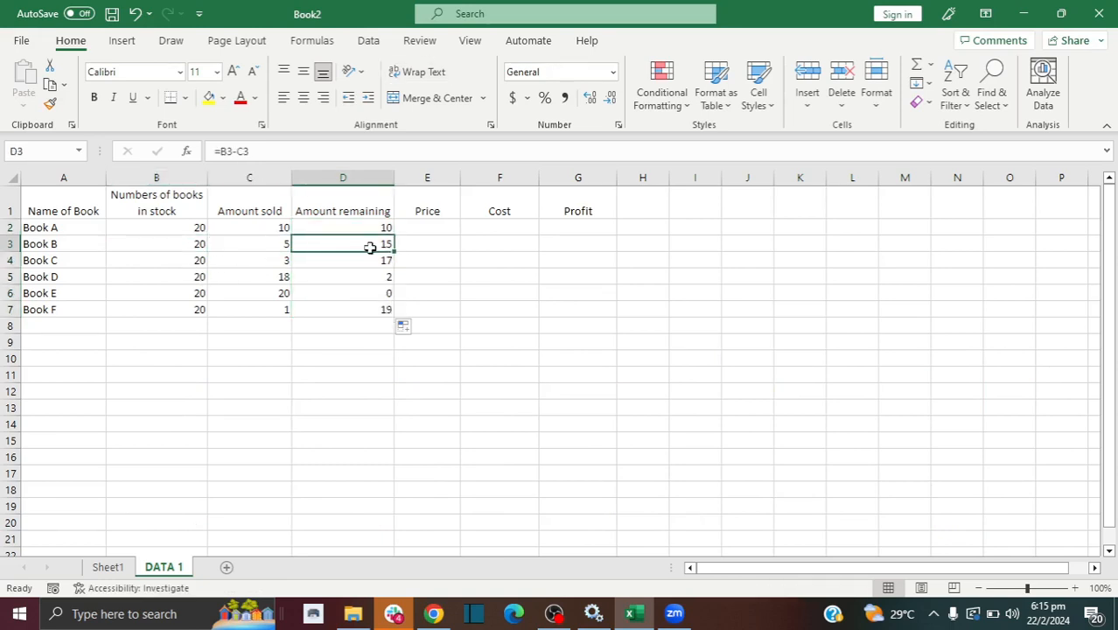
click(195, 260)
click(264, 263)
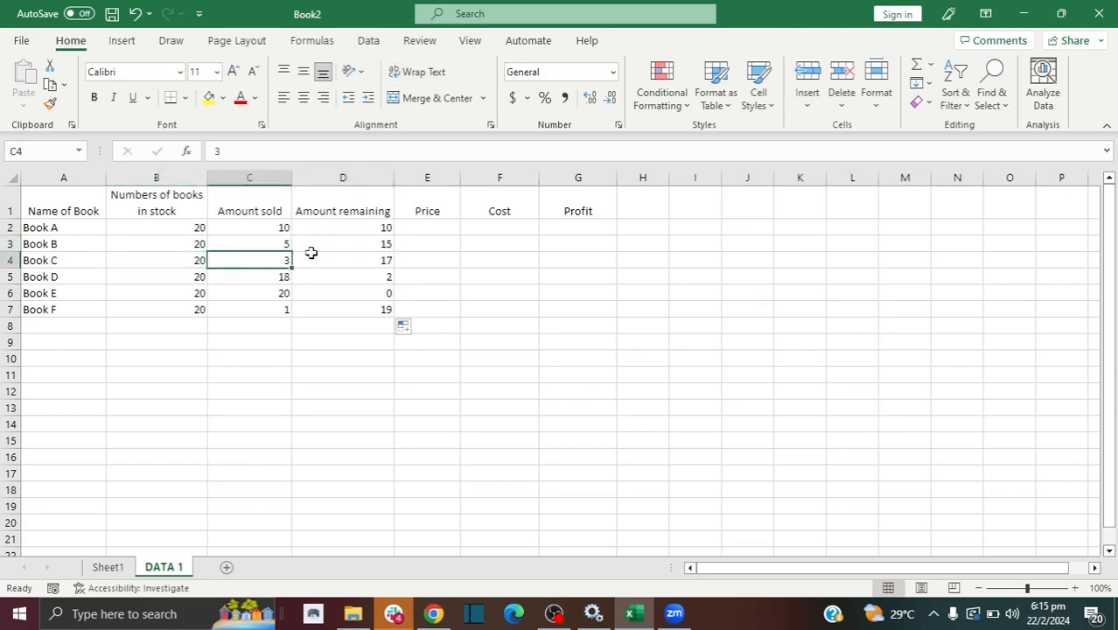
click(390, 261)
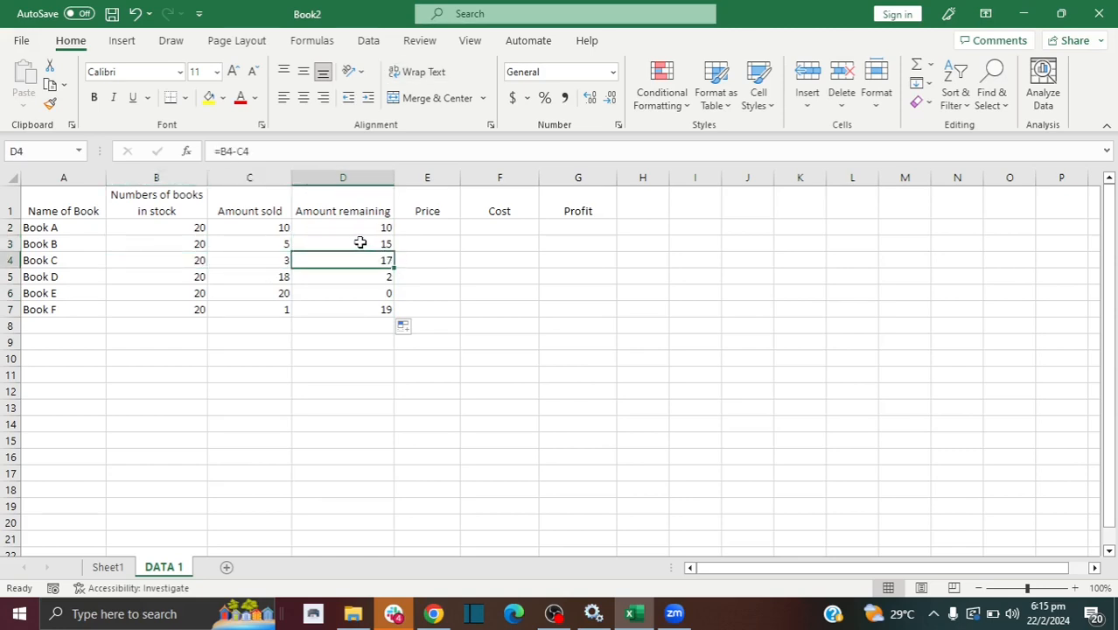
click(359, 243)
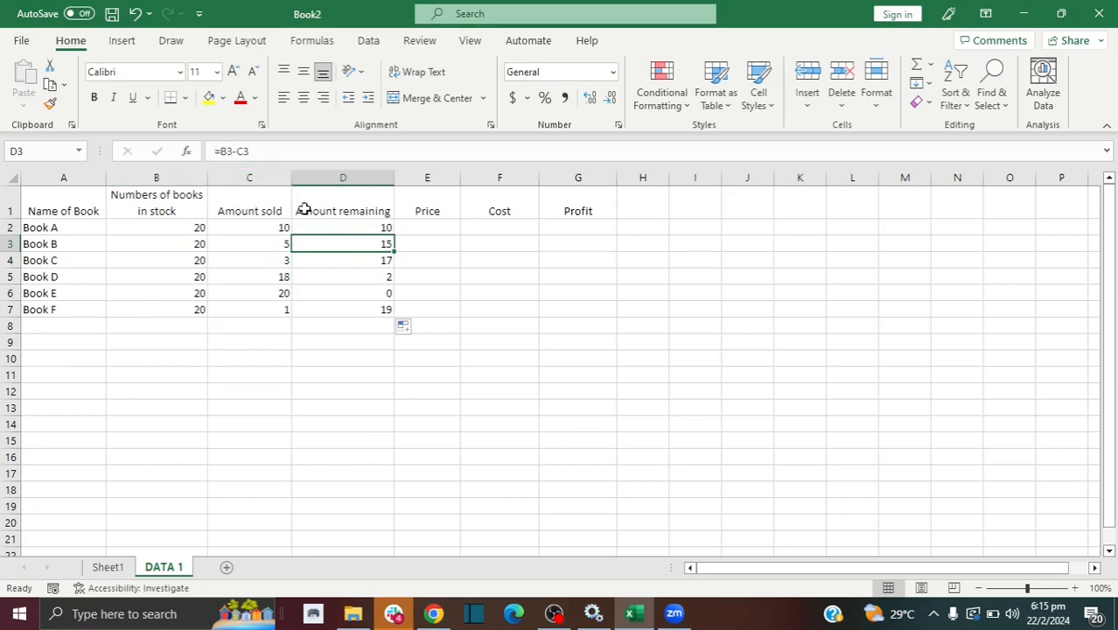
click(318, 226)
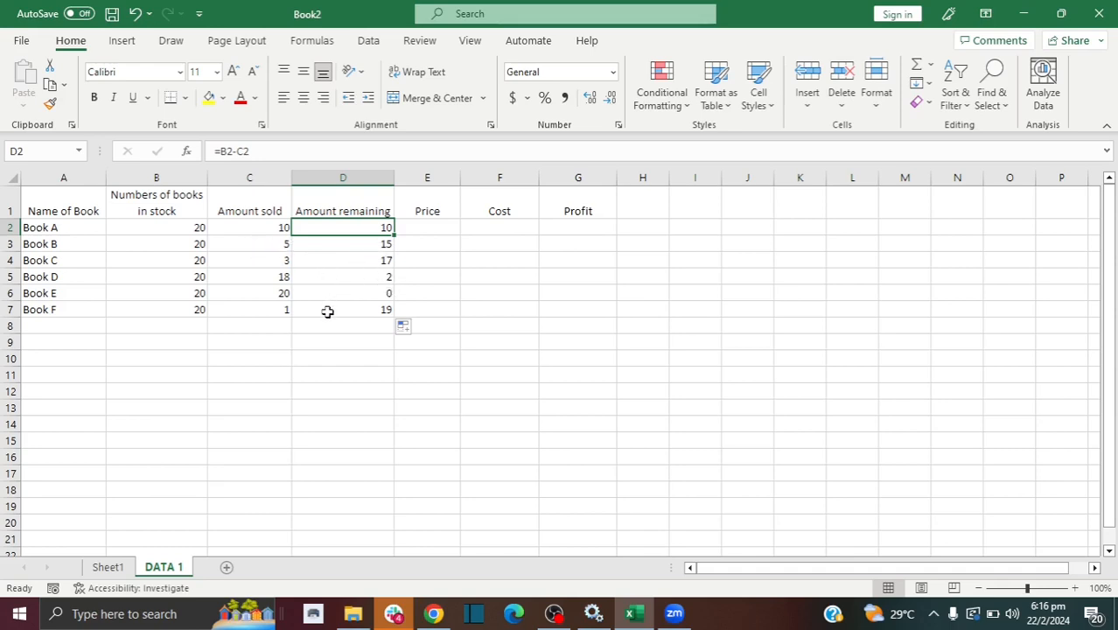
click(337, 256)
click(339, 244)
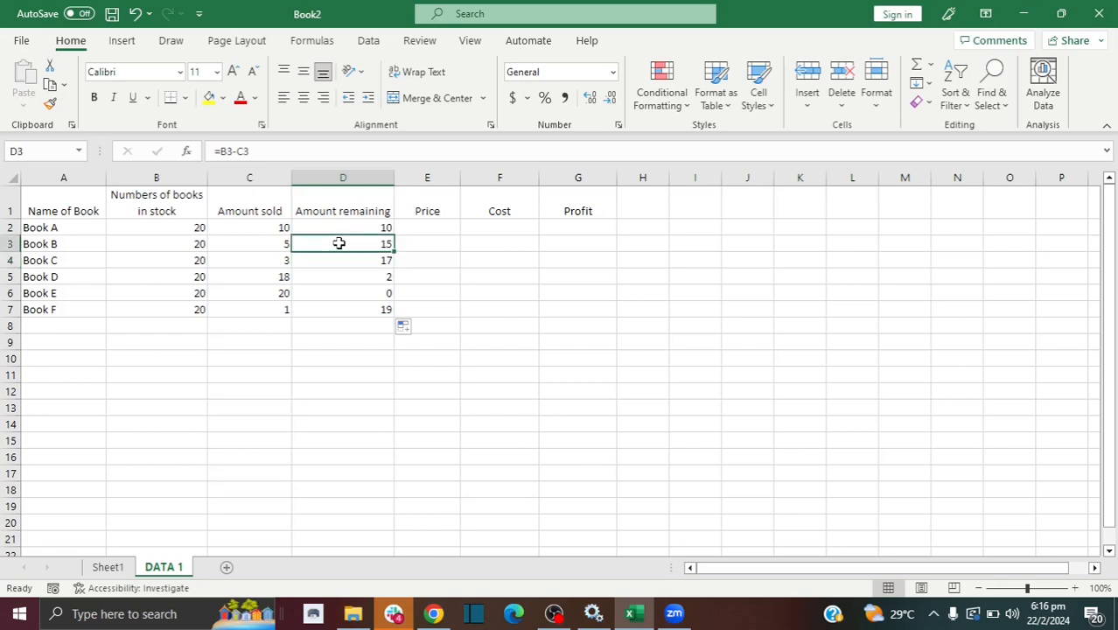
click(343, 294)
click(349, 310)
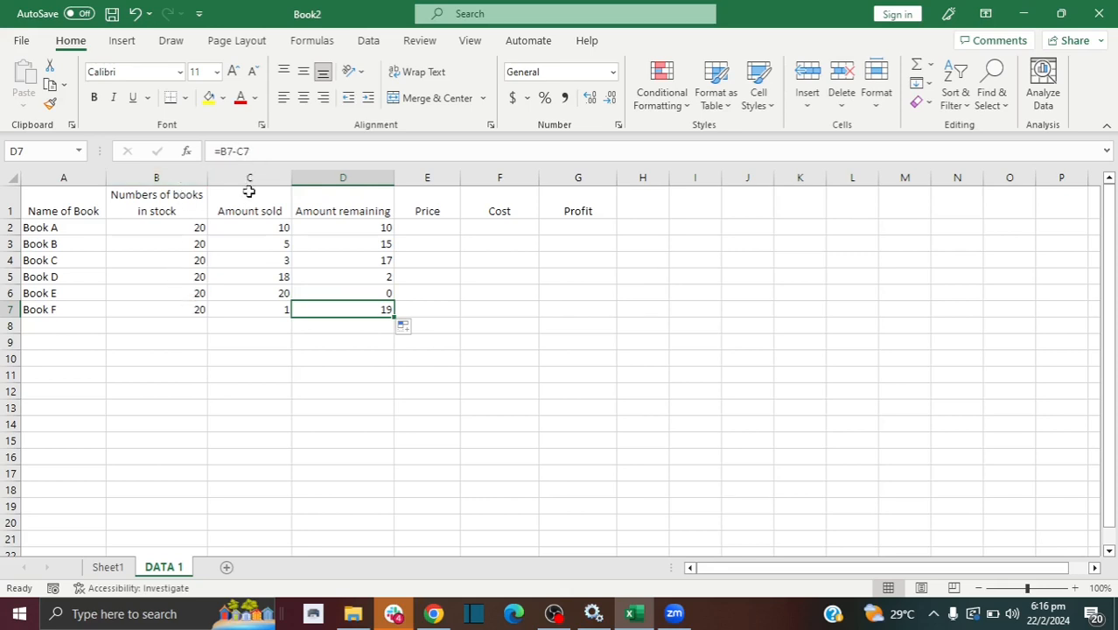
click(346, 274)
Step: Enter the prices 10, 15 and 10 for Books A to C in cells E2 to E4
click(419, 228)
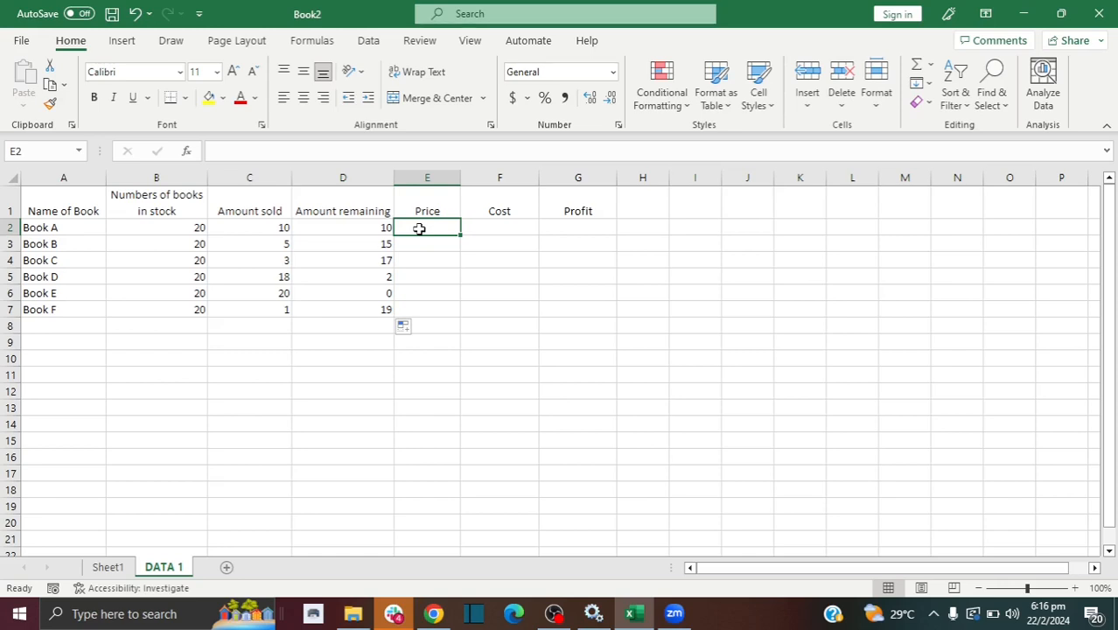
text(10)
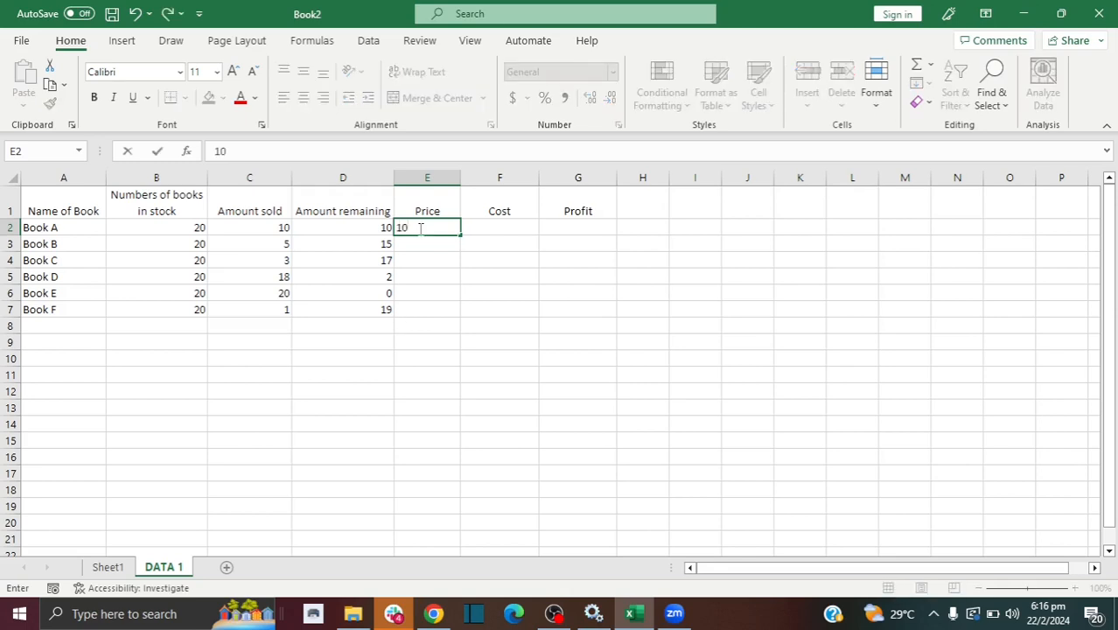
click(425, 246)
text(15)
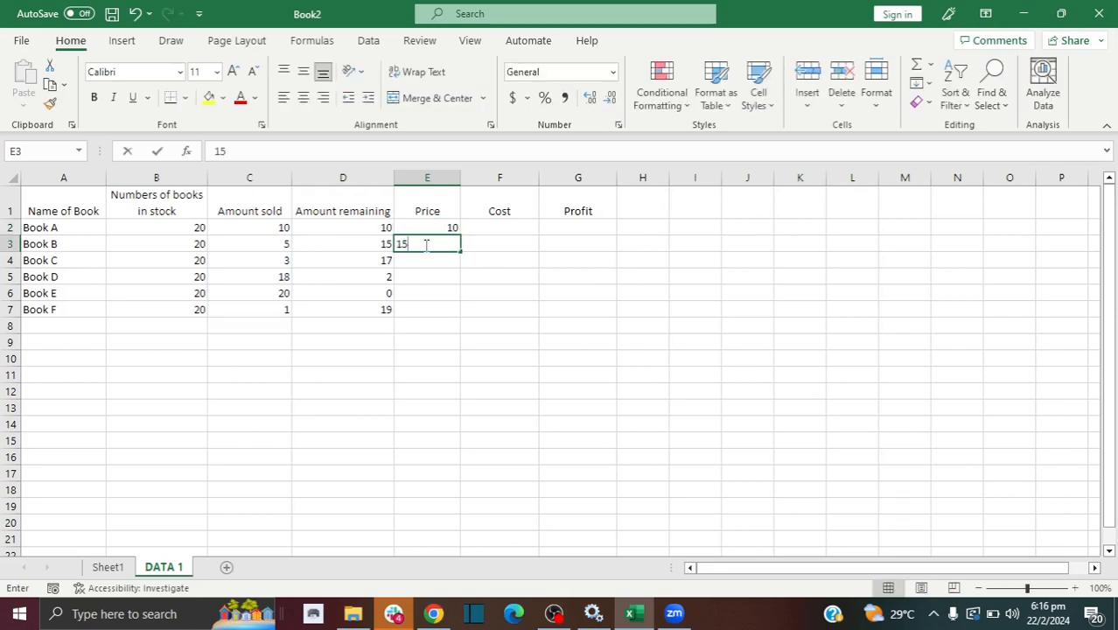
key(Return)
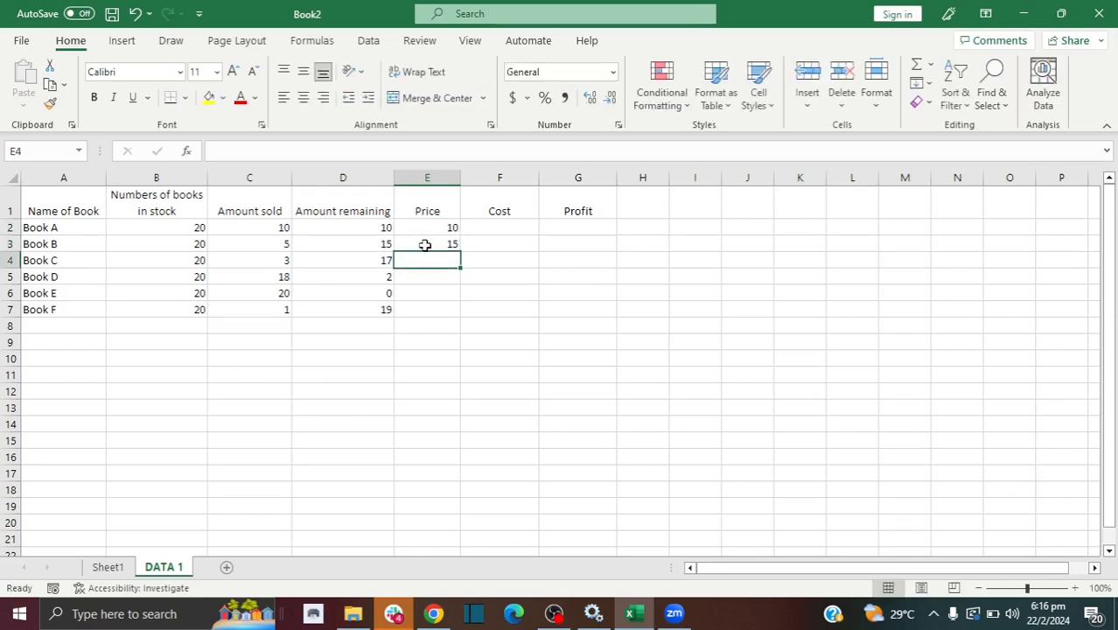
text(10)
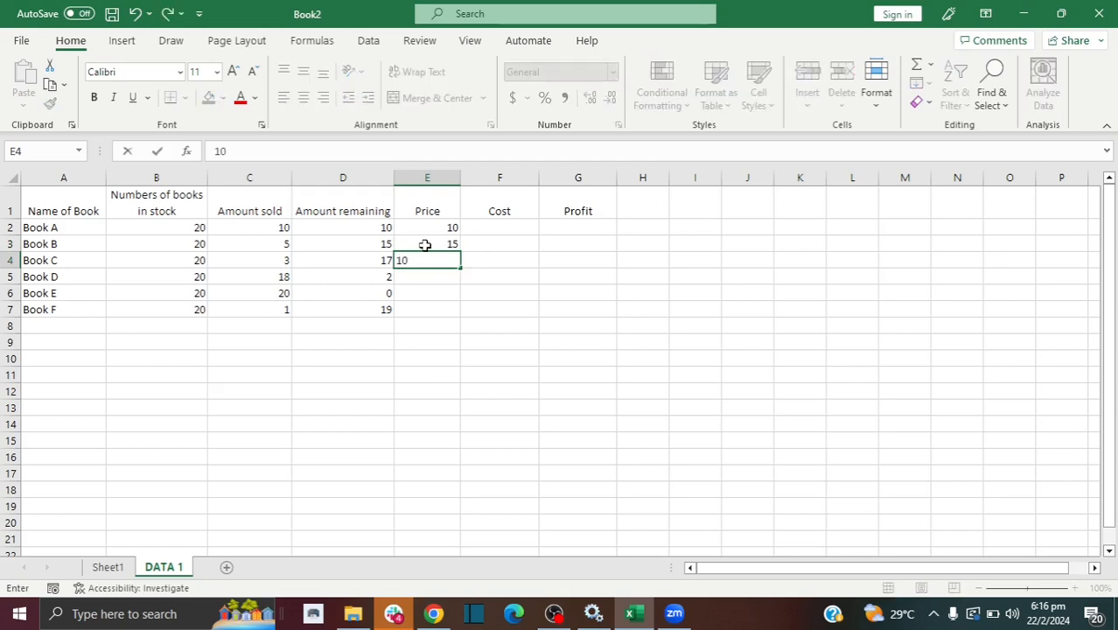
key(Return)
Step: Enter the prices 10, 20 and 15 for Books D to F in cells E5 to E7
text(10)
key(Return)
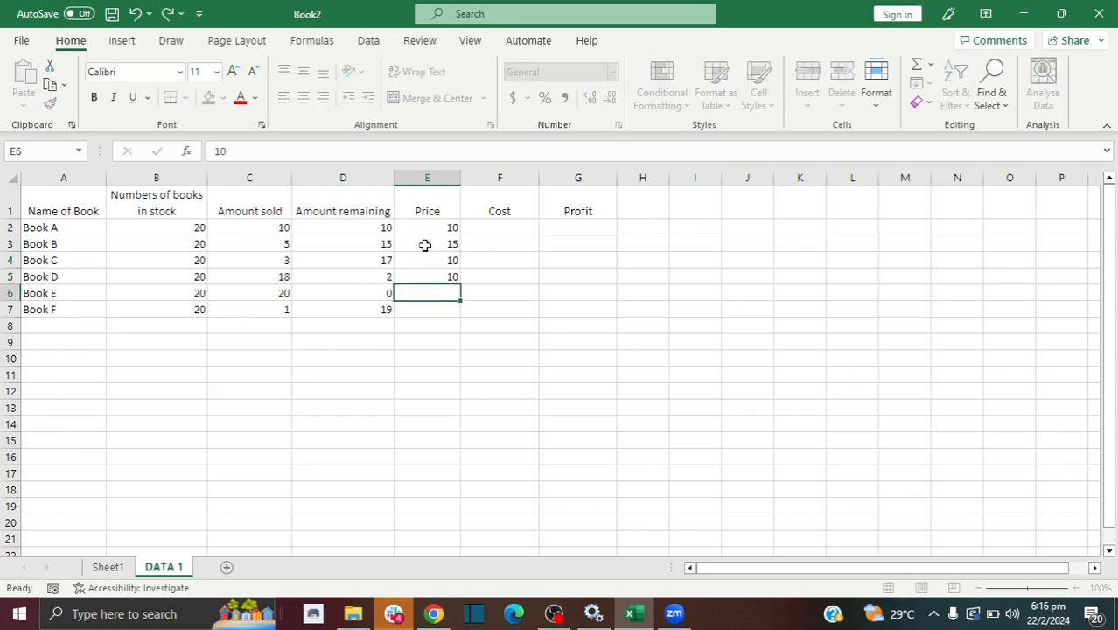
text(20)
key(Return)
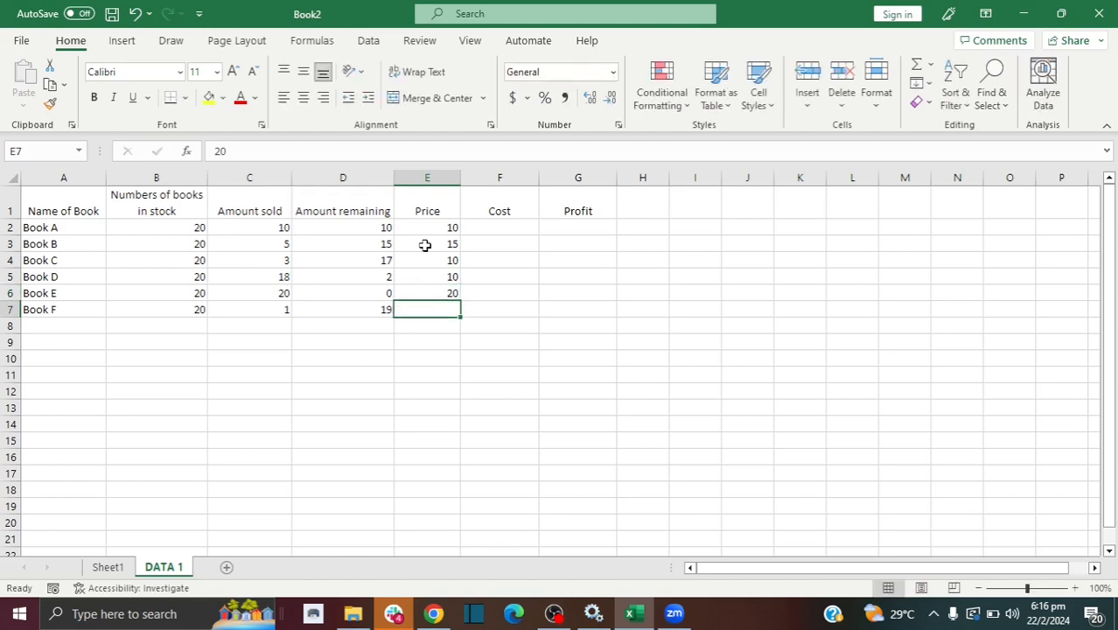
text(15)
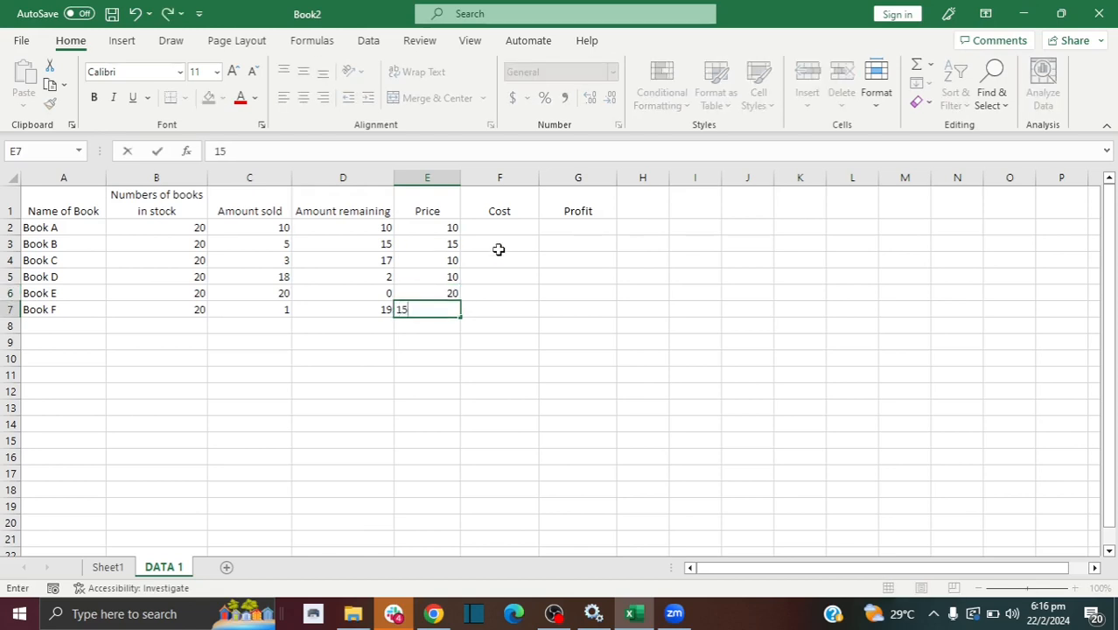
click(500, 249)
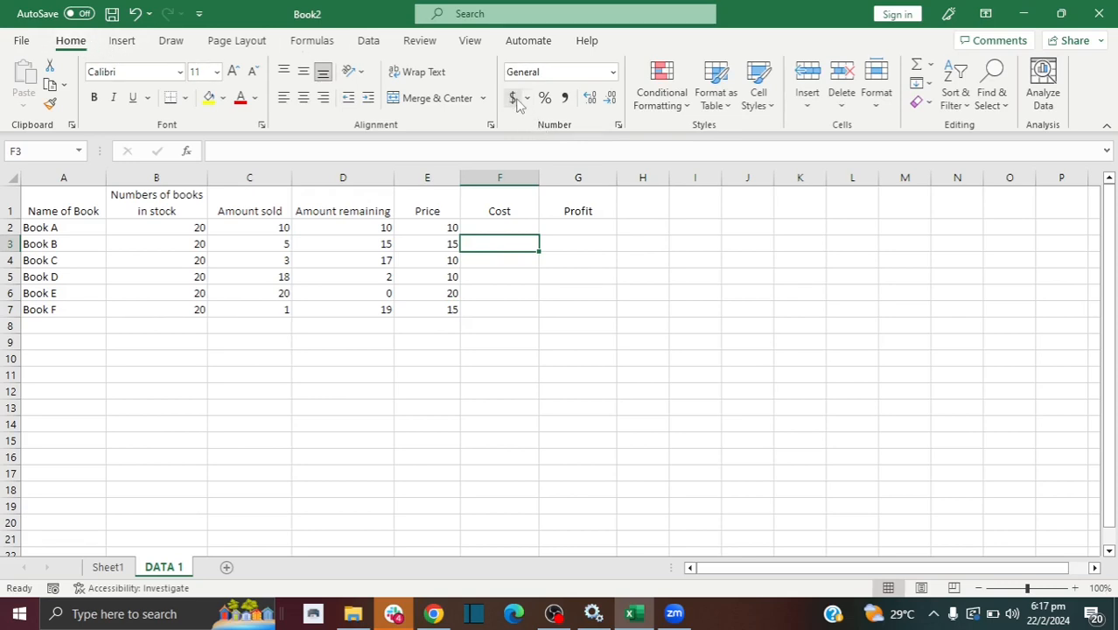
Step: Apply the dollar Accounting format to the prices in E2:E7 and reduce them to no decimal places
drag(449, 229, 451, 312)
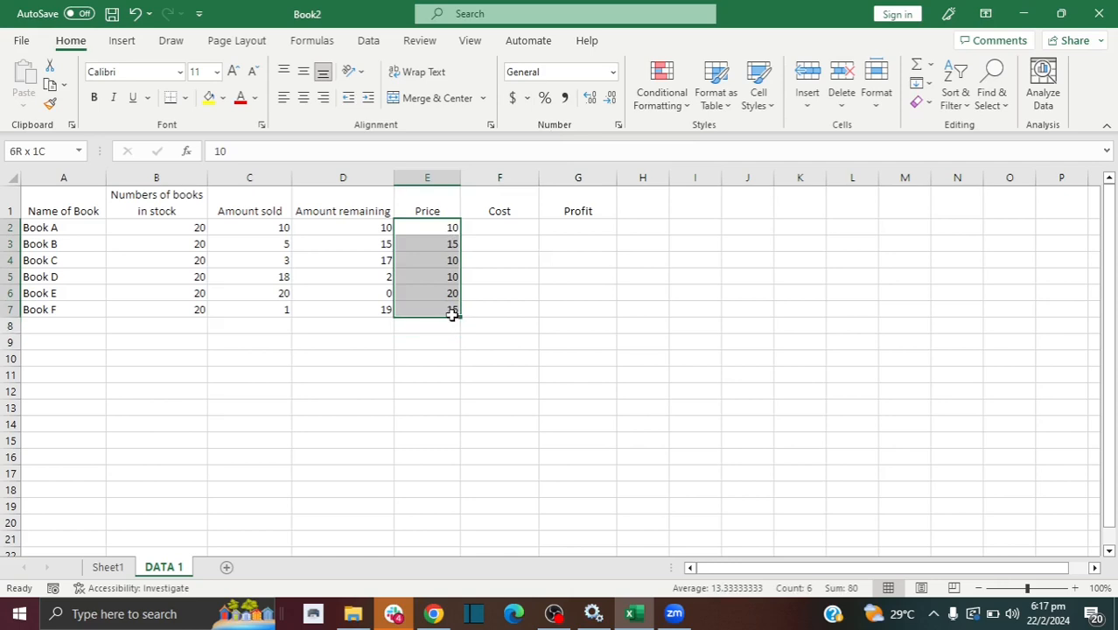
click(514, 100)
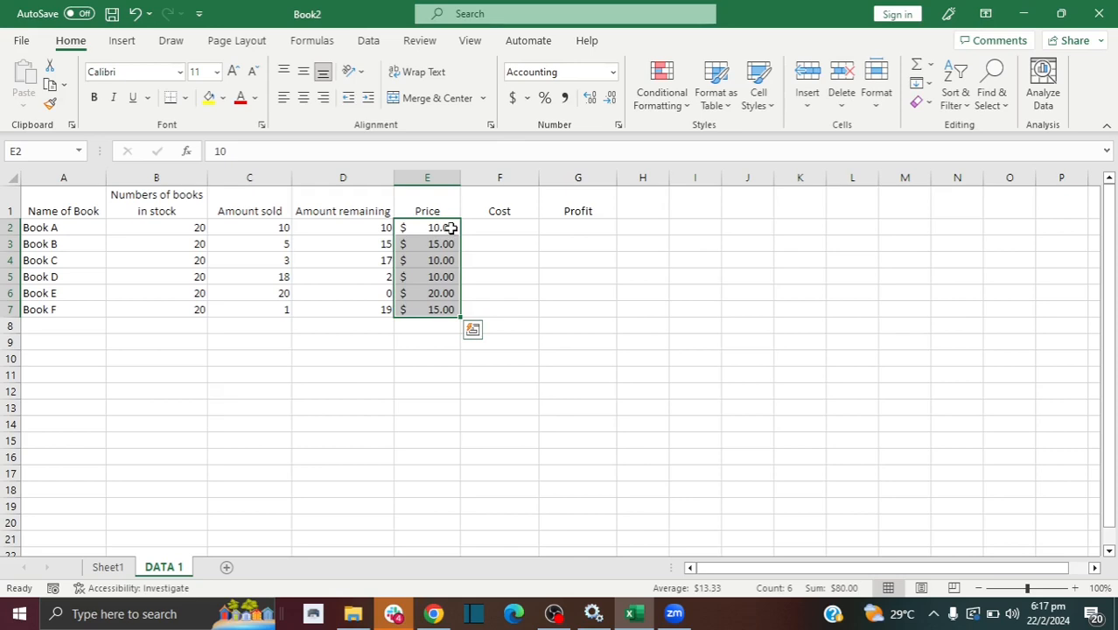
click(529, 99)
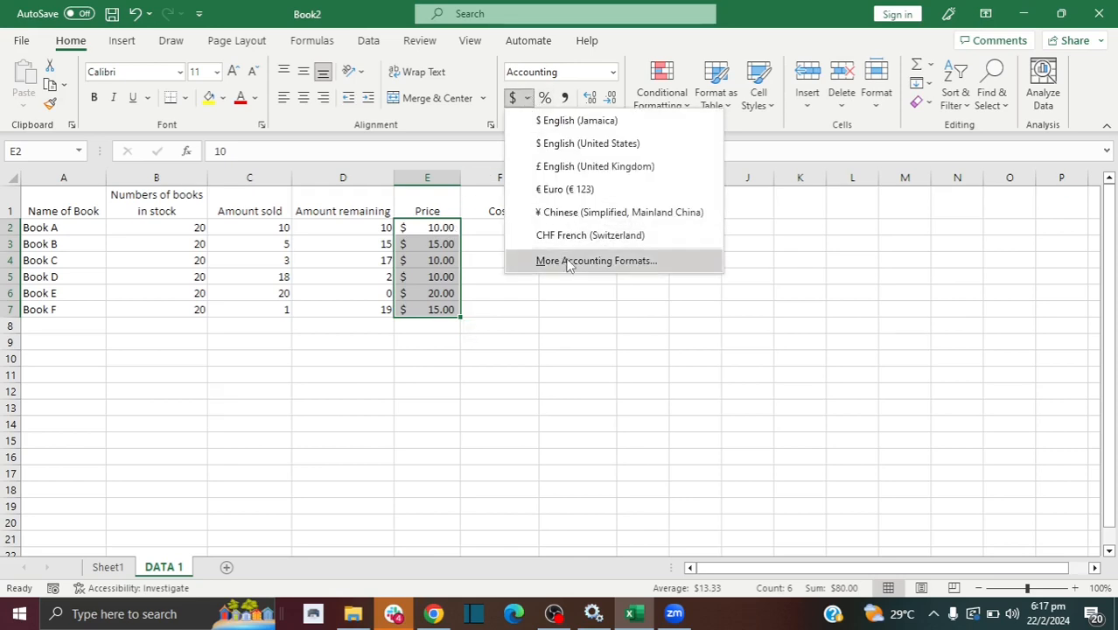
click(600, 62)
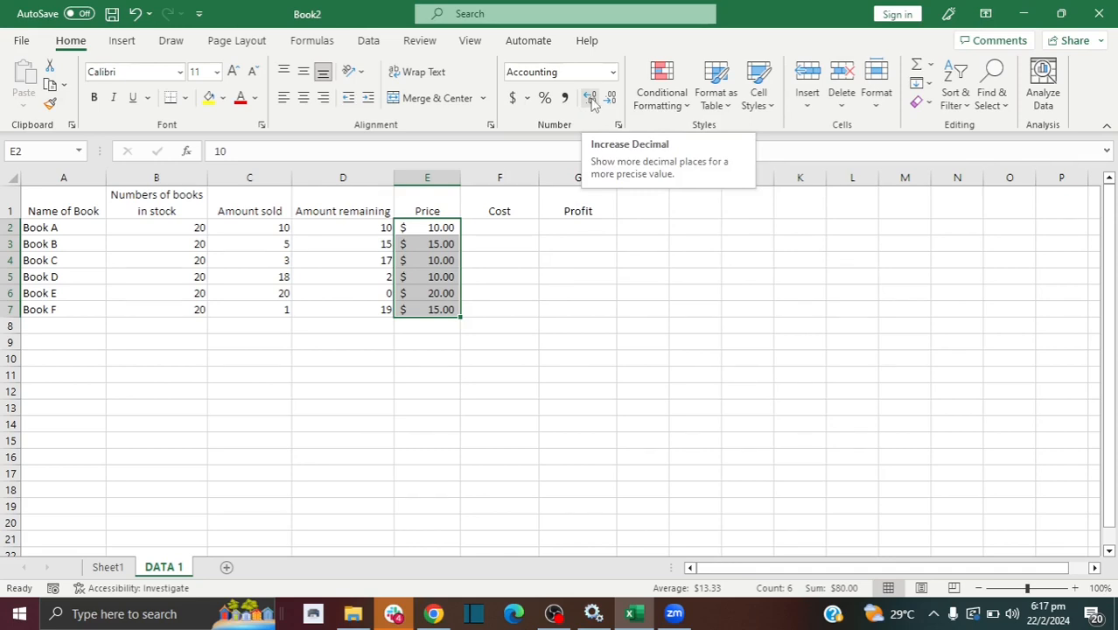
click(610, 99)
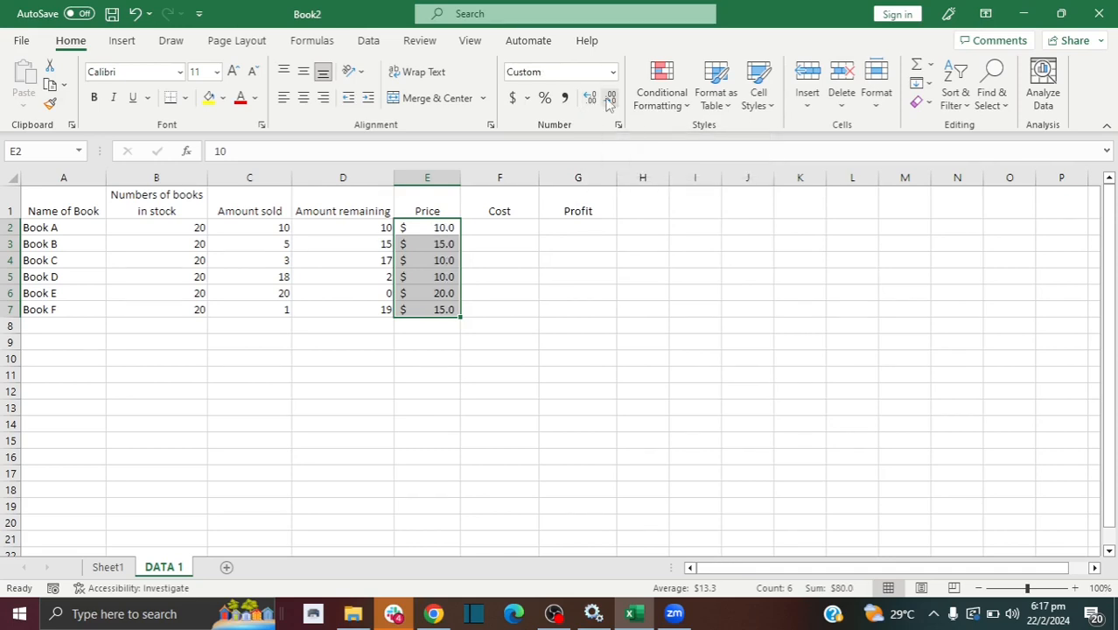
click(610, 99)
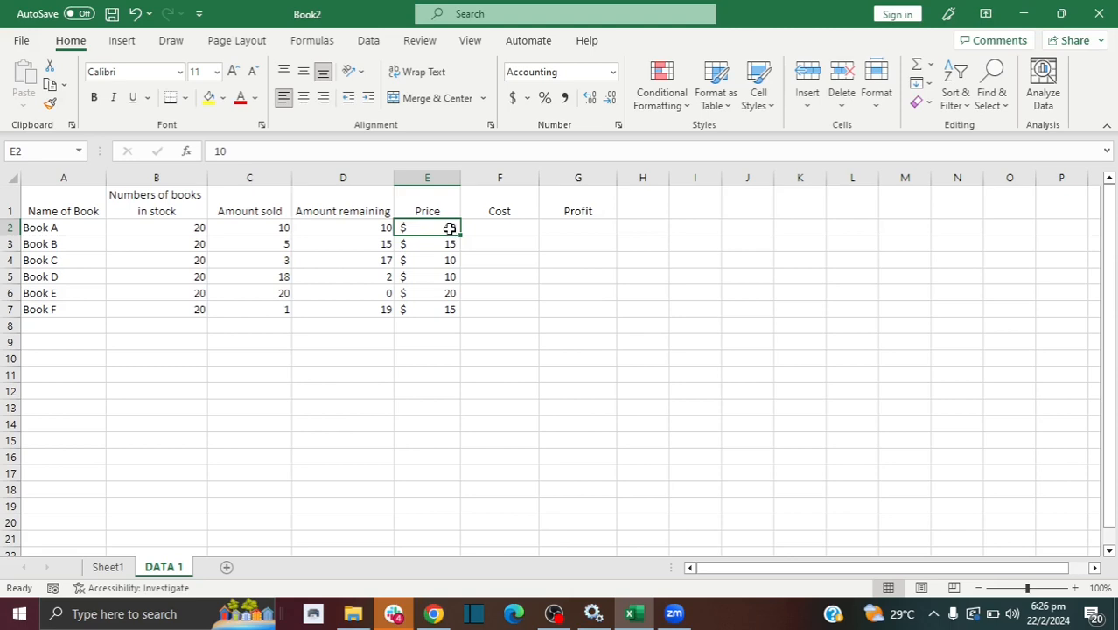
Step: Format the prices in E2:E7 as Currency without decimal places and align them to the right
drag(429, 229, 427, 311)
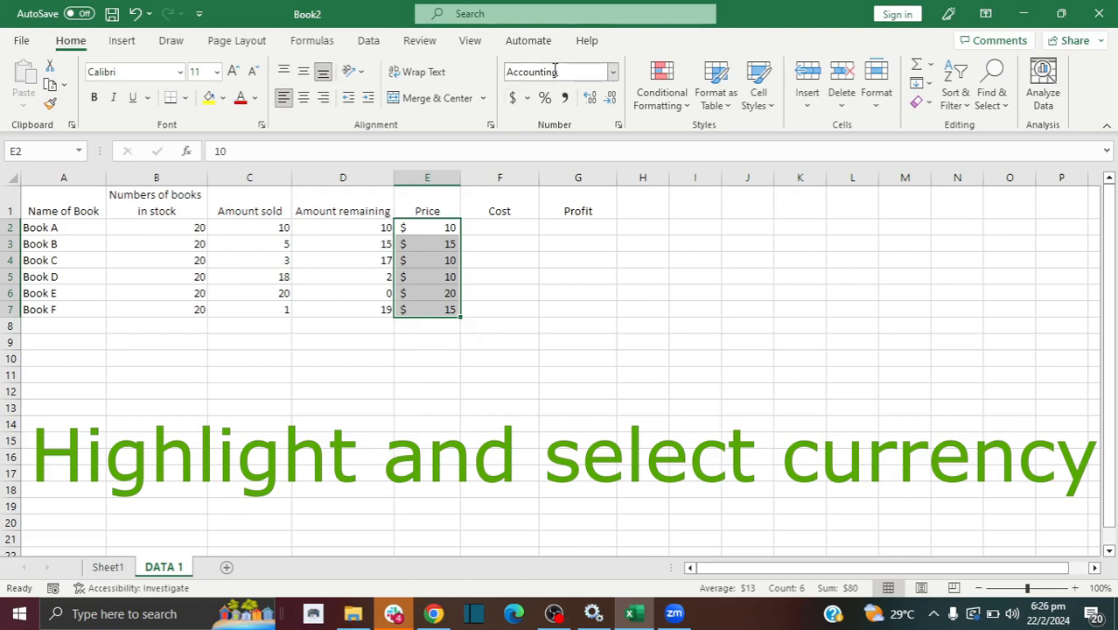
click(614, 73)
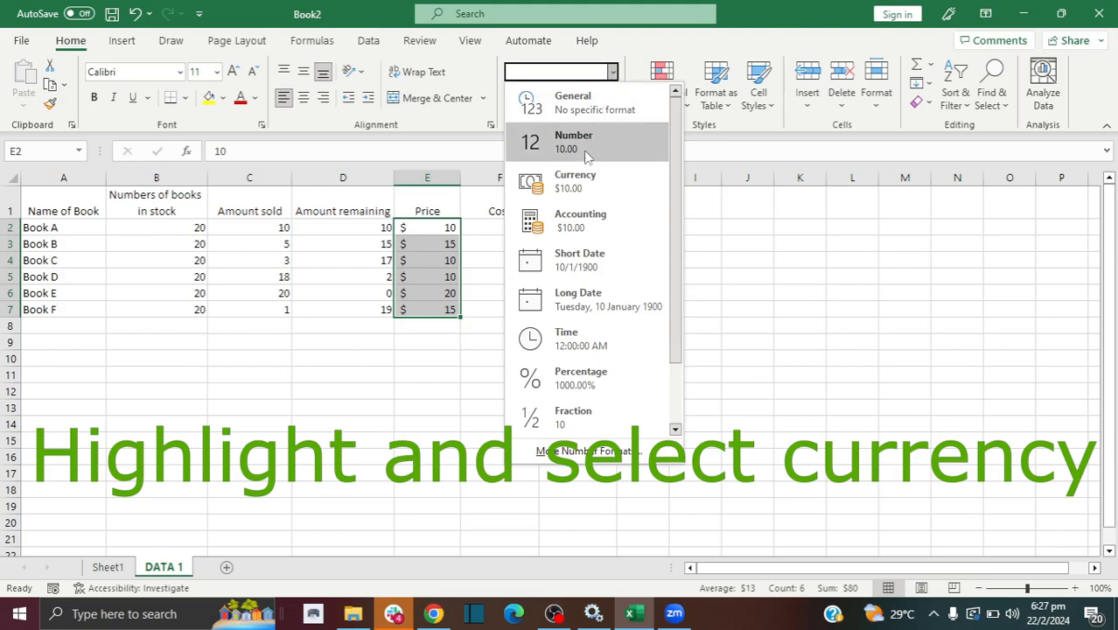
click(585, 184)
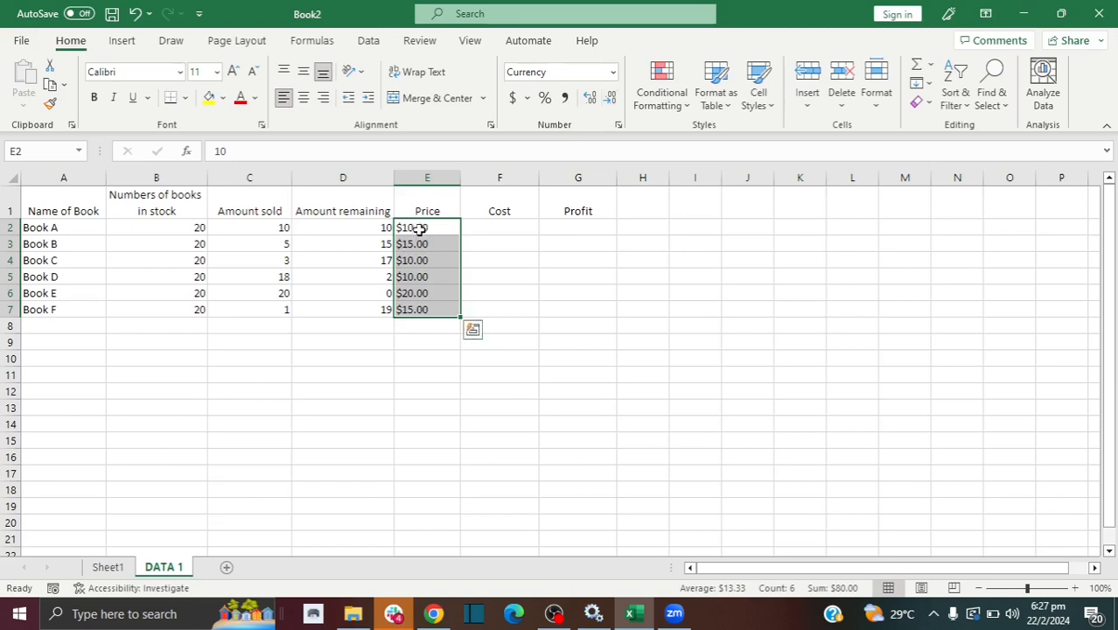
click(610, 97)
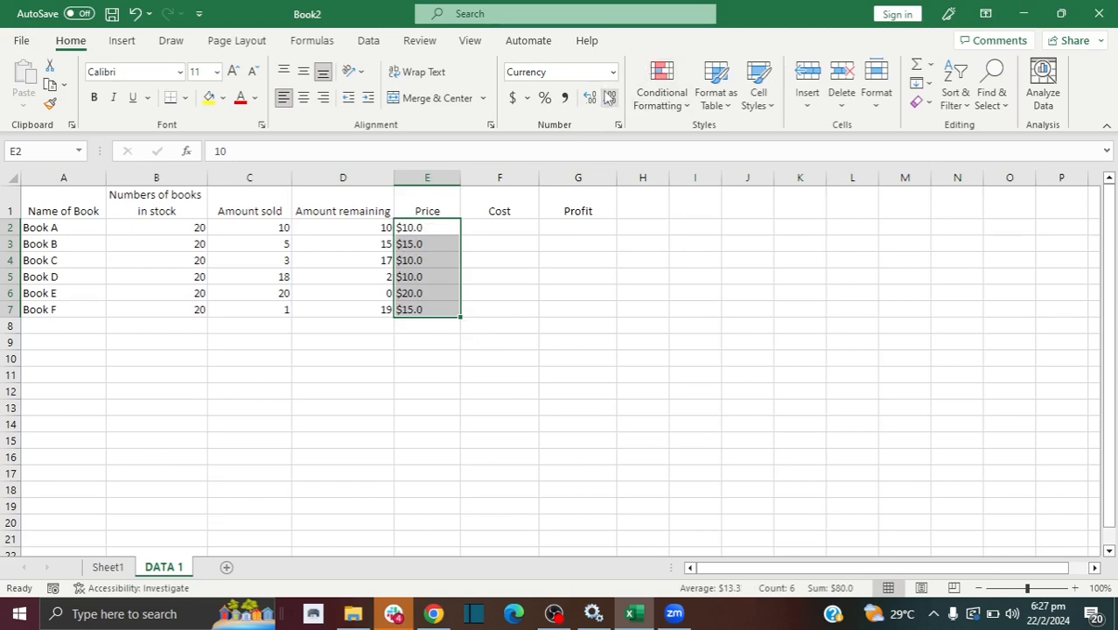
click(610, 97)
click(513, 254)
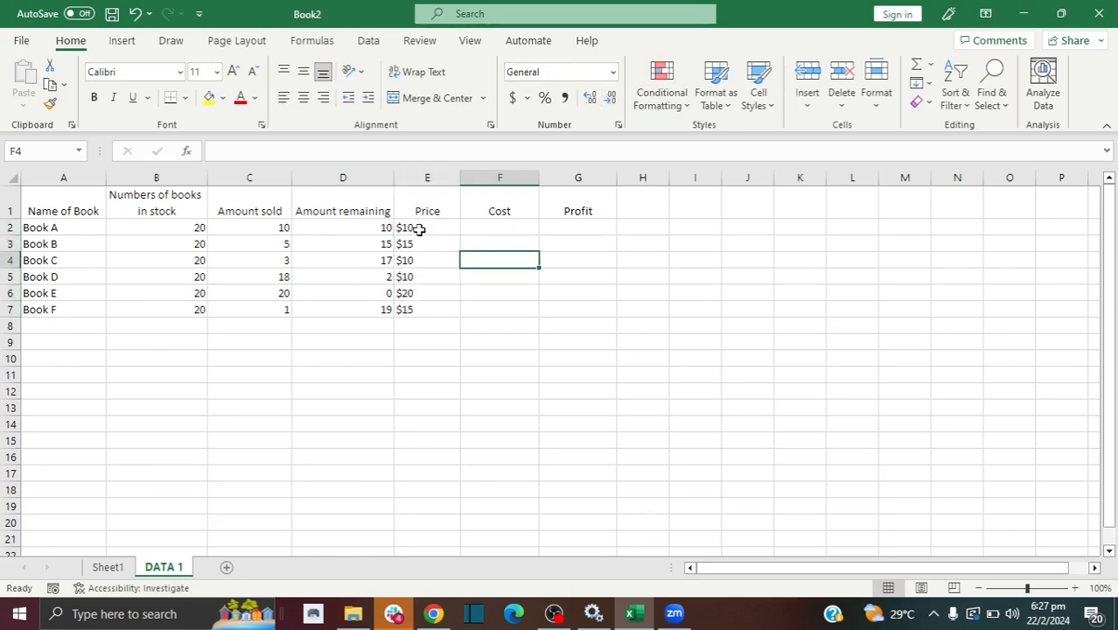
drag(420, 227, 424, 313)
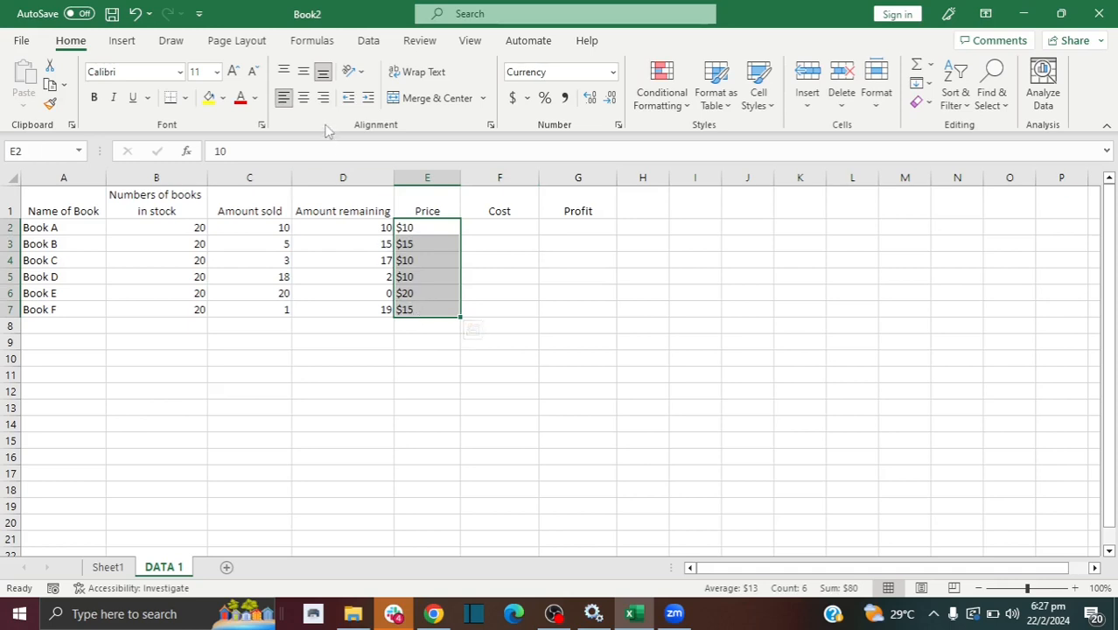
click(323, 98)
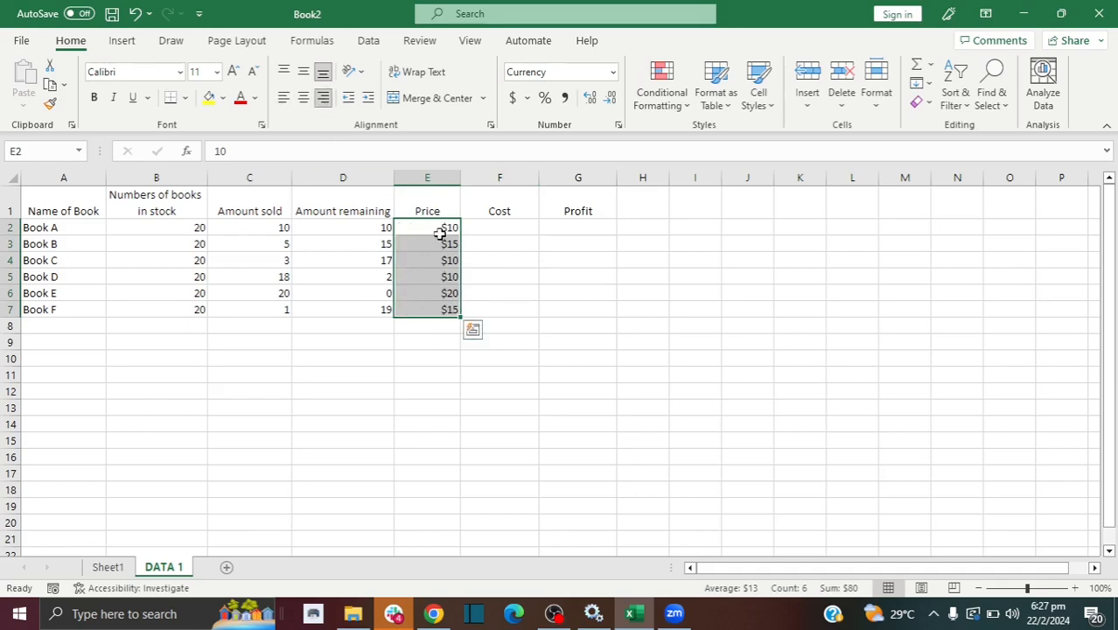
Step: Enter the costs 5 and 4 for Books A and B in cells F2 and F3
click(501, 225)
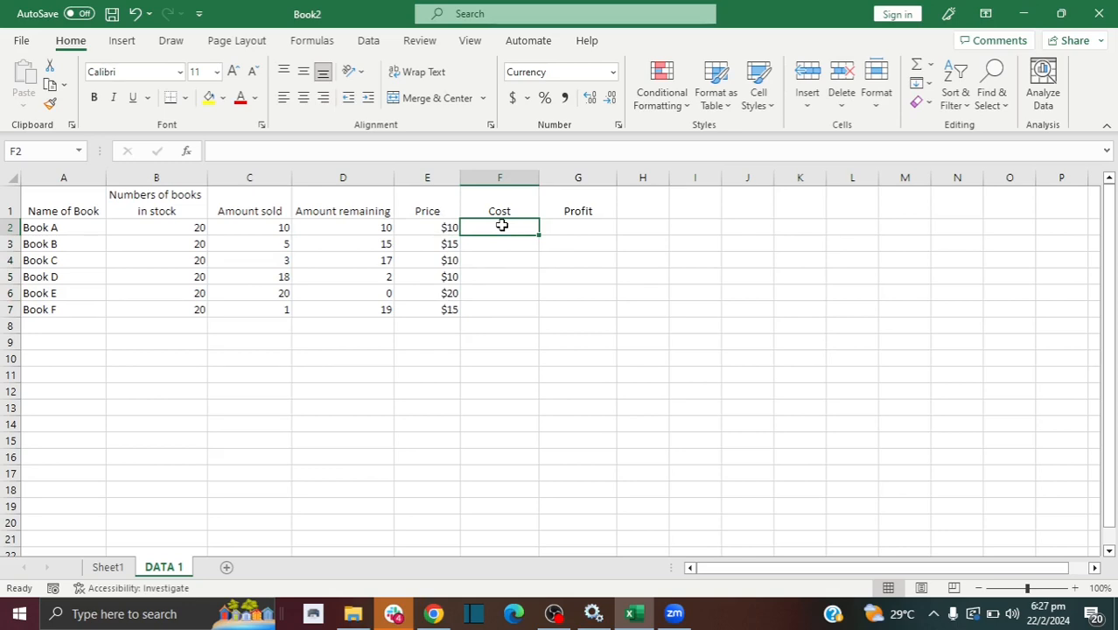
text(5)
key(Return)
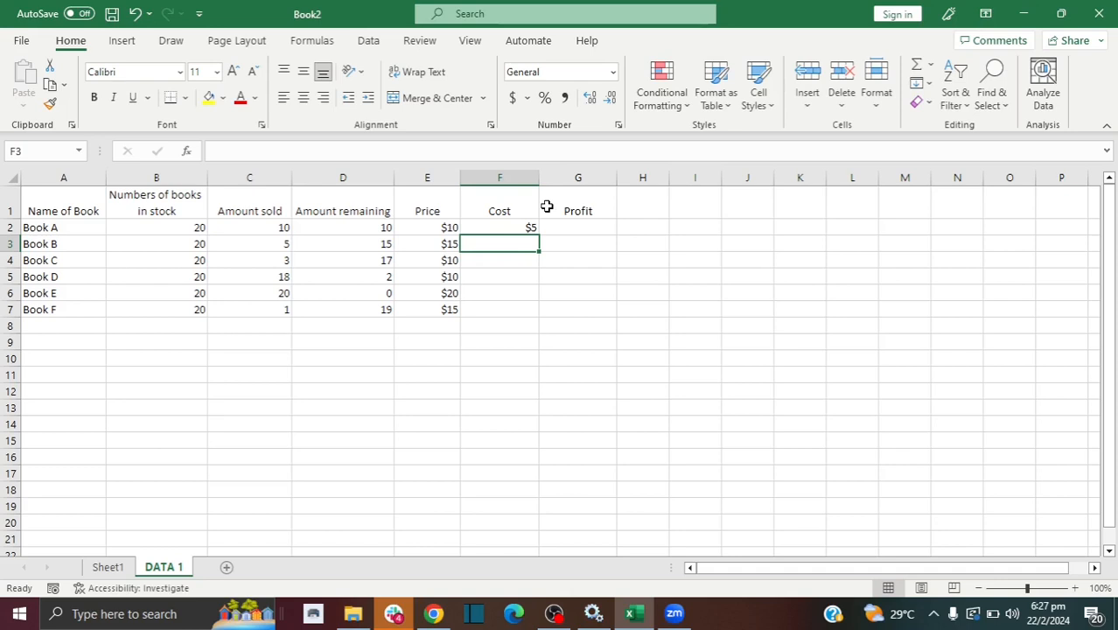
text(4)
key(Return)
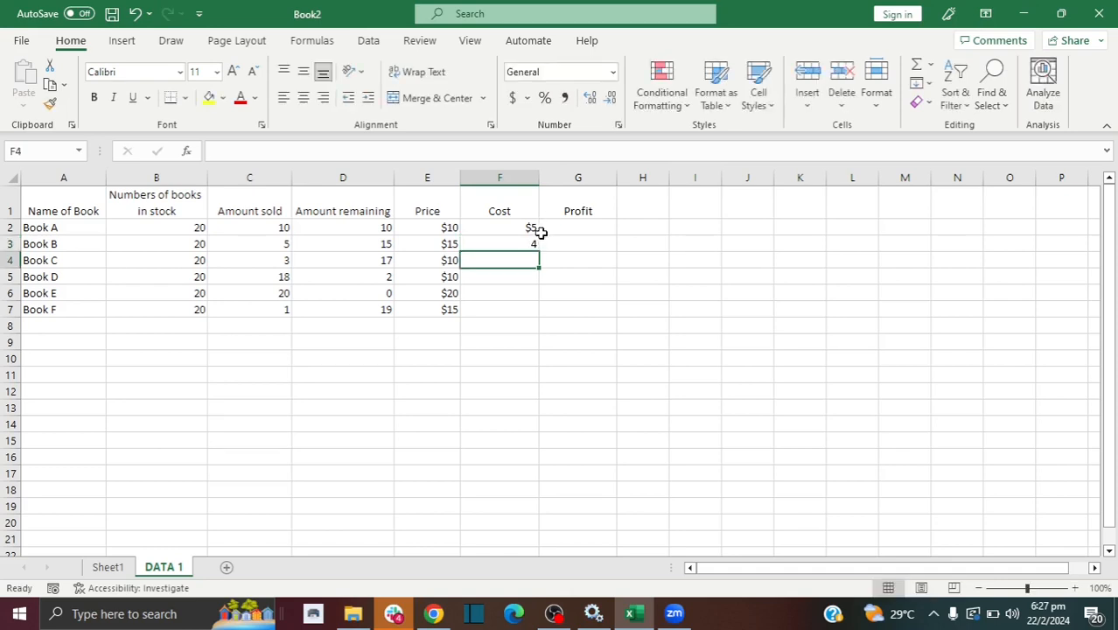
Step: Format the Cost cells F2:F8 as Currency without decimal places
drag(529, 227, 524, 319)
click(614, 74)
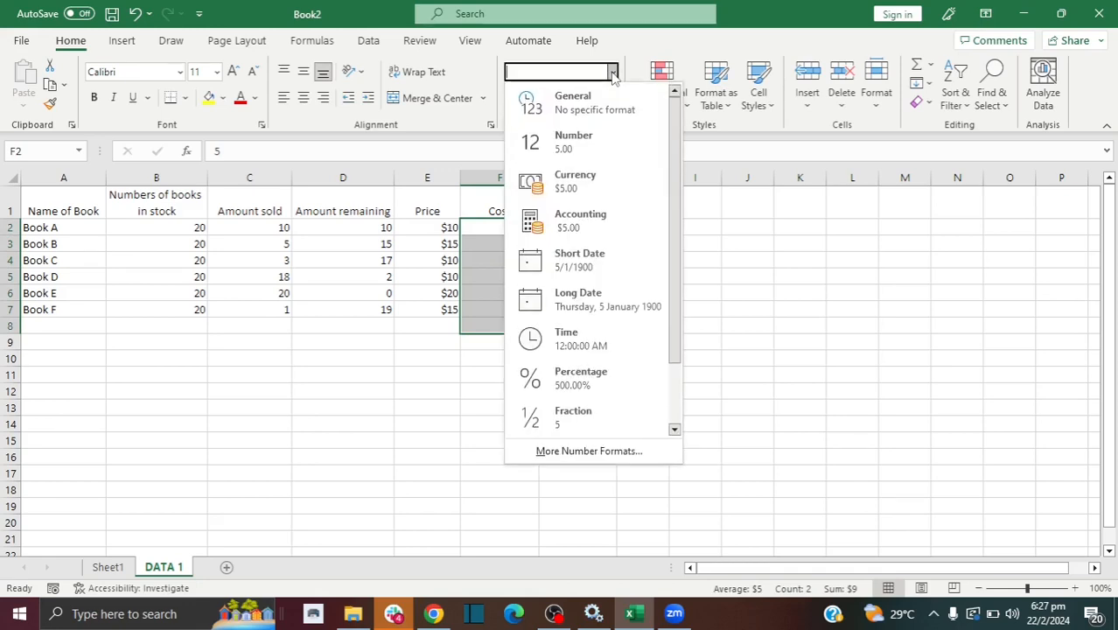
click(569, 189)
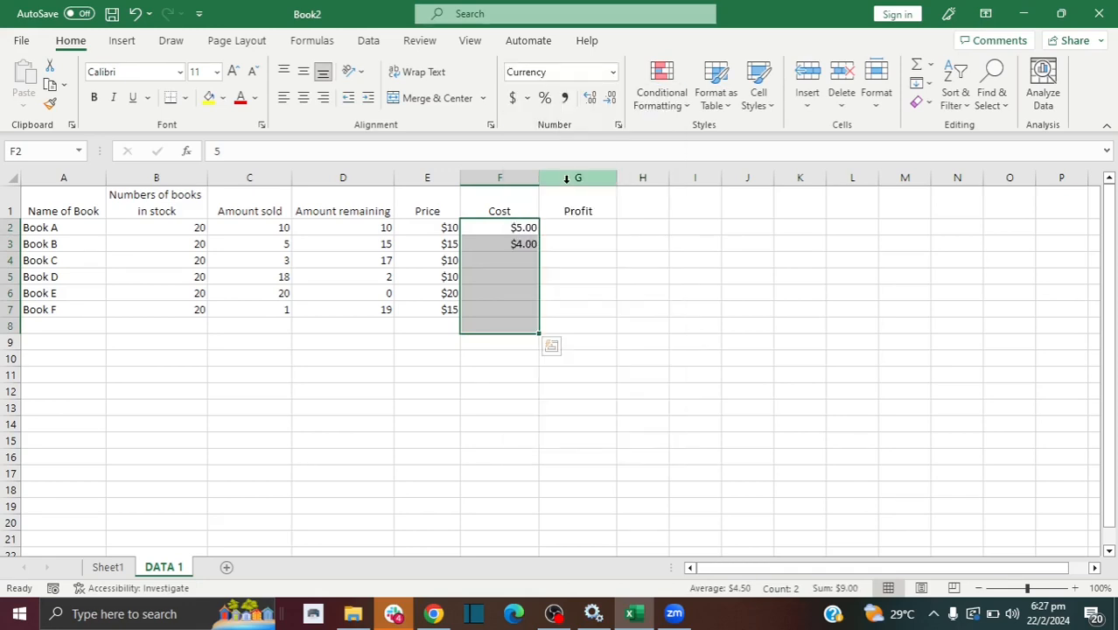
click(612, 102)
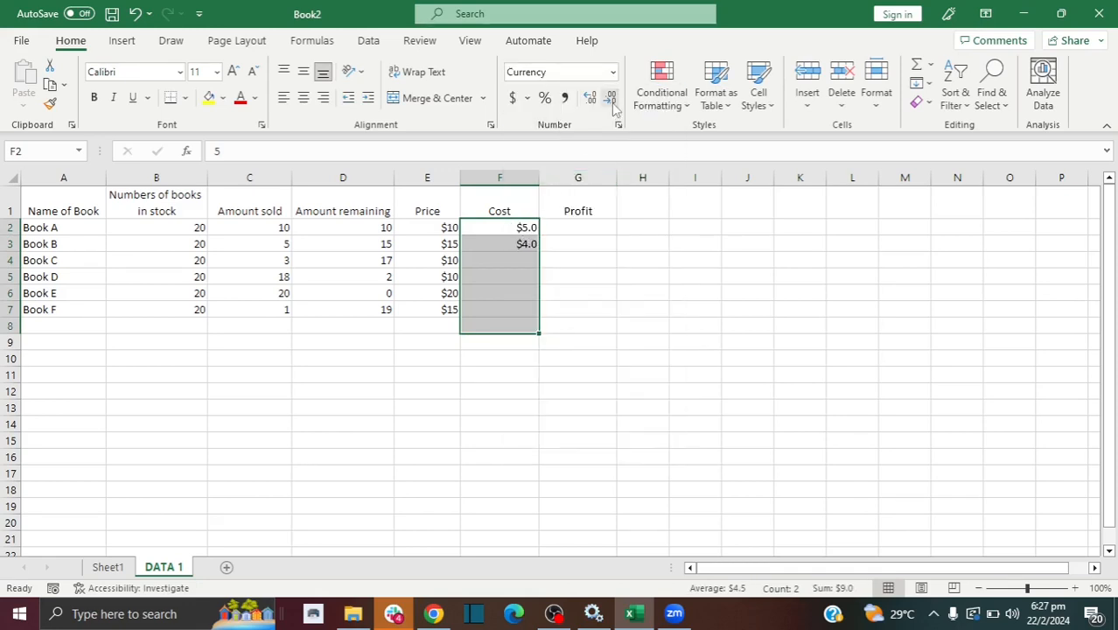
click(612, 103)
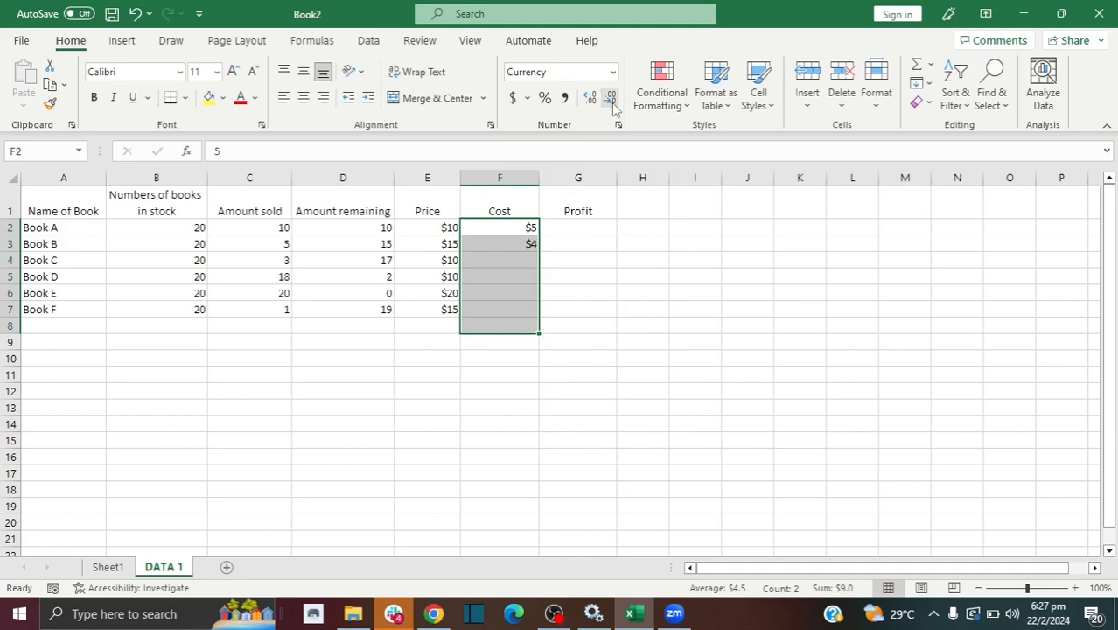
Step: Enter the costs 6, 8, 9 and 7 for Books C to F in cells F4 to F7
click(521, 260)
text(6)
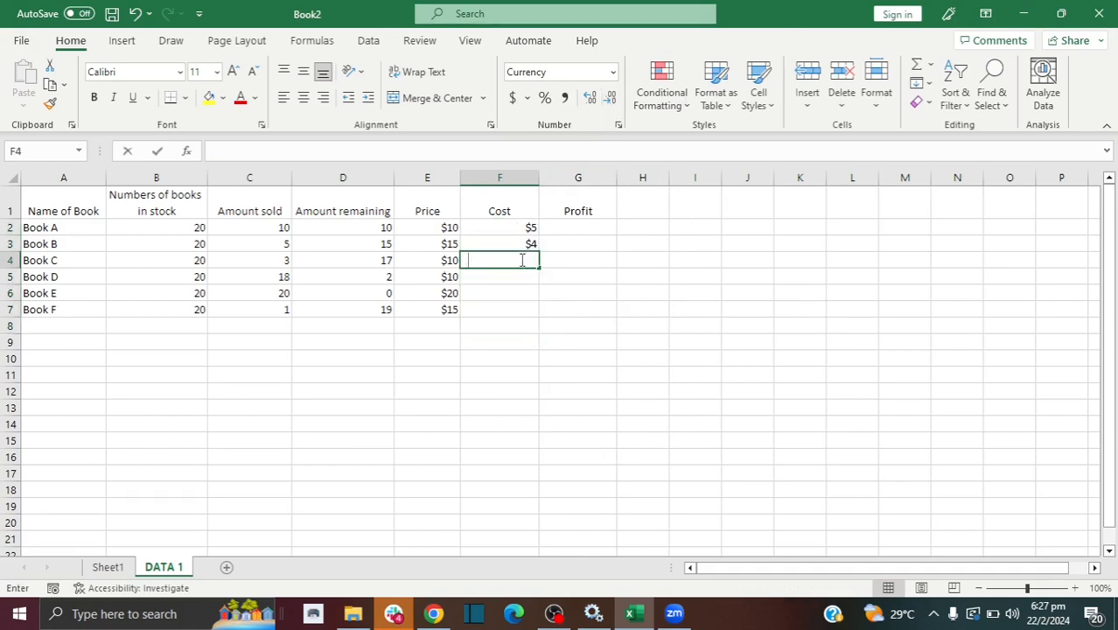
key(Return)
text(8)
key(Return)
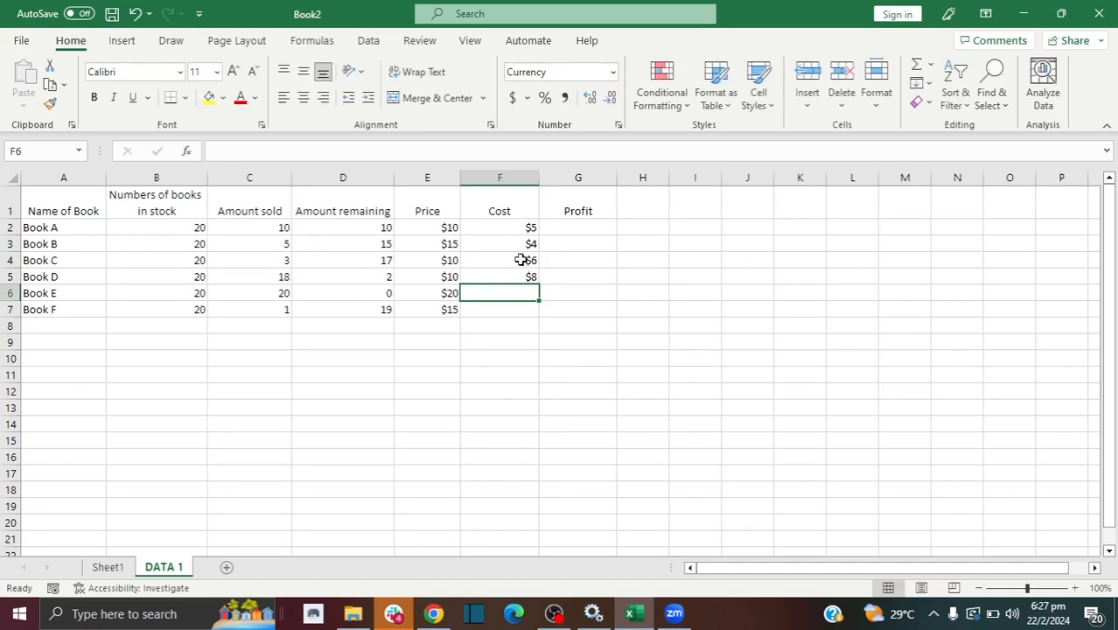
text(9)
key(Return)
text(7)
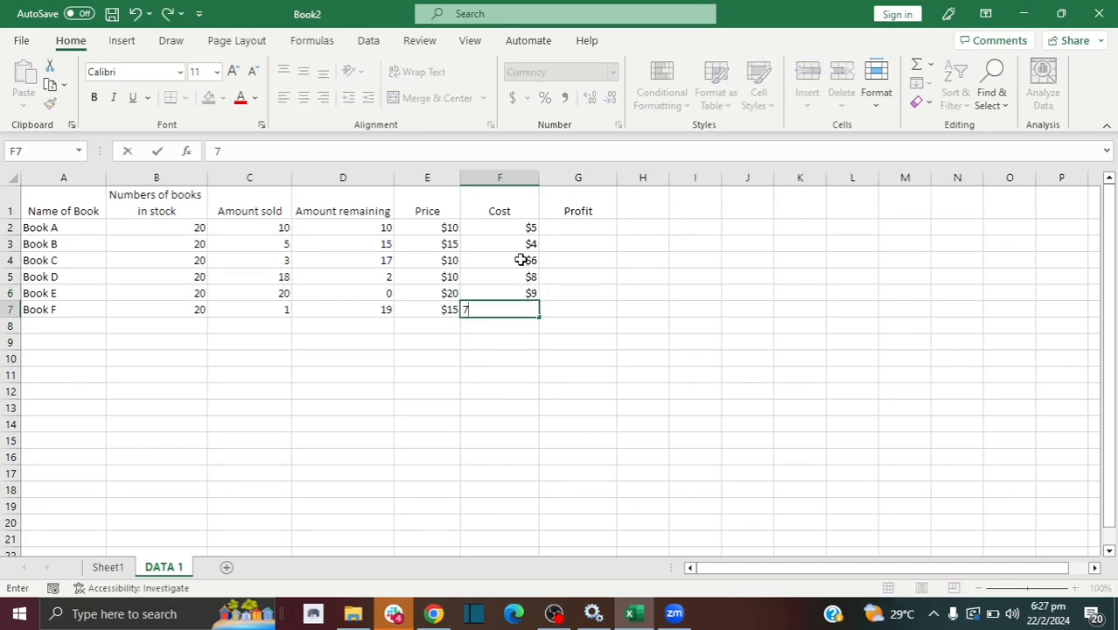
click(573, 290)
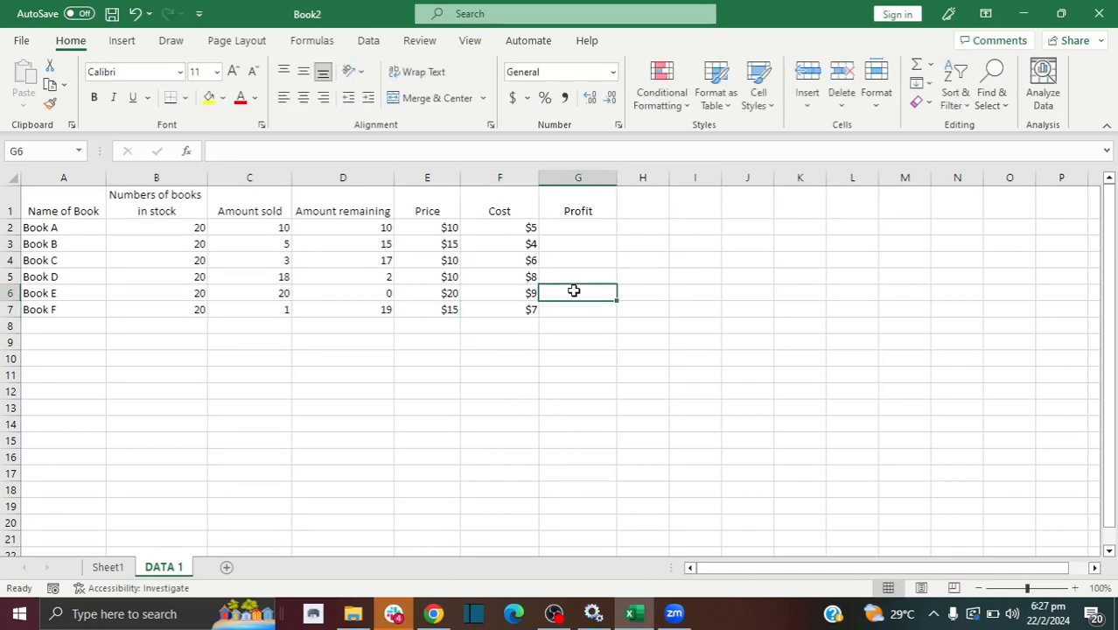
Step: Calculate the profit in cell G2 with the formula =E2-F2 and fill it down to G7
click(573, 227)
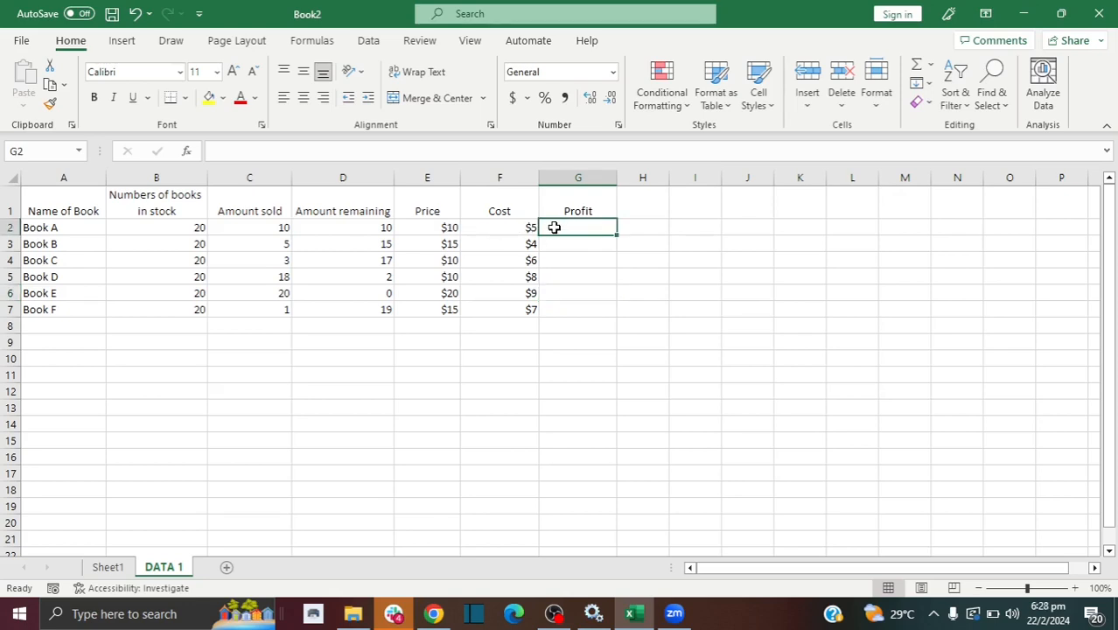
text(=)
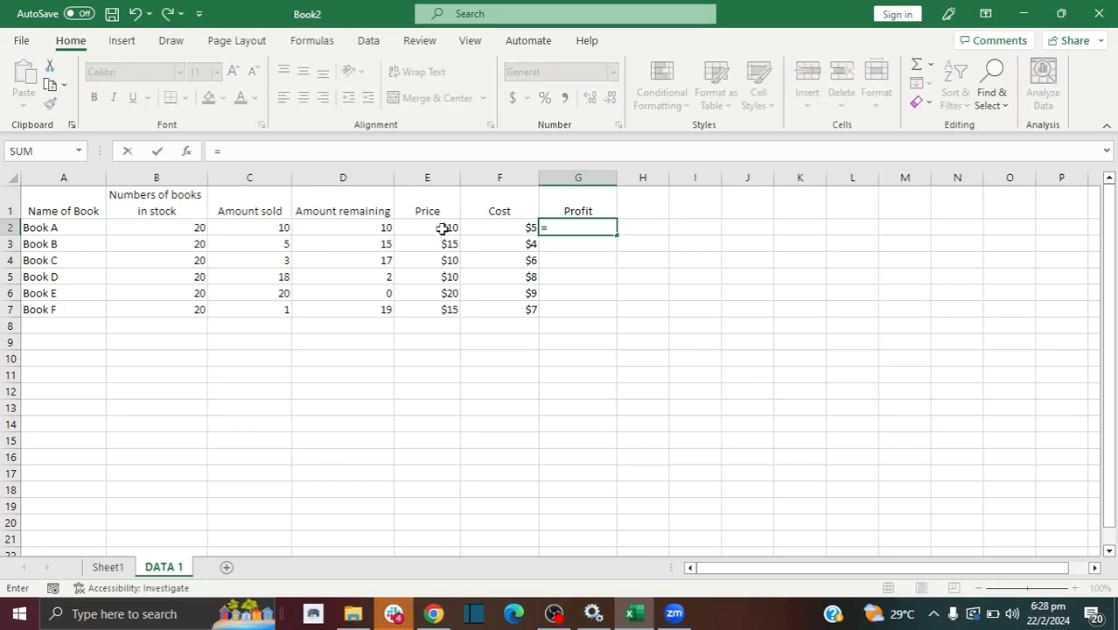
click(443, 228)
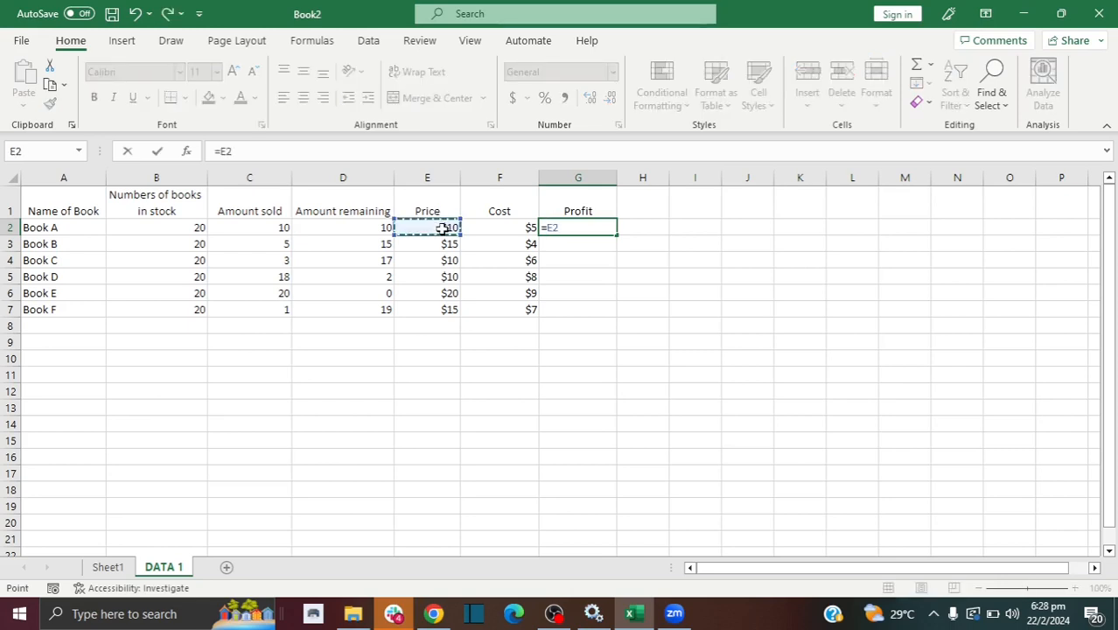
text(-)
click(520, 229)
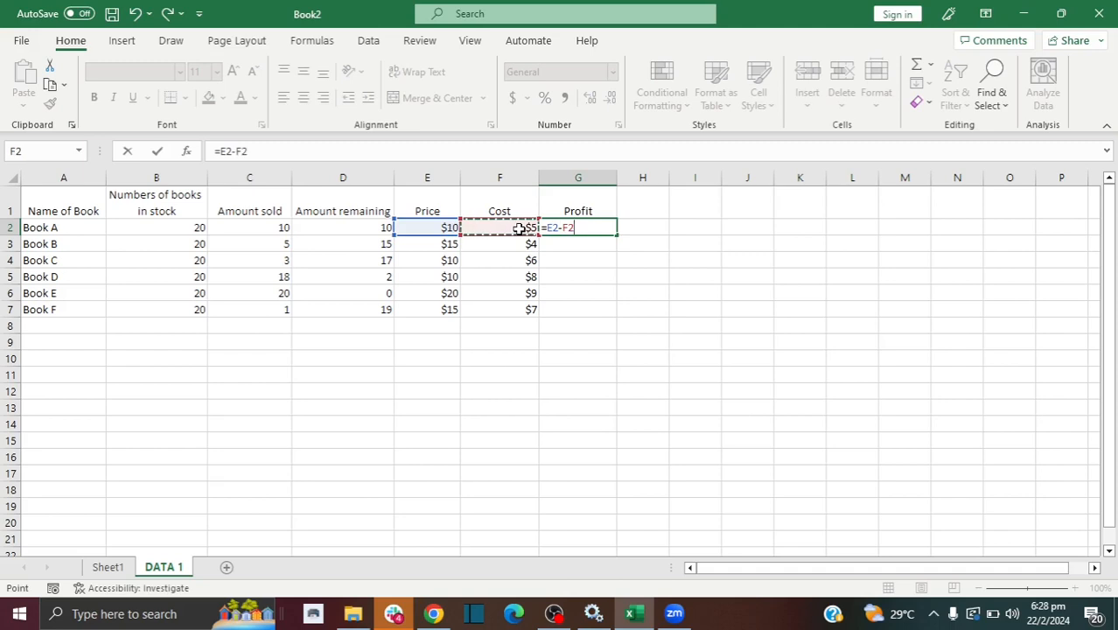
key(Return)
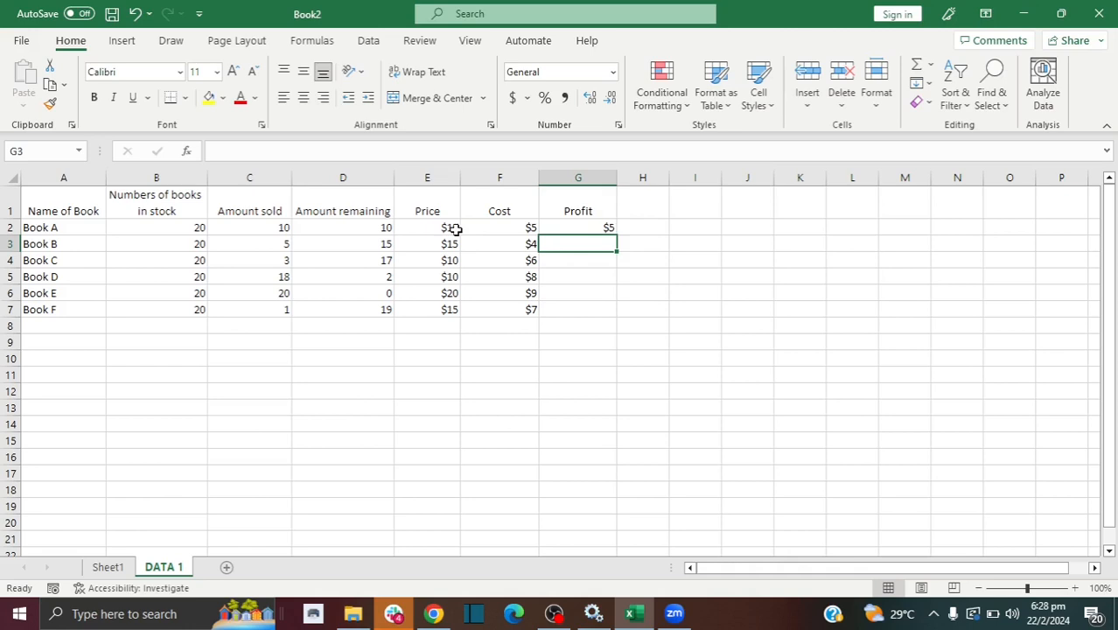
click(602, 228)
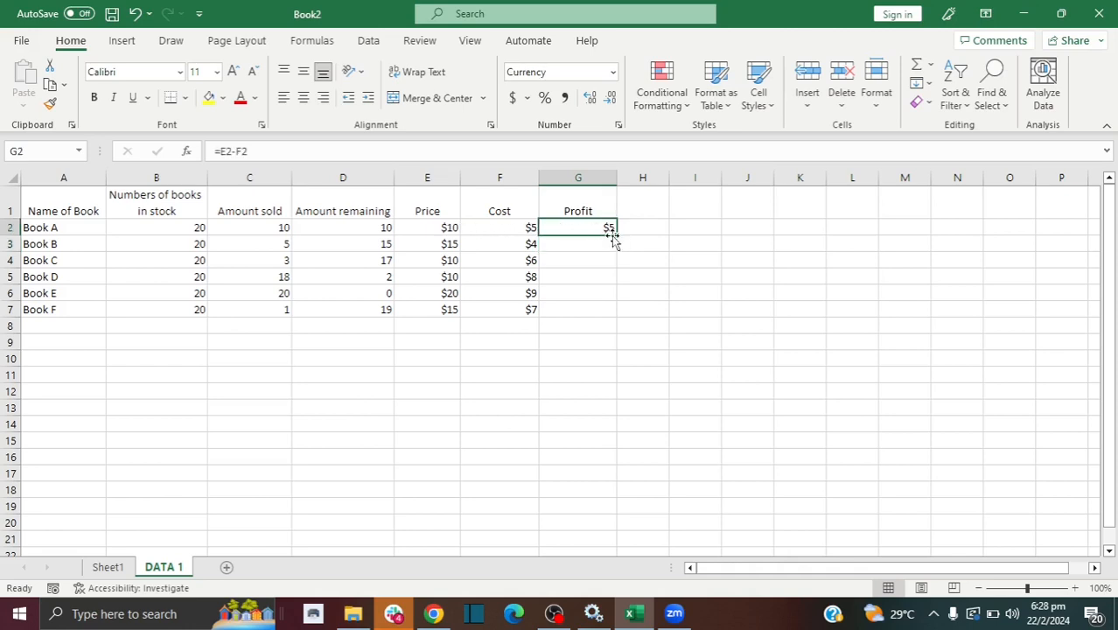
drag(617, 233, 614, 320)
click(569, 259)
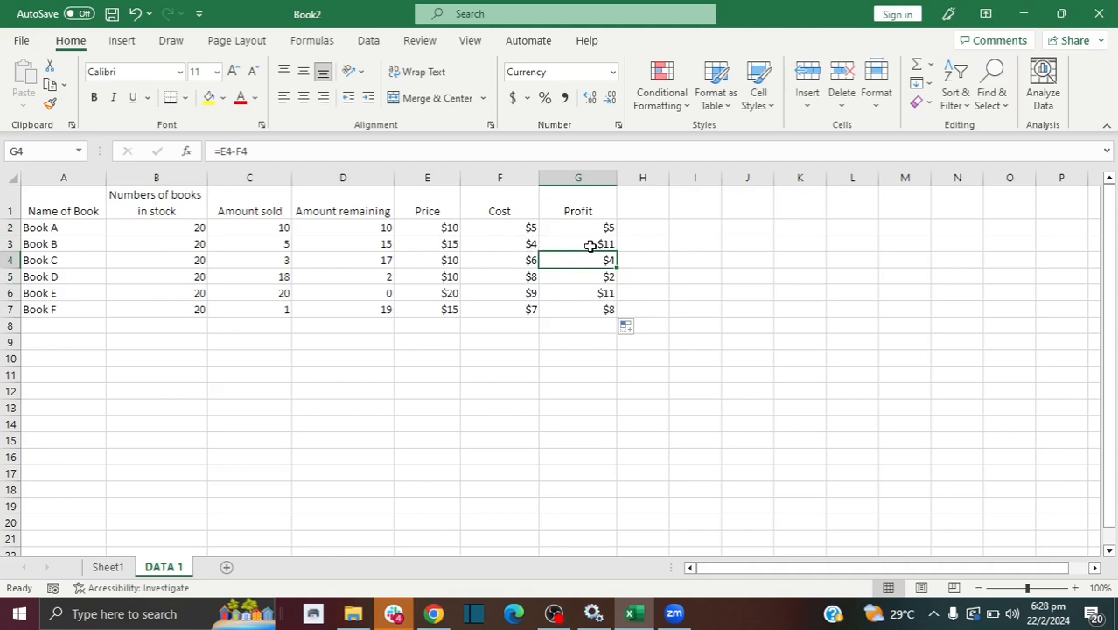
click(592, 295)
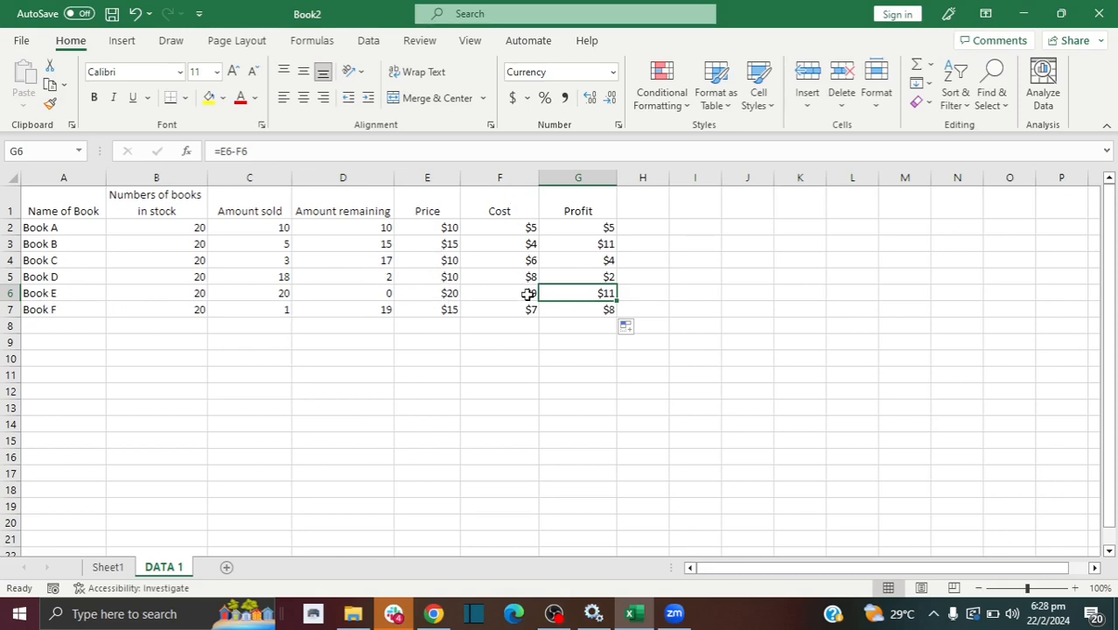
click(384, 289)
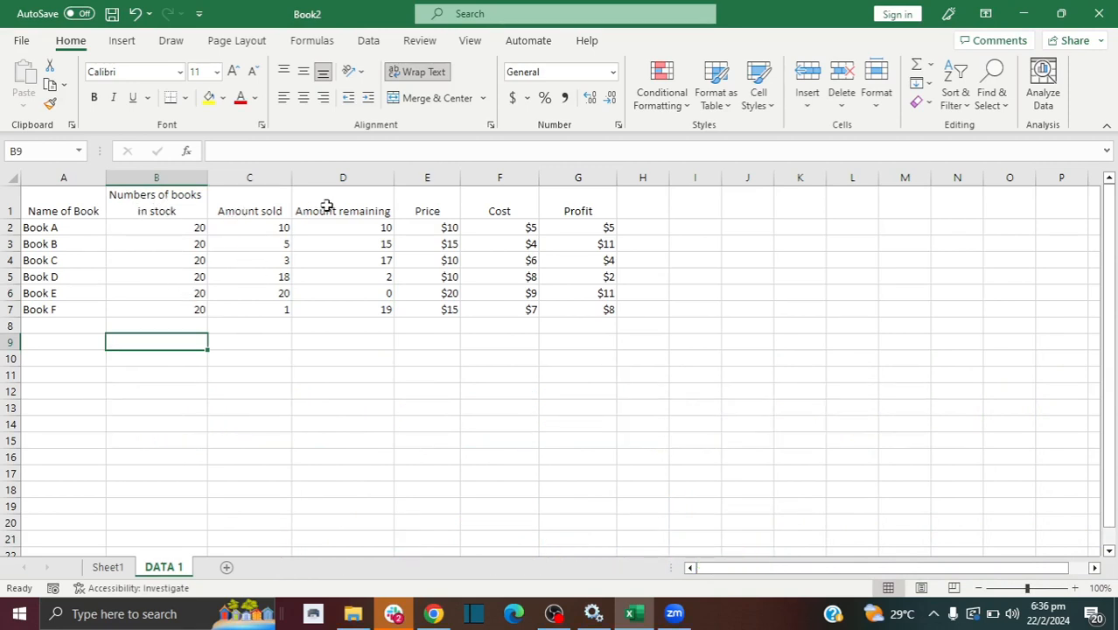
Step: Enter the label Total in cell A9, below the list of books
click(80, 352)
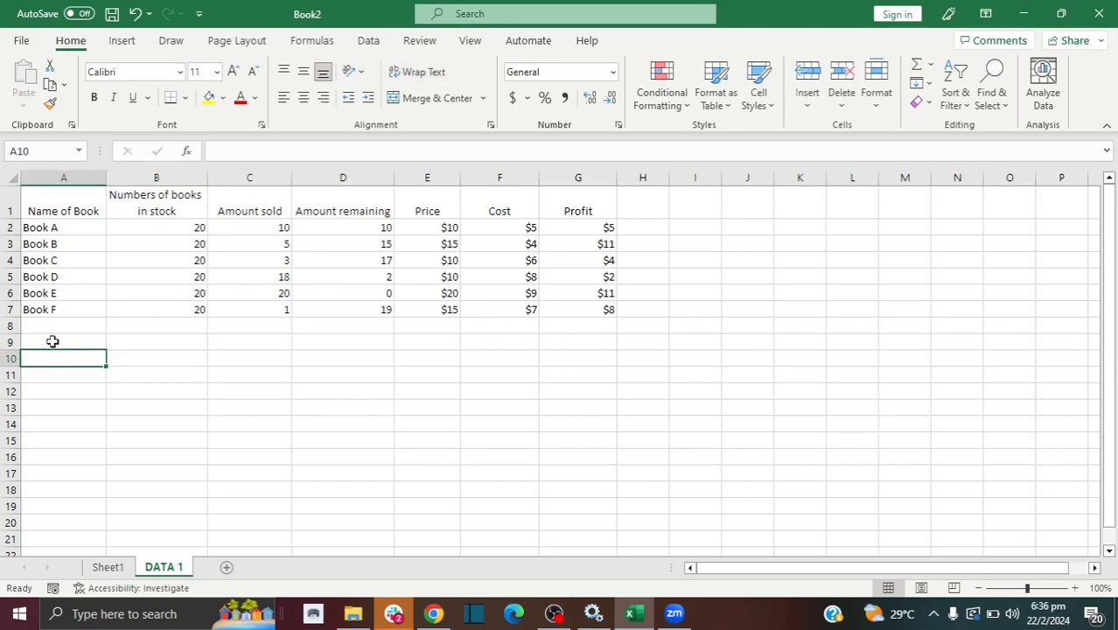
click(48, 341)
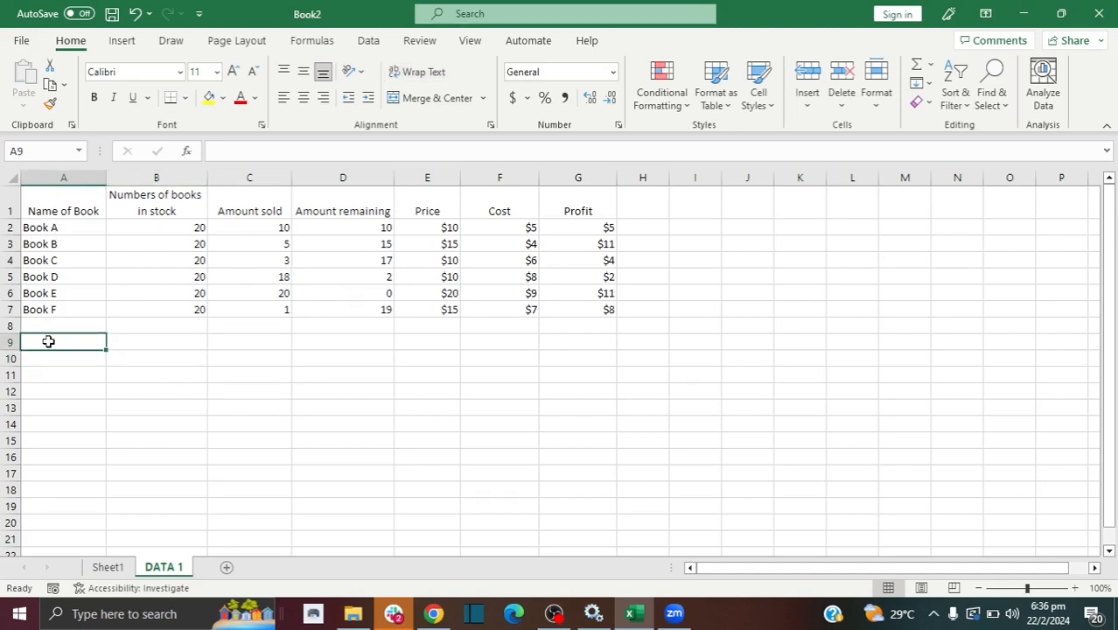
text(Tota)
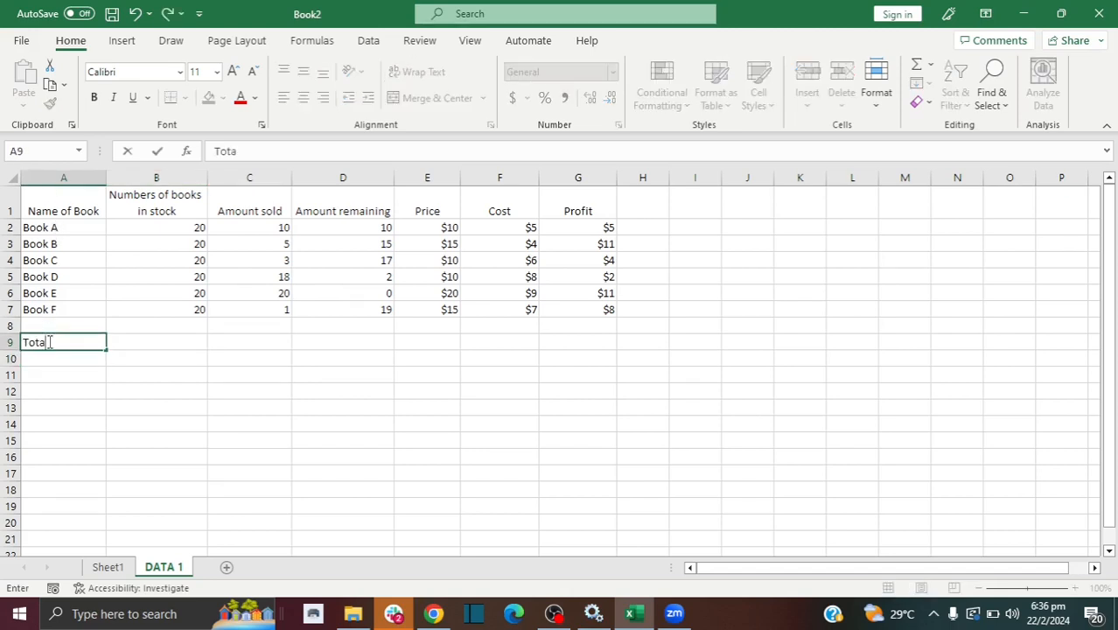
text(l)
Step: Total the numbers of books in stock in cell B9 with a SUM formula over B2:B7
click(175, 342)
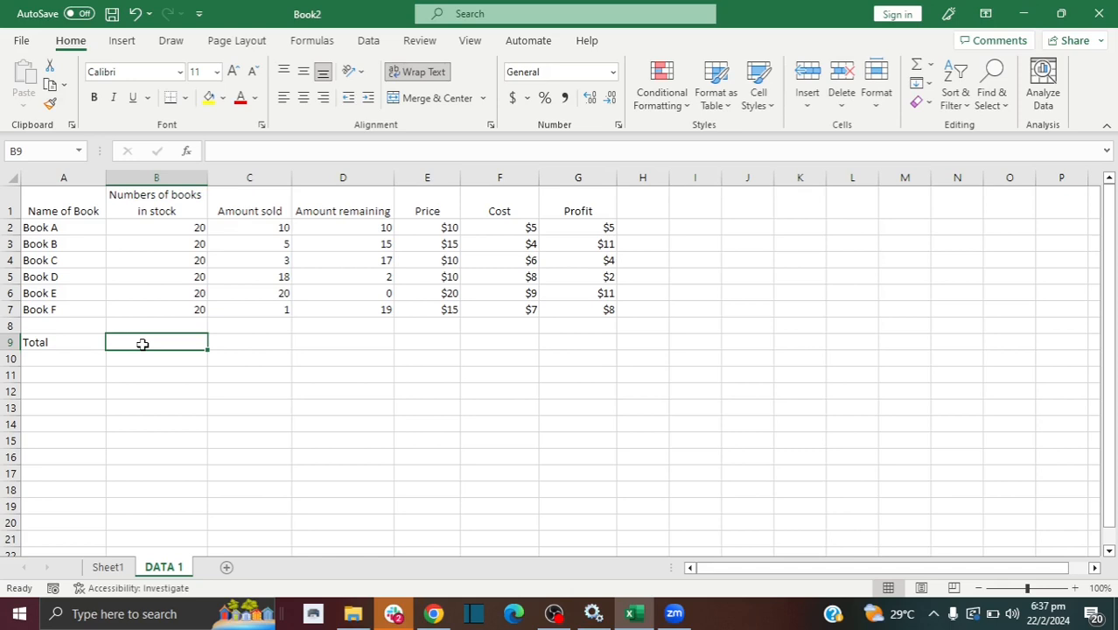
text(=)
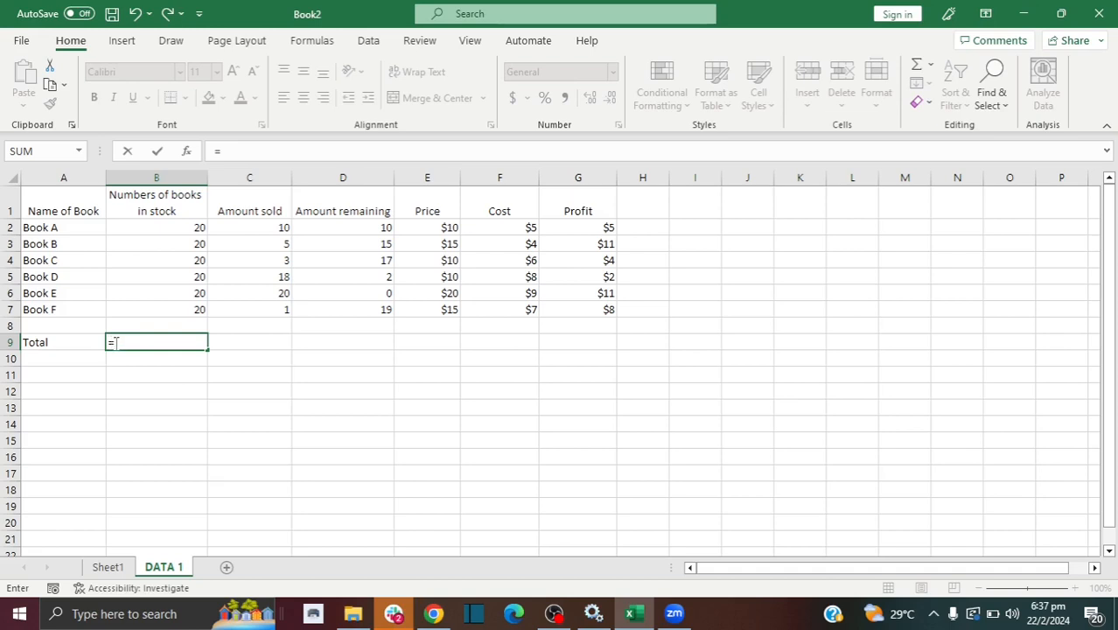
text(sum)
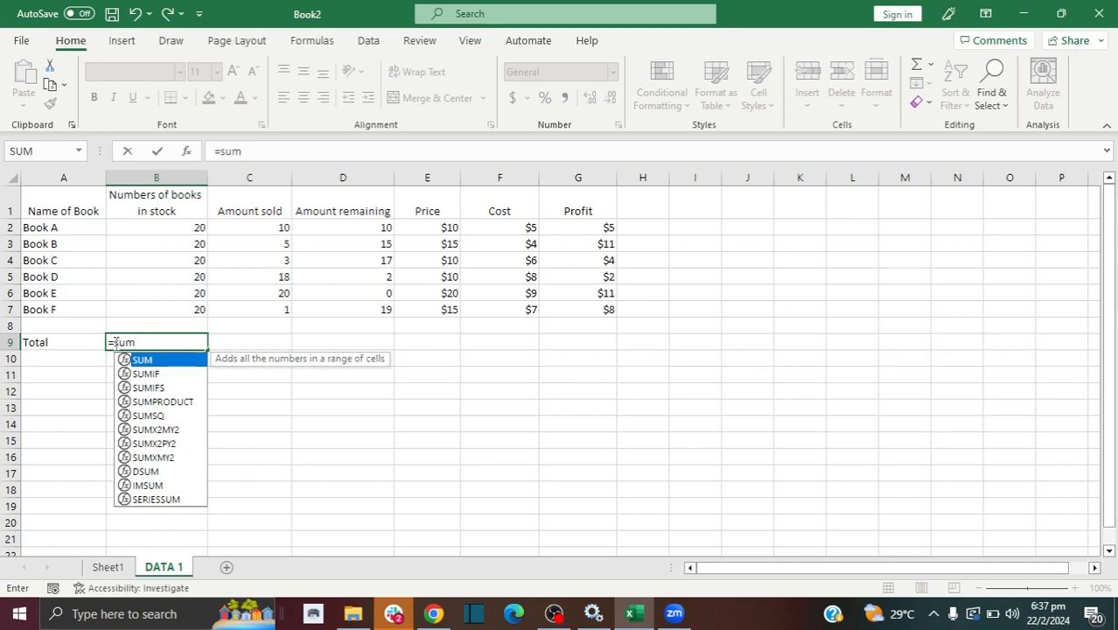
text(()
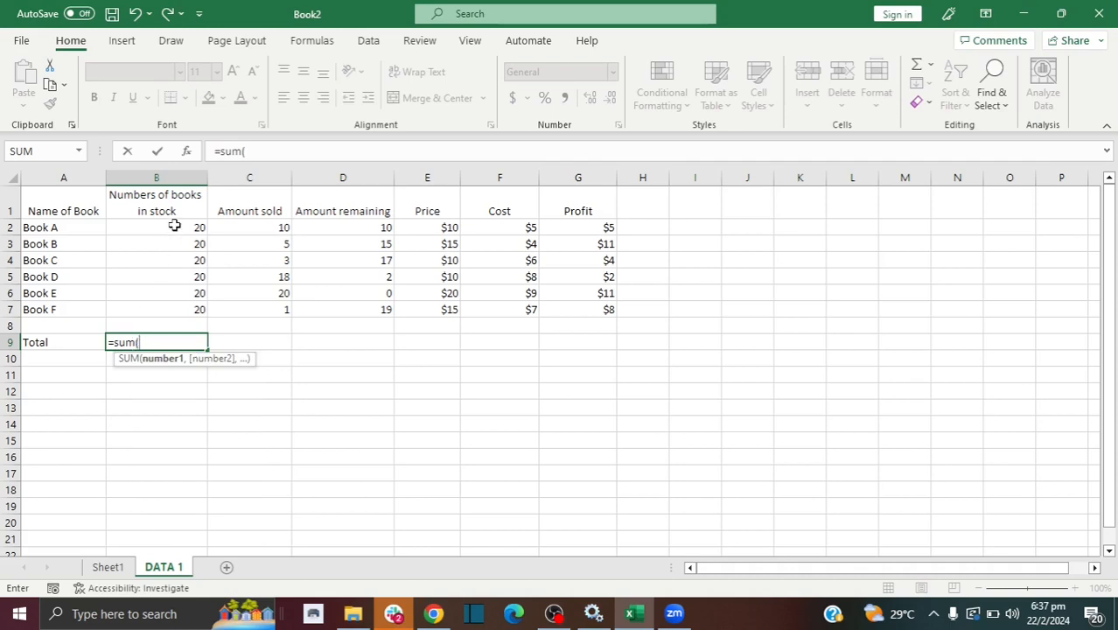
drag(174, 226, 180, 314)
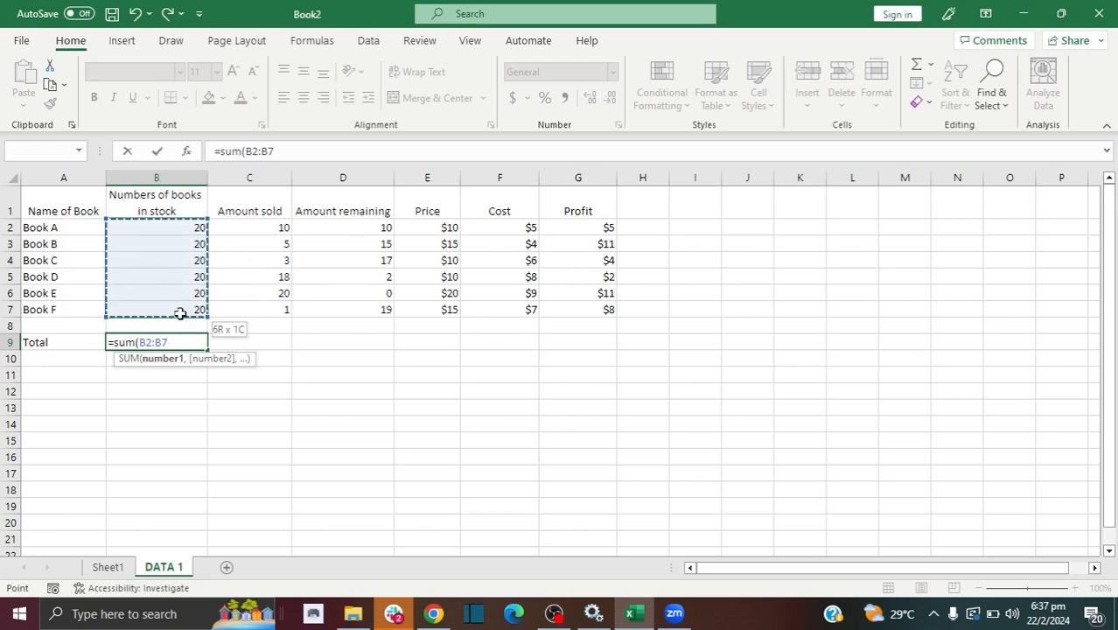
mouse_move(179, 313)
mouse_down()
mouse_move(170, 215)
mouse_move(176, 310)
mouse_up()
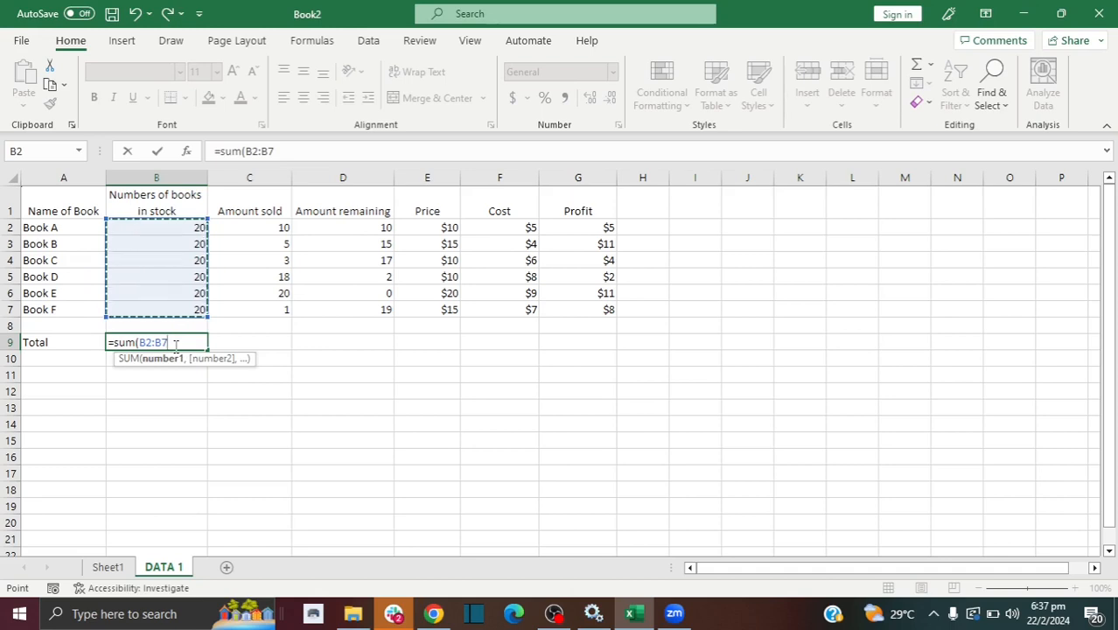
key(Return)
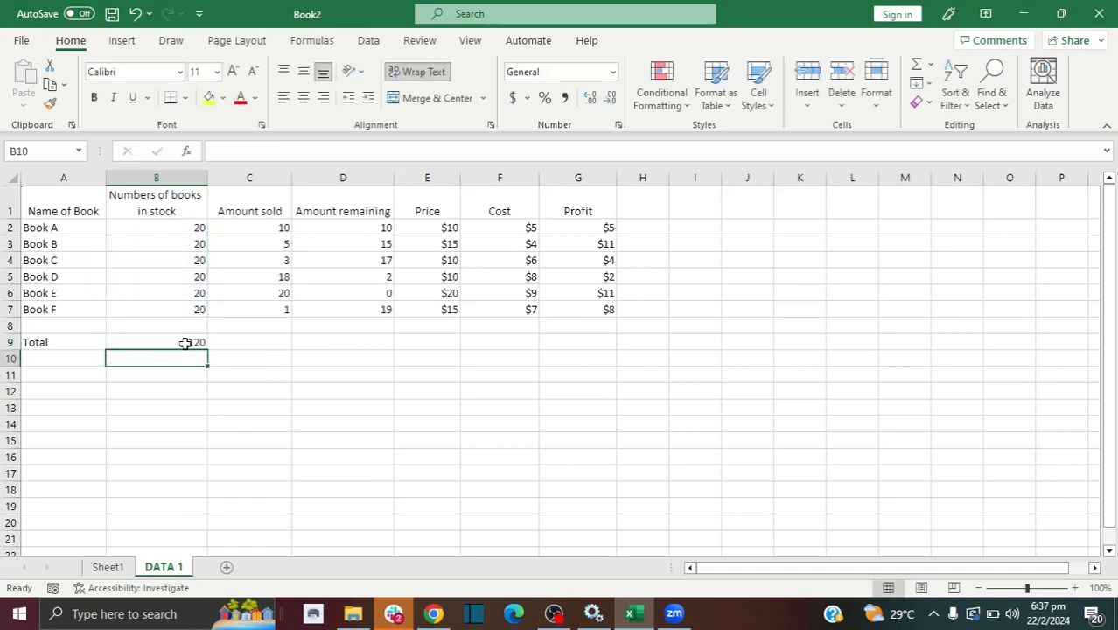
click(185, 343)
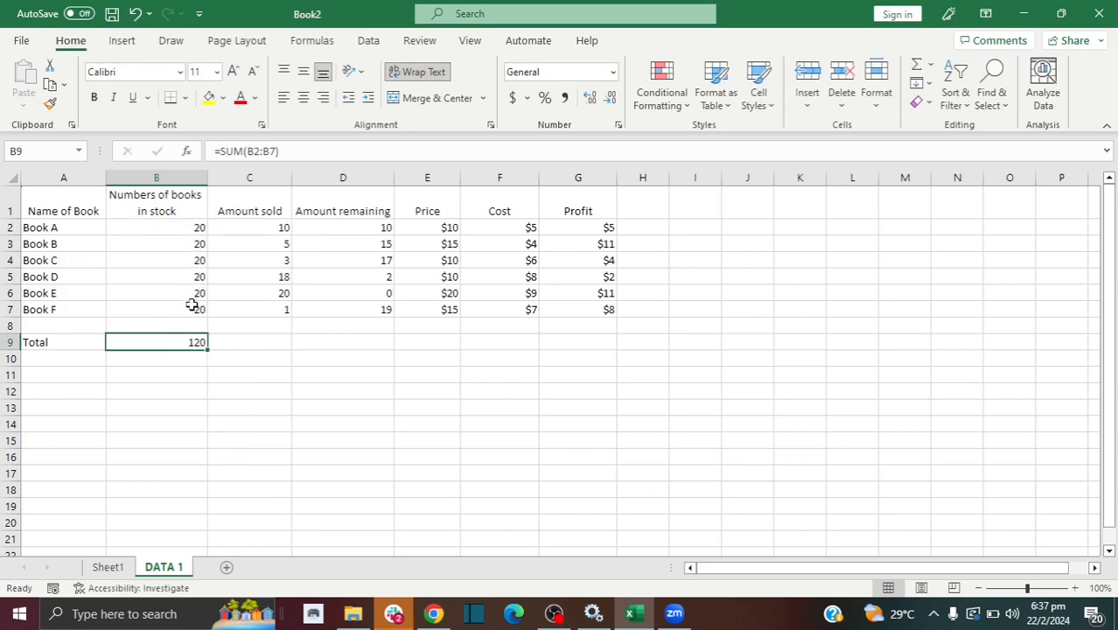
click(223, 342)
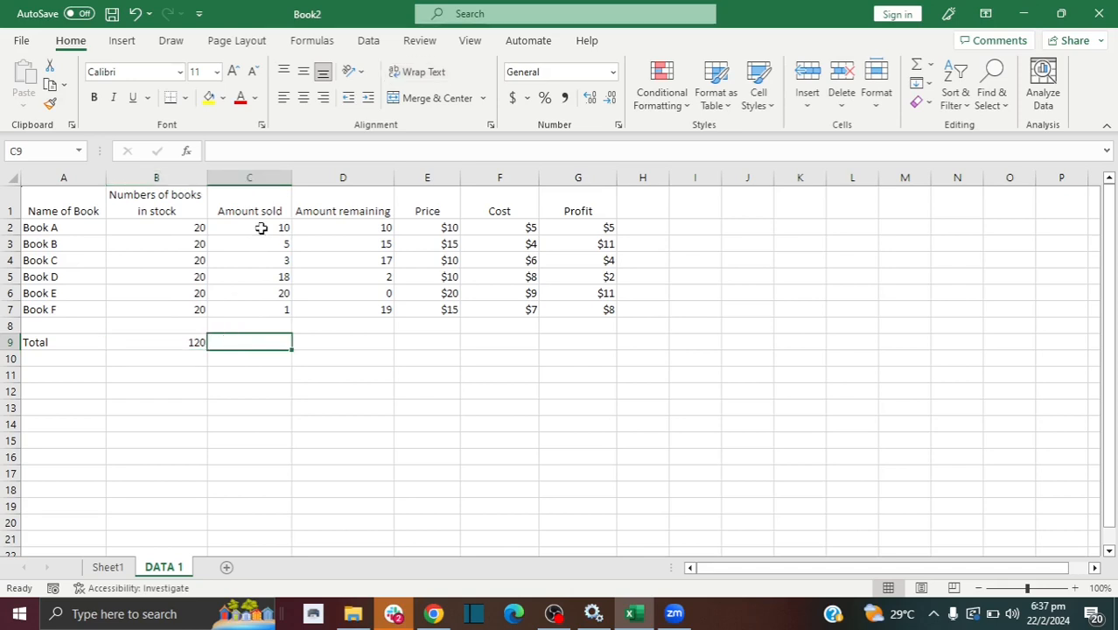
text(=)
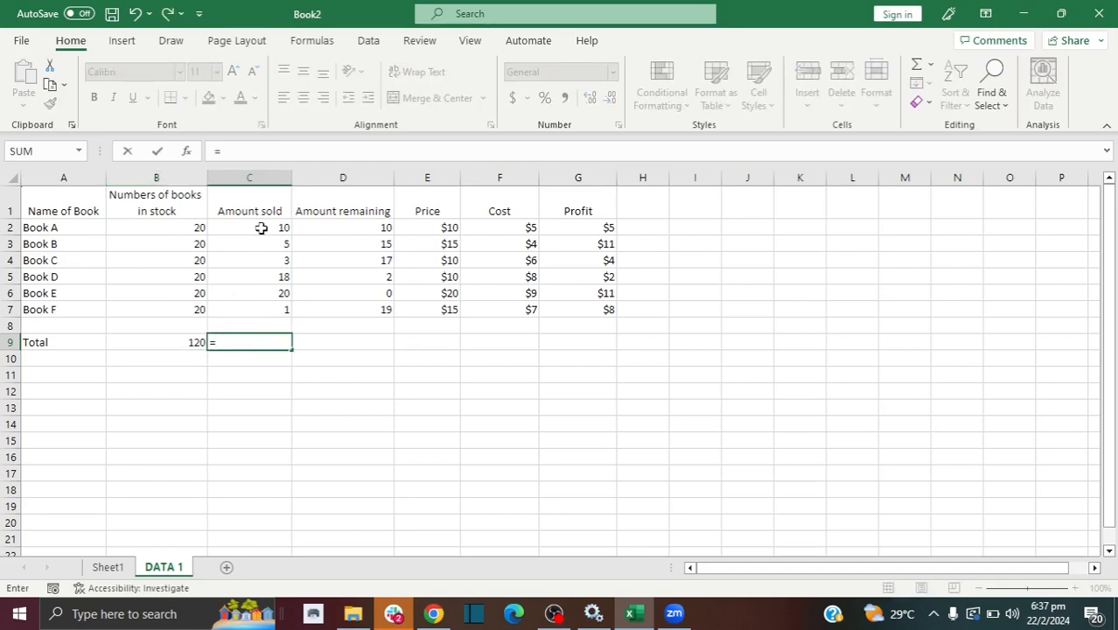
text(sum)
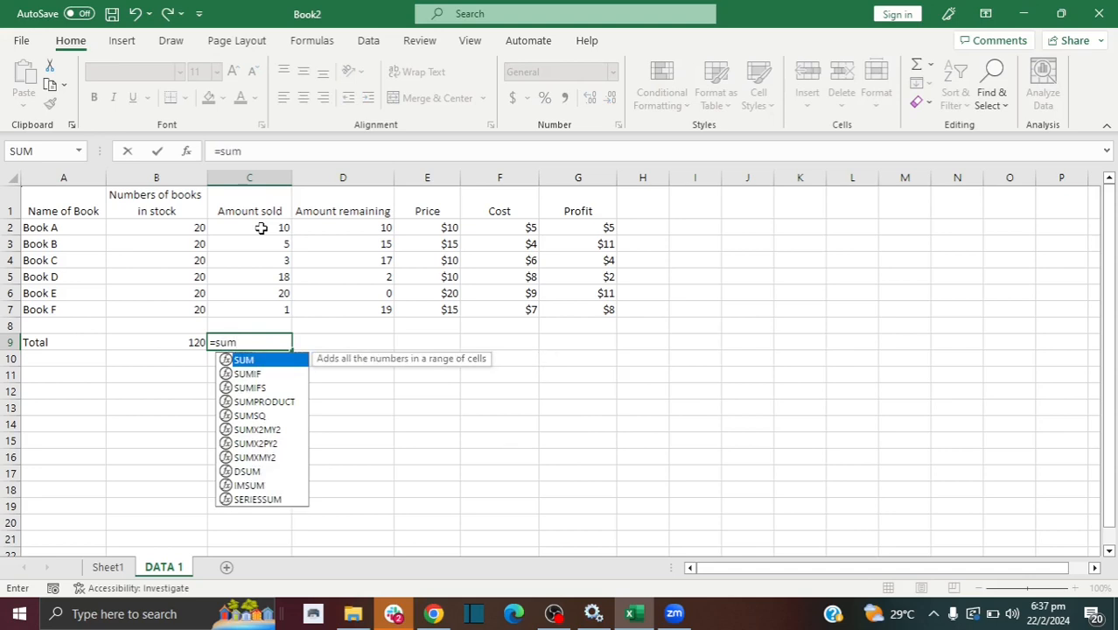
text(()
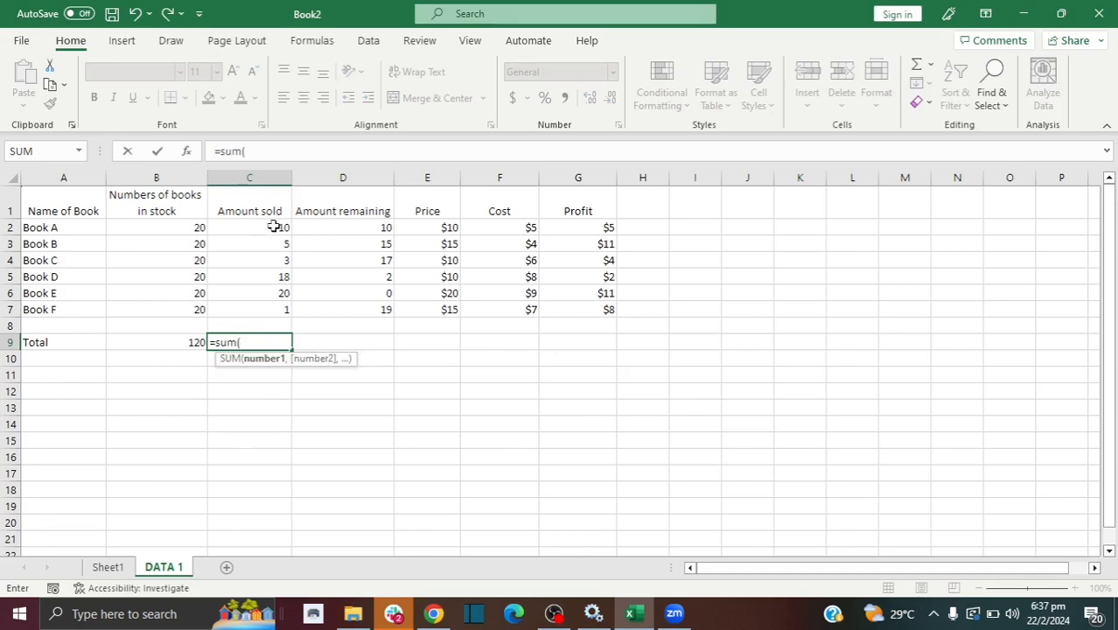
drag(274, 227, 278, 317)
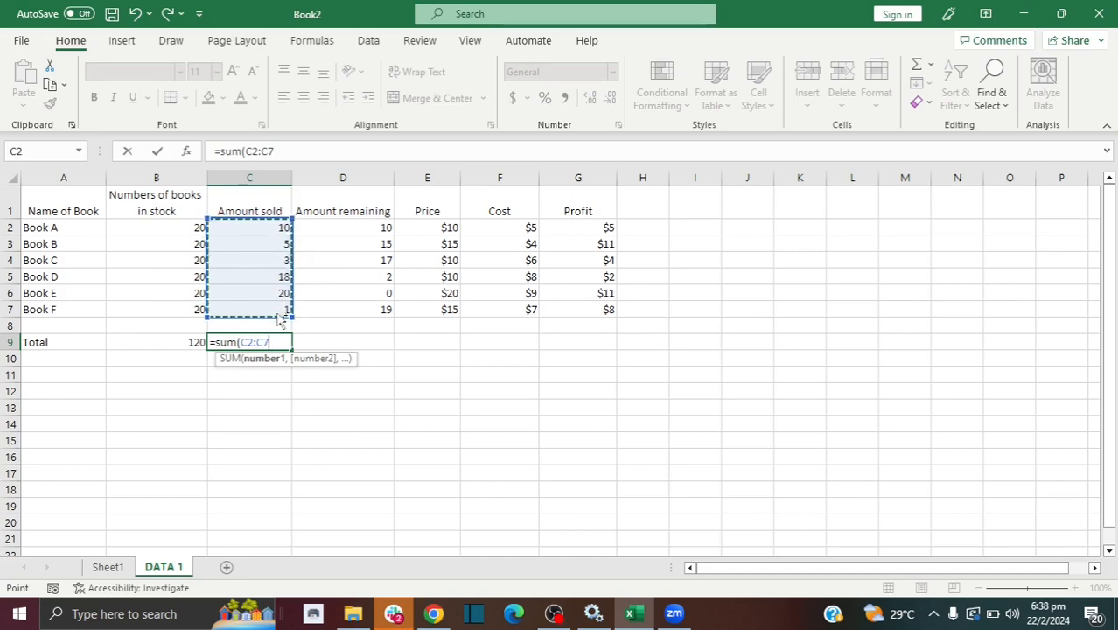
key(BackSpace)
key(BackSpace)
key(BackSpace)
key(BackSpace)
key(BackSpace)
key(BackSpace)
key(BackSpace)
key(BackSpace)
key(BackSpace)
key(BackSpace)
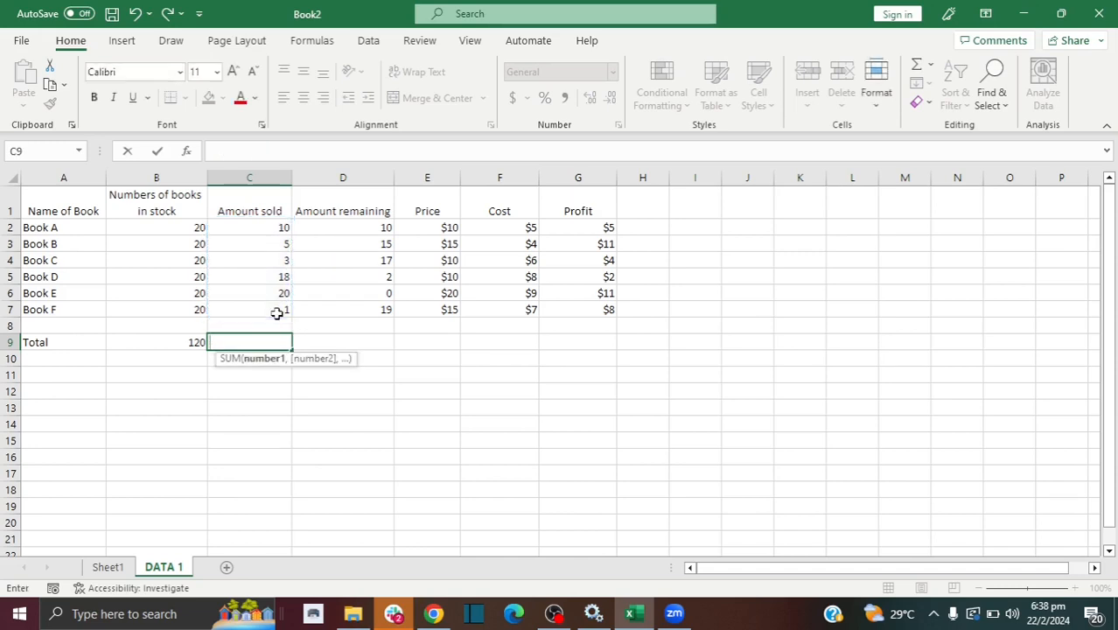
Step: Fill the SUM formula from B9 across to C9 and D9 to total the amounts sold and remaining
click(178, 342)
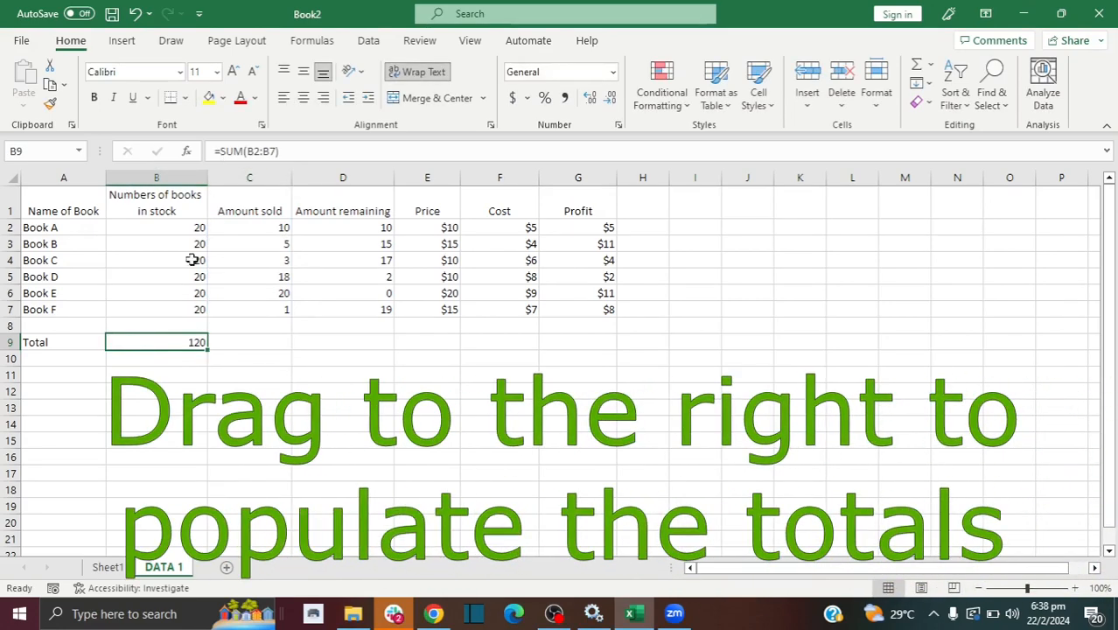
drag(204, 349, 267, 349)
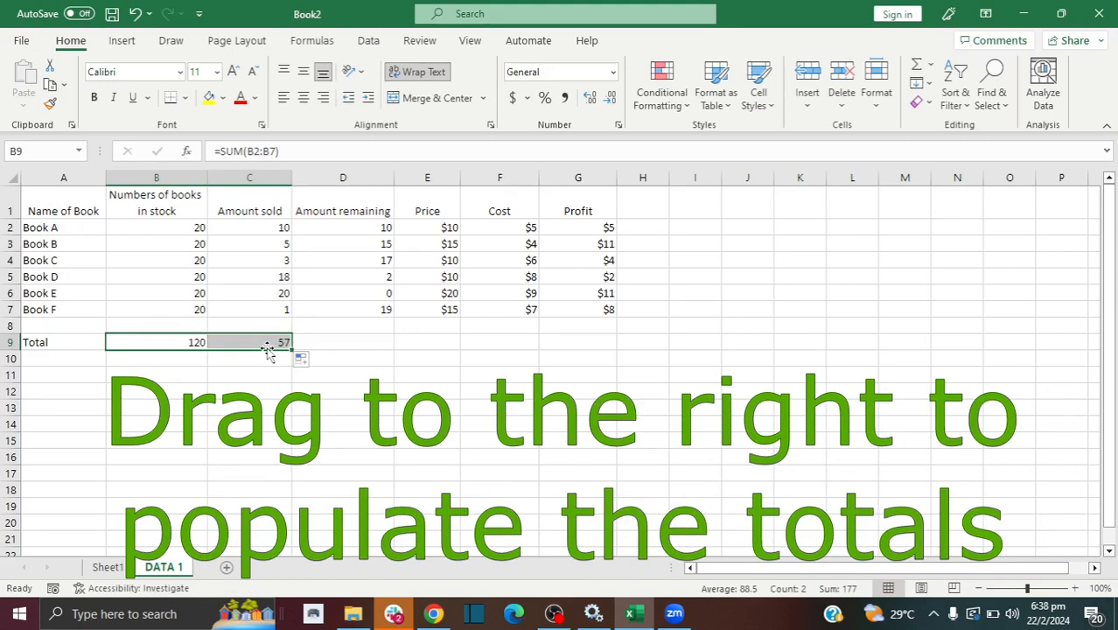
click(274, 344)
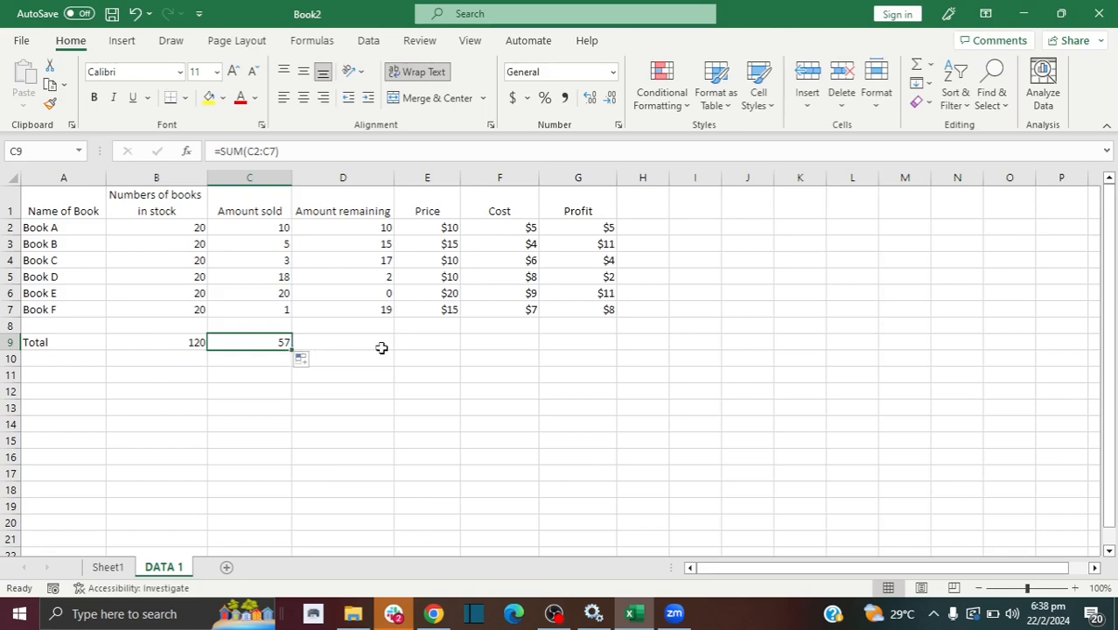
drag(291, 348, 359, 347)
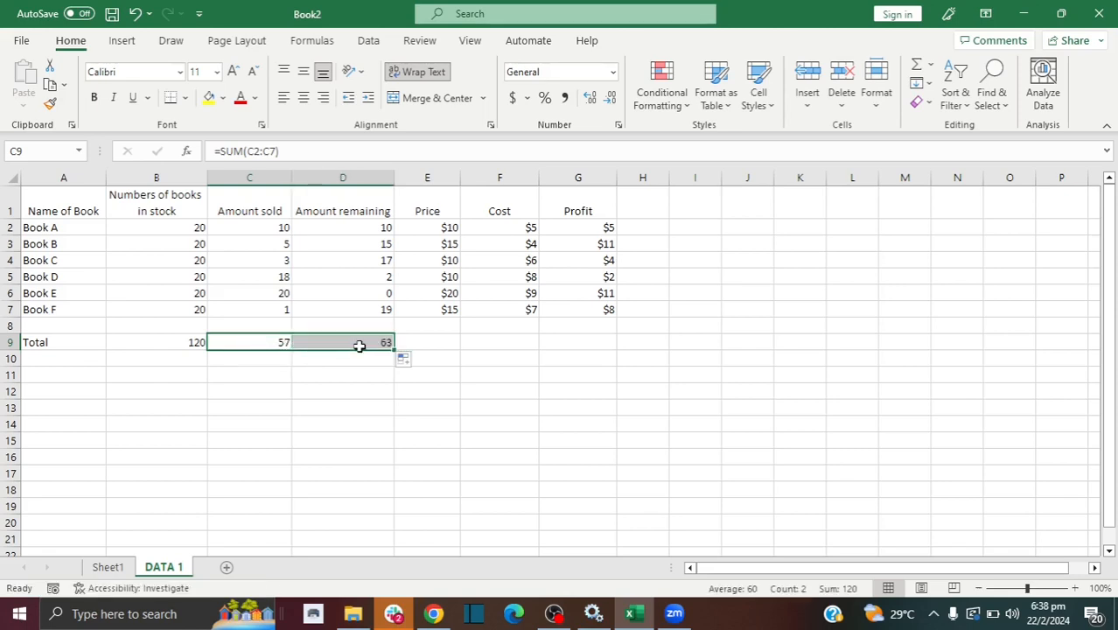
click(359, 346)
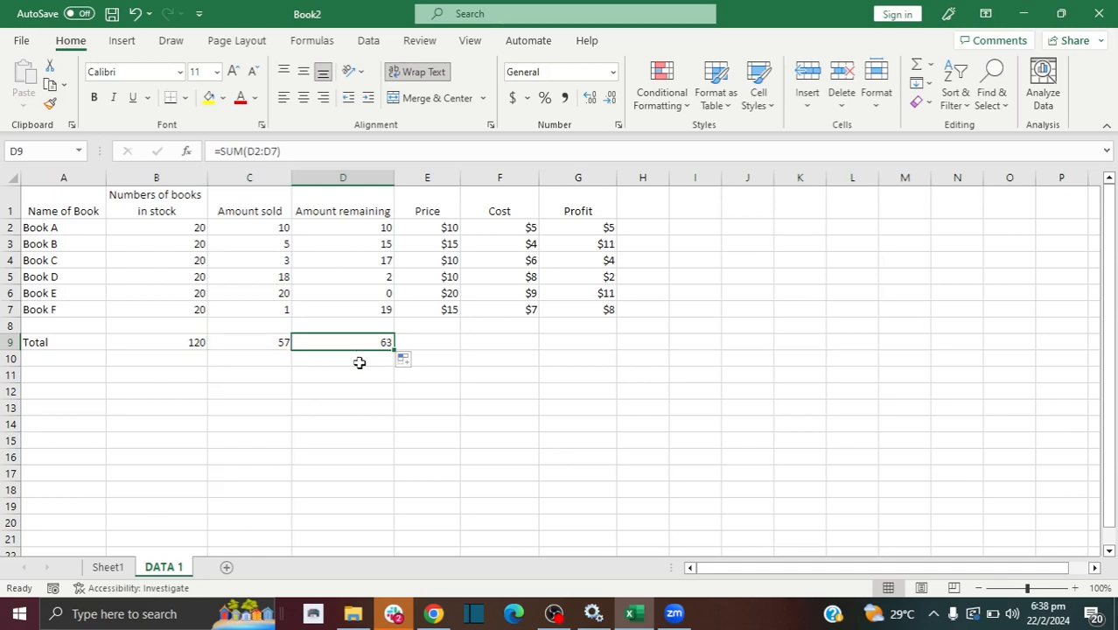
click(196, 339)
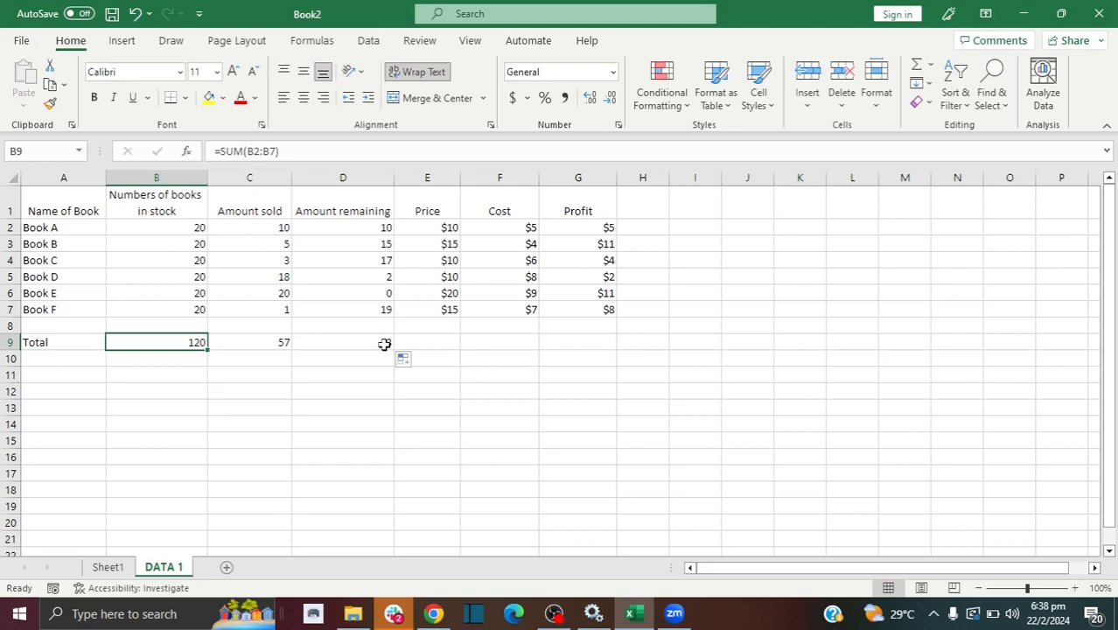
click(490, 344)
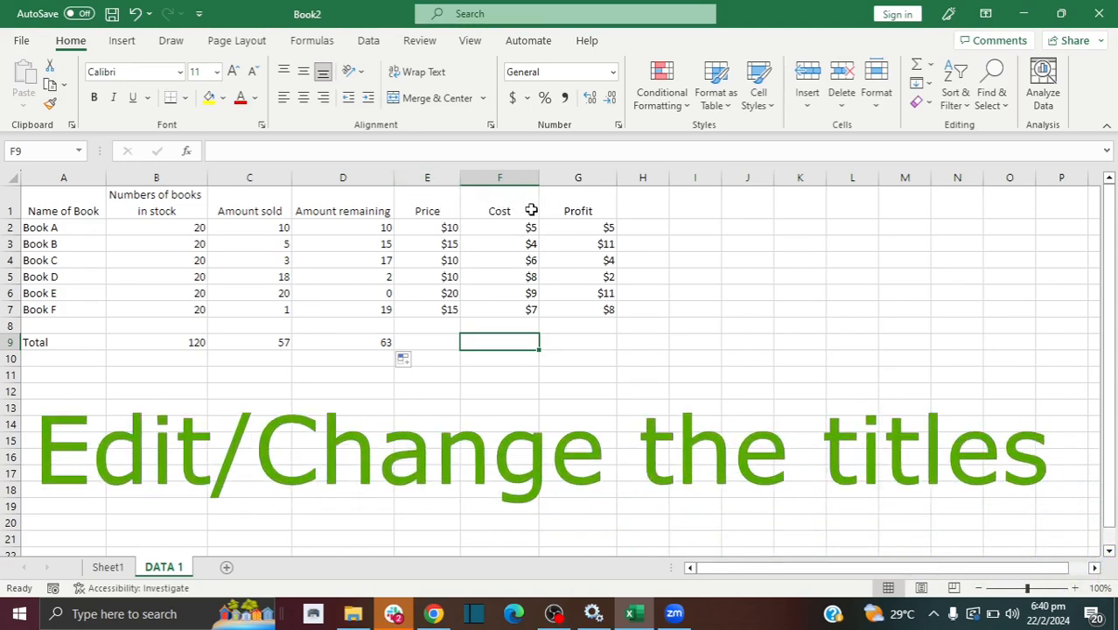
click(462, 210)
click(448, 208)
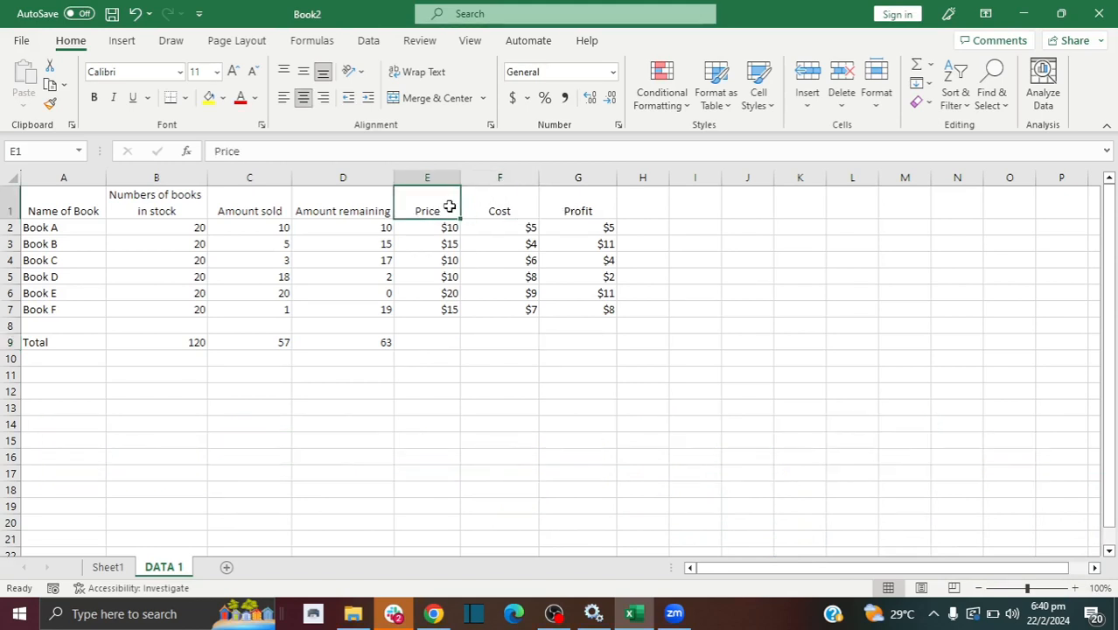
text(yoruuru)
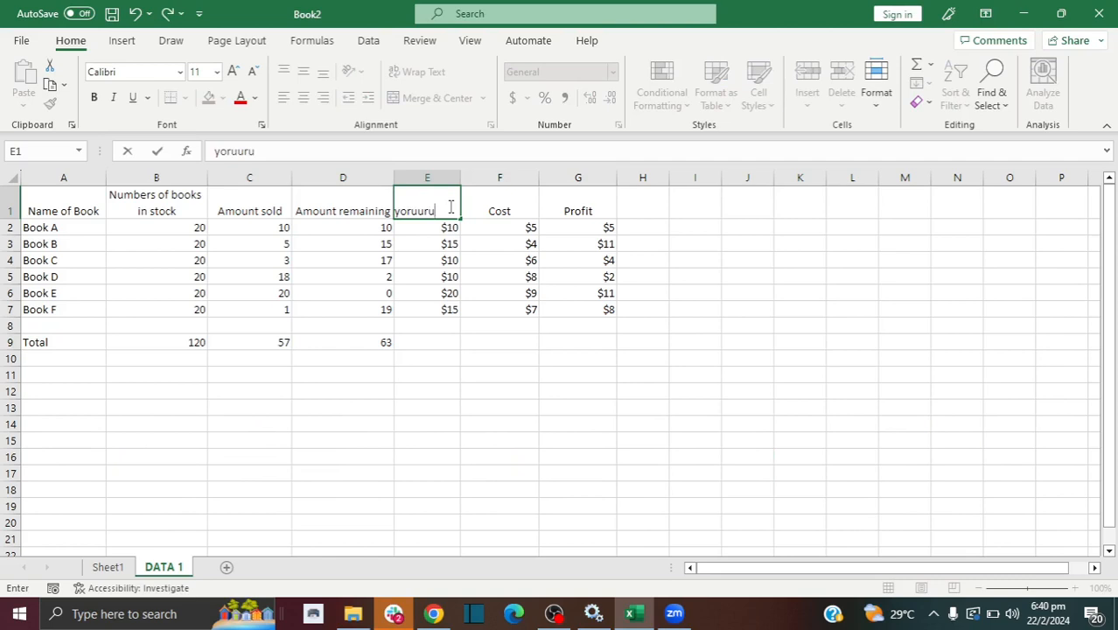
double_click(451, 207)
key(BackSpace)
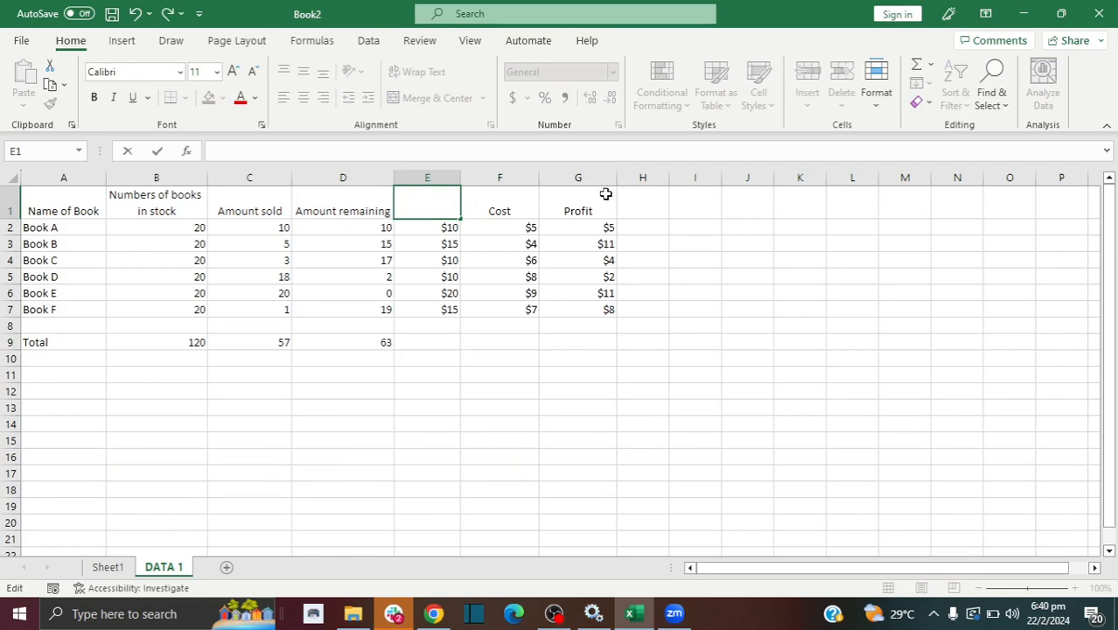
click(681, 203)
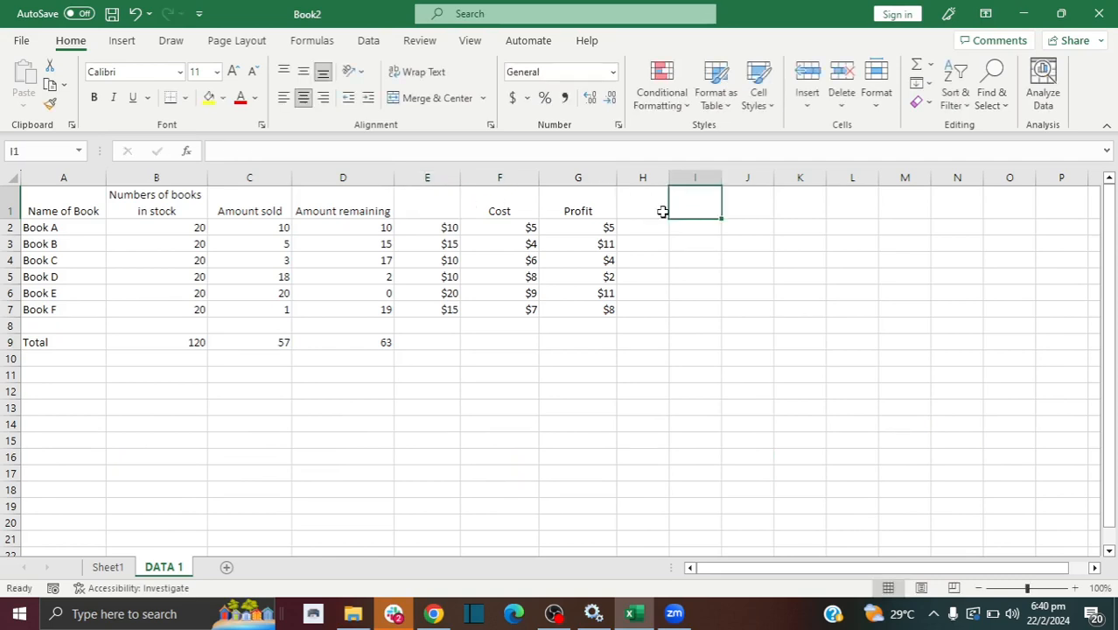
click(136, 18)
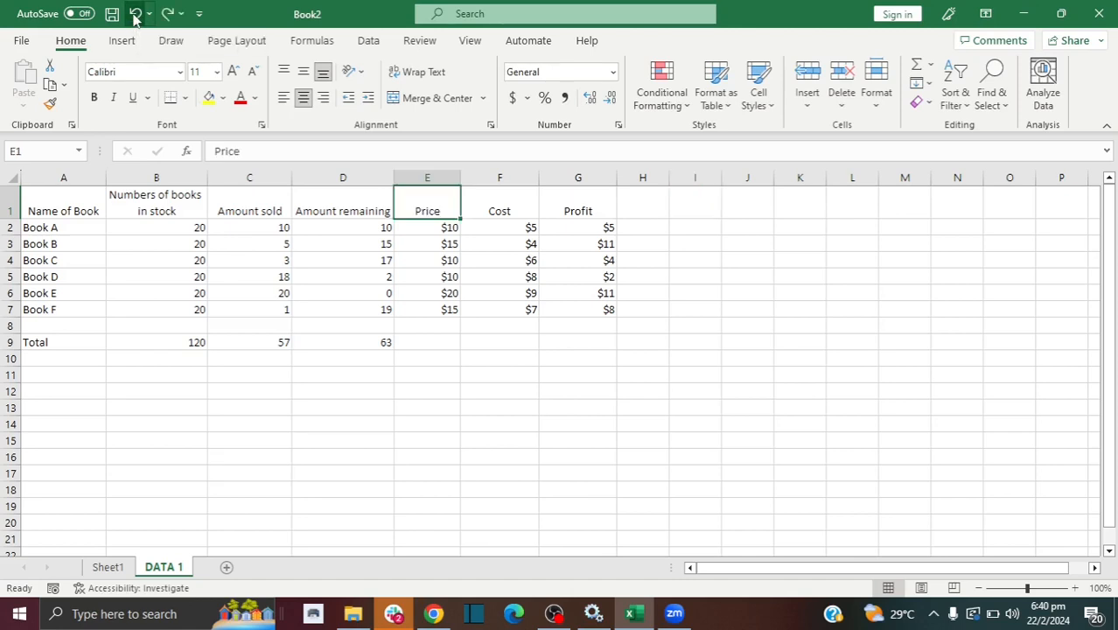
Step: Change the headers in cells E1 and F1 to Price per book and Cost per book
double_click(441, 208)
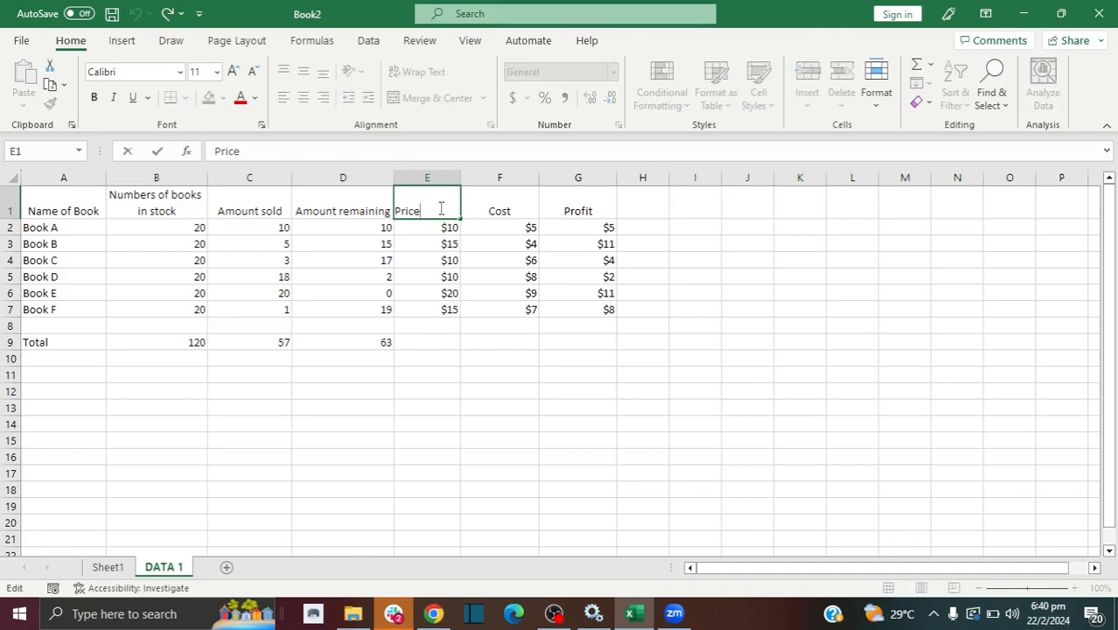
text(per book)
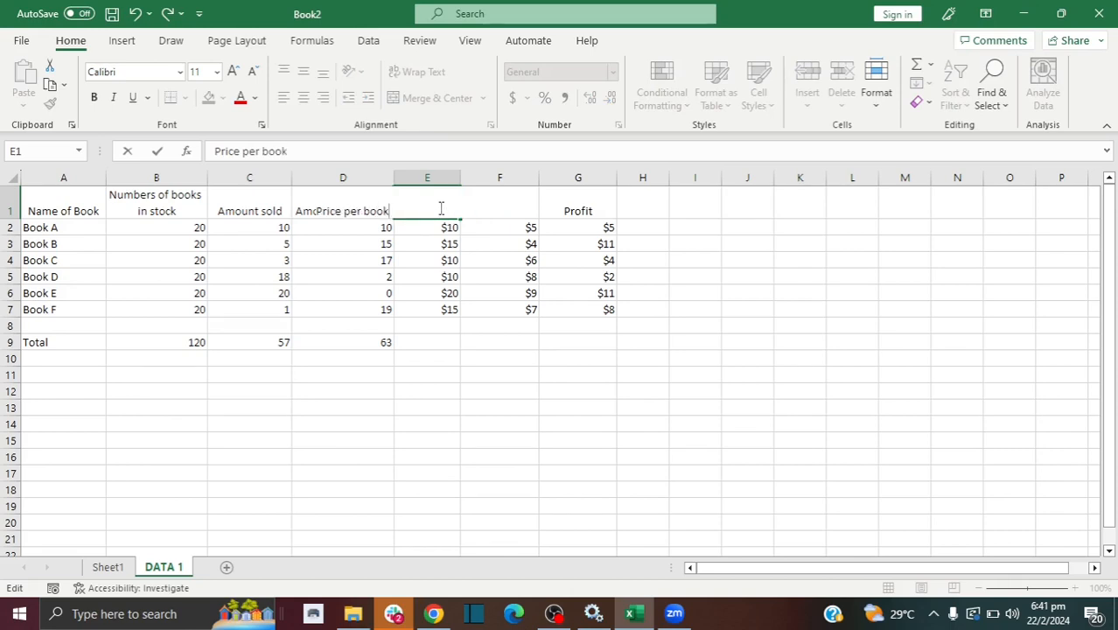
click(507, 260)
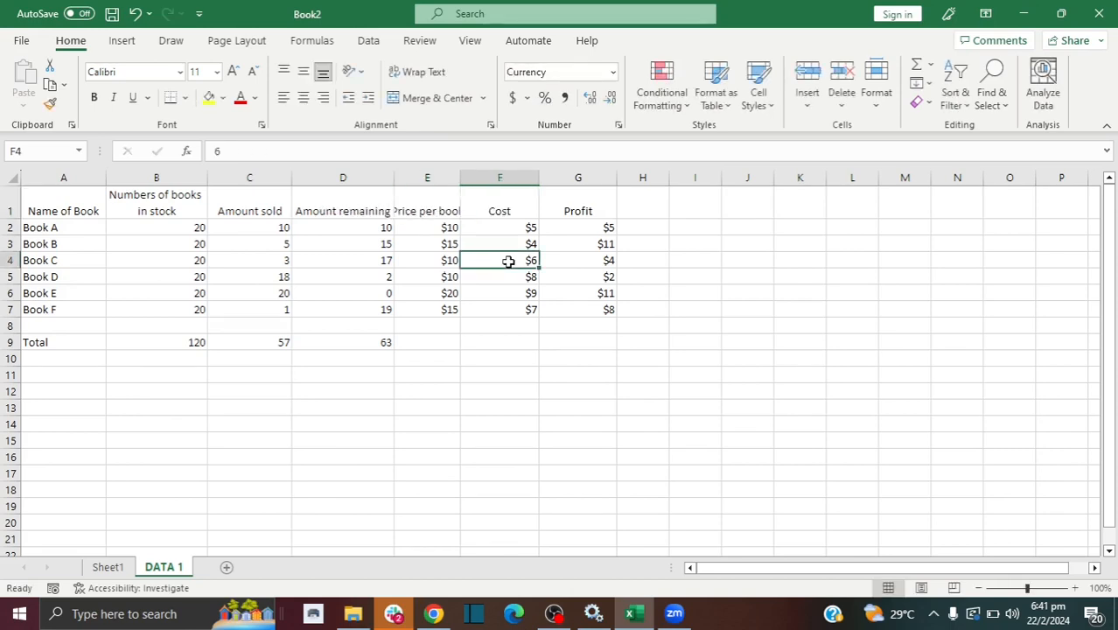
double_click(499, 206)
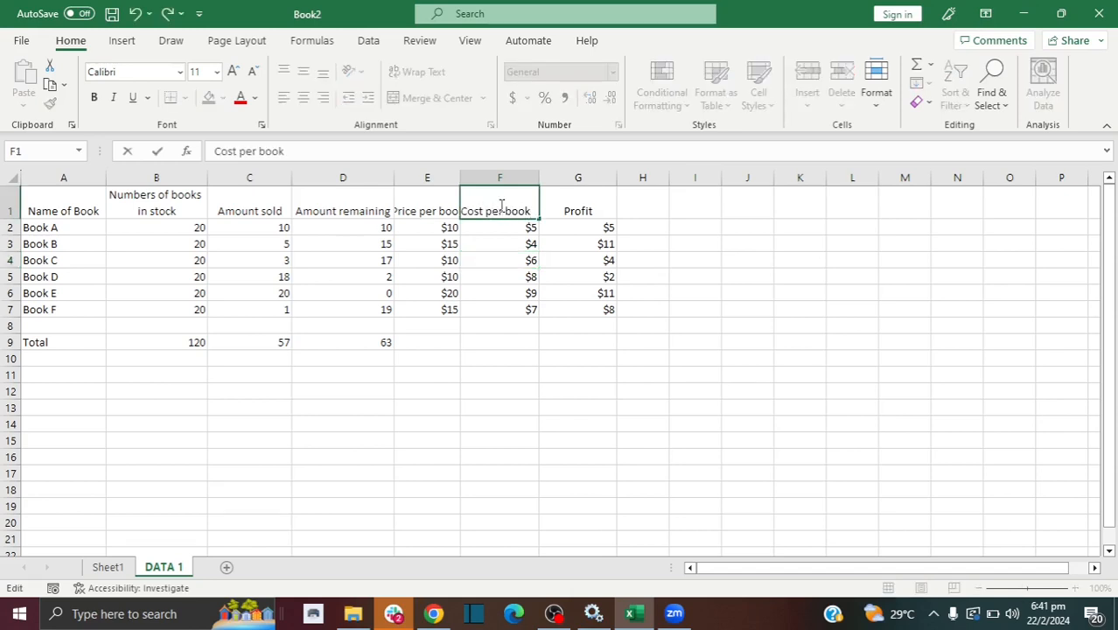
Step: Change the header in cell G1 to Profit per book
double_click(575, 210)
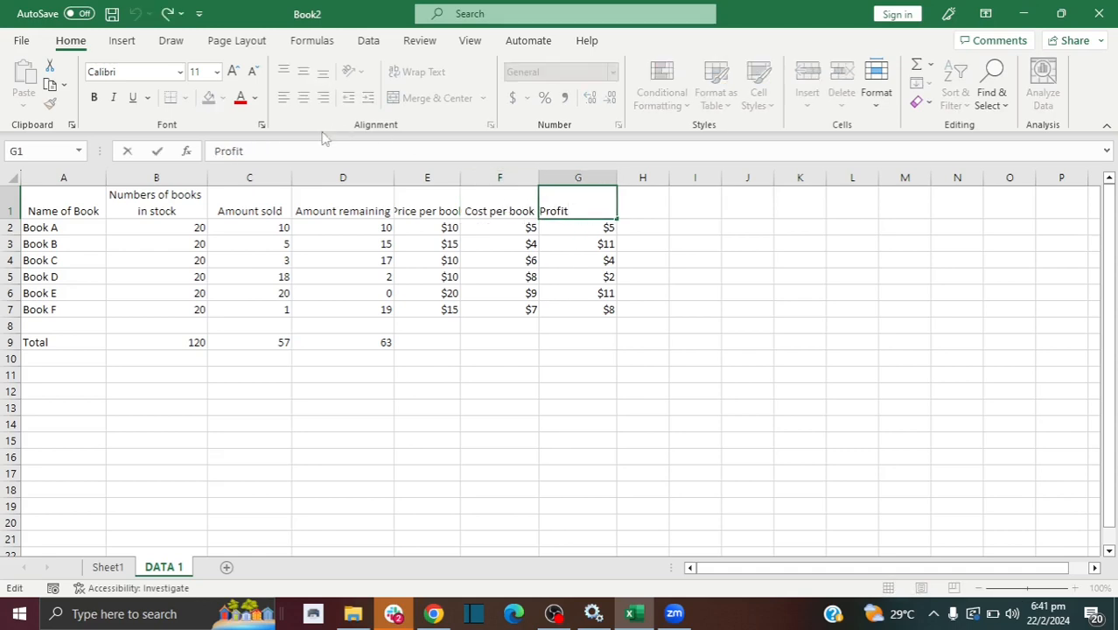
key(Escape)
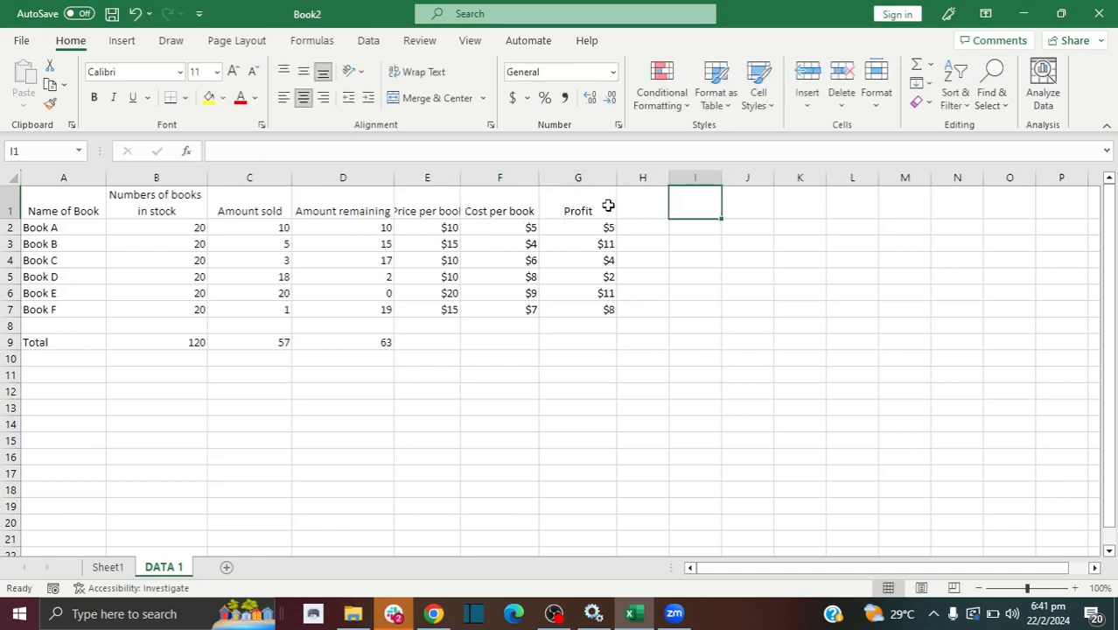
click(254, 152)
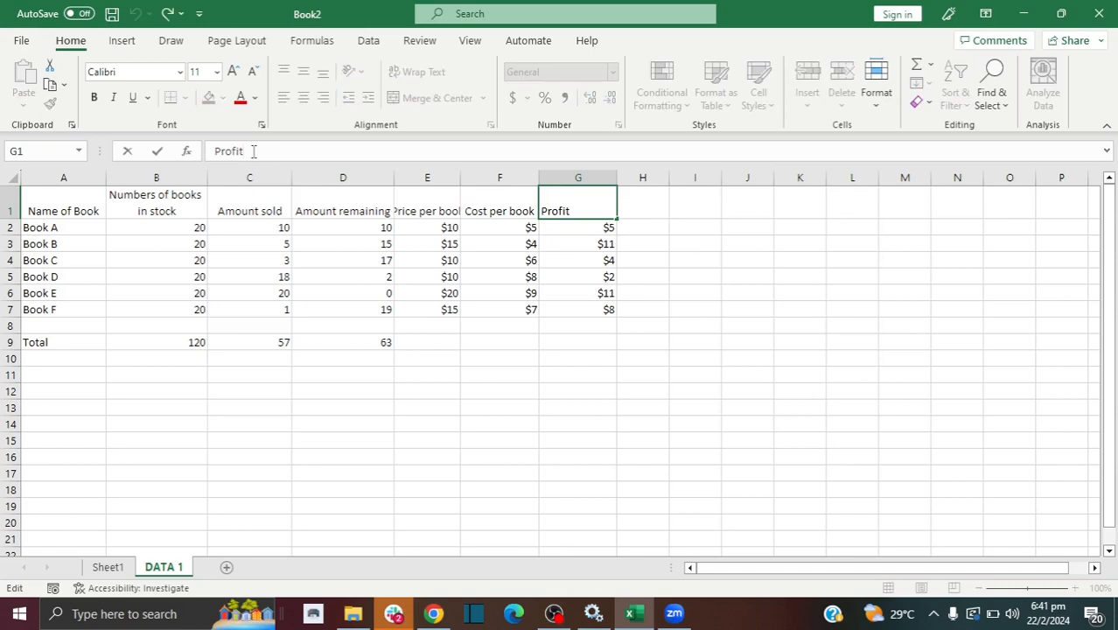
text(per book)
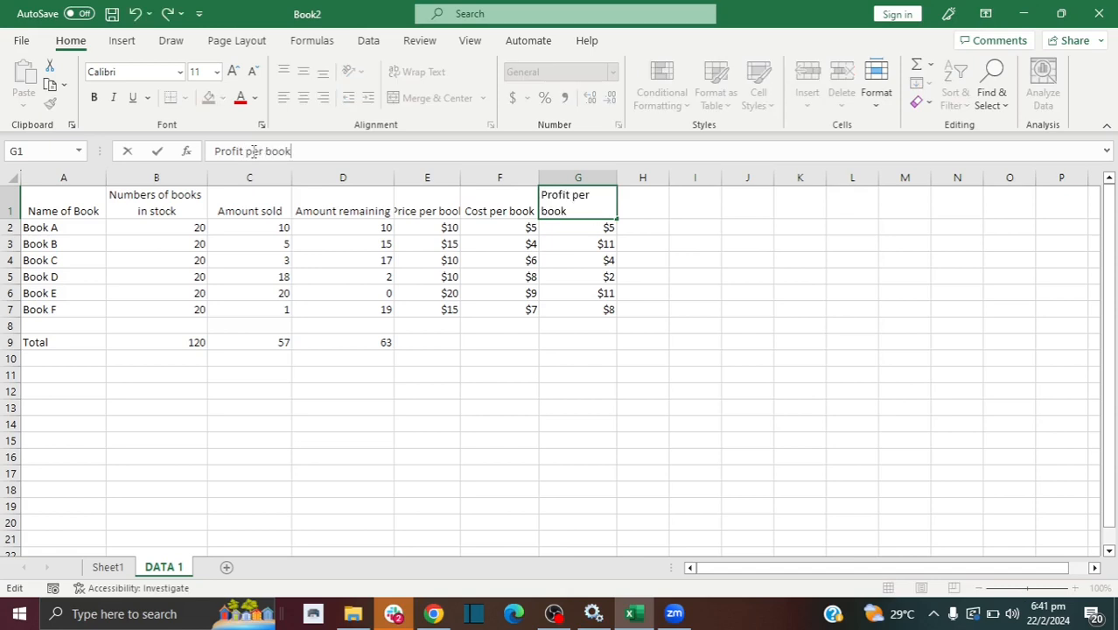
click(647, 242)
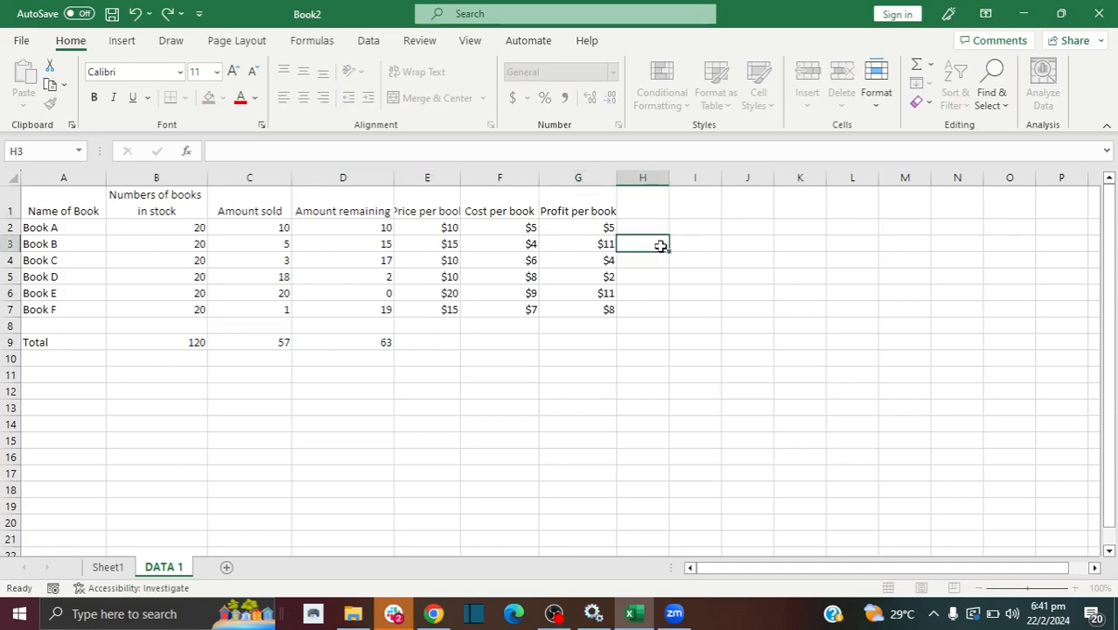
Step: Wrap the text of the Price per book header and widen columns E and G to fit their headers
click(417, 203)
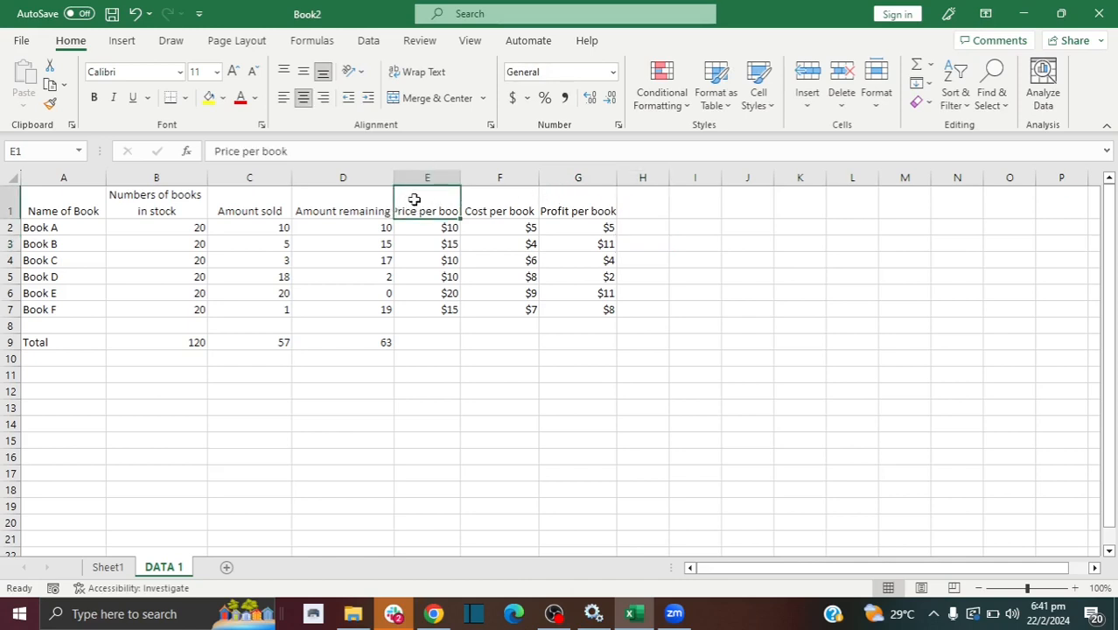
click(440, 74)
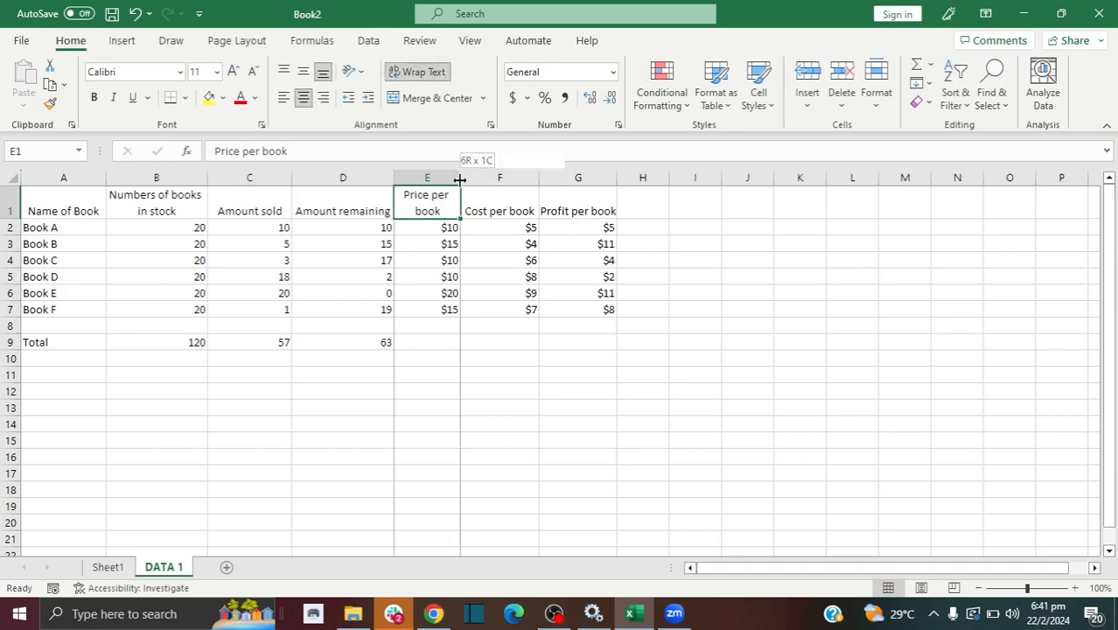
drag(461, 179, 470, 179)
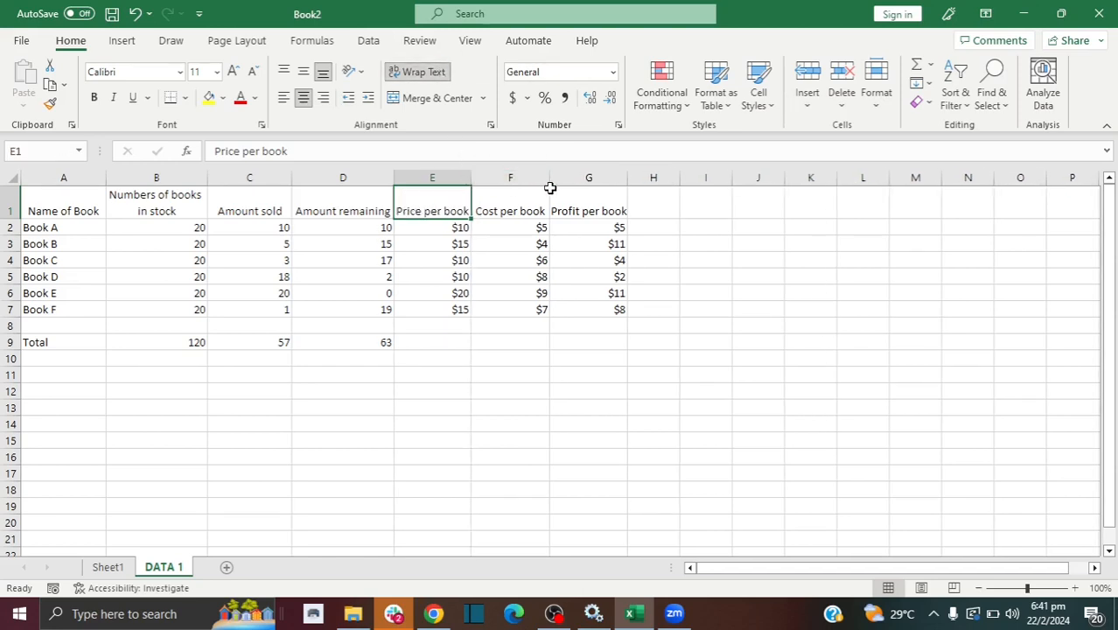
drag(628, 179, 636, 178)
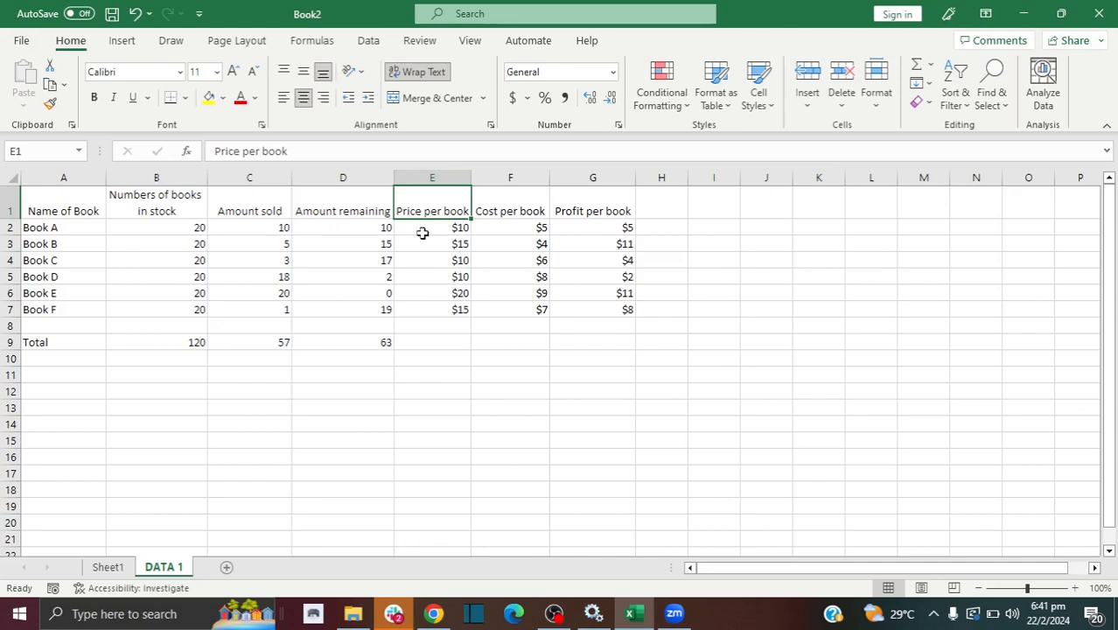
Step: Insert a blank column before the Price per book column
click(432, 175)
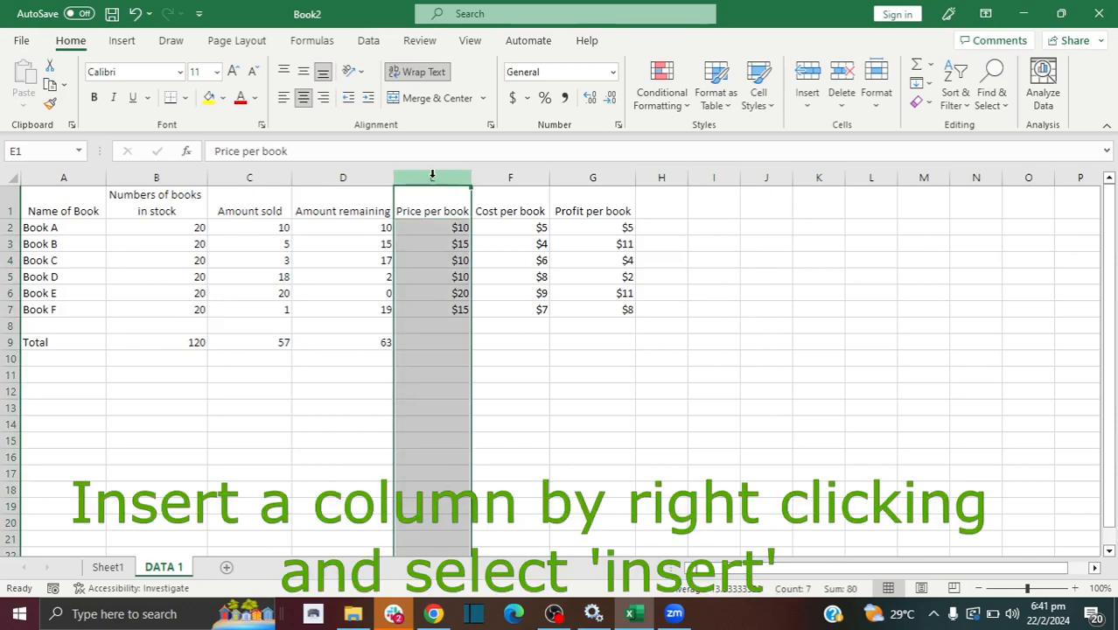
right_click(432, 176)
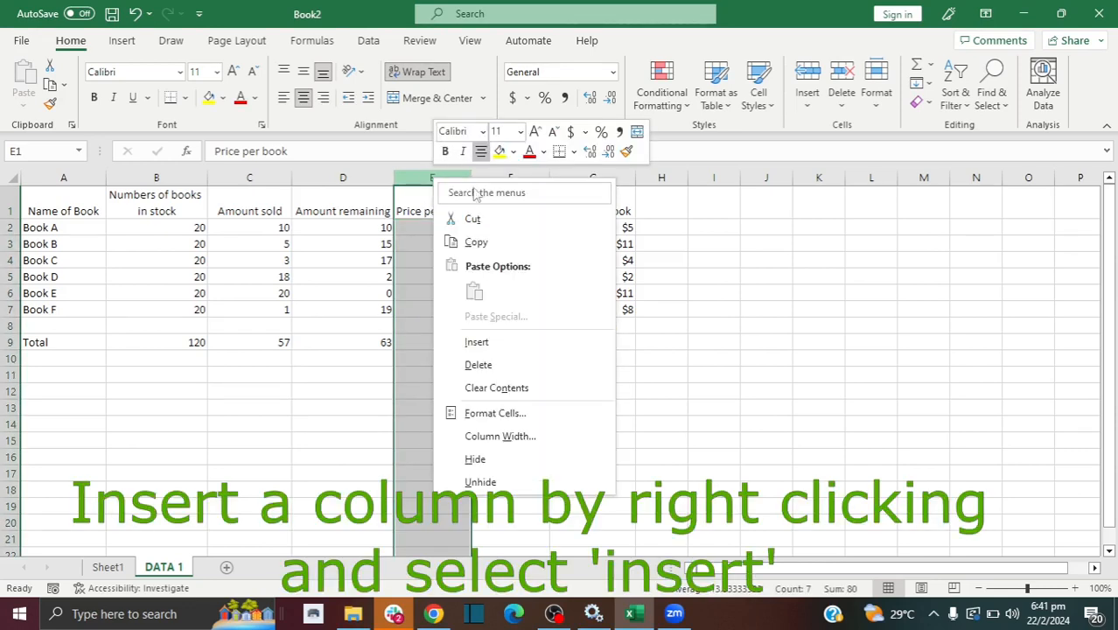
click(418, 185)
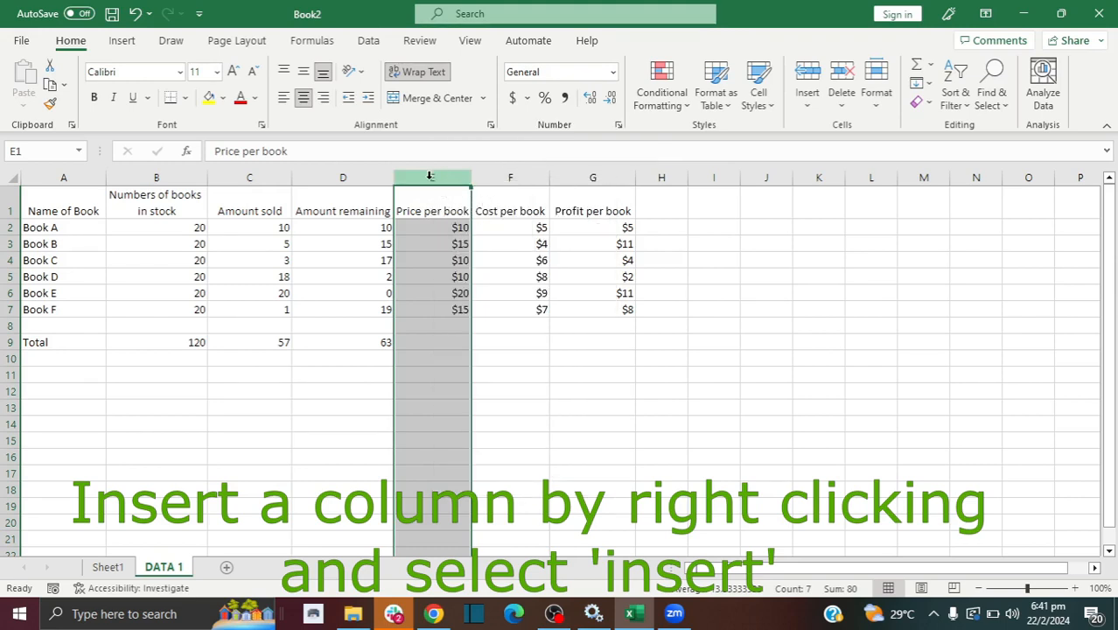
right_click(429, 176)
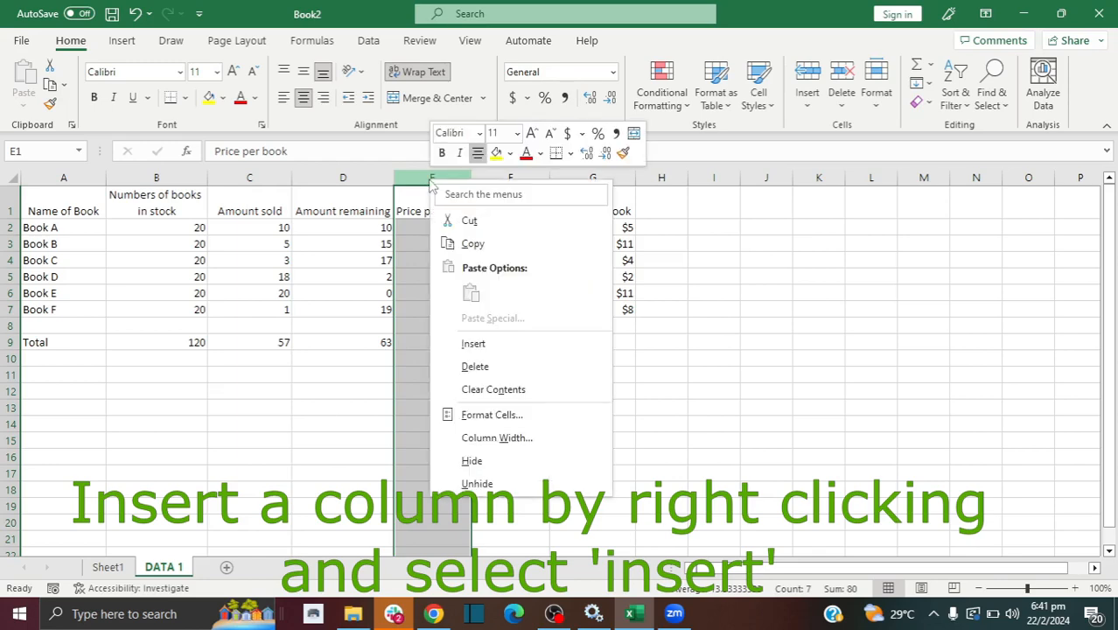
click(505, 350)
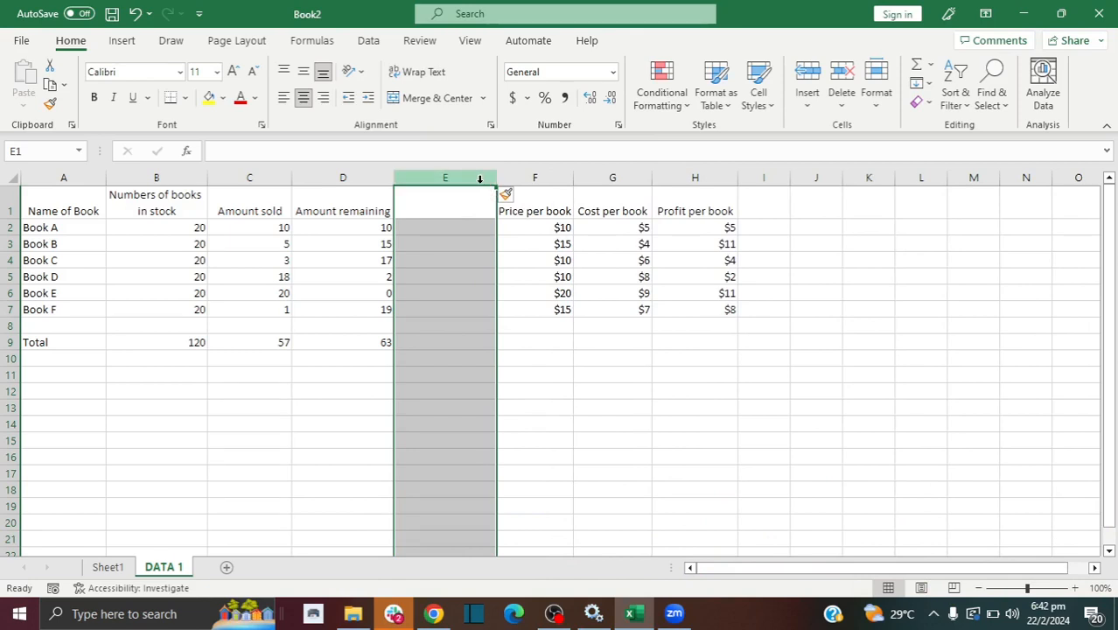
Step: Cut the Price per book data in F1:F7 and paste it into the blank column starting at E1
right_click(480, 178)
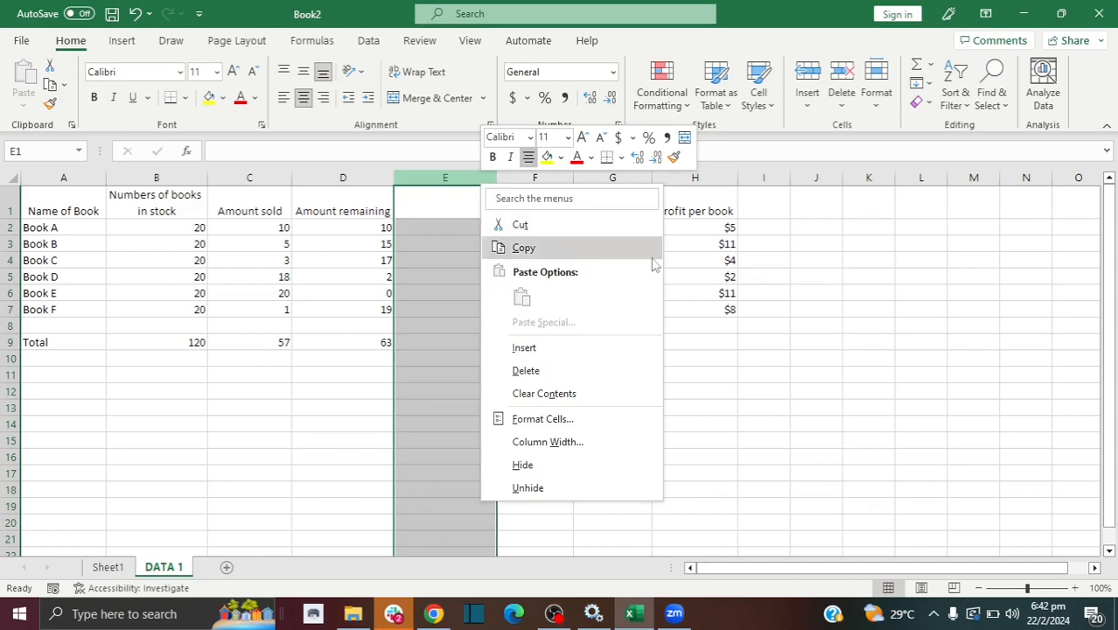
click(744, 364)
drag(531, 192, 551, 317)
key(ctrl+x)
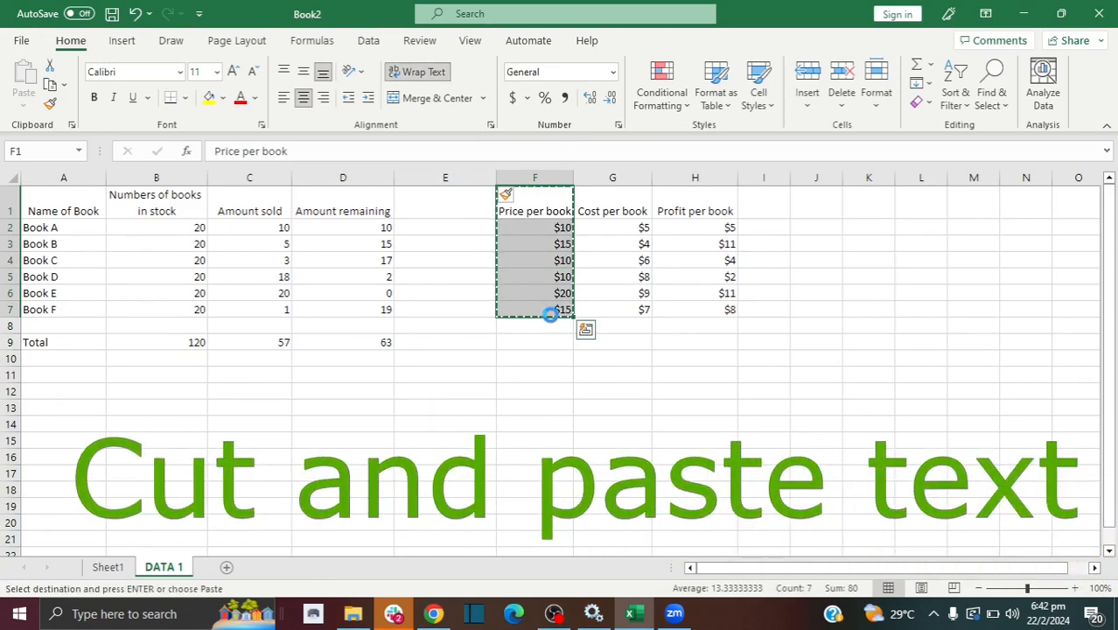
click(453, 205)
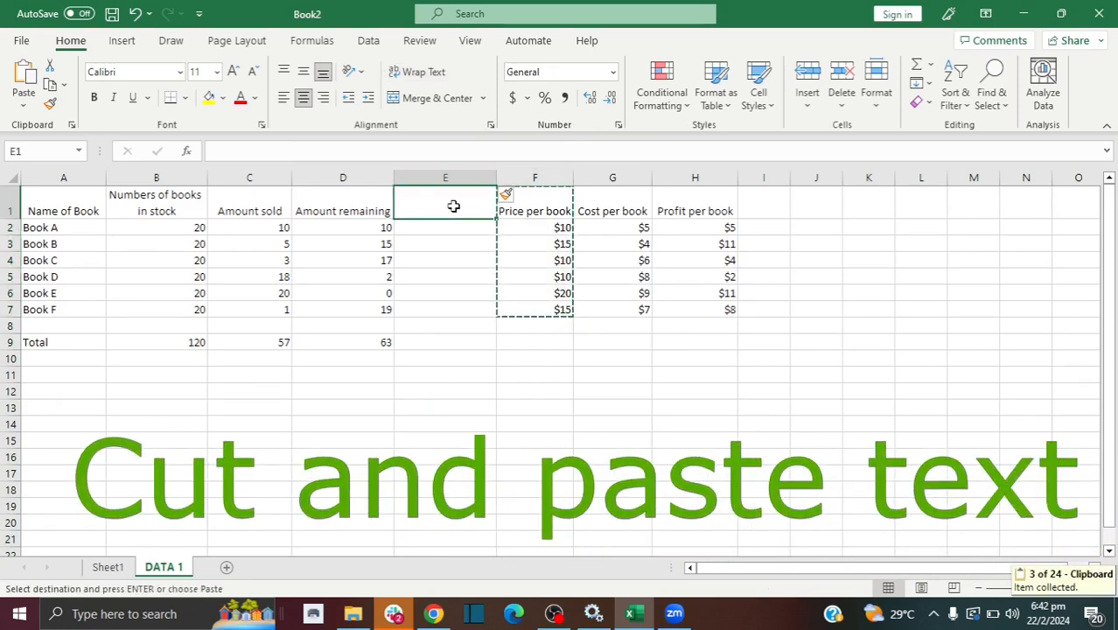
key(ctrl+v)
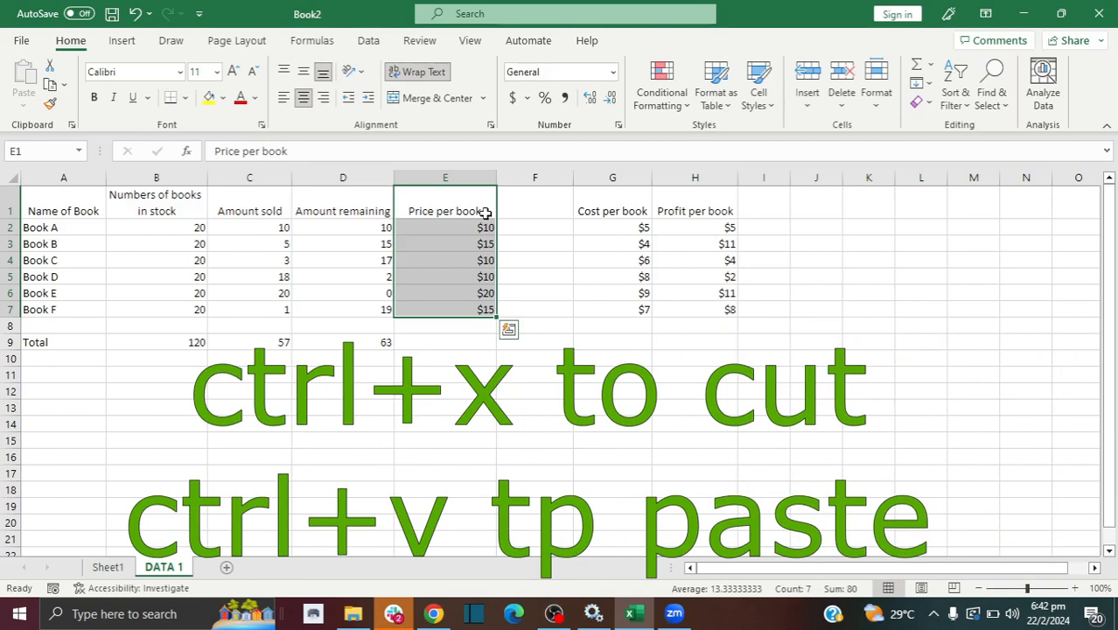
Step: Enter the header Price for all books in cell F1 and widen column F to fit it
click(516, 203)
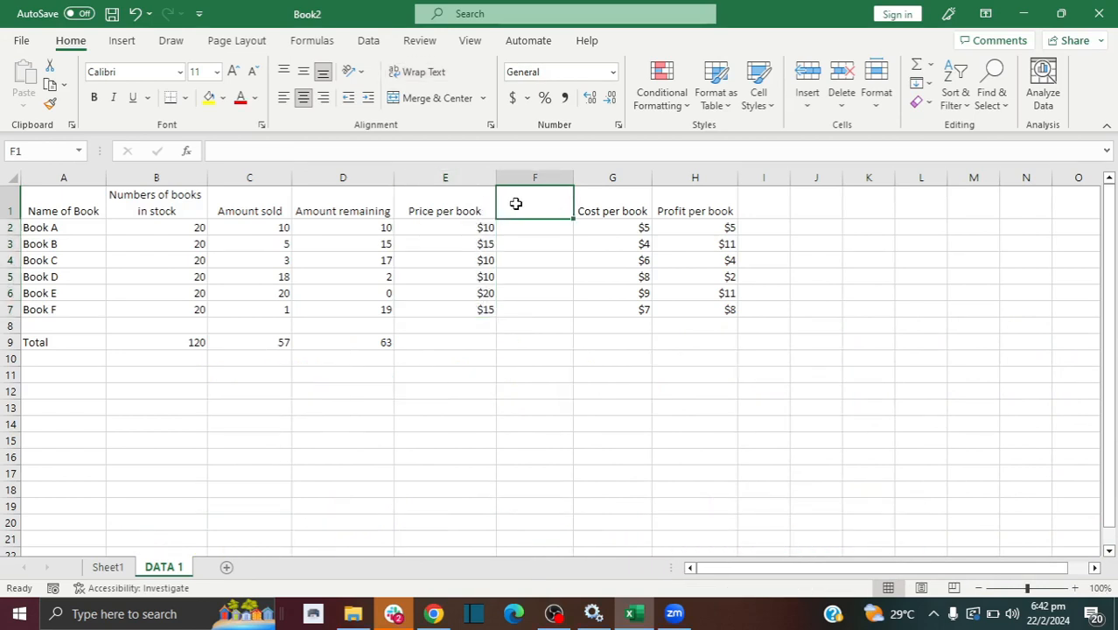
text(Pric)
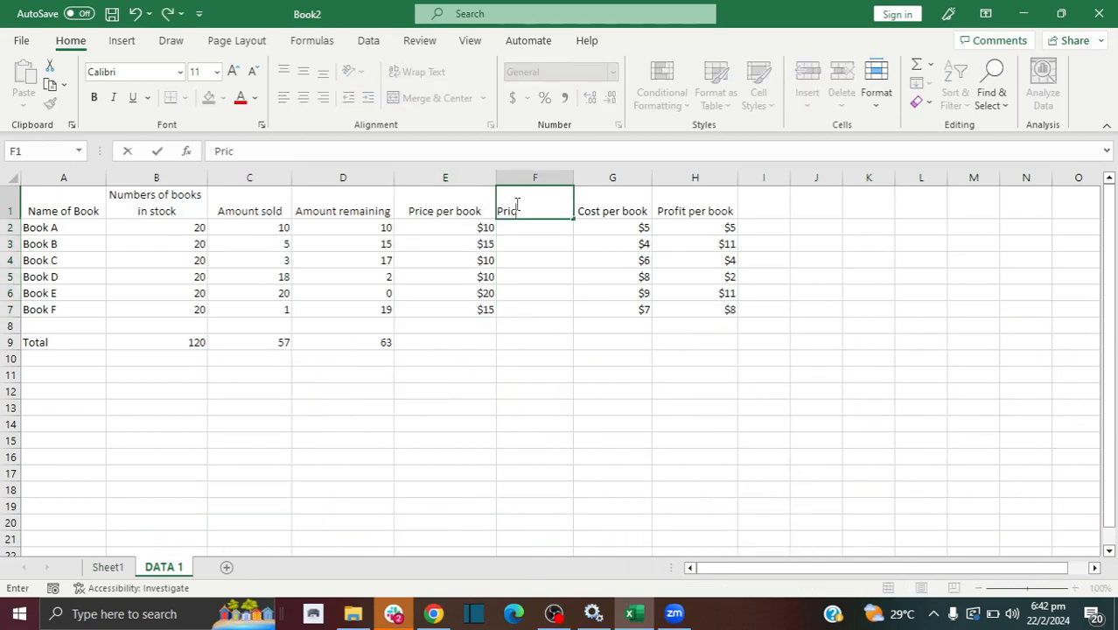
text(e for all b)
text(ook)
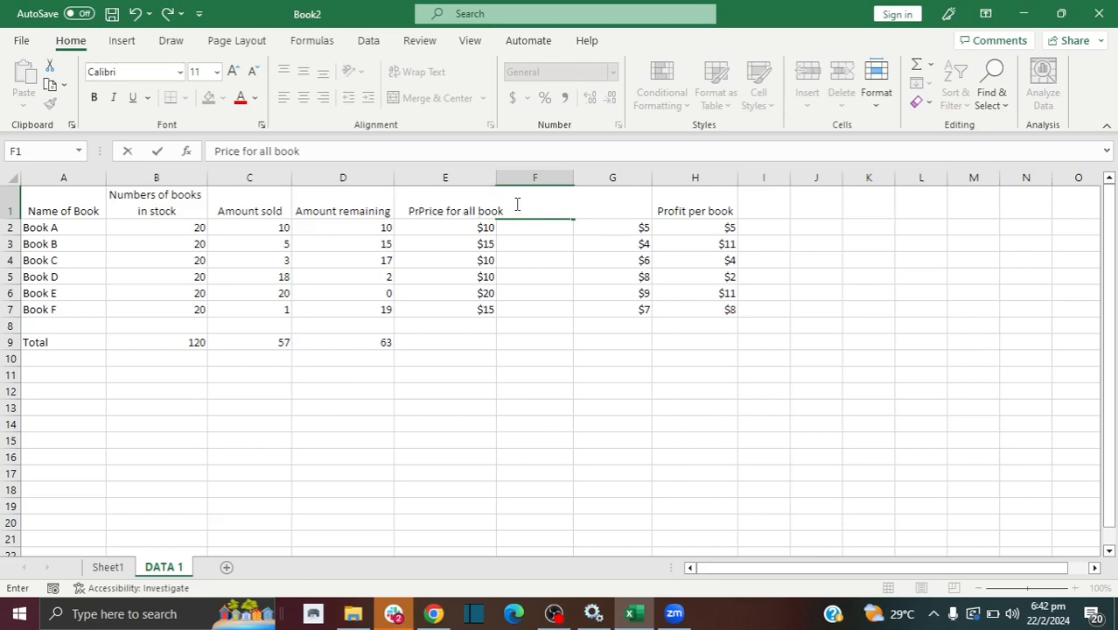
text(s)
click(537, 278)
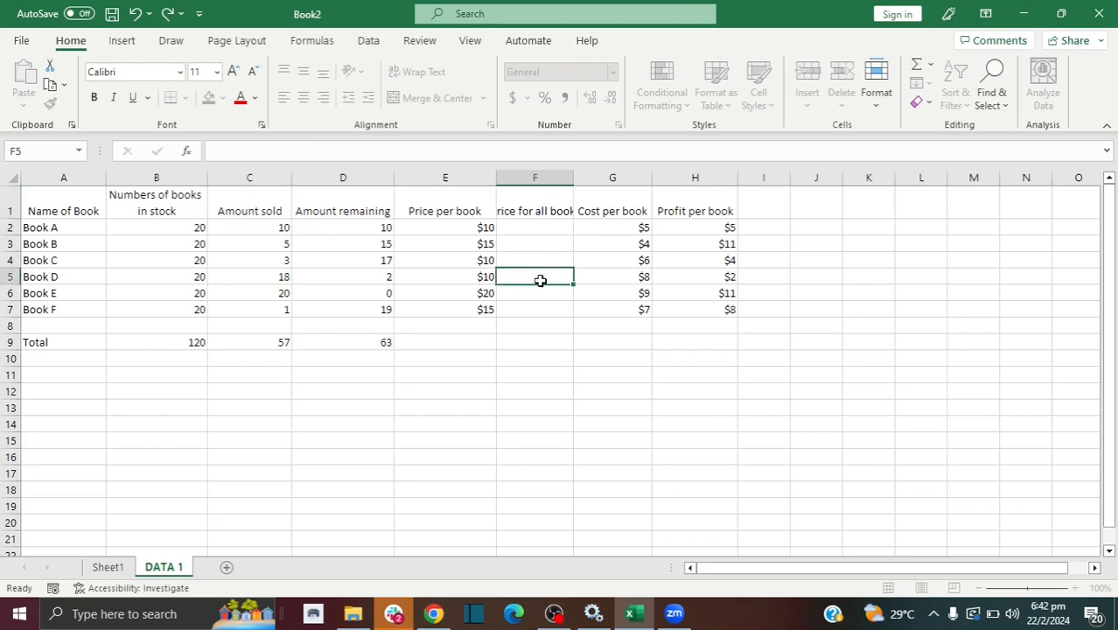
drag(573, 178, 595, 178)
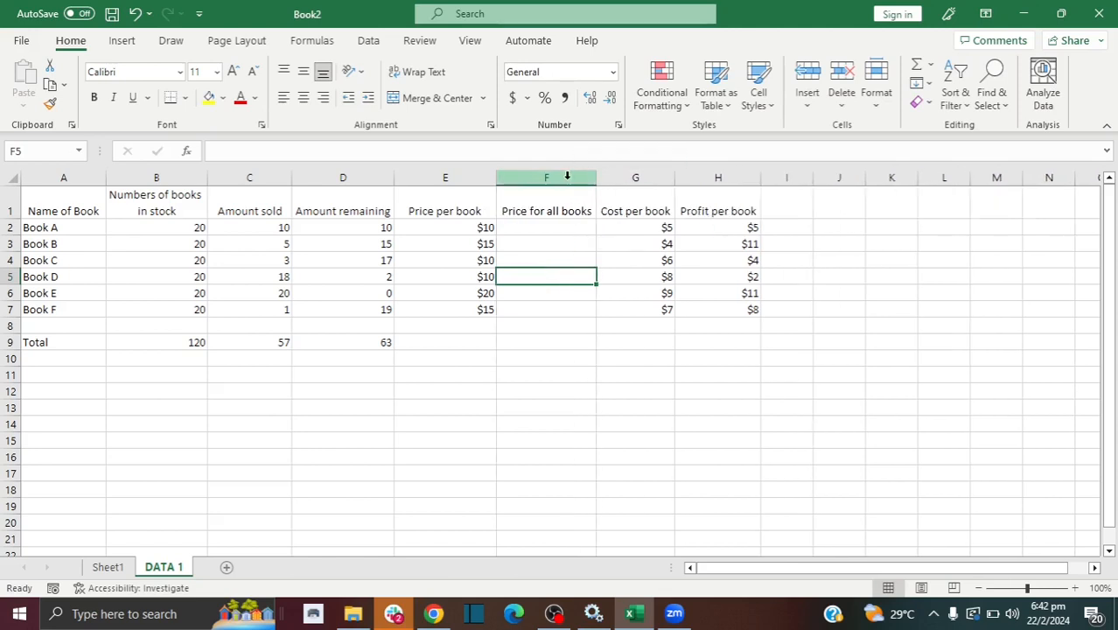
click(567, 176)
click(627, 217)
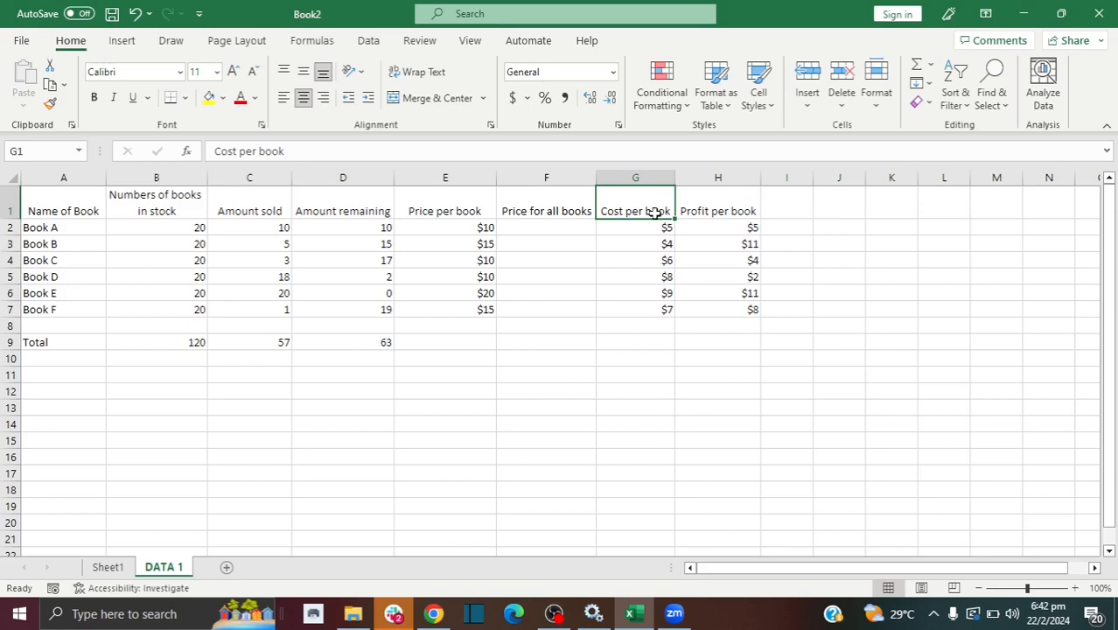
click(589, 177)
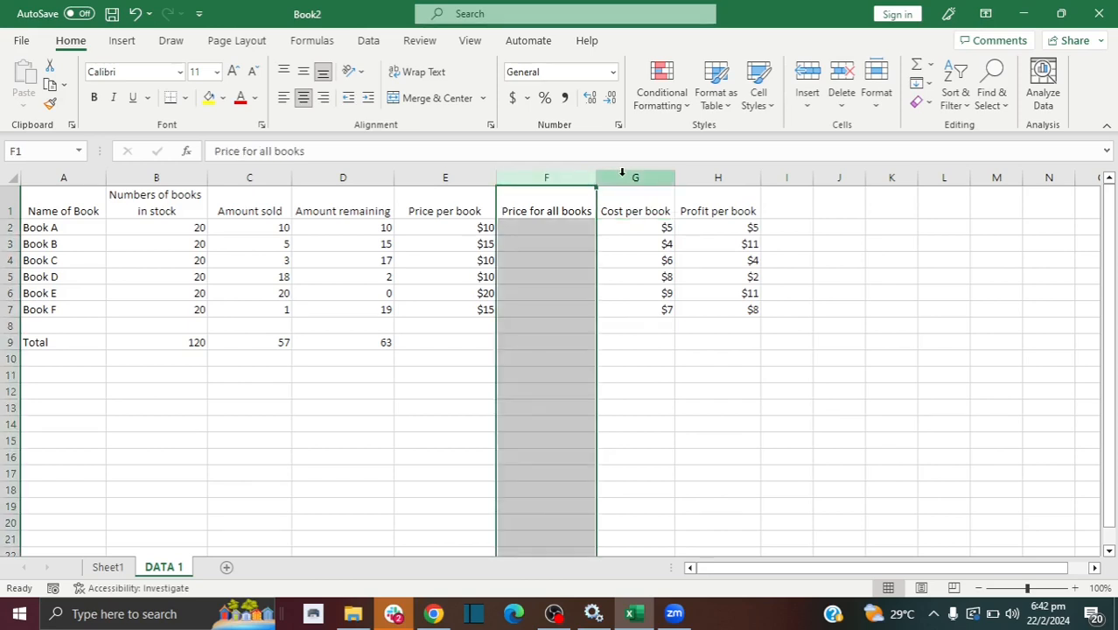
click(622, 172)
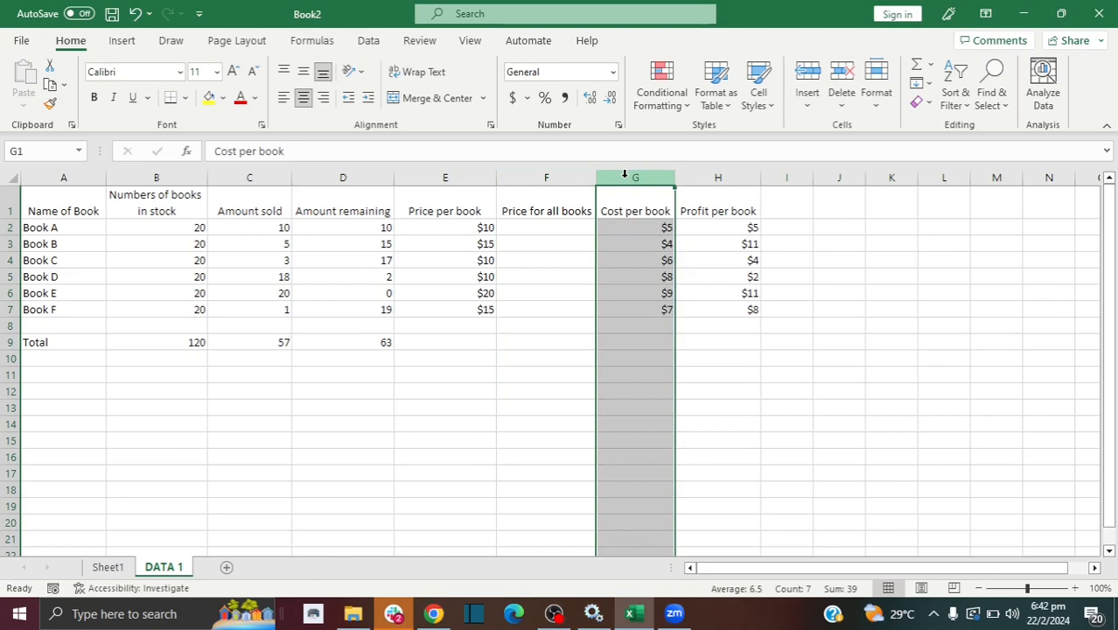
right_click(624, 175)
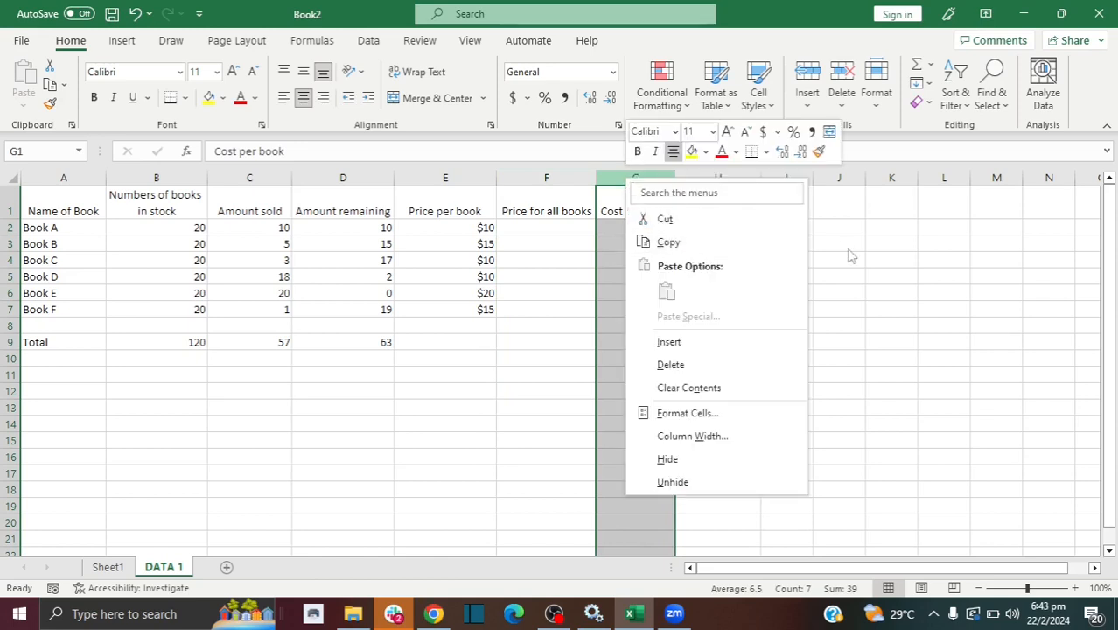
key(Escape)
Step: Insert a blank column before the Profit per book column and enter the header Cost for all books in H1
click(723, 177)
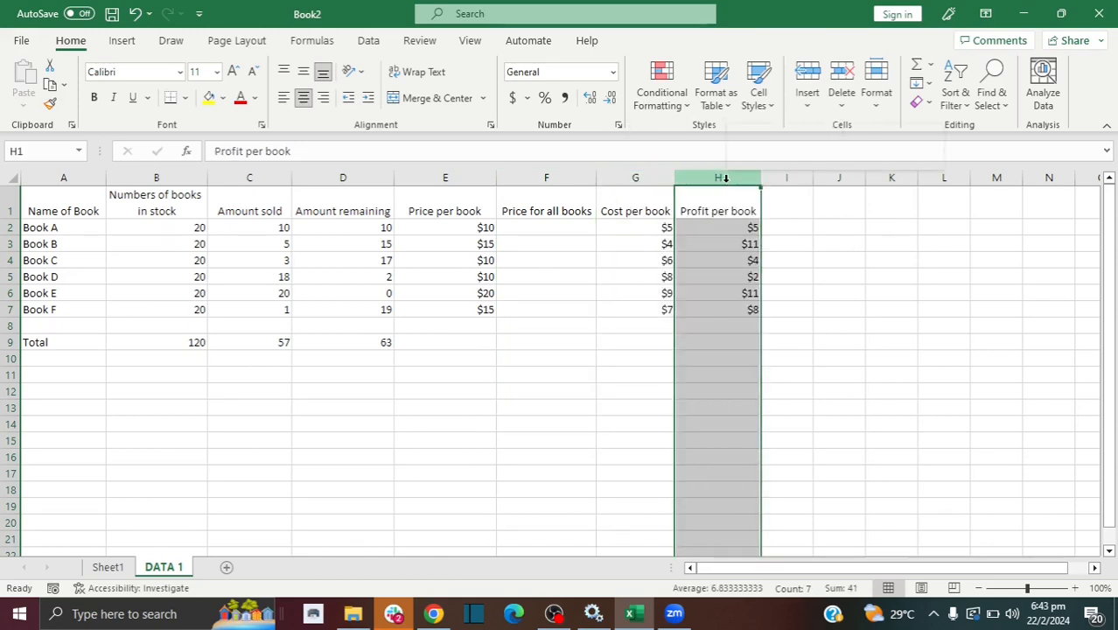
right_click(725, 178)
click(770, 347)
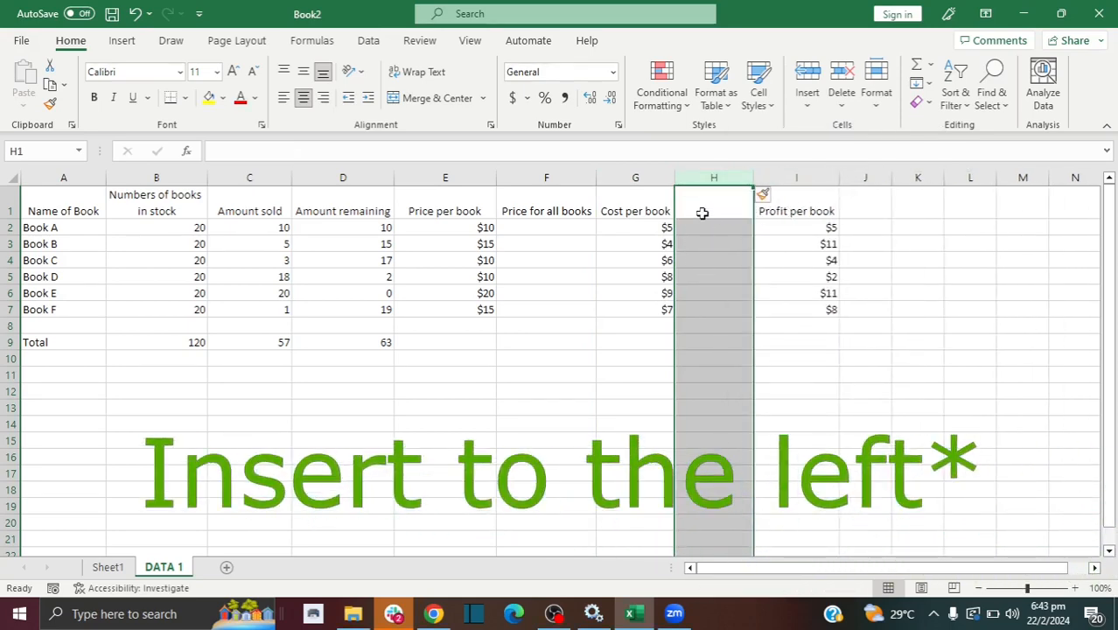
click(702, 212)
text(Cost for a)
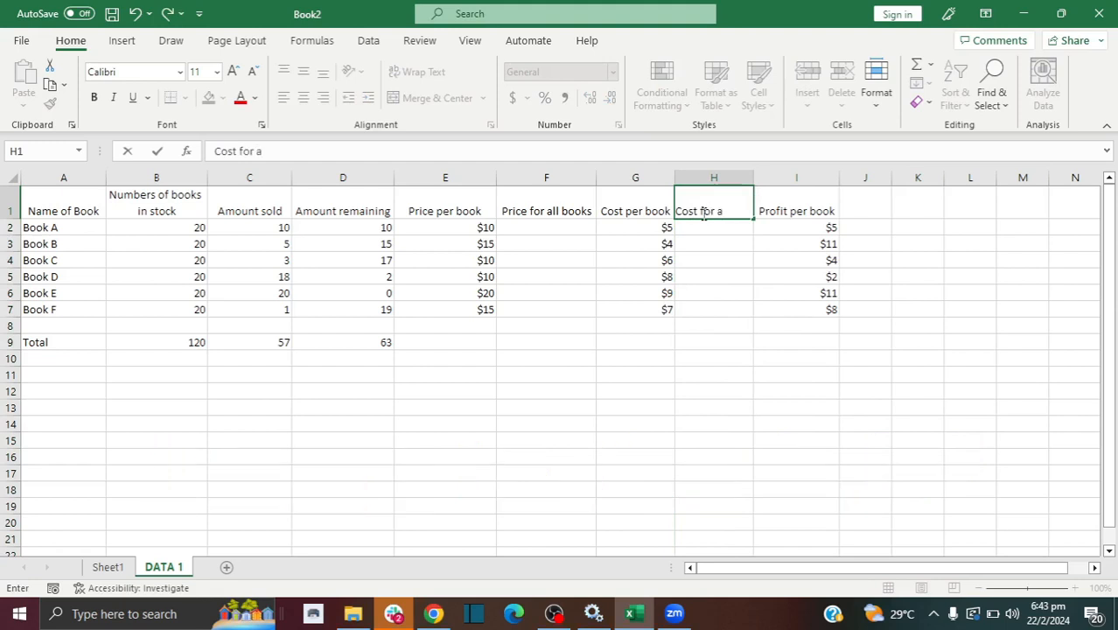
text(ll books)
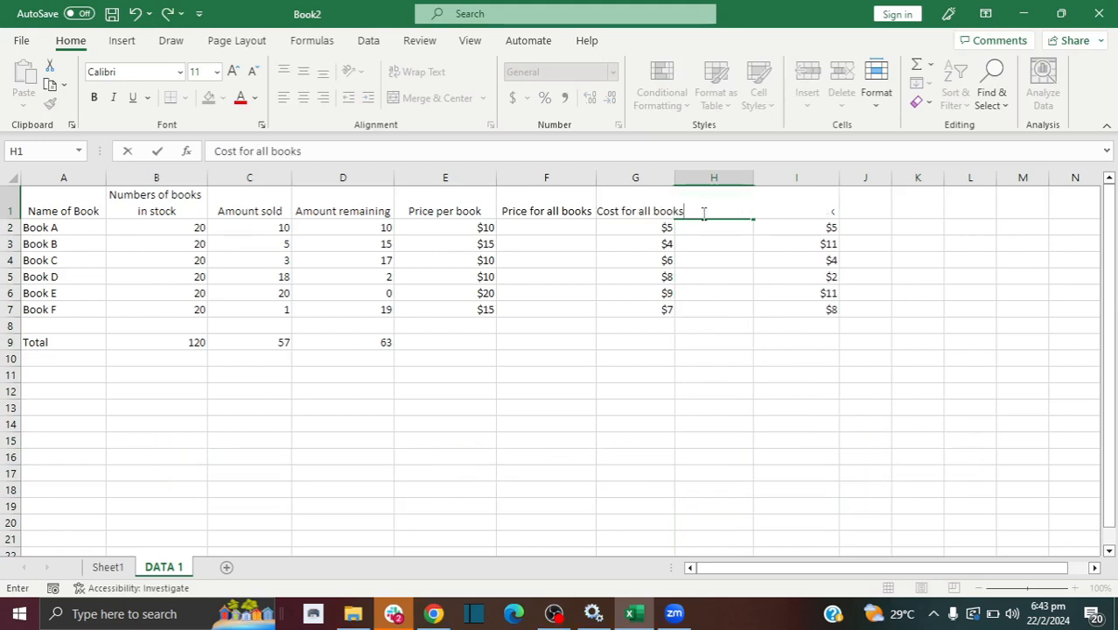
Step: Widen column H to fit the header Cost for all books and enter the header Overall profit in J1
click(762, 259)
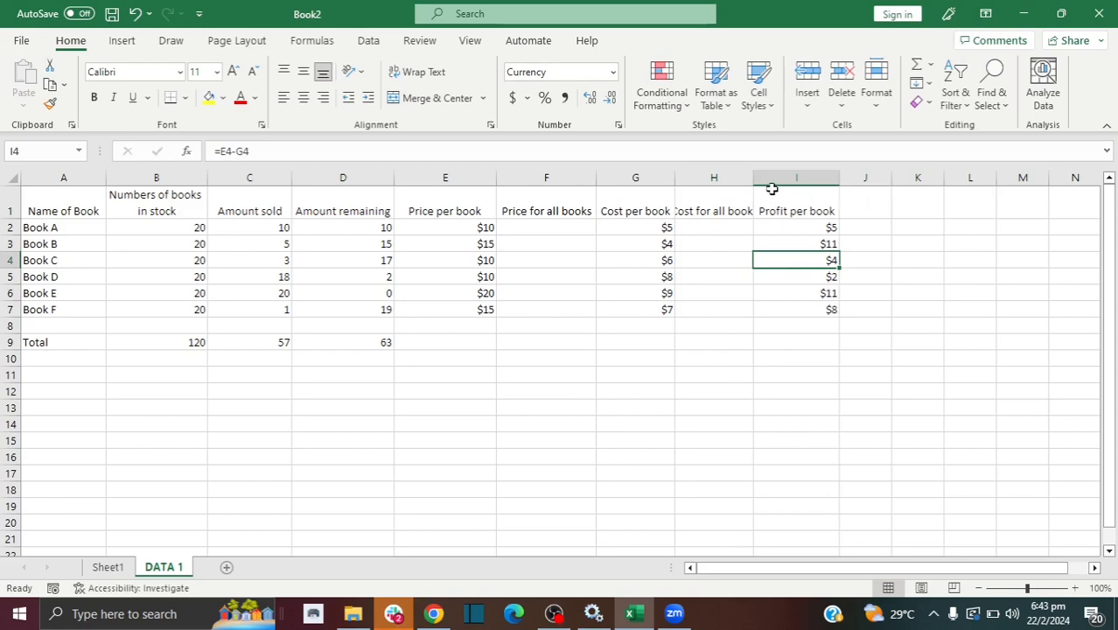
drag(754, 182, 779, 180)
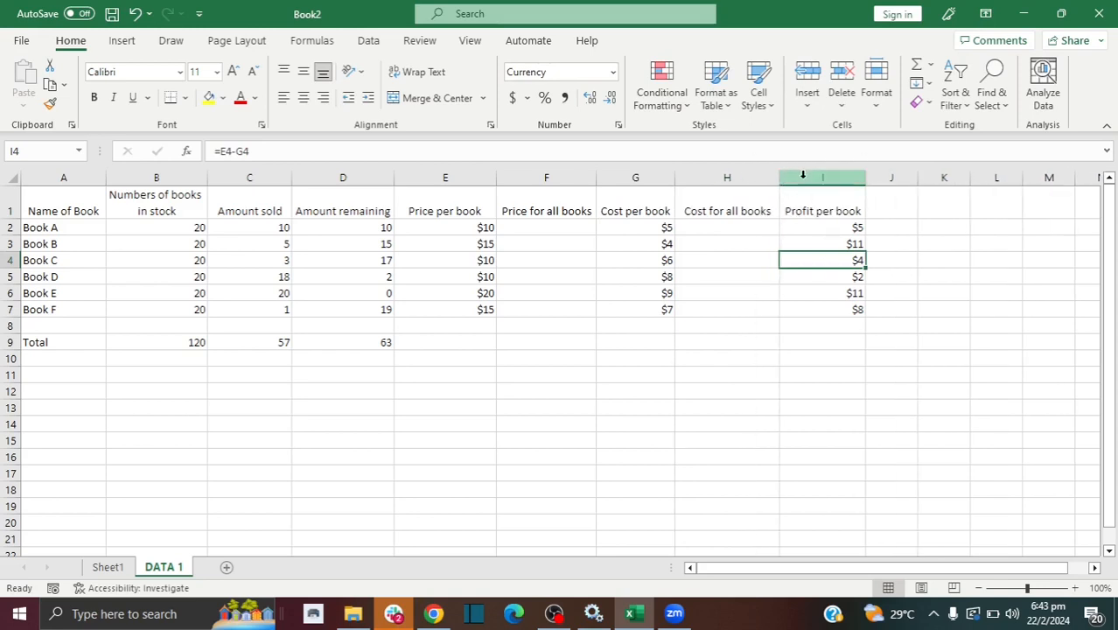
click(873, 194)
text(Ove)
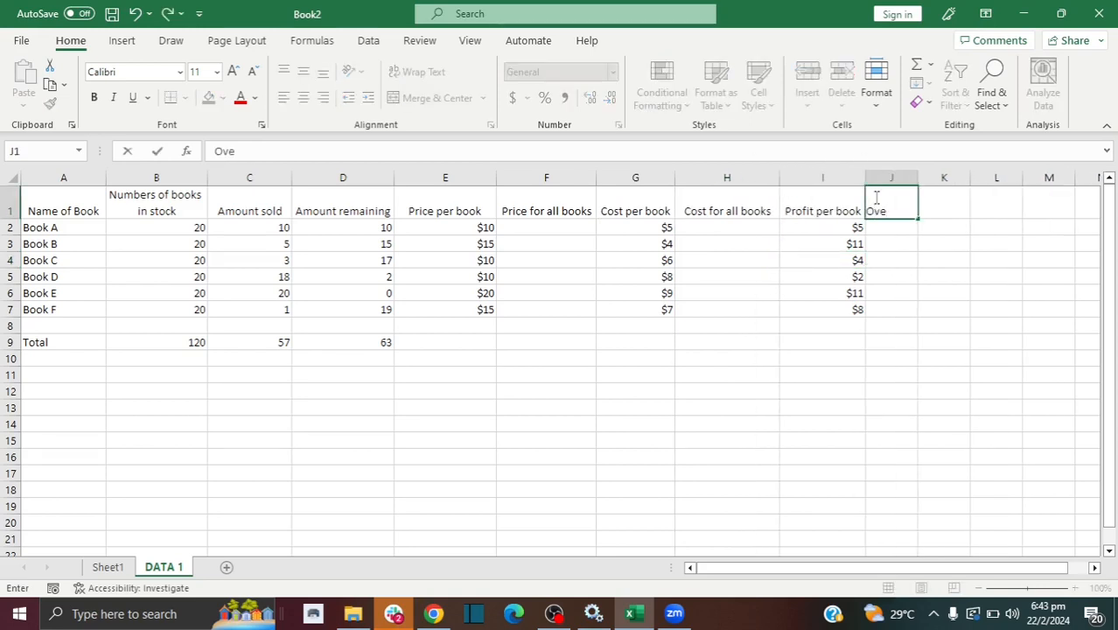
text(rall pri)
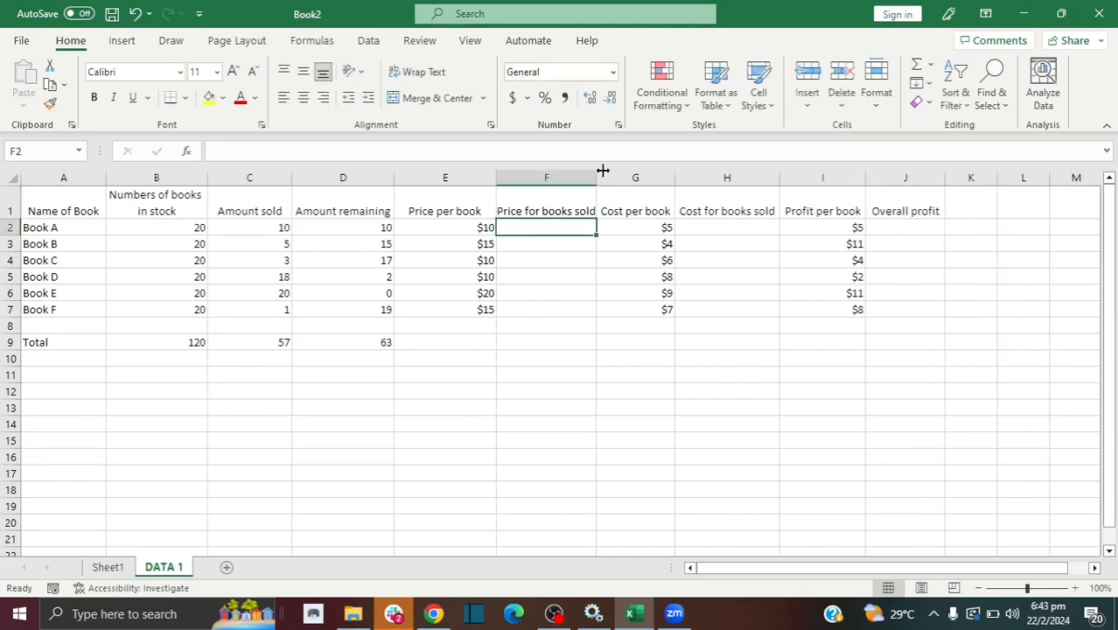
Step: Widen column F slightly to fit the header Price for books sold
drag(603, 170, 606, 175)
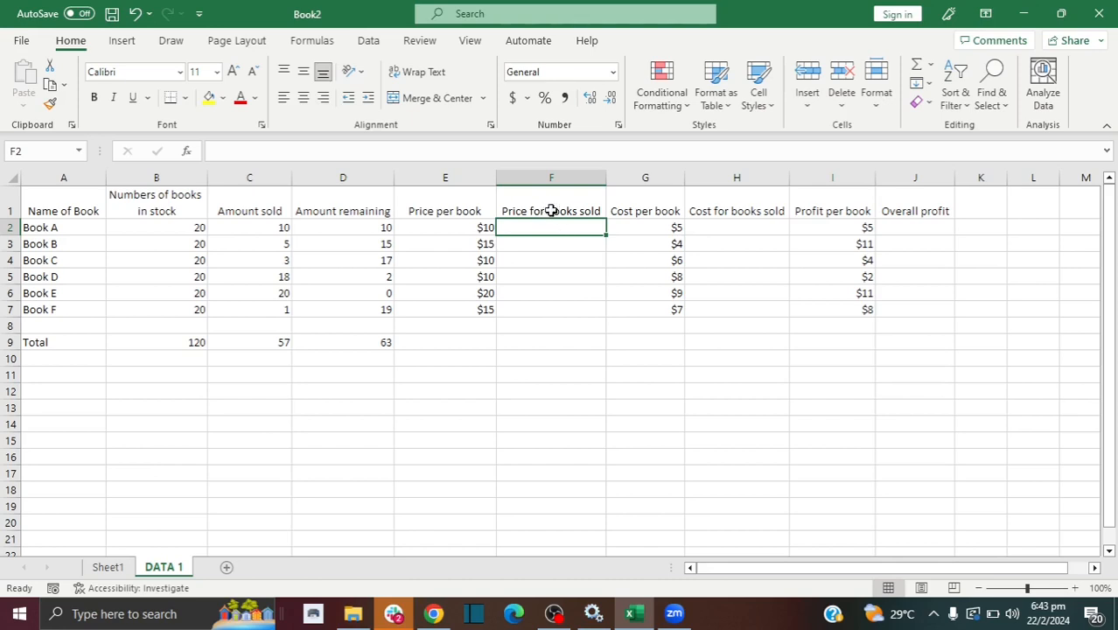
Step: Begin Book A's Price for books sold formula in F2 with a reference to its amount sold in C2
click(469, 226)
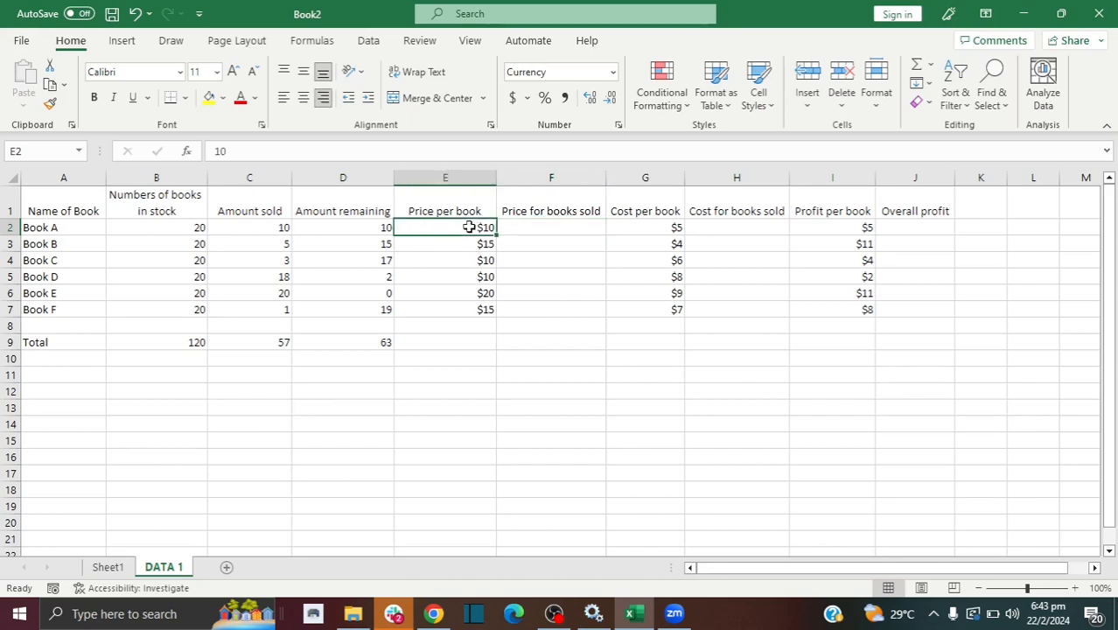
click(272, 226)
click(516, 227)
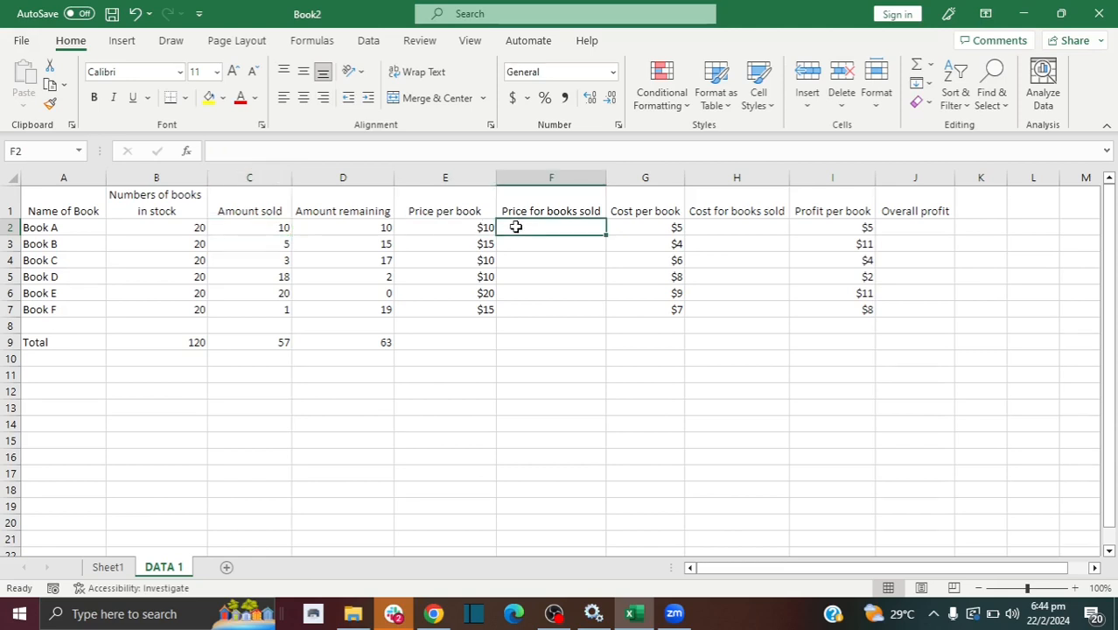
text(=)
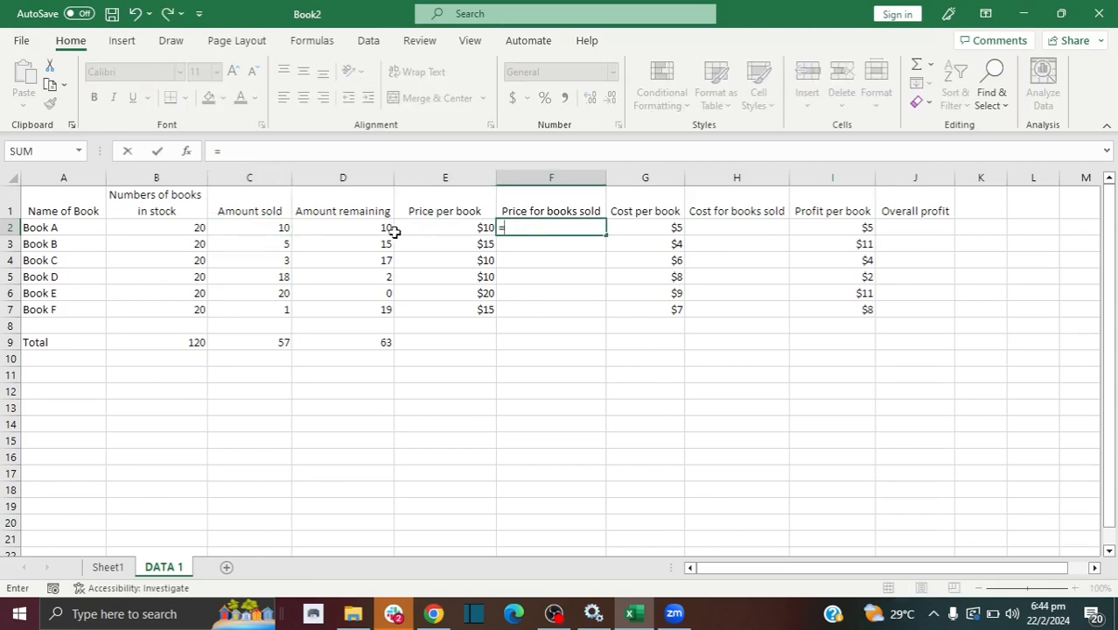
click(258, 229)
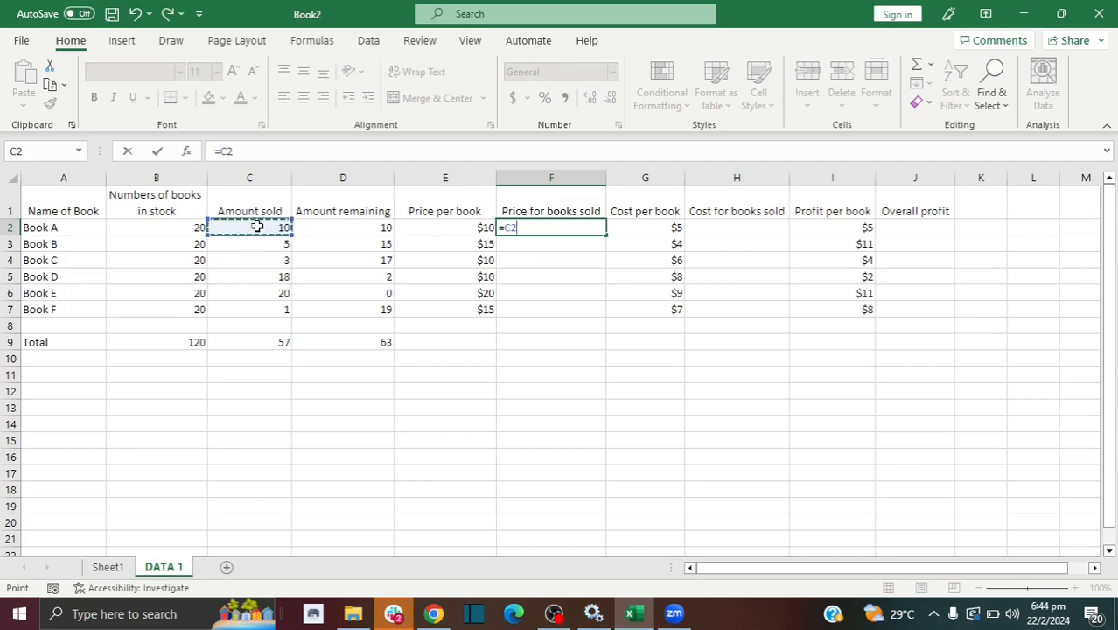
Step: Complete the Book A price for books sold in F2 as =C2*E2 and fill the formula down through F7
text(*)
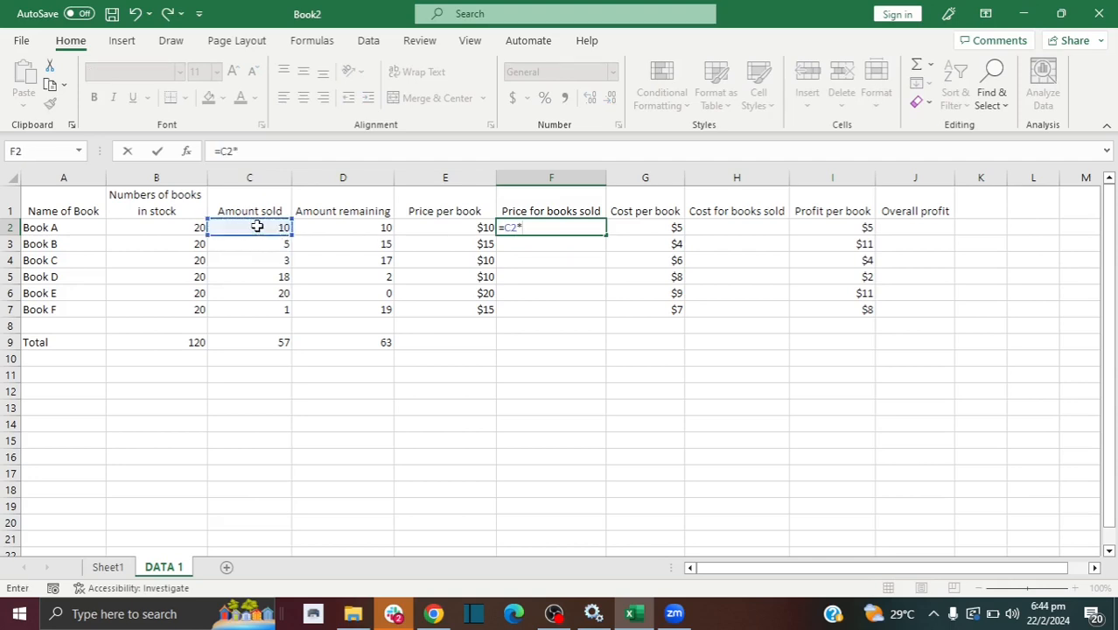
click(422, 230)
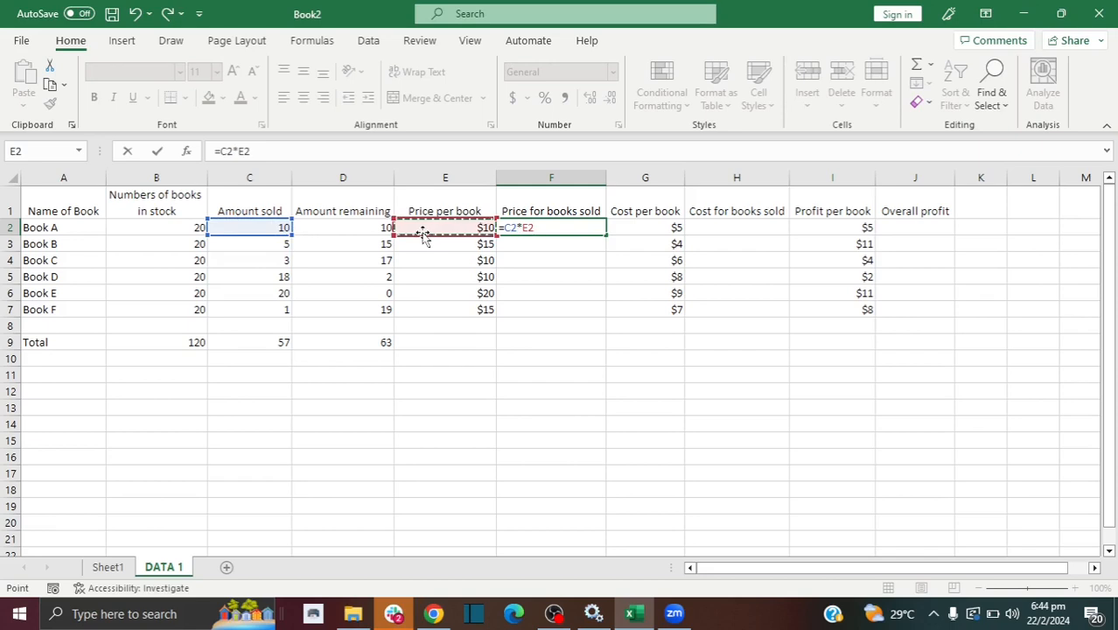
key(Return)
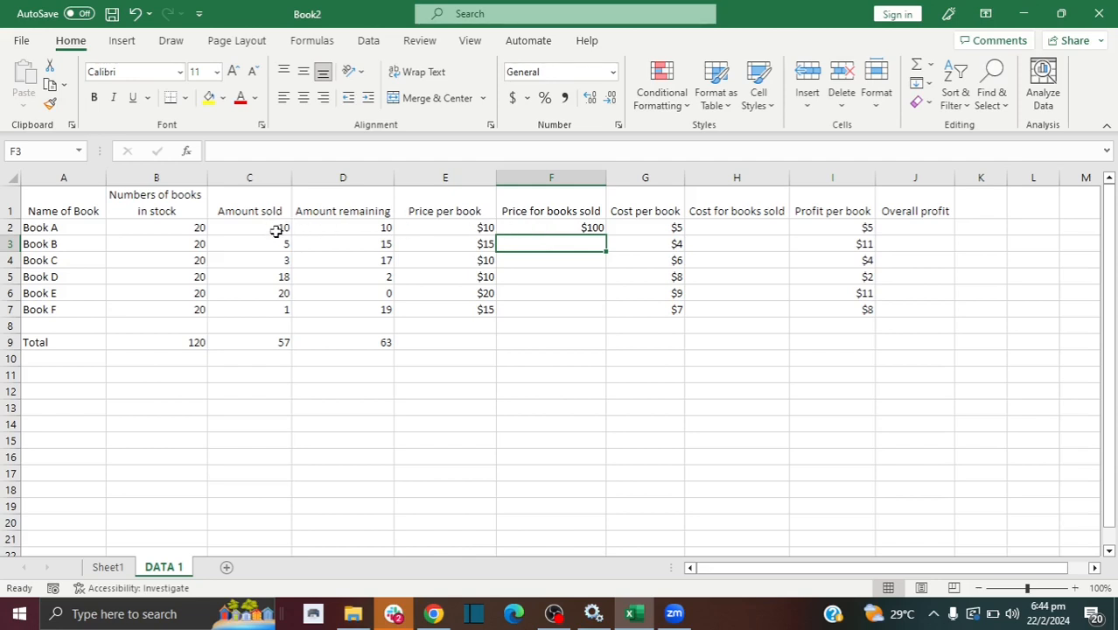
click(544, 228)
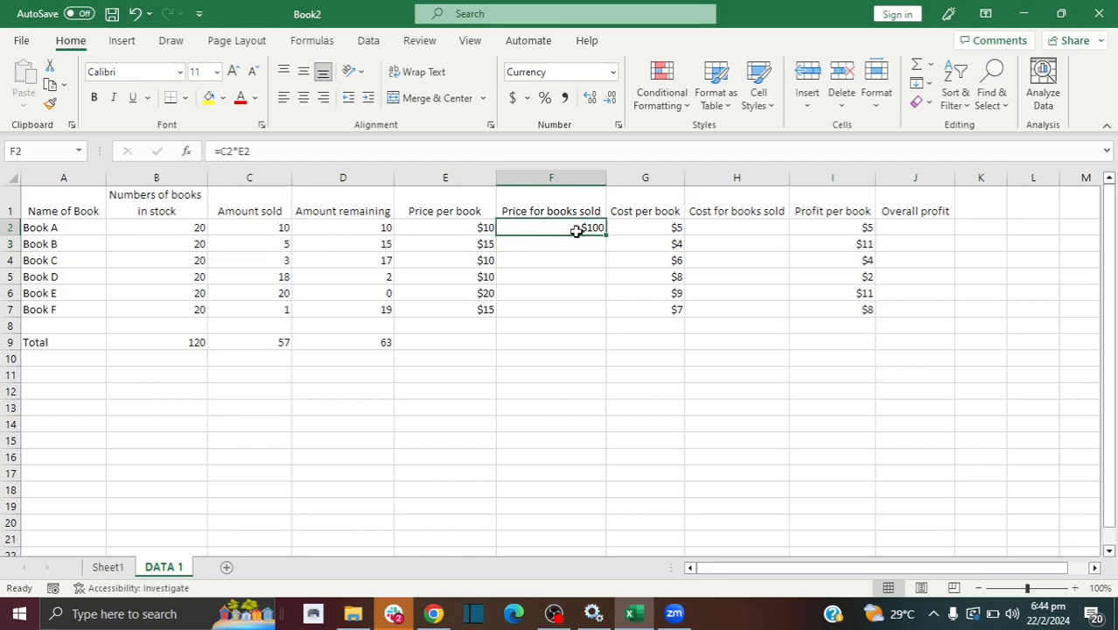
drag(607, 234, 601, 313)
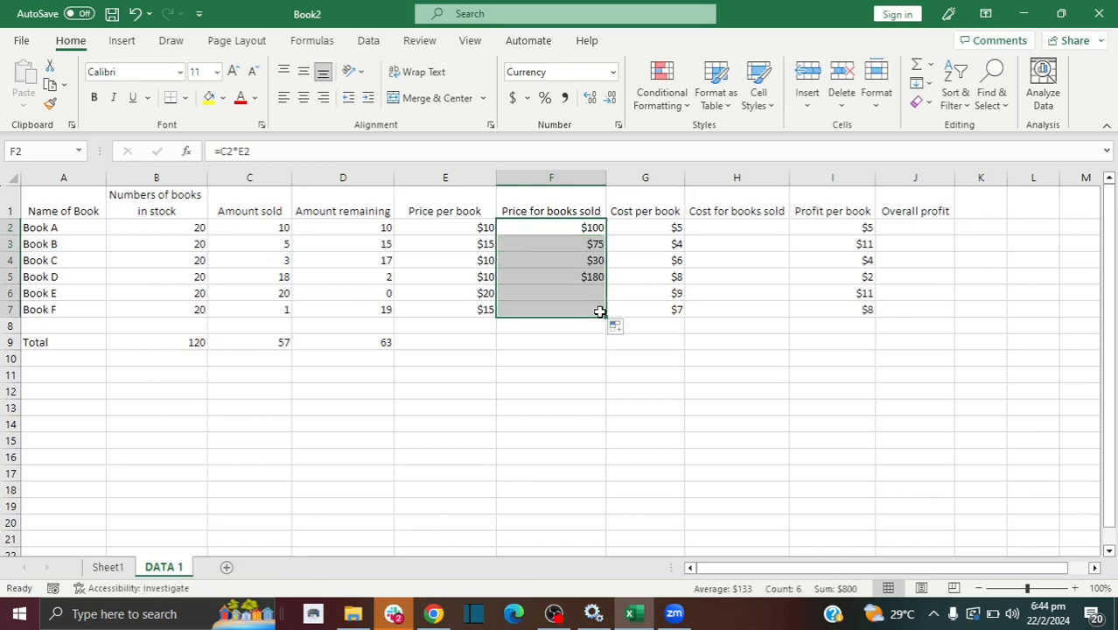
click(587, 247)
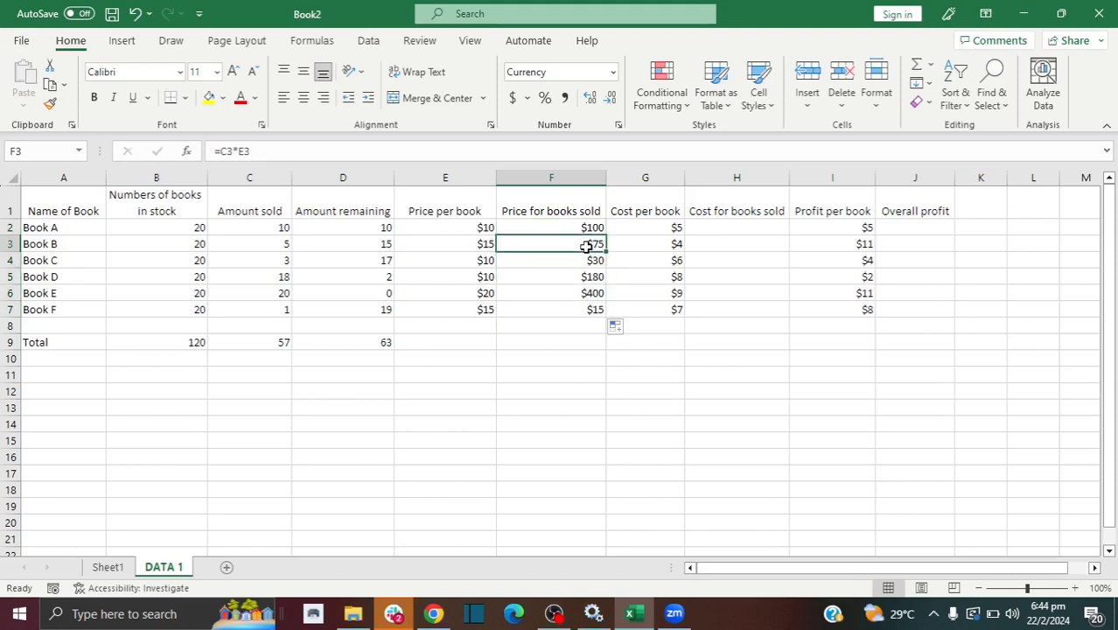
click(587, 260)
click(589, 277)
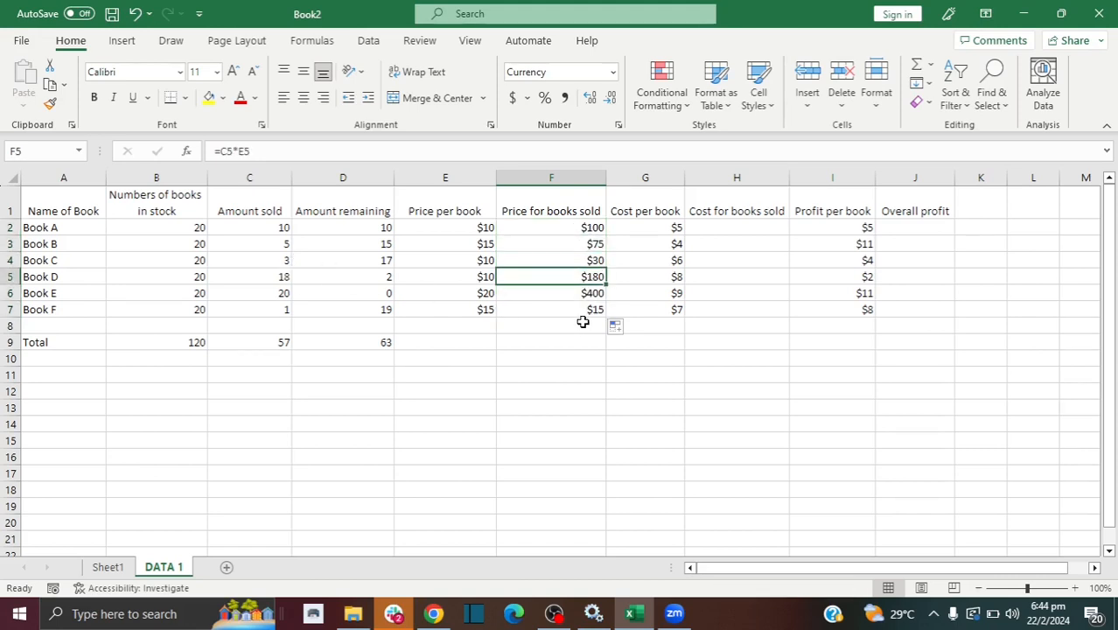
Step: Copy the total formula from D9 across to the price per book and price for books sold columns, E9:F9
click(551, 342)
click(368, 346)
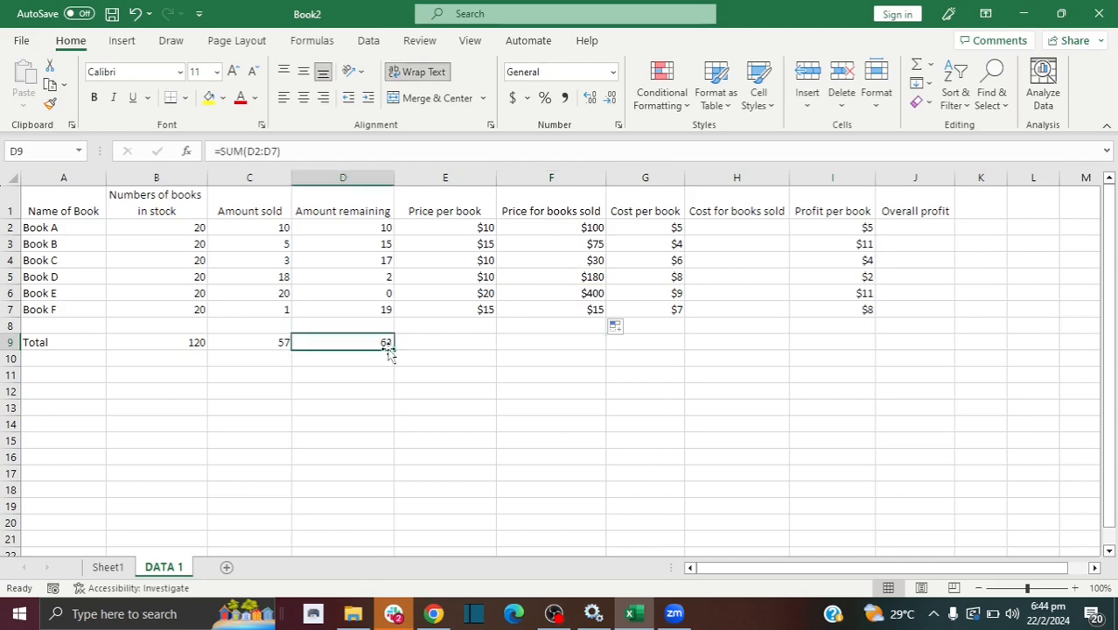
drag(396, 351, 545, 349)
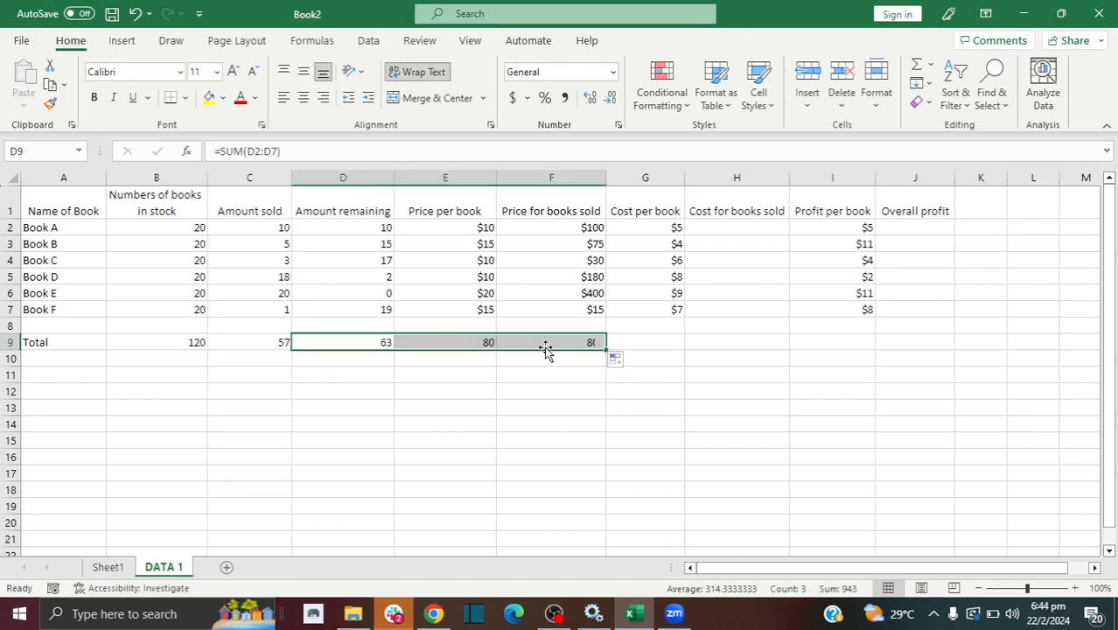
Step: Clear the price per book total in E9 and refill it with the total formula from D9
click(472, 342)
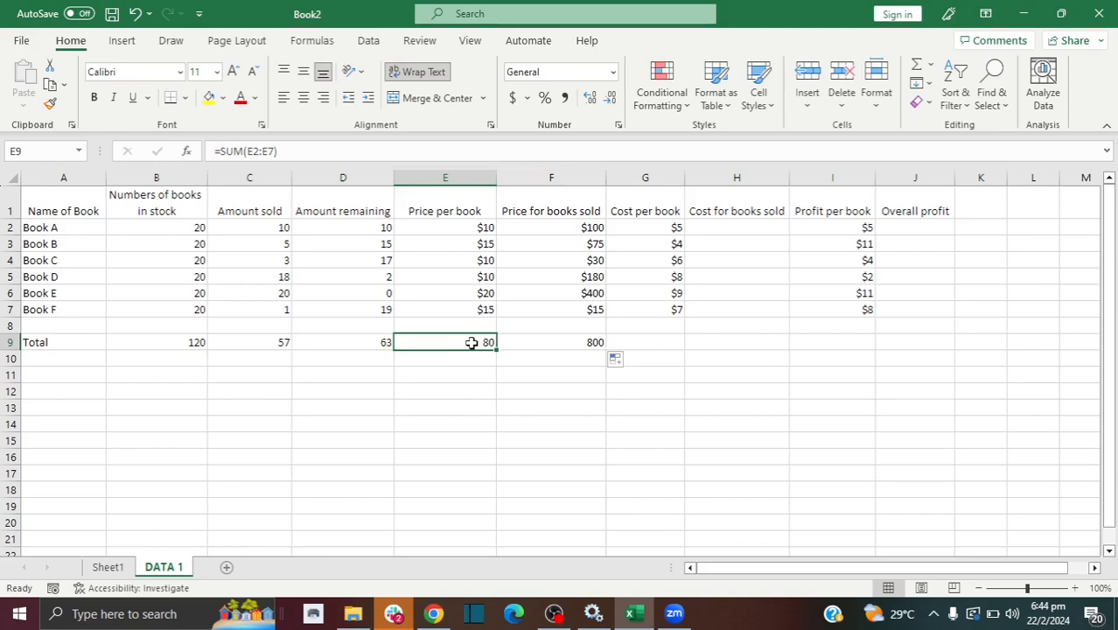
double_click(472, 342)
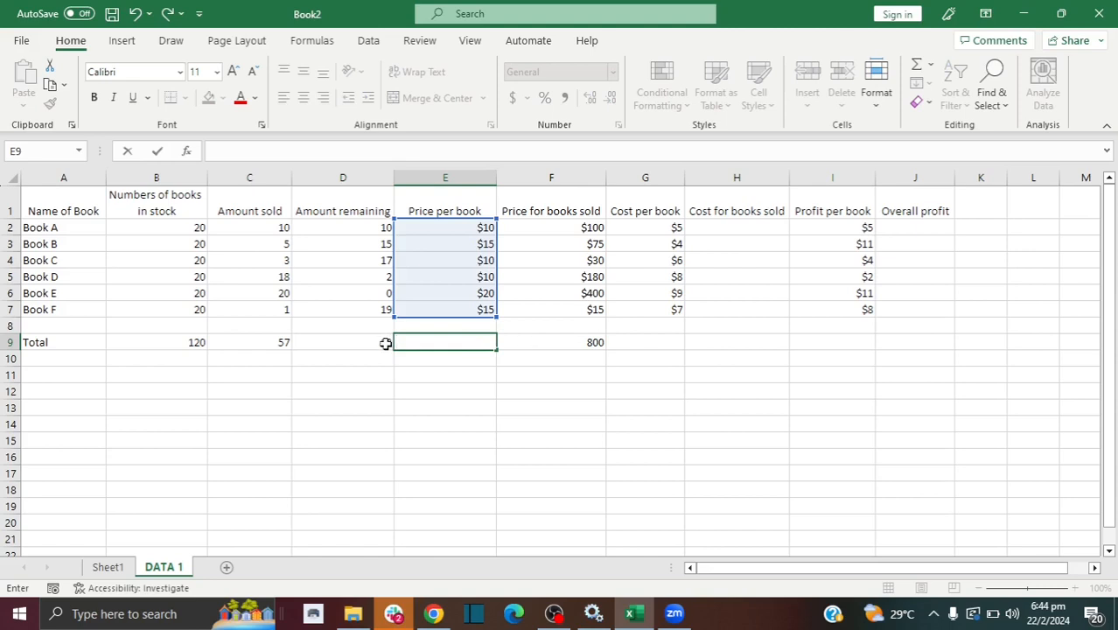
click(389, 344)
drag(392, 349, 465, 345)
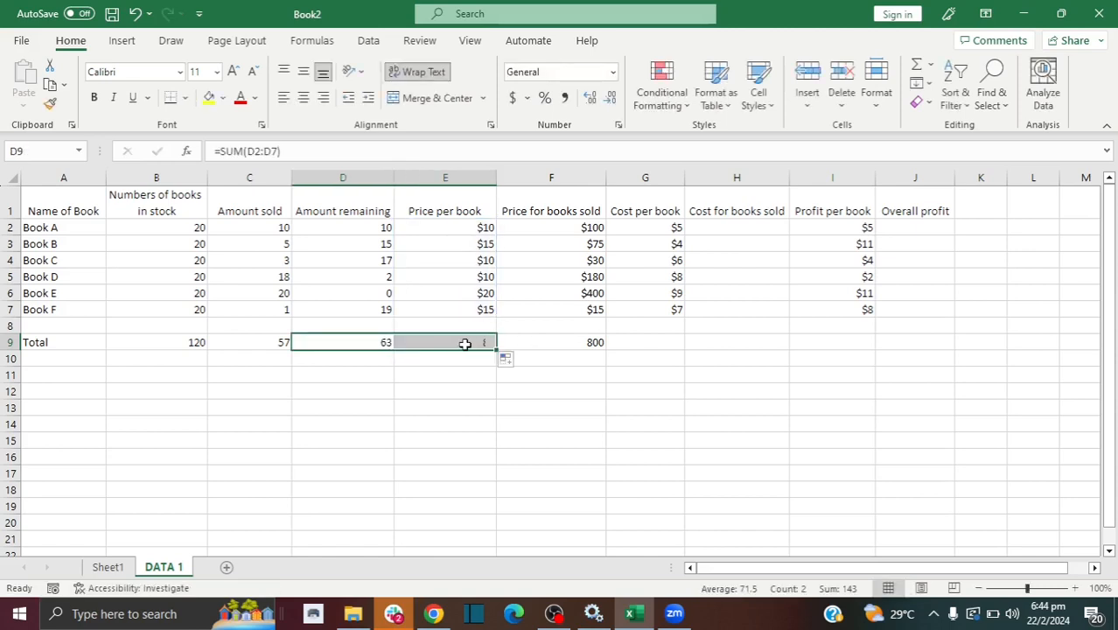
Step: Format the price per book total in E9 as Currency with no decimal places
click(464, 343)
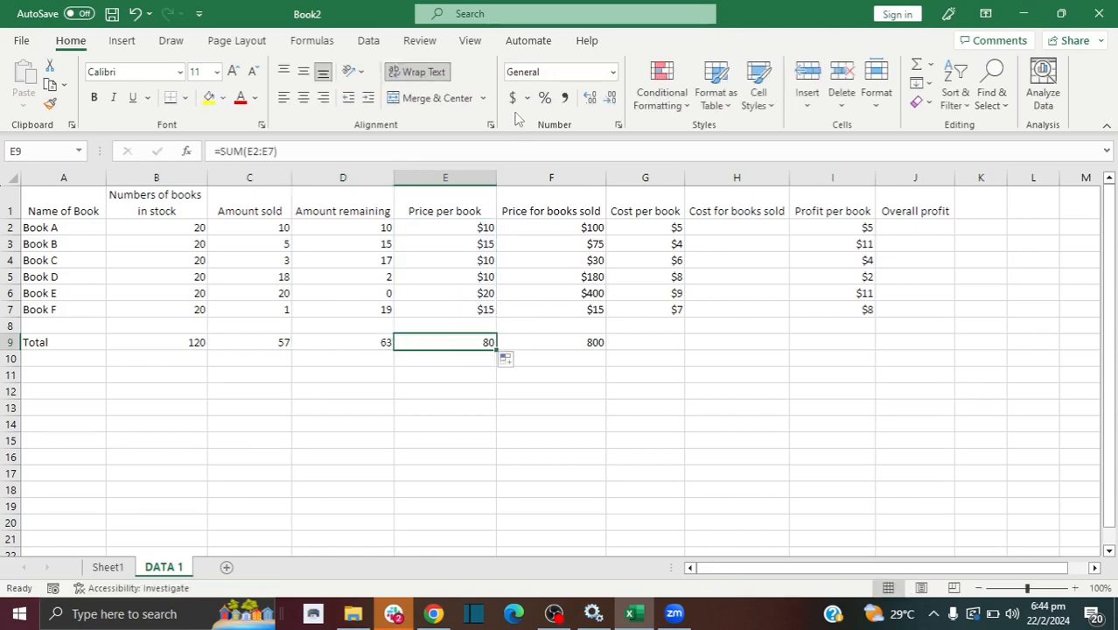
click(602, 72)
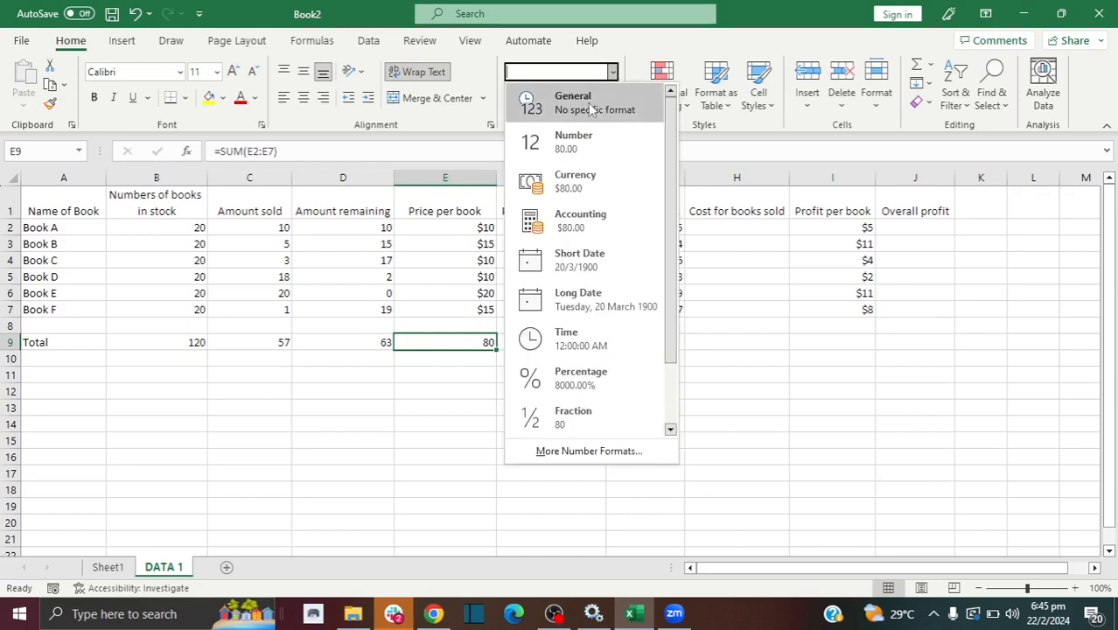
click(575, 186)
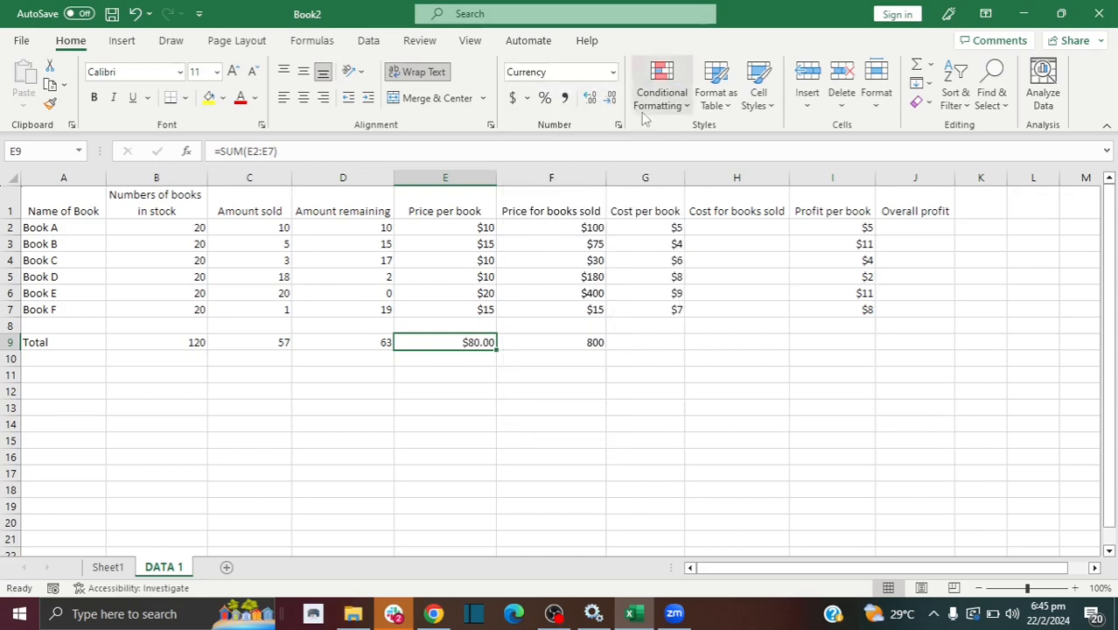
click(611, 99)
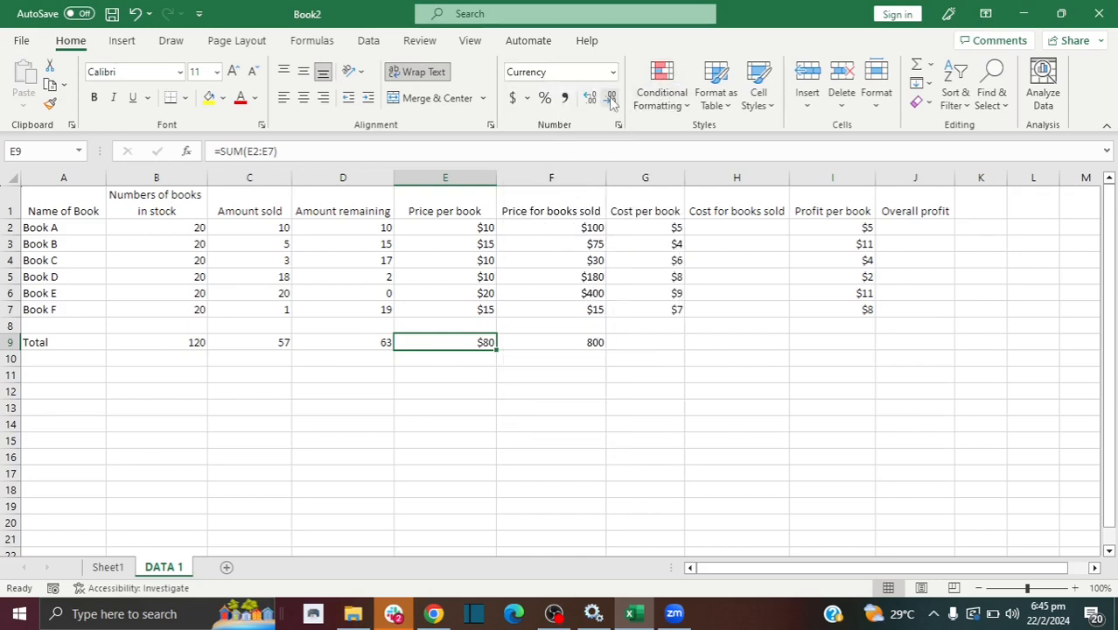
Step: Format the price for books sold total in F9 as Currency with no decimal places
click(594, 343)
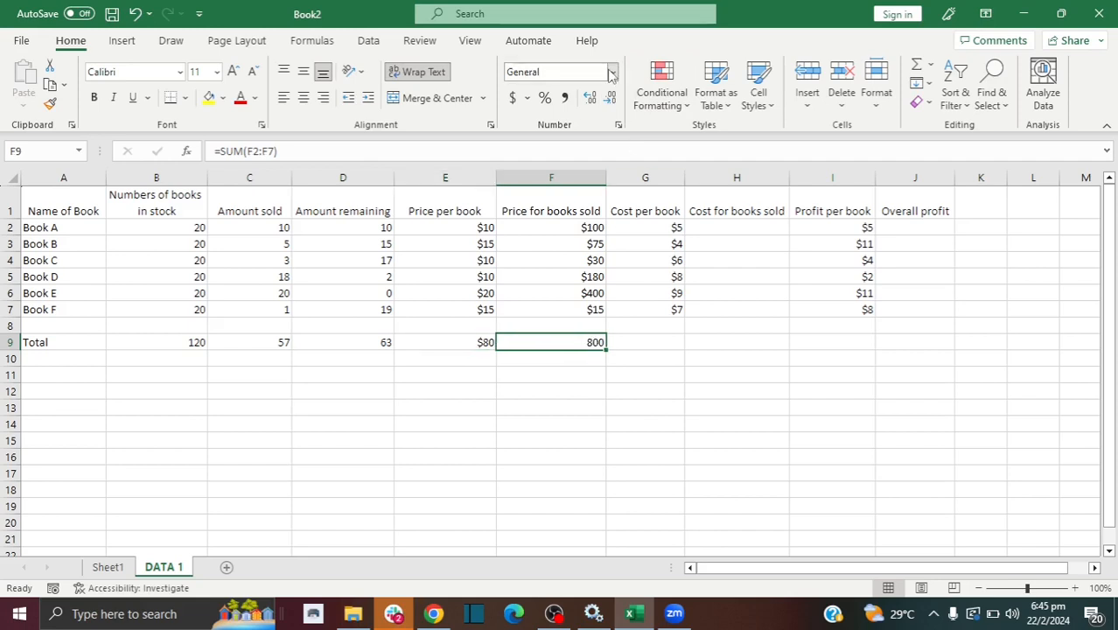
click(613, 71)
click(567, 185)
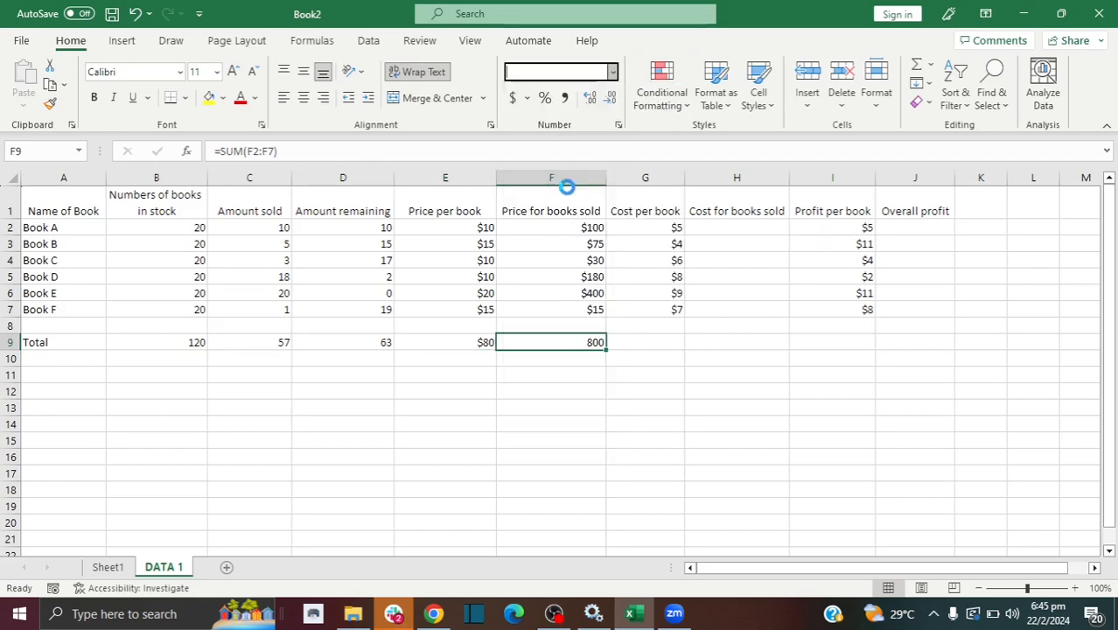
double_click(609, 98)
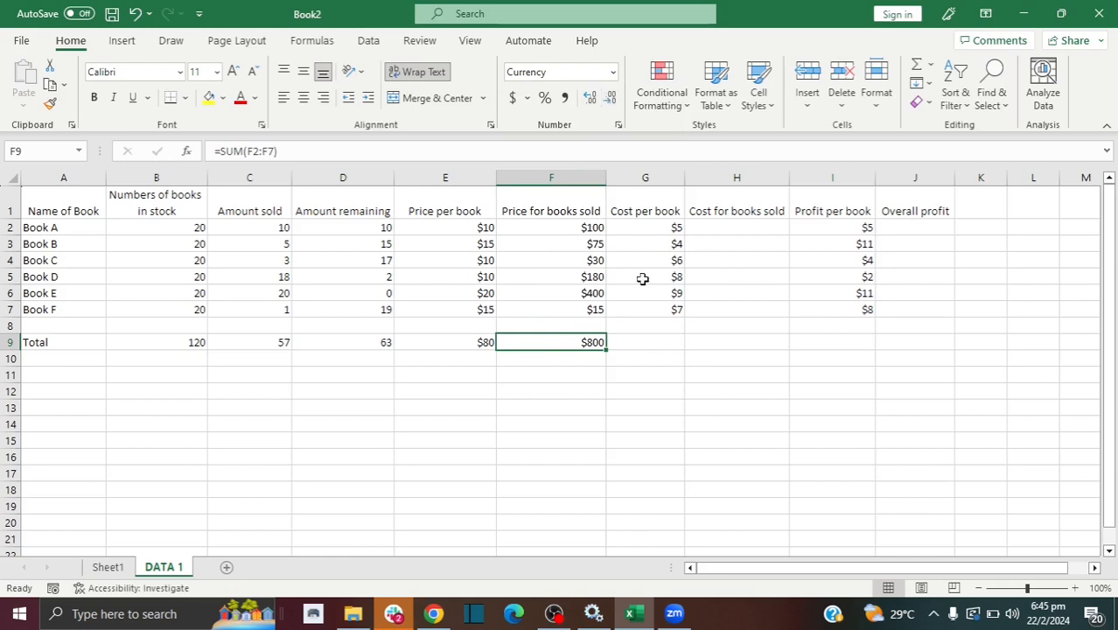
Step: Calculate the cost for books sold in H2 with =C2*G2 and fill the formula down through H7
click(752, 231)
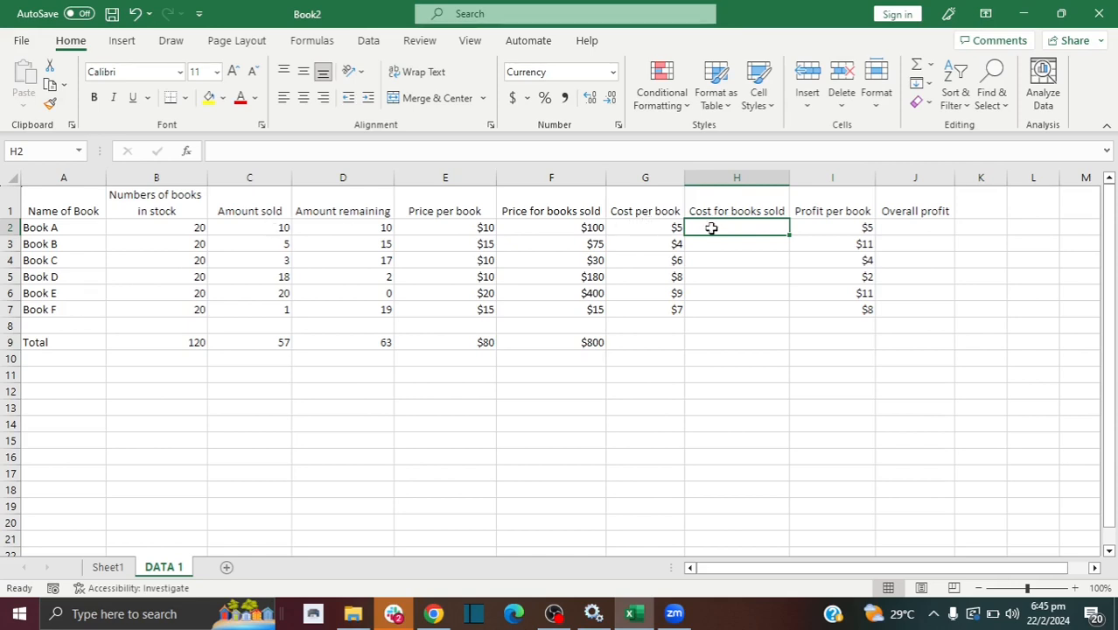
text(=)
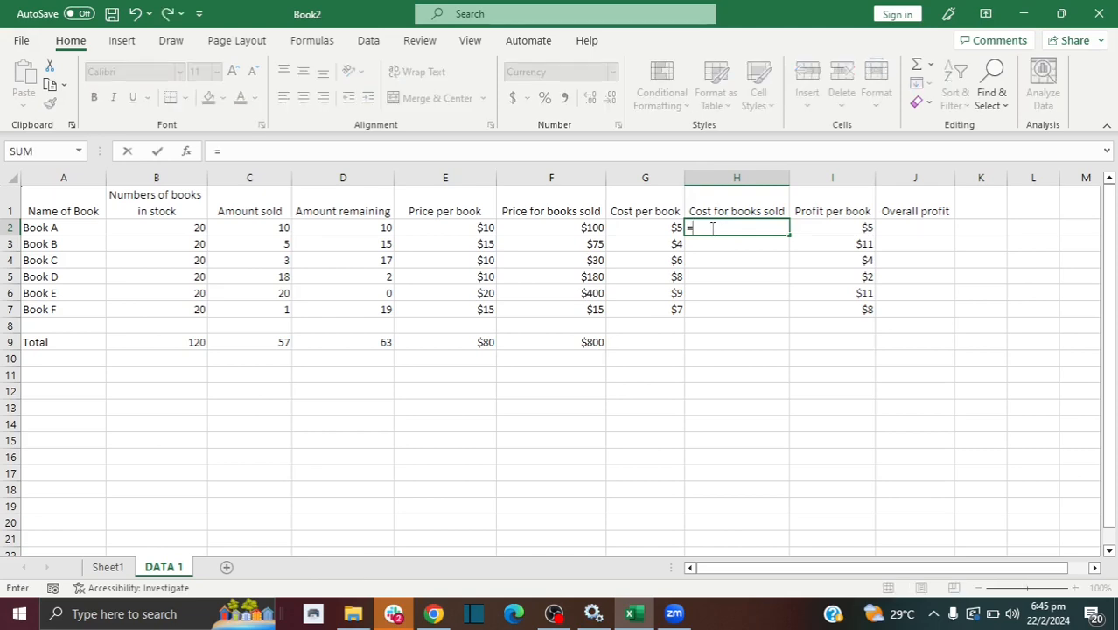
click(252, 227)
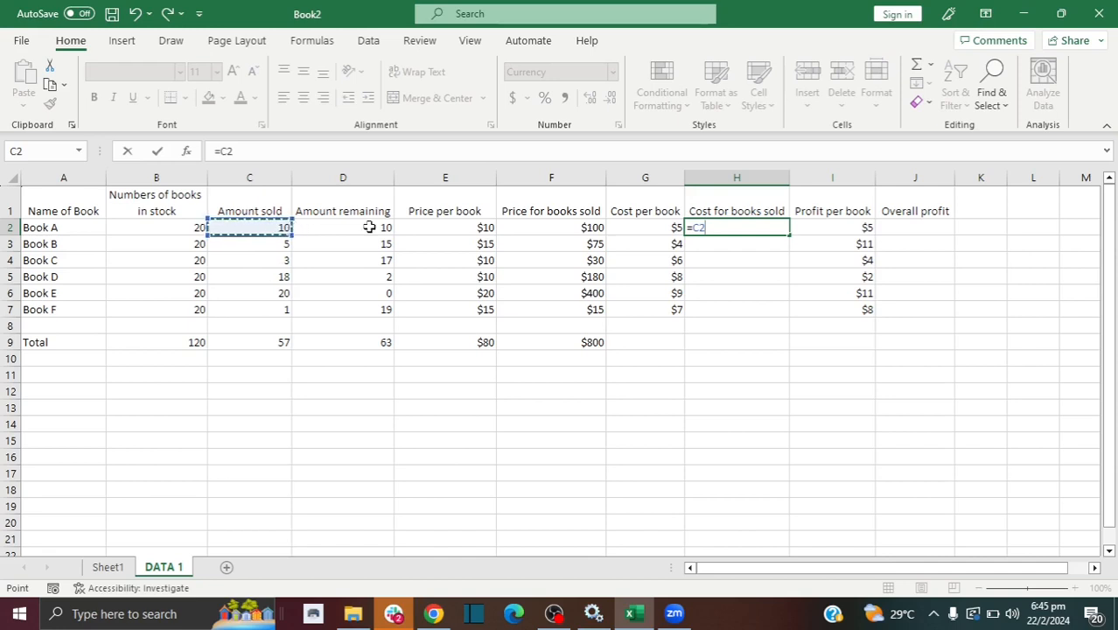
text(*)
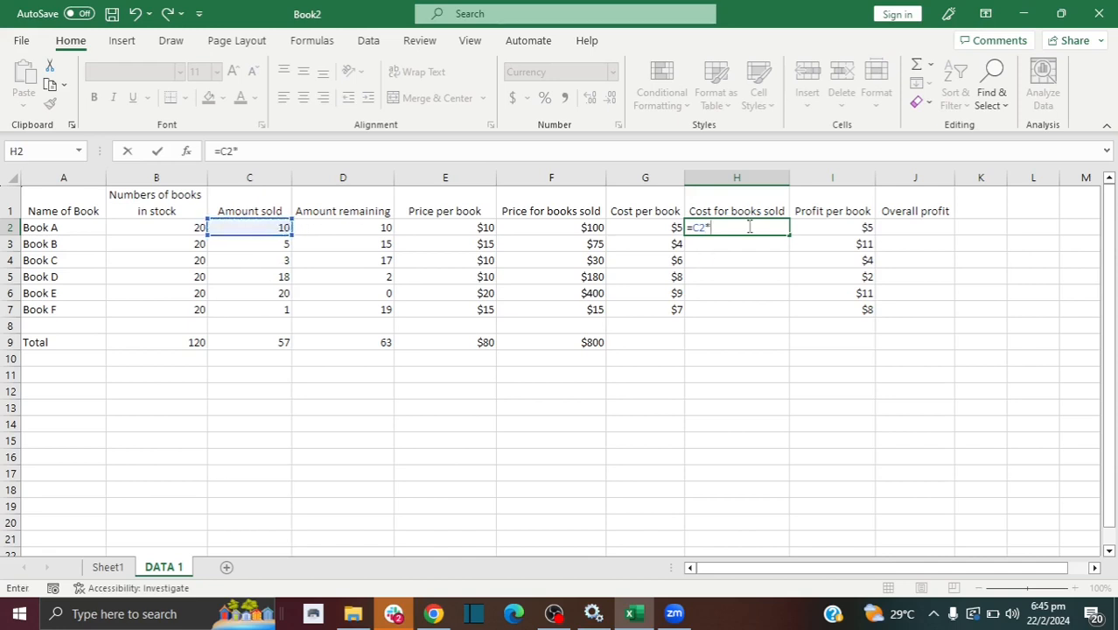
click(664, 227)
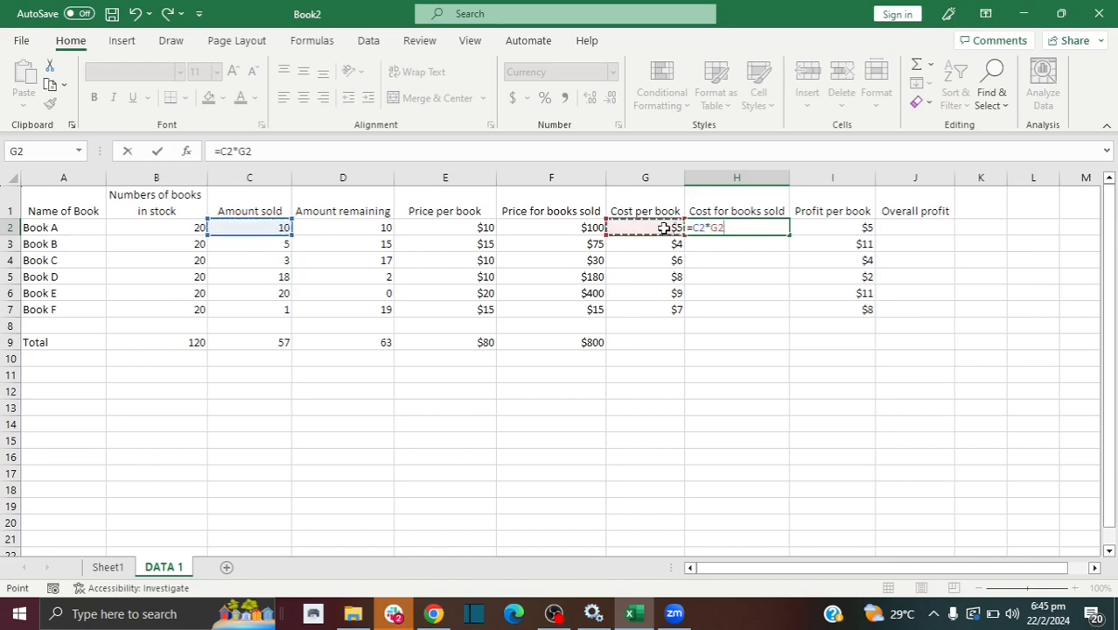
key(Return)
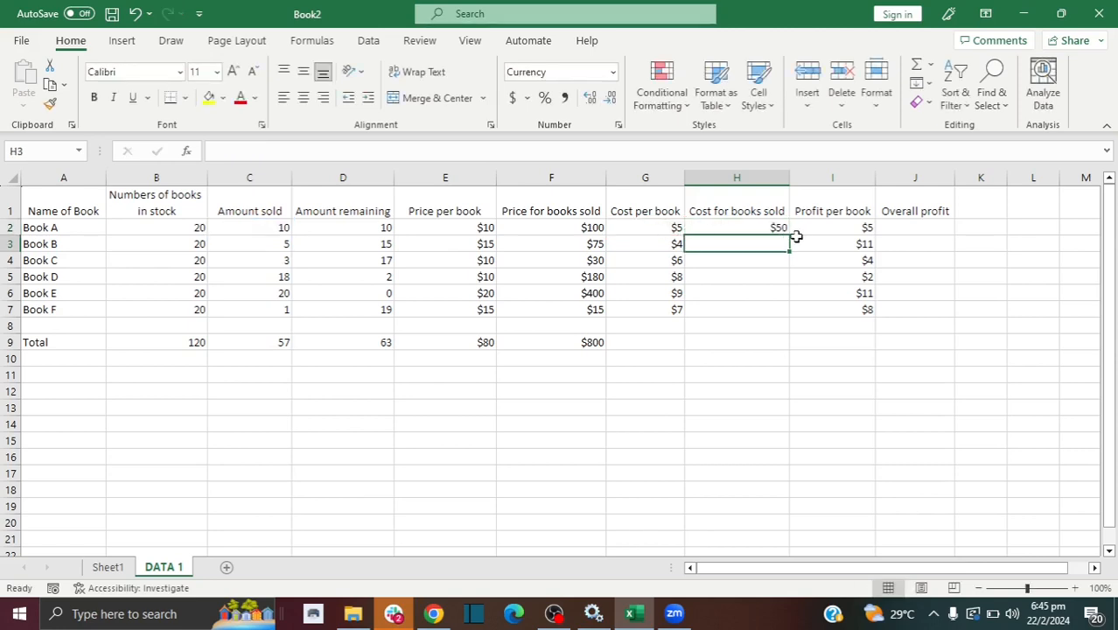
click(774, 225)
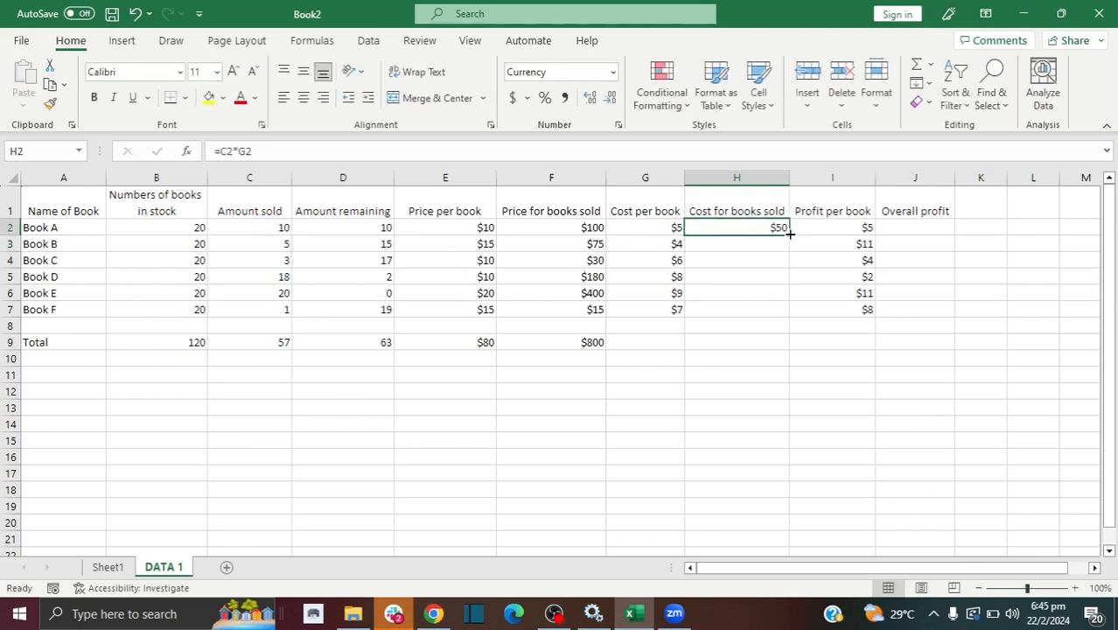
drag(789, 233, 778, 318)
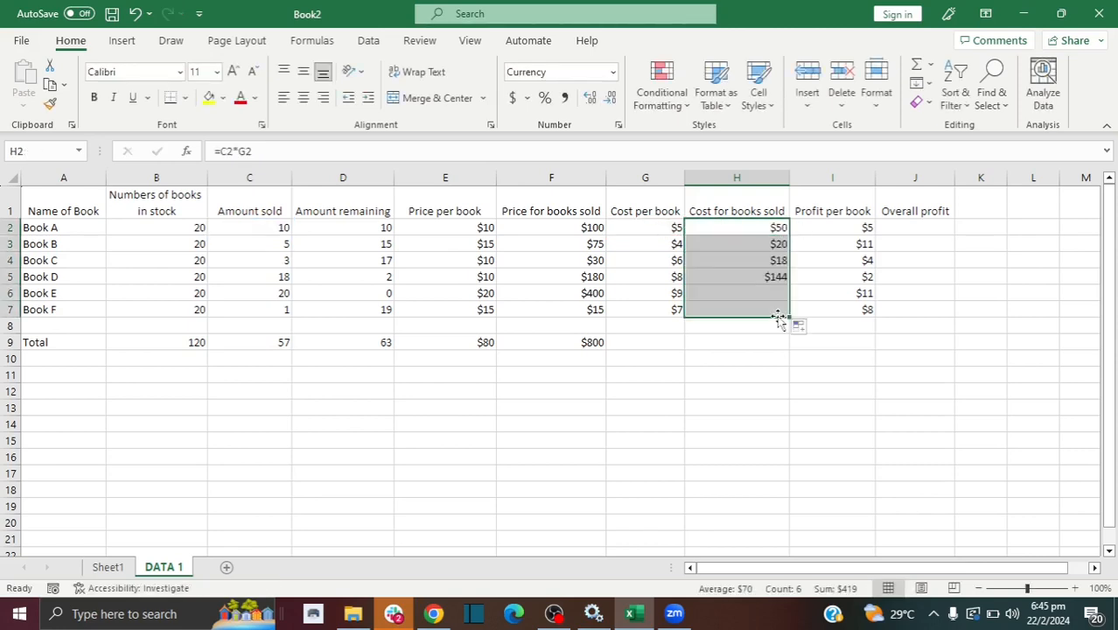
Step: Calculate the overall profit in J2 with =C2*I2 and fill the formula down through J7
click(902, 228)
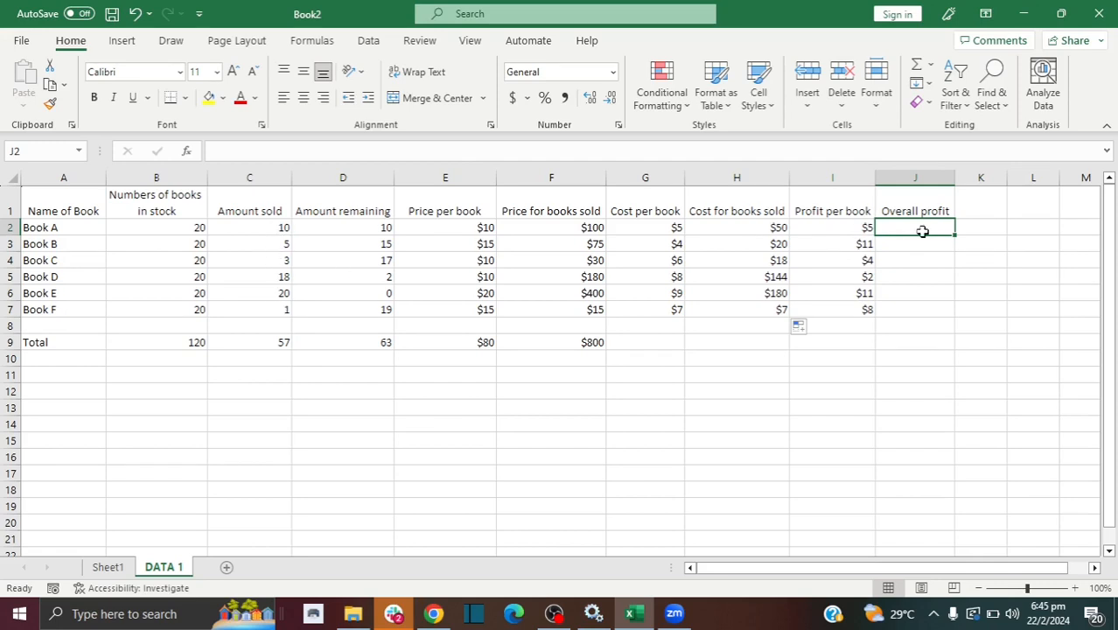
text(=)
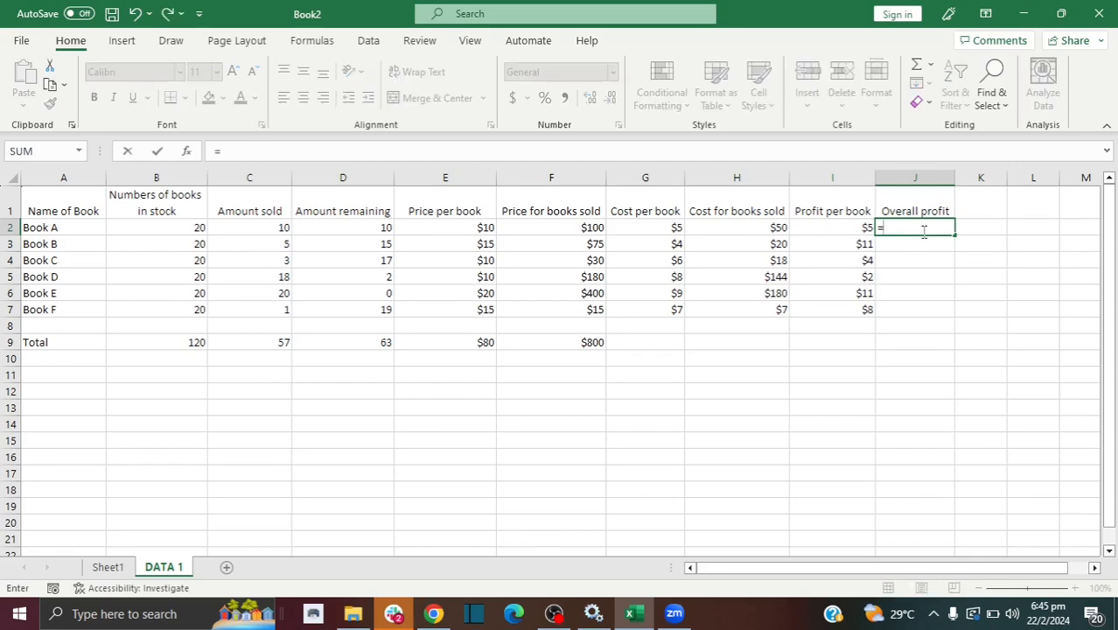
click(253, 229)
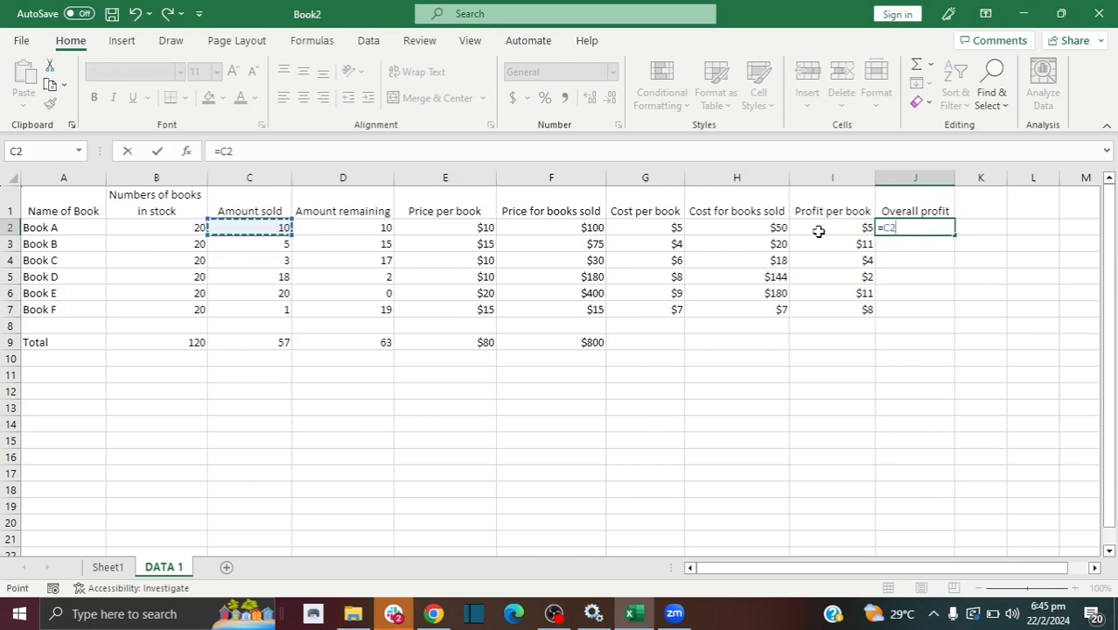
text(*)
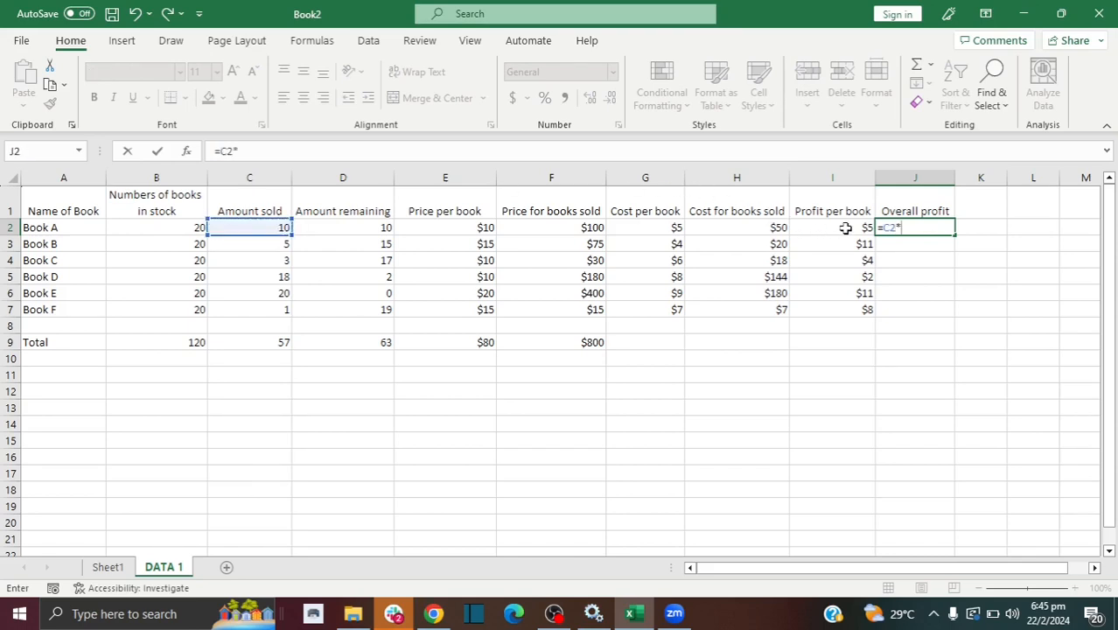
click(845, 229)
key(Return)
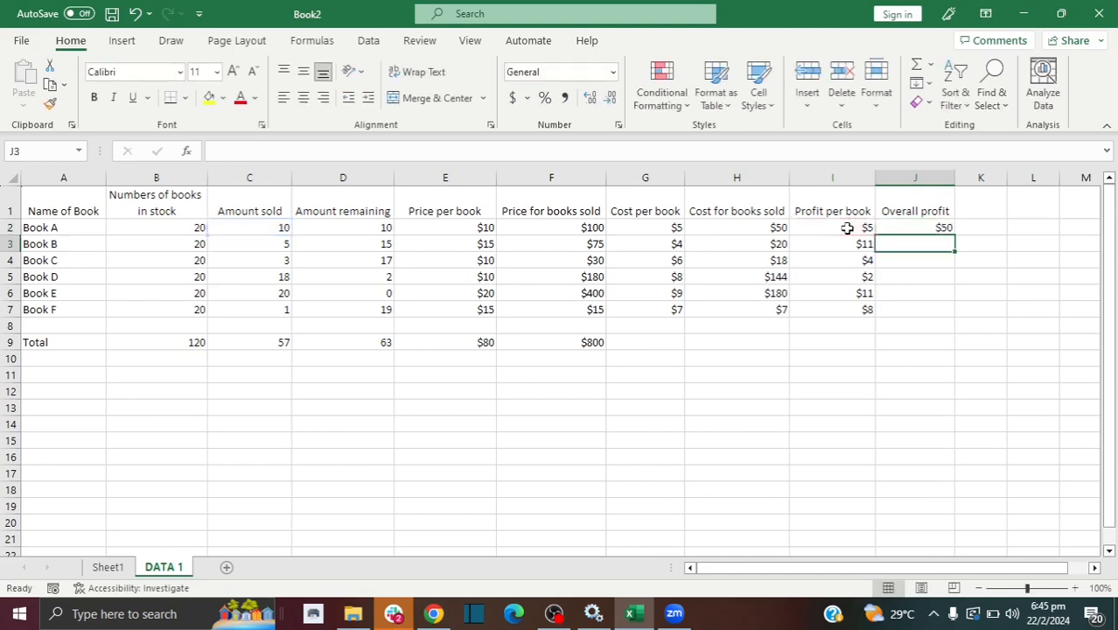
click(936, 227)
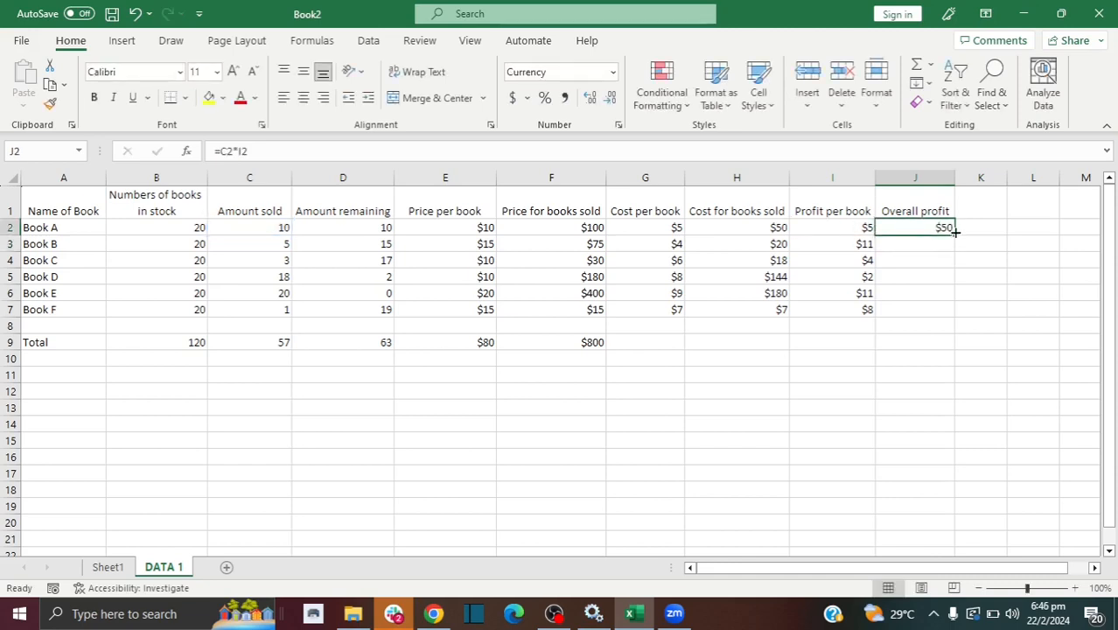
drag(956, 232, 949, 316)
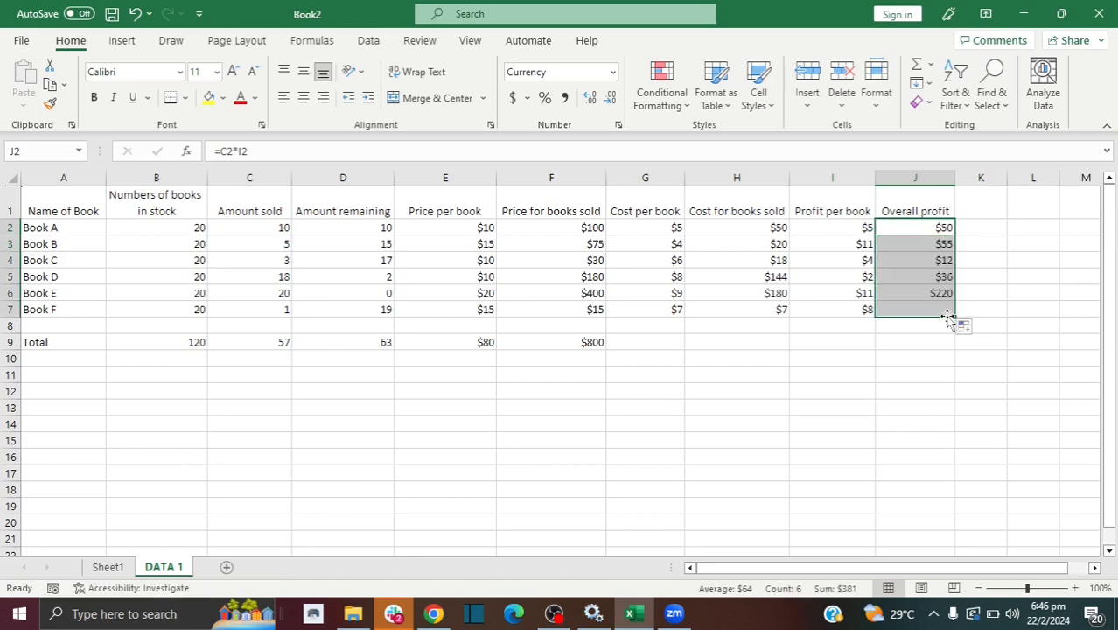
Step: Copy the total formula from F9 across the remaining cost and profit columns, G9:J9
click(564, 344)
drag(605, 350, 927, 346)
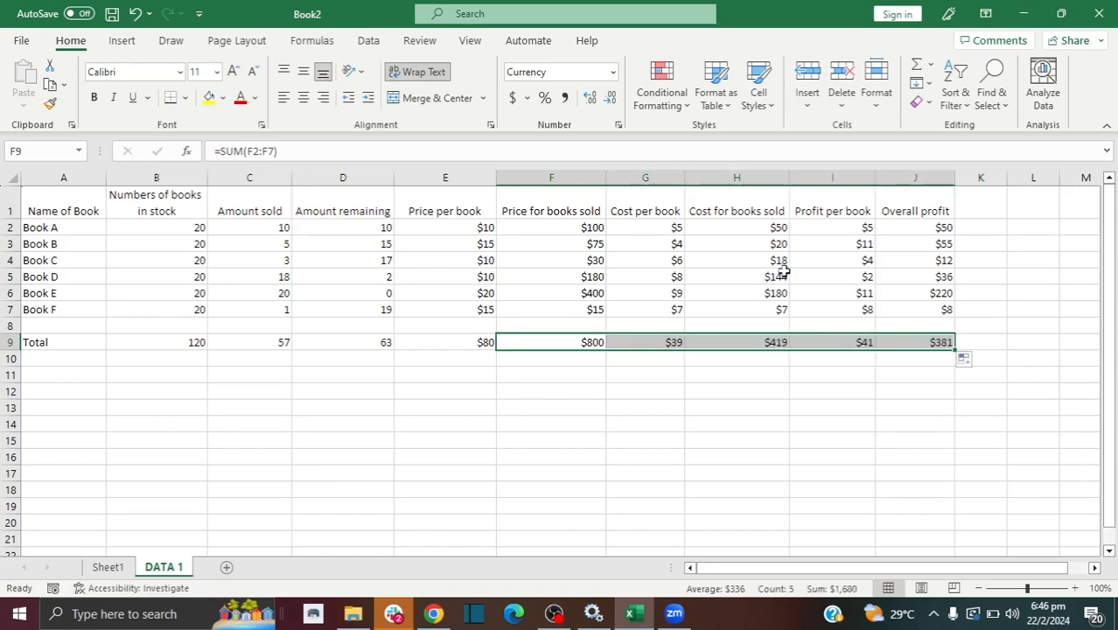
Step: Cross-check the overall profit total in J9 by entering =F9-H9 in F11 and comparing the two cells
click(857, 361)
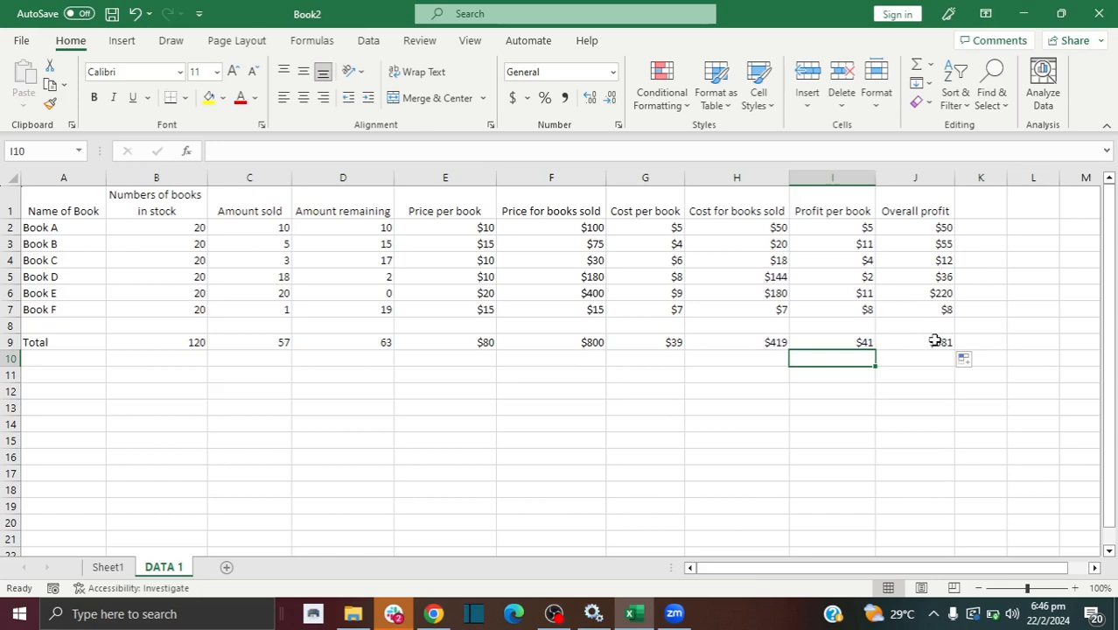
click(562, 377)
text(=)
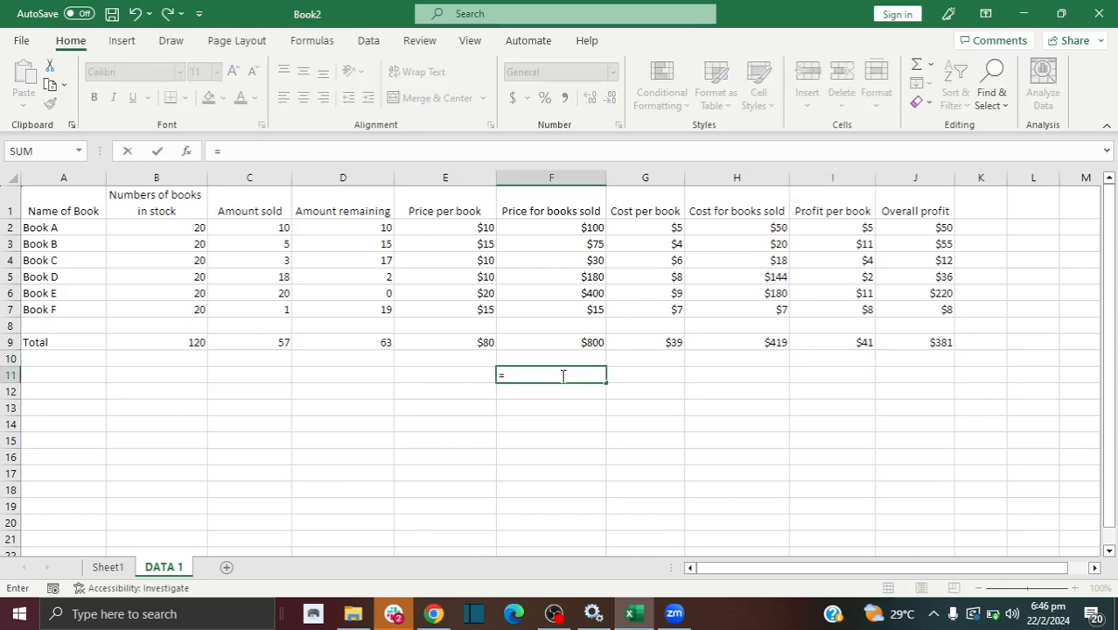
click(566, 341)
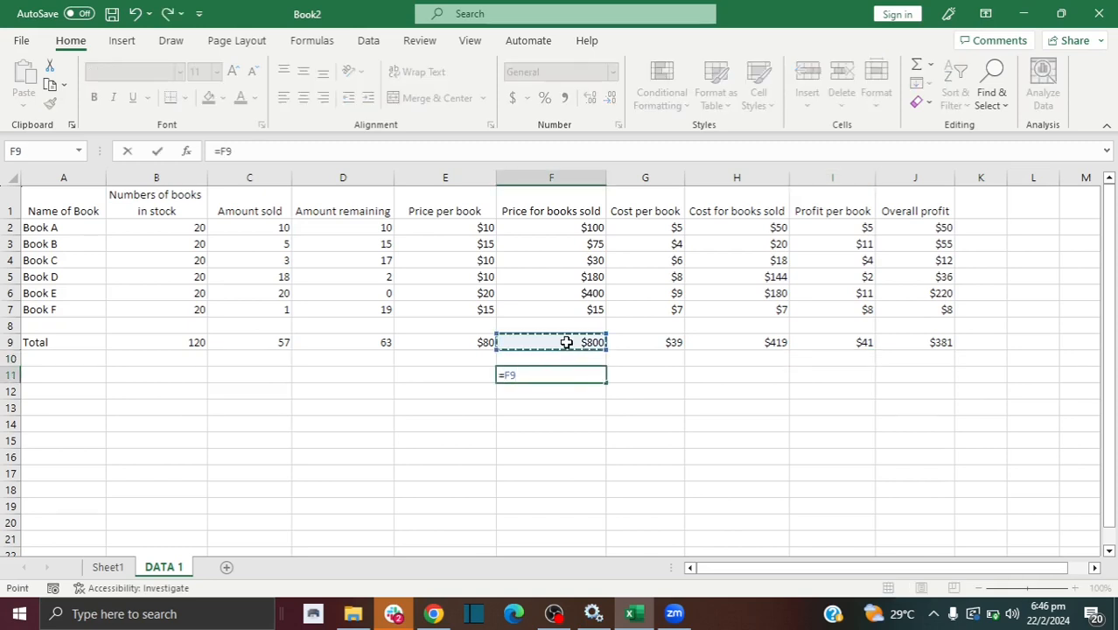
text(-)
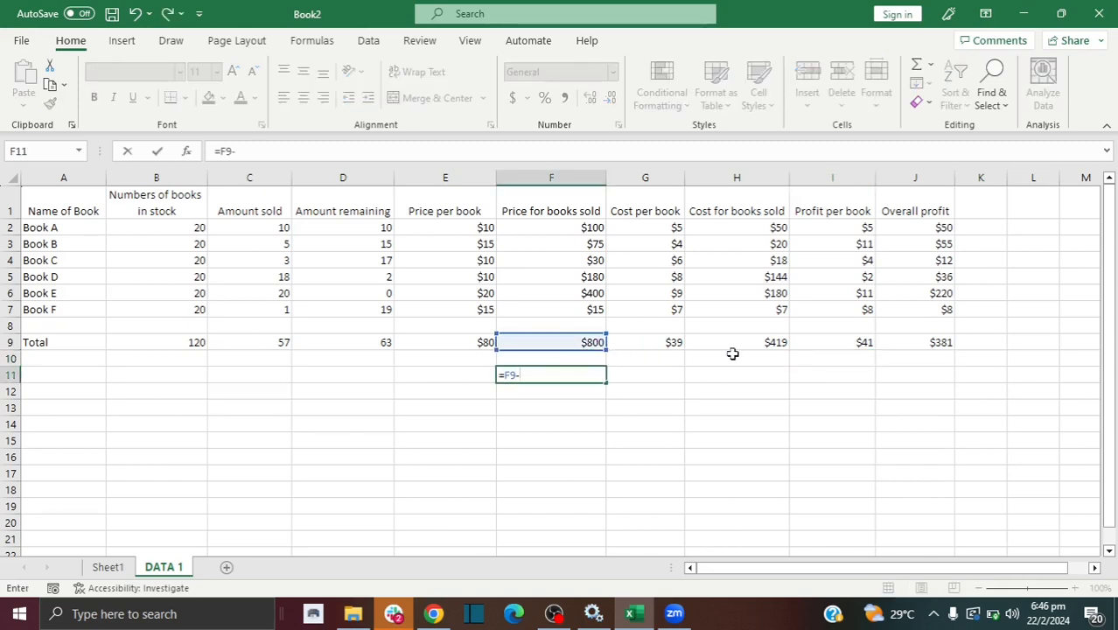
click(761, 352)
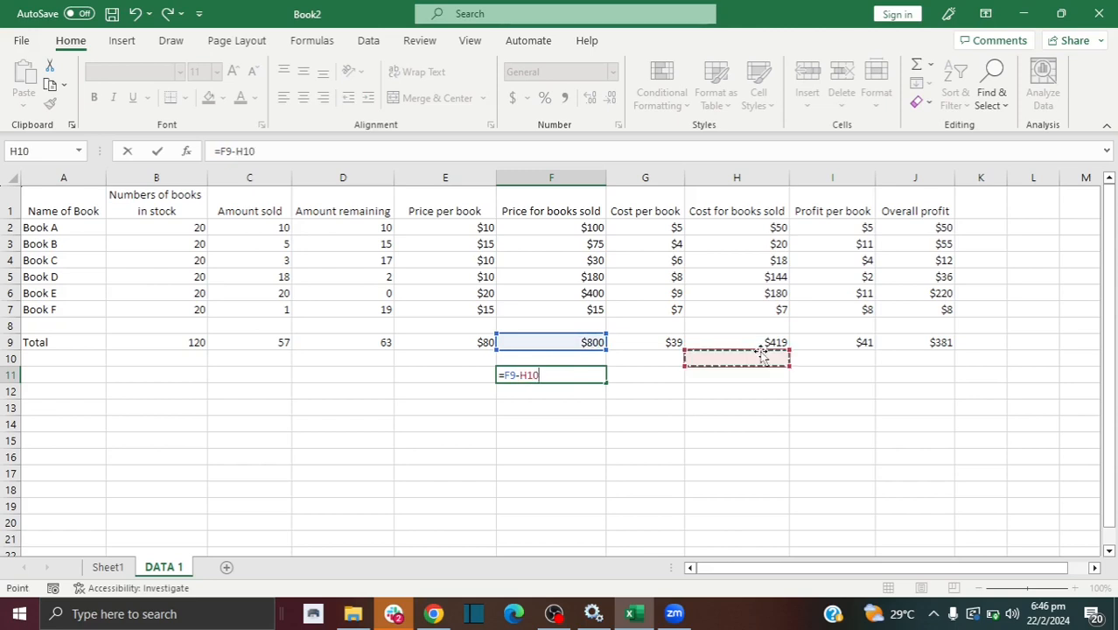
click(756, 340)
key(Return)
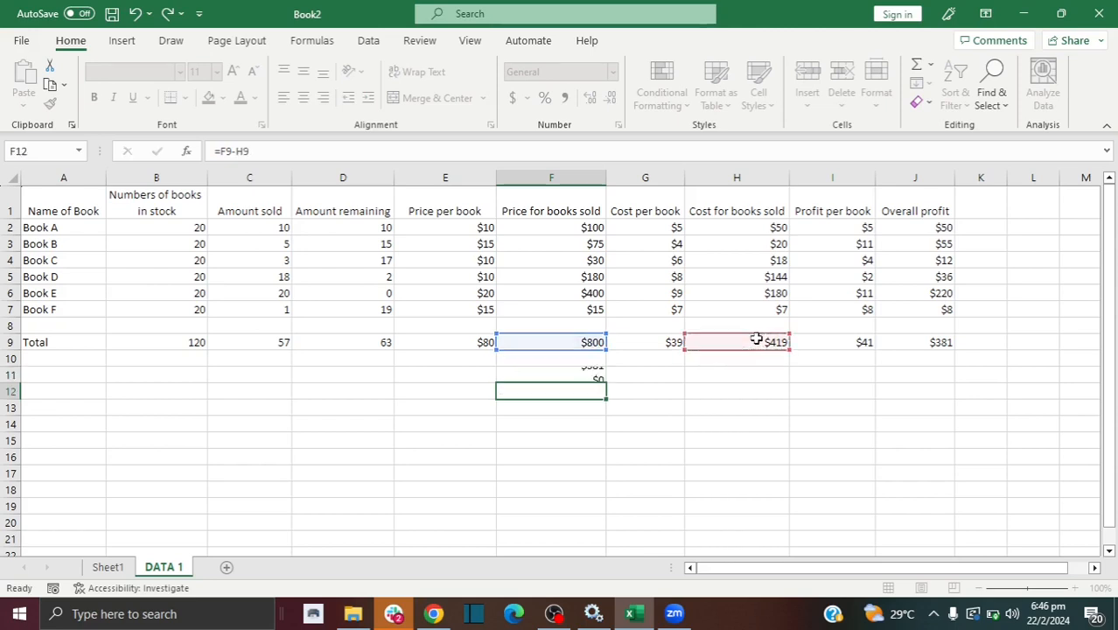
click(934, 343)
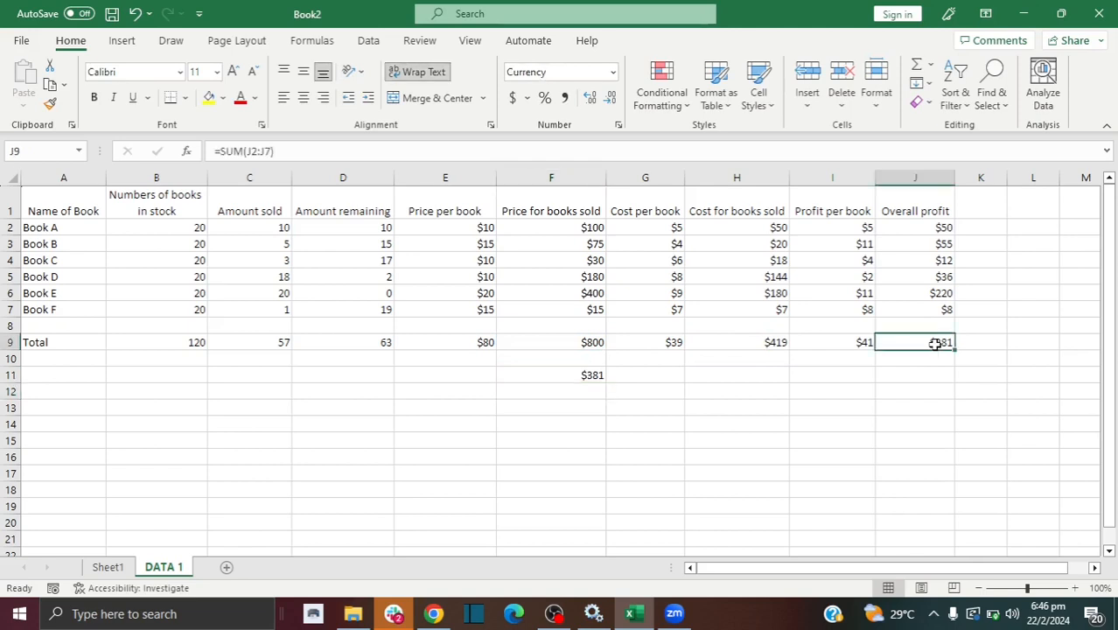
click(598, 376)
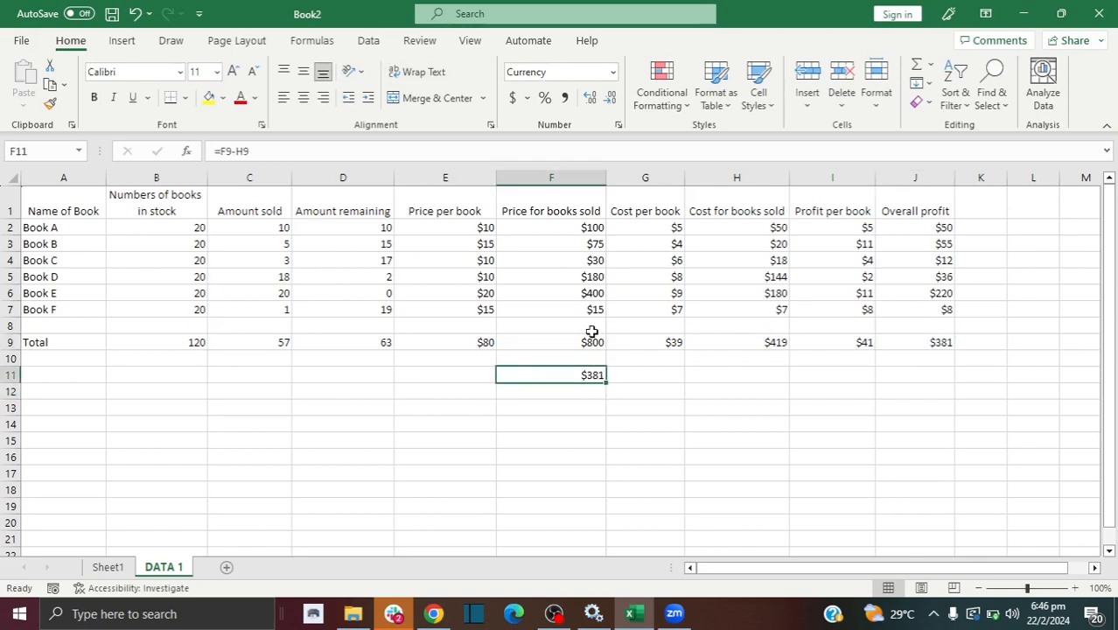
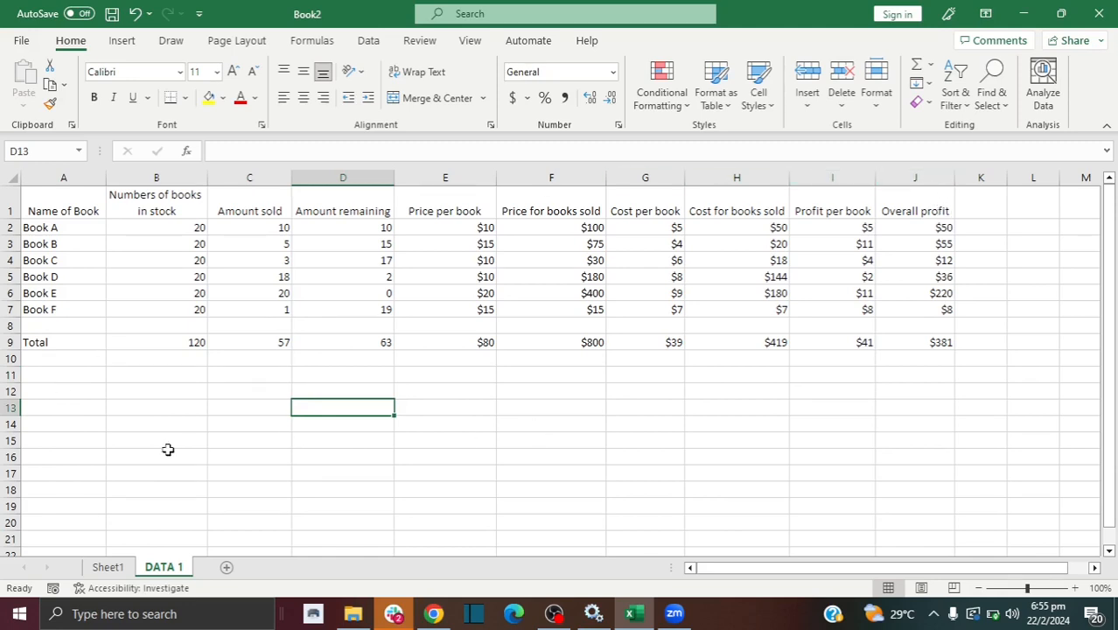
Step: Add a "Bookstore fee" label in A12 with a fee of $2 in B12
click(39, 393)
text(Bo)
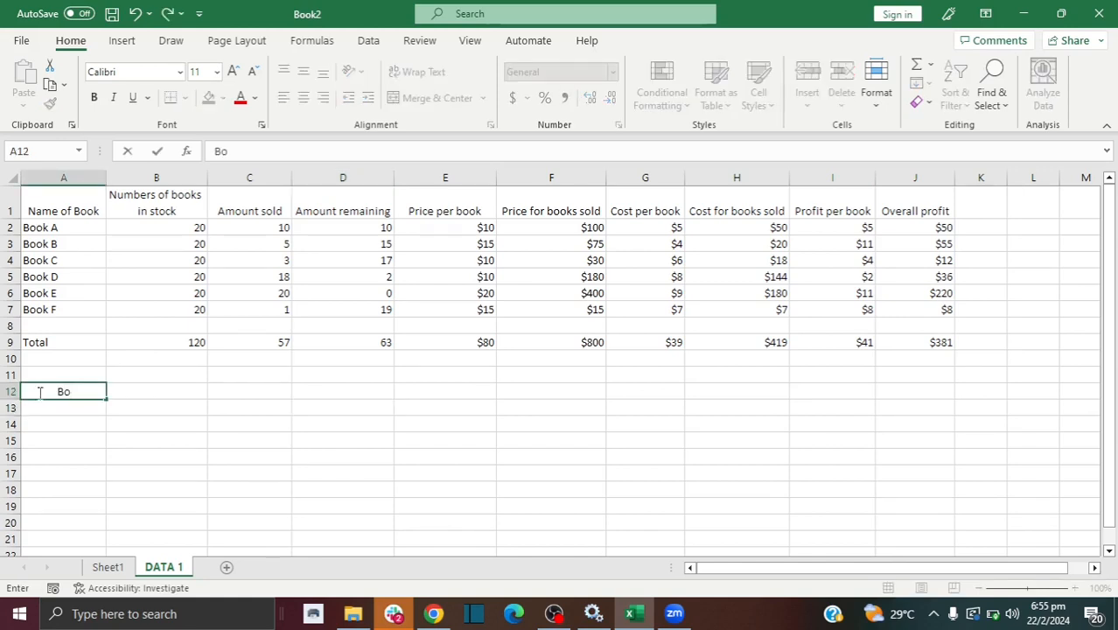
text(okstore fee)
key(Tab)
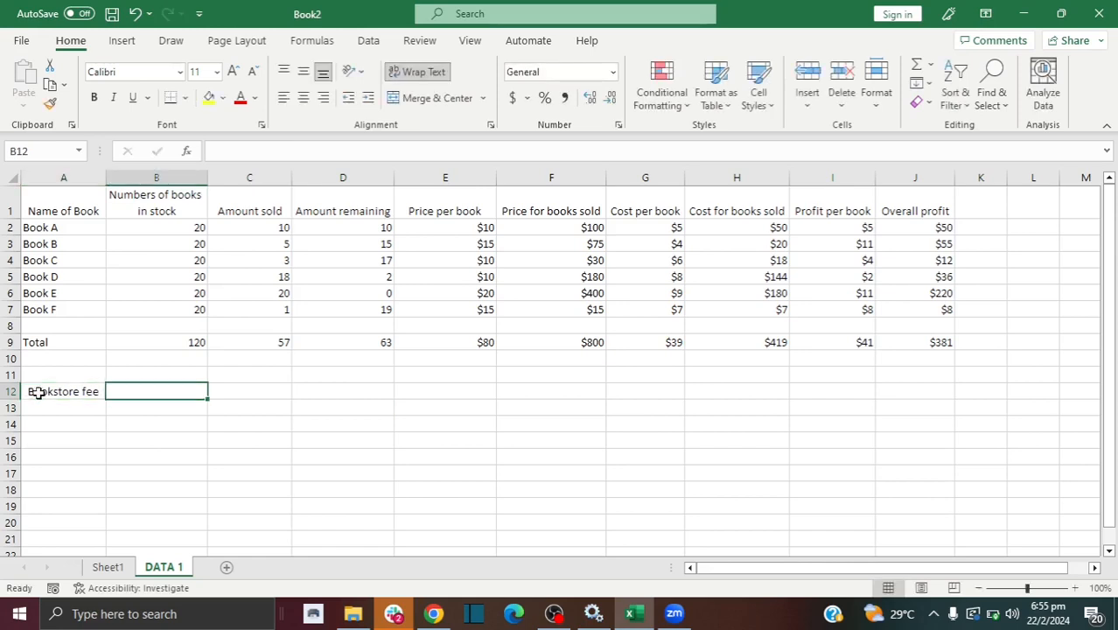
text($2)
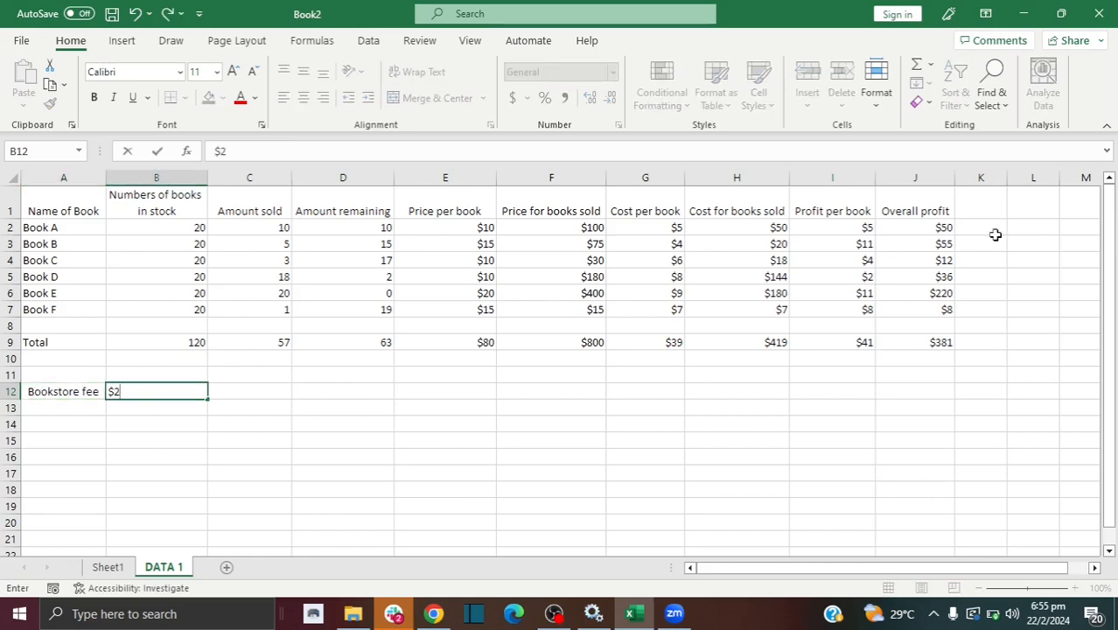
Step: Add the column heading "Profit less bookstore fee" in K1
click(981, 211)
text(Pro)
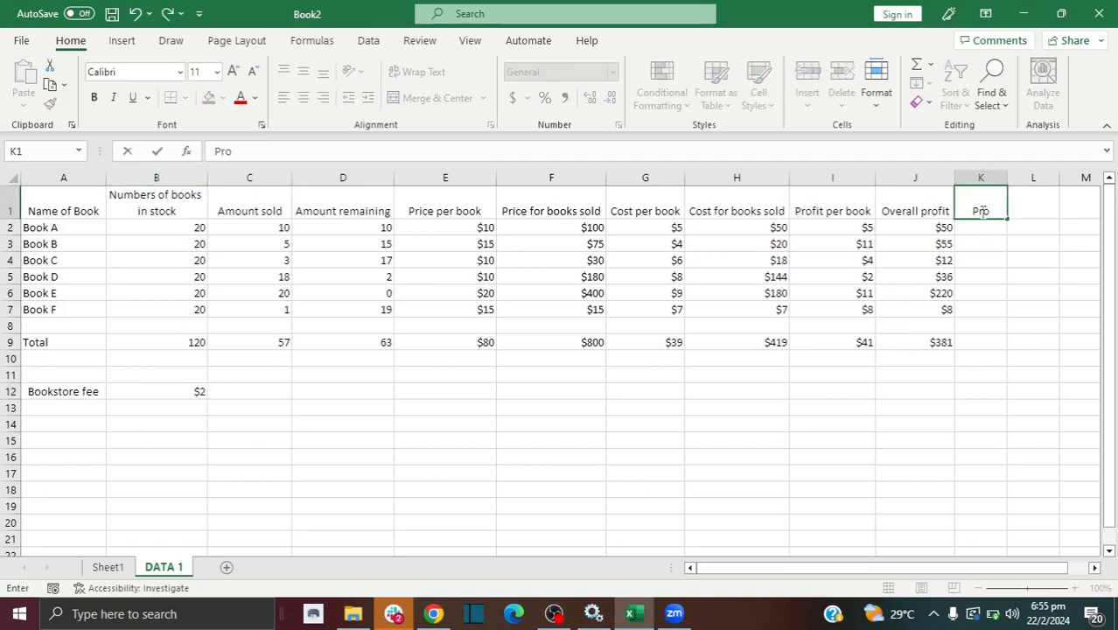
text(fit less b)
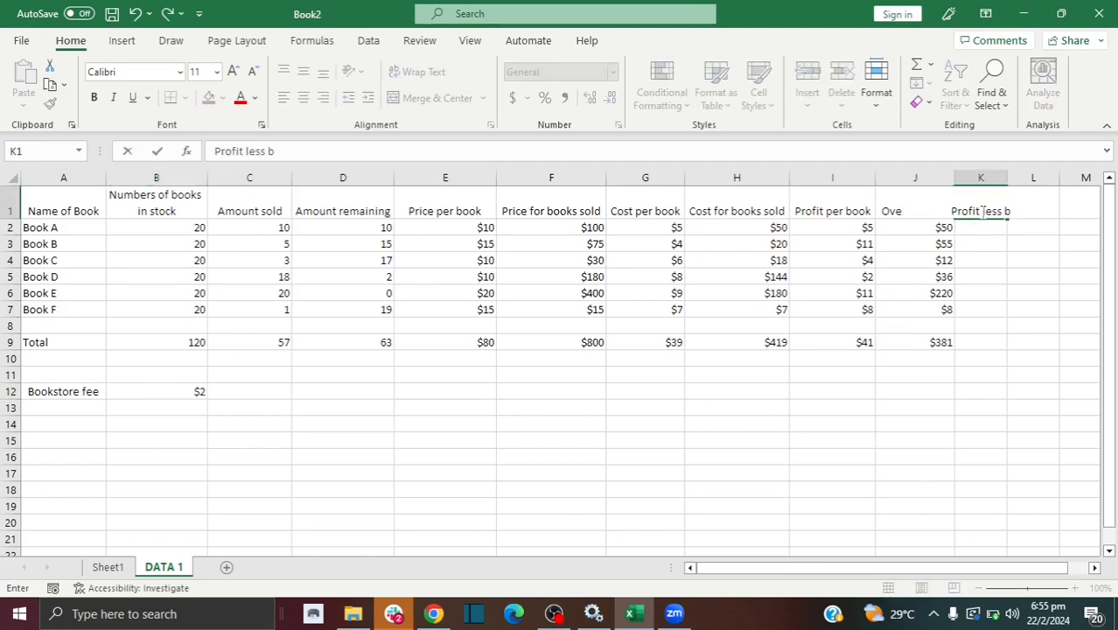
text(ookstore feed)
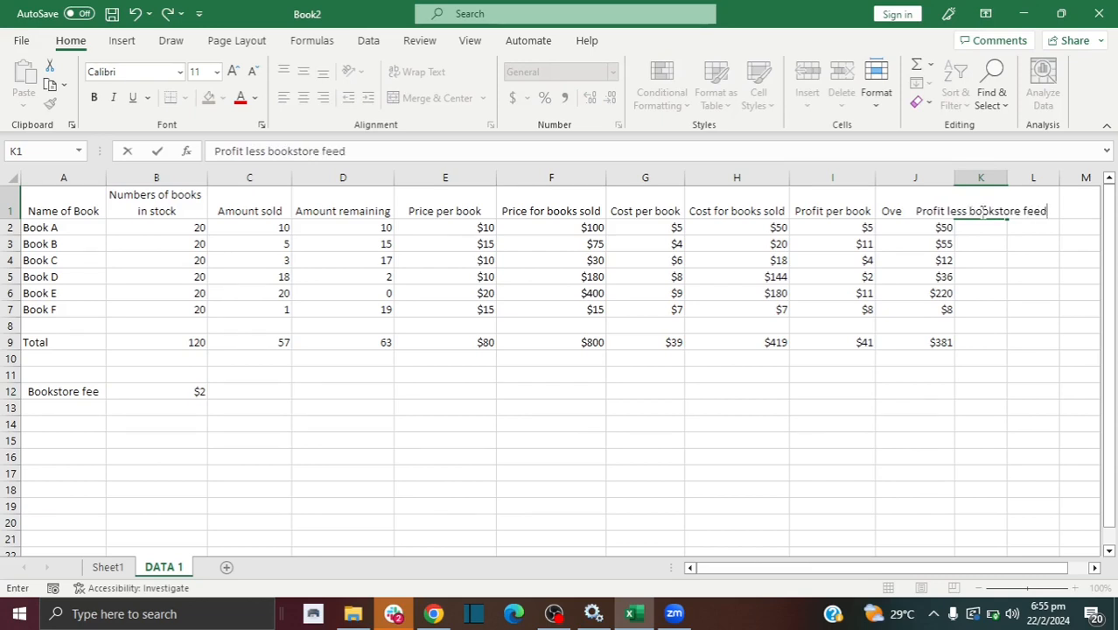
key(BackSpace)
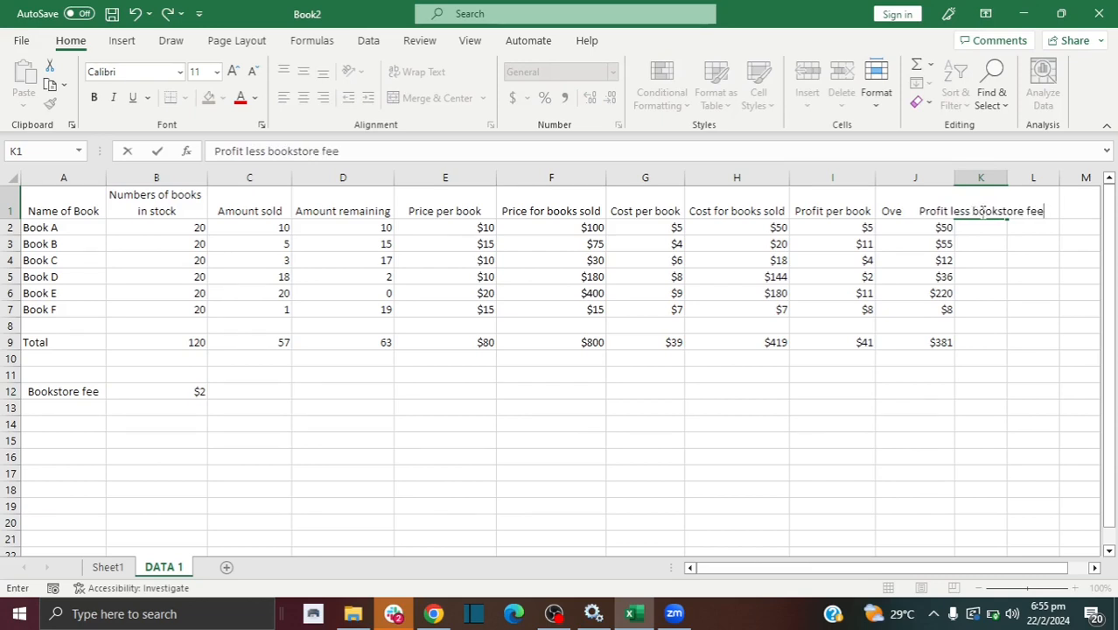
key(Return)
Step: Calculate the profit less bookstore fee in K2 with =J2-B12 and fill the formula down through K7
click(968, 229)
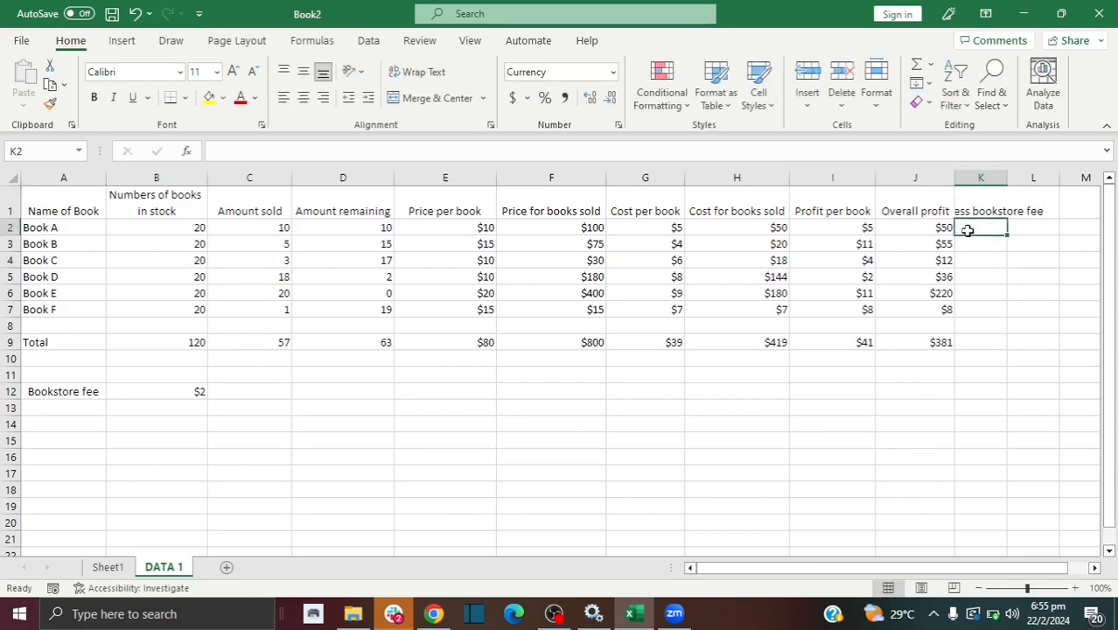
text(=)
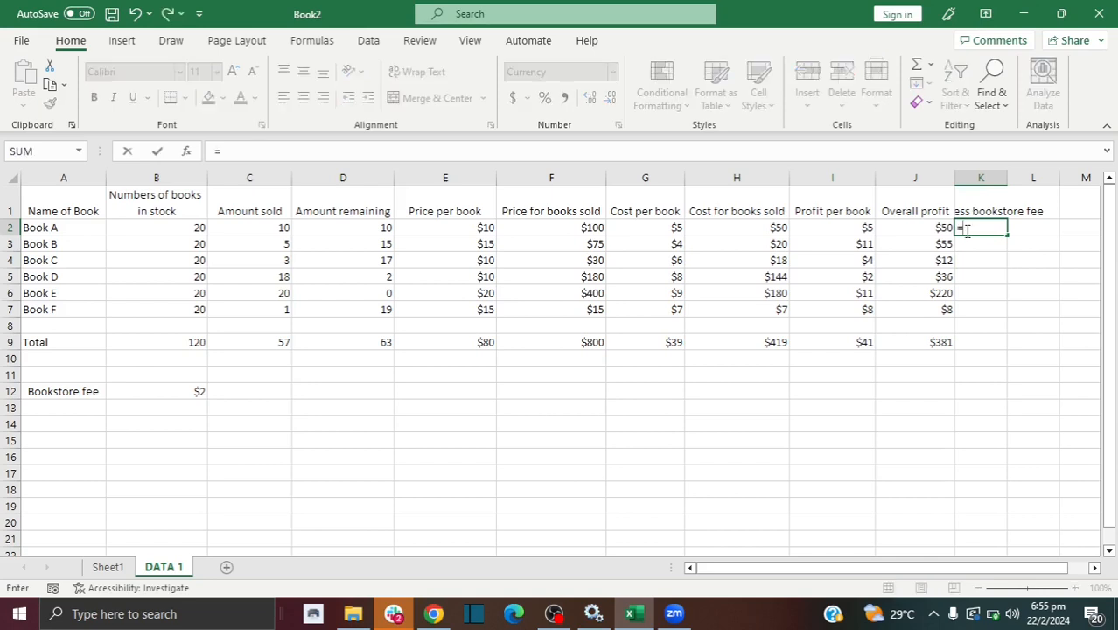
click(933, 230)
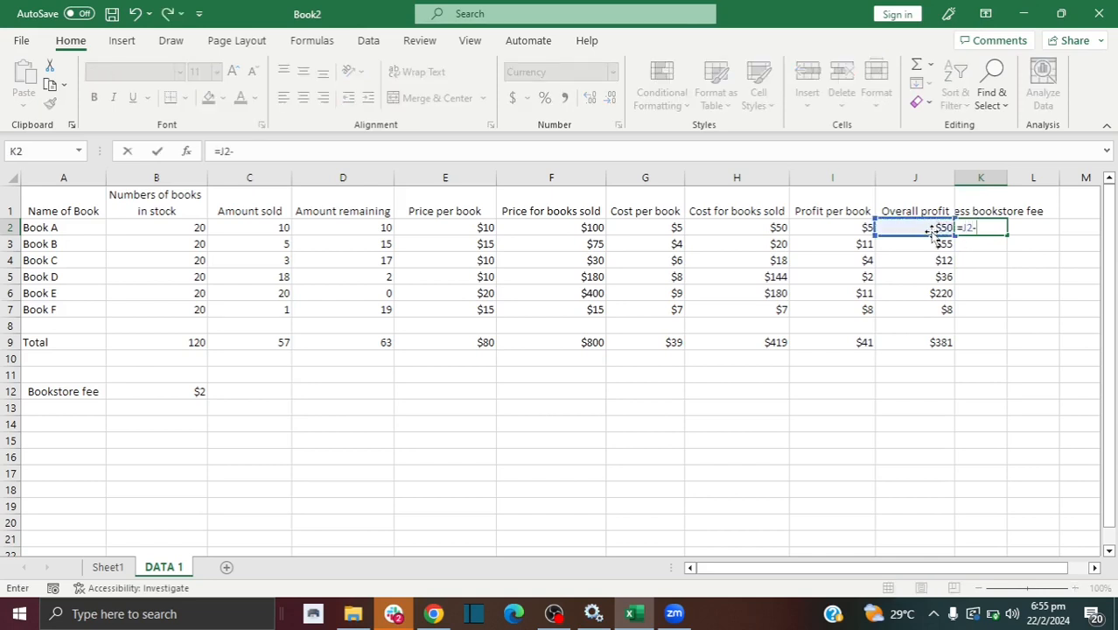
text(-)
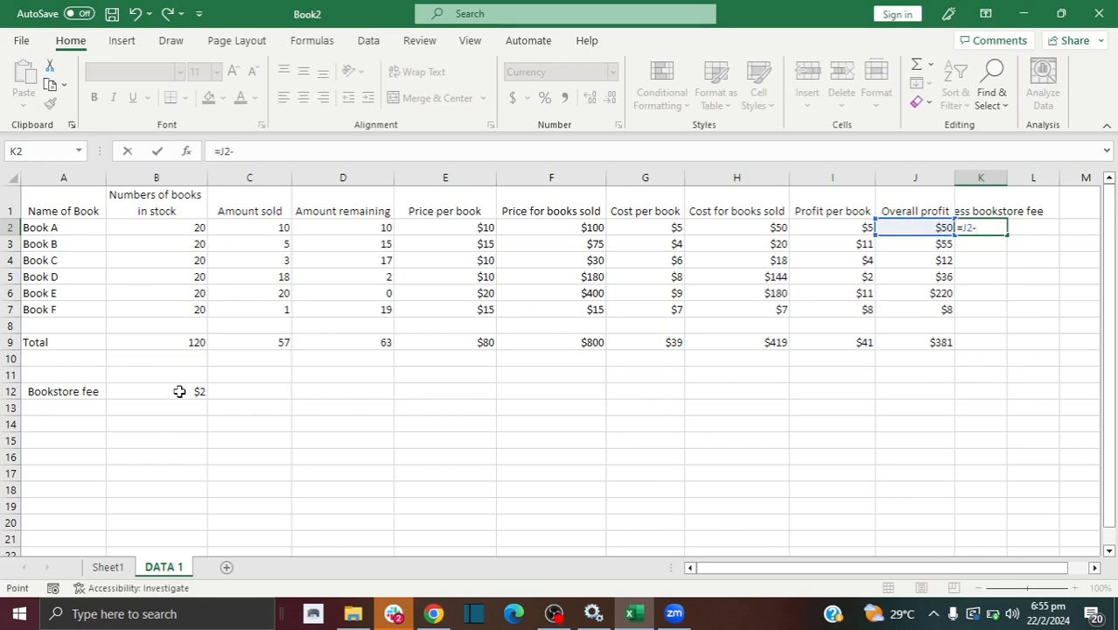
click(179, 391)
key(Return)
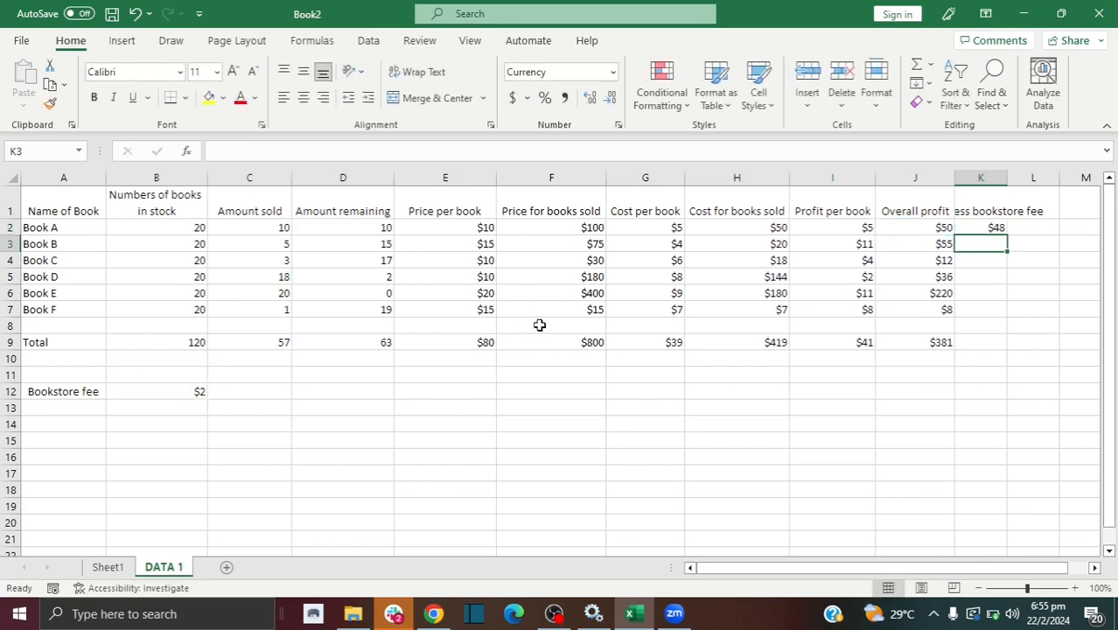
click(979, 228)
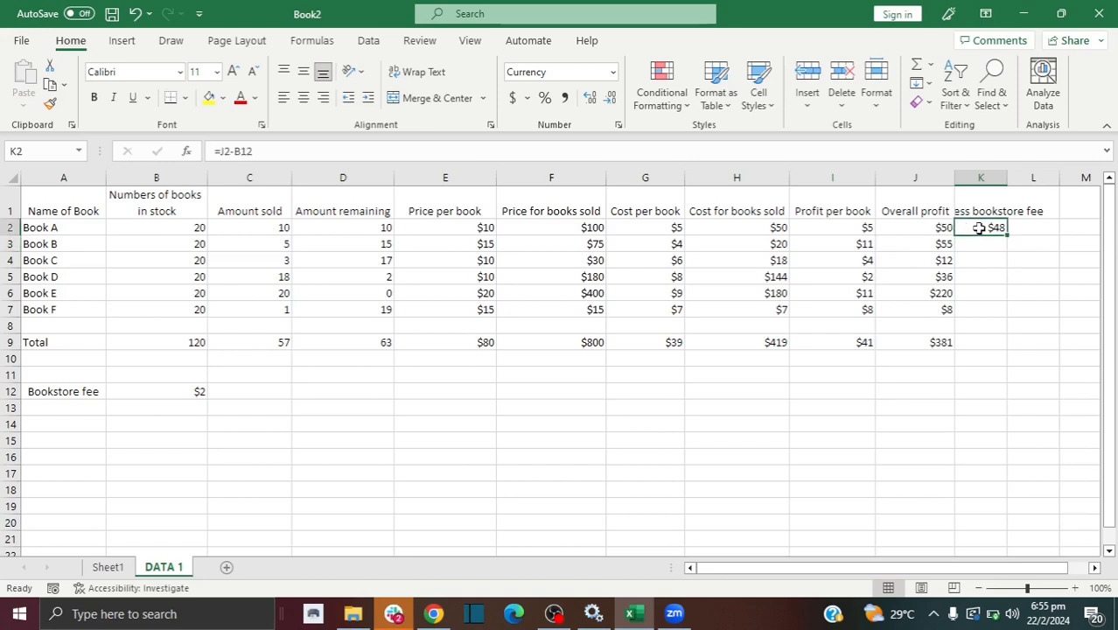
drag(1007, 234, 1000, 311)
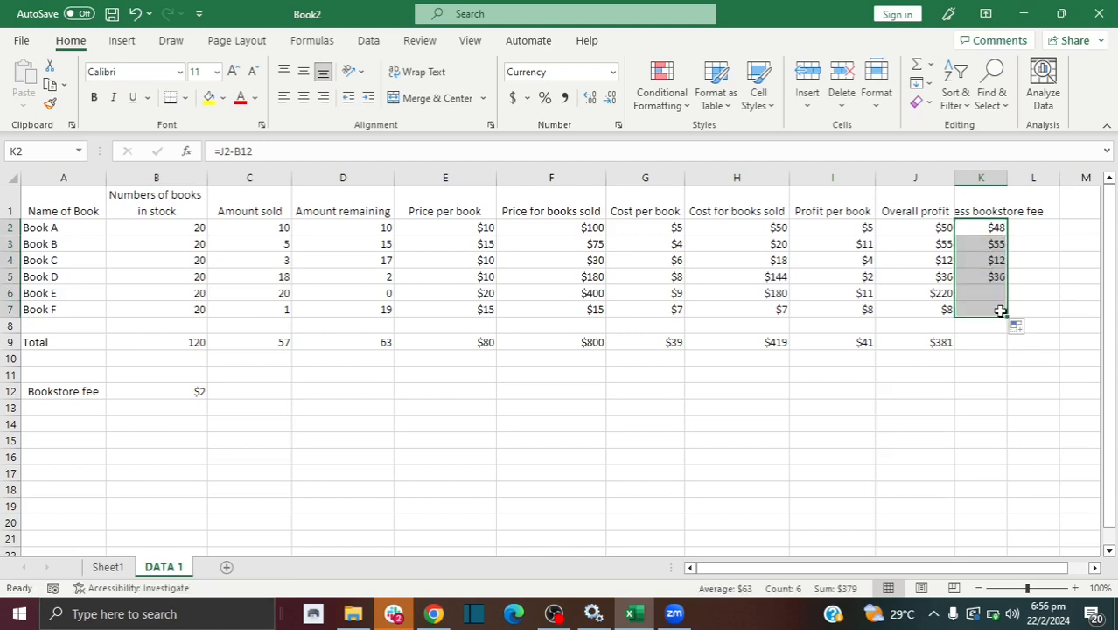
Step: Compare the filled results in column K with the overall profits in column J, and examine which fee cells K3 and K4 reference
click(971, 247)
click(948, 243)
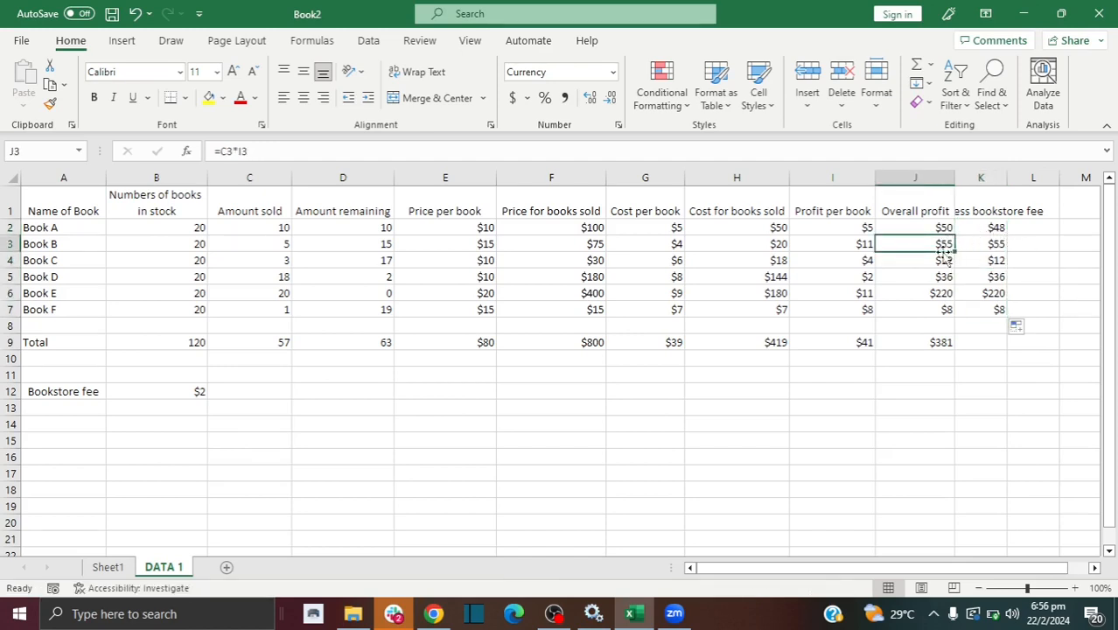
click(982, 246)
click(947, 245)
drag(943, 260, 960, 263)
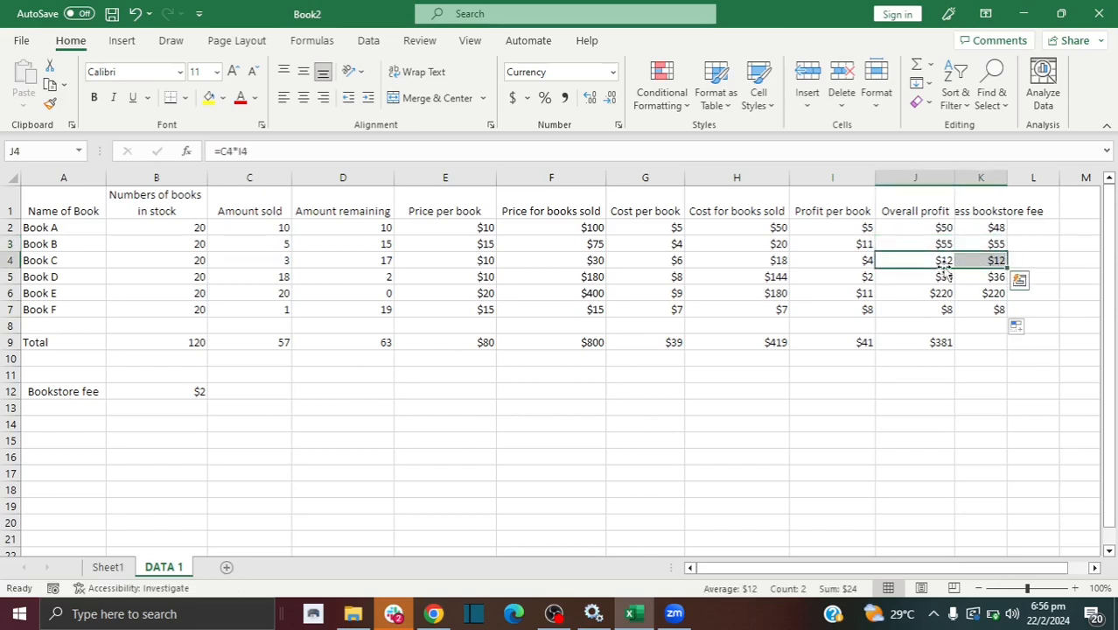
click(944, 276)
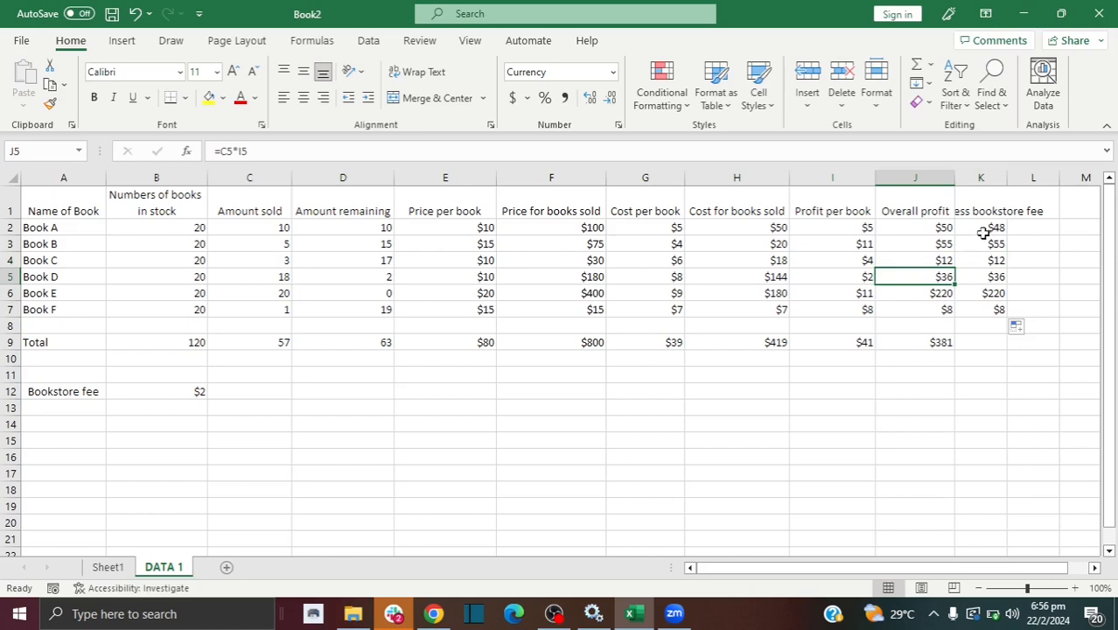
click(984, 244)
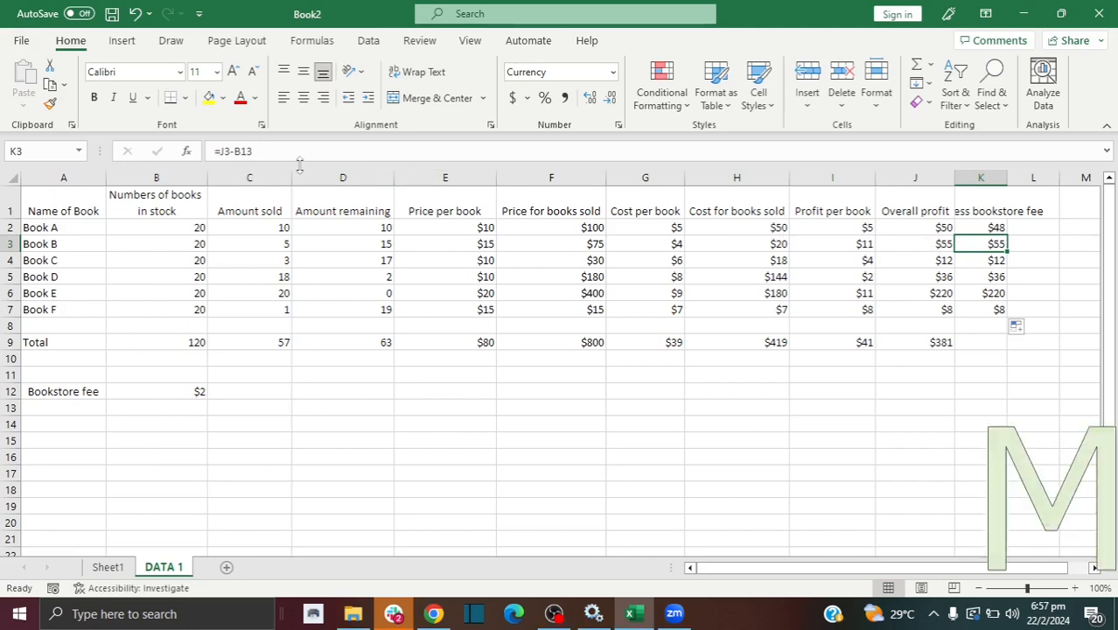
click(188, 412)
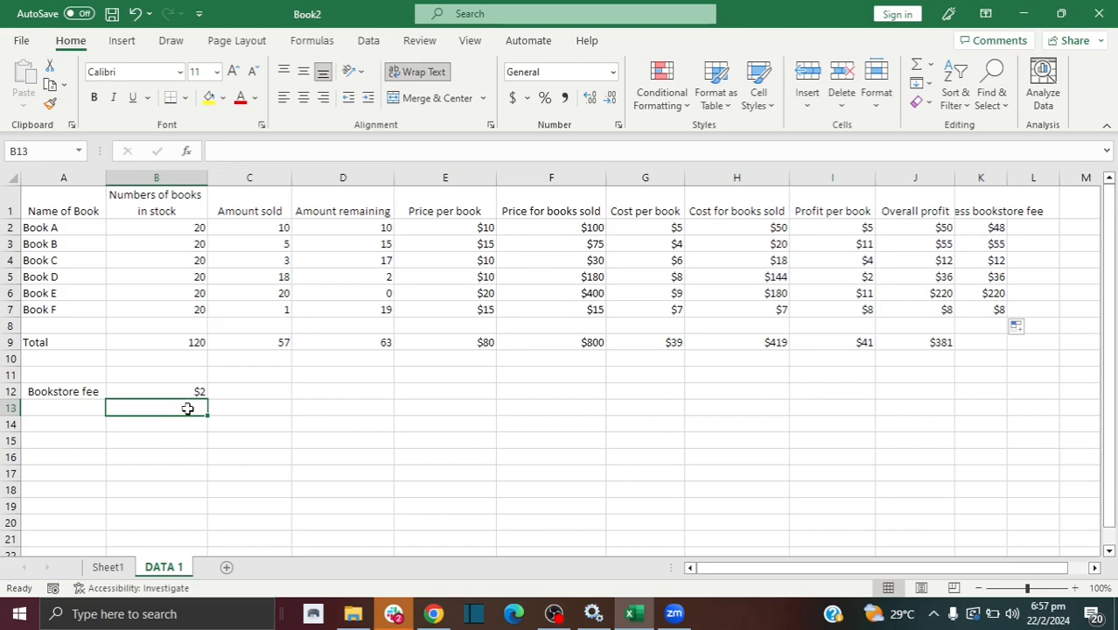
click(993, 262)
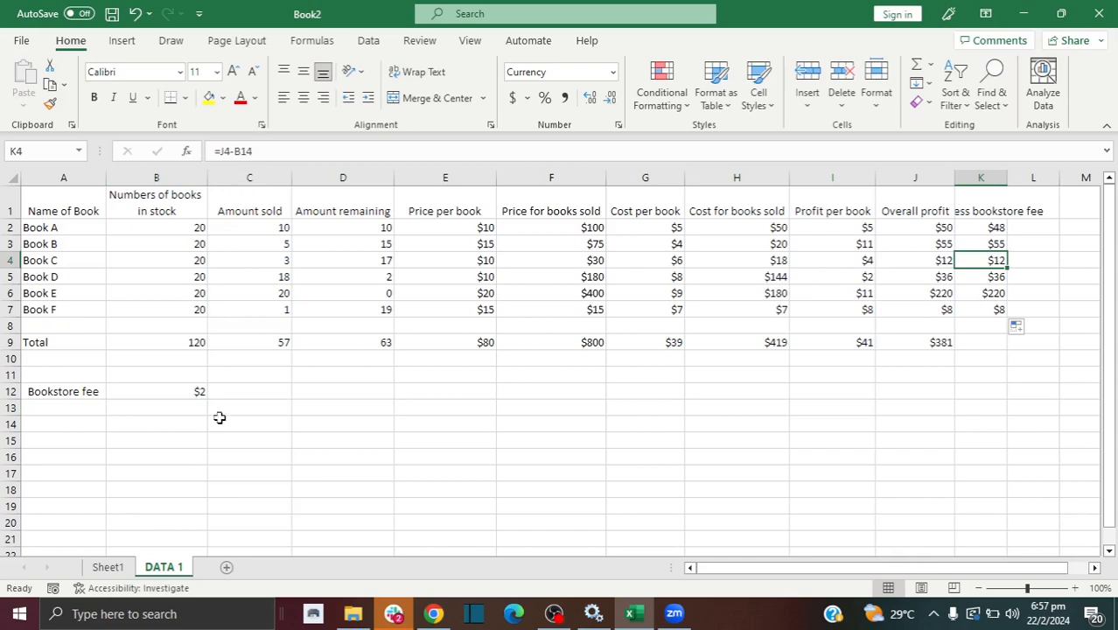
click(193, 426)
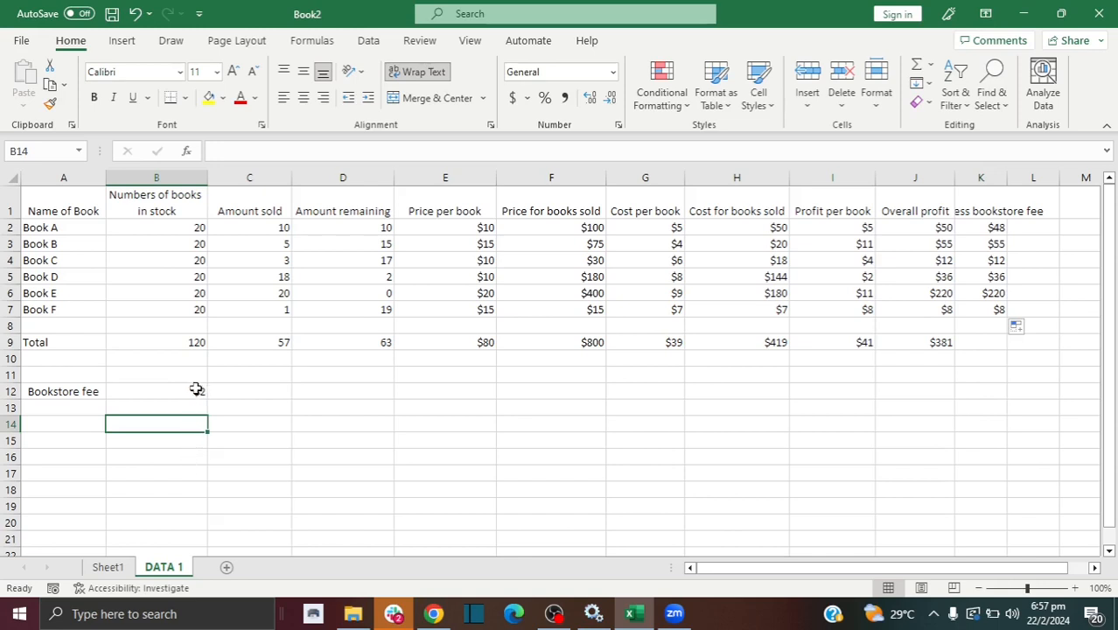
click(198, 391)
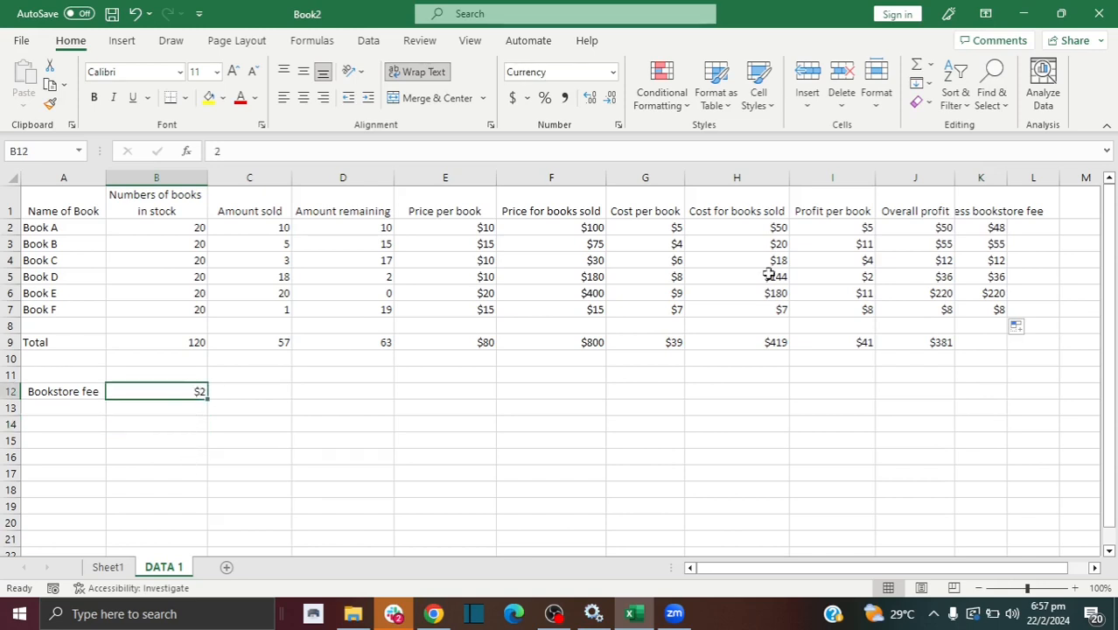
Step: Change the profit less bookstore fee formula in K2 to =J2-$B$12 so the fee cell is an absolute reference
double_click(978, 227)
click(1009, 253)
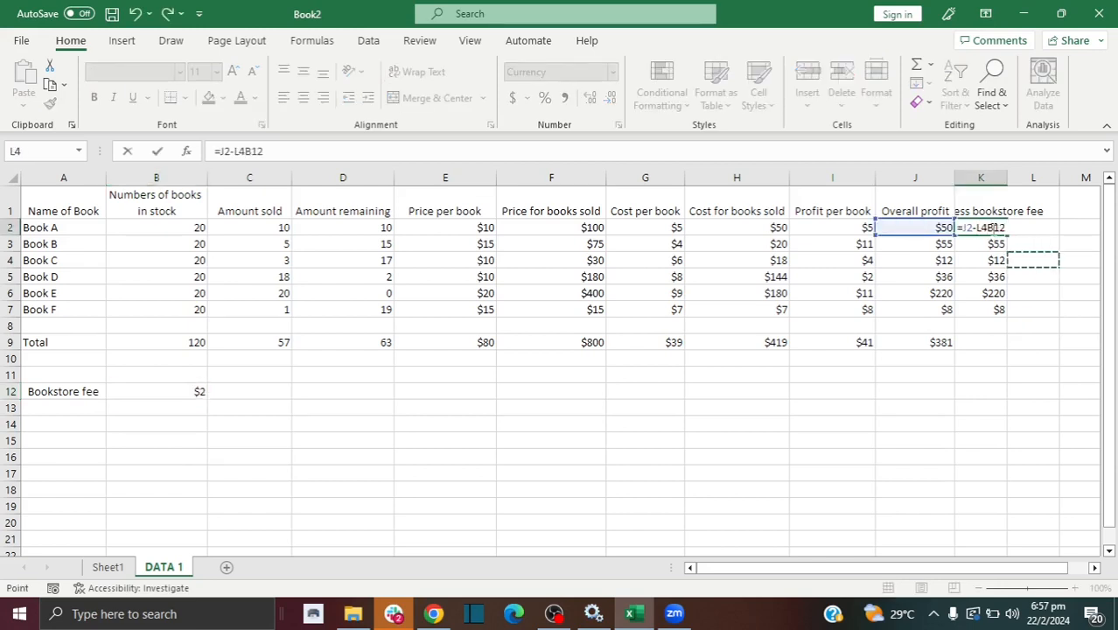
click(993, 244)
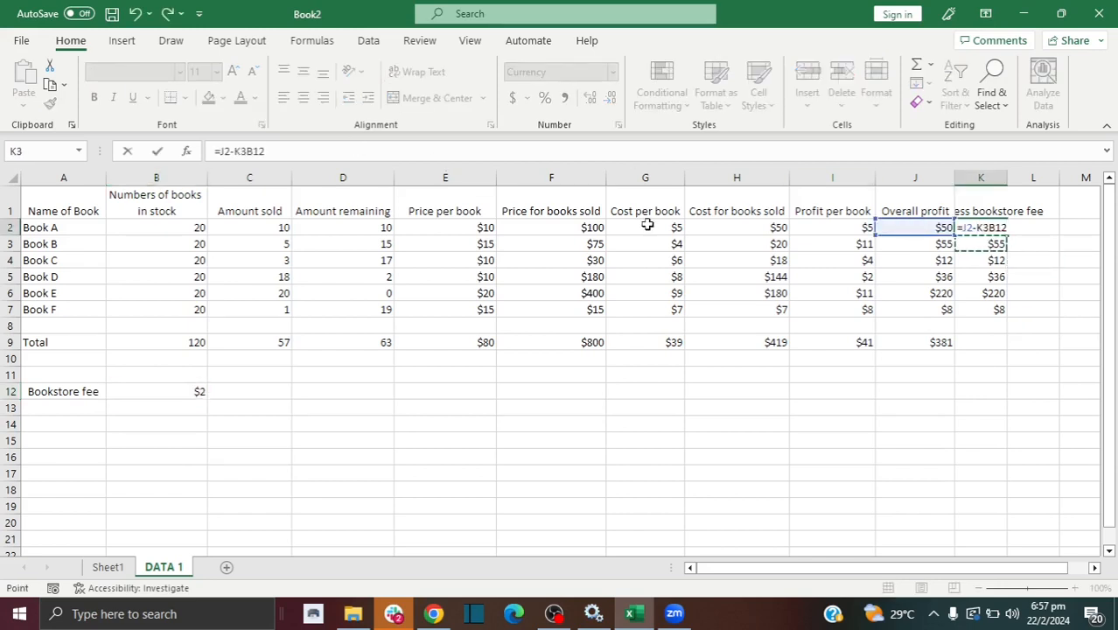
key(BackSpace)
key(BackSpace)
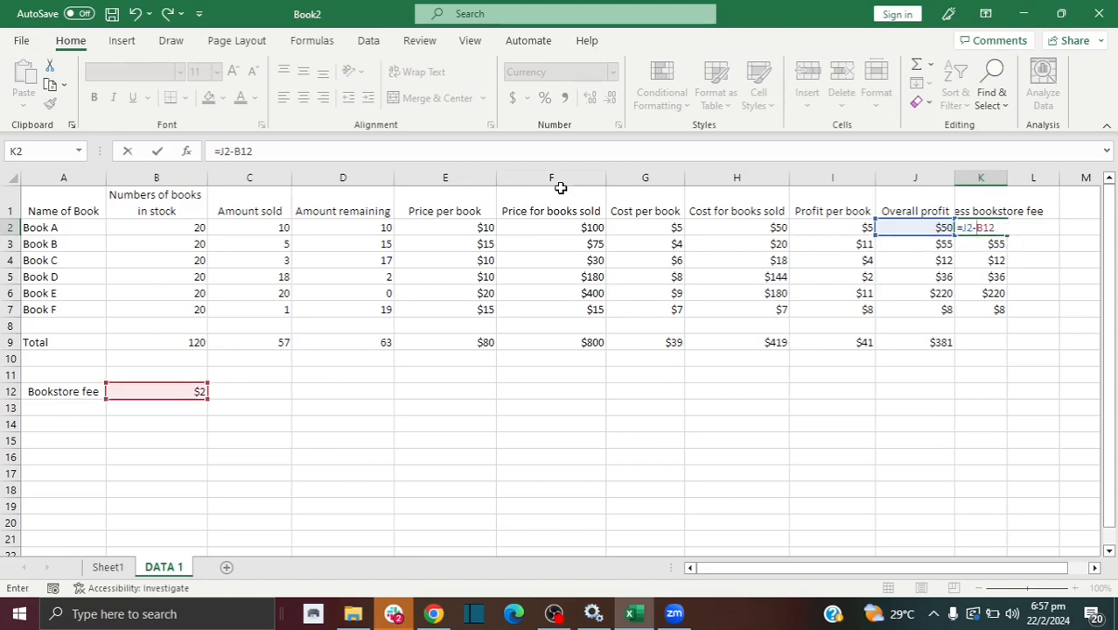
click(234, 151)
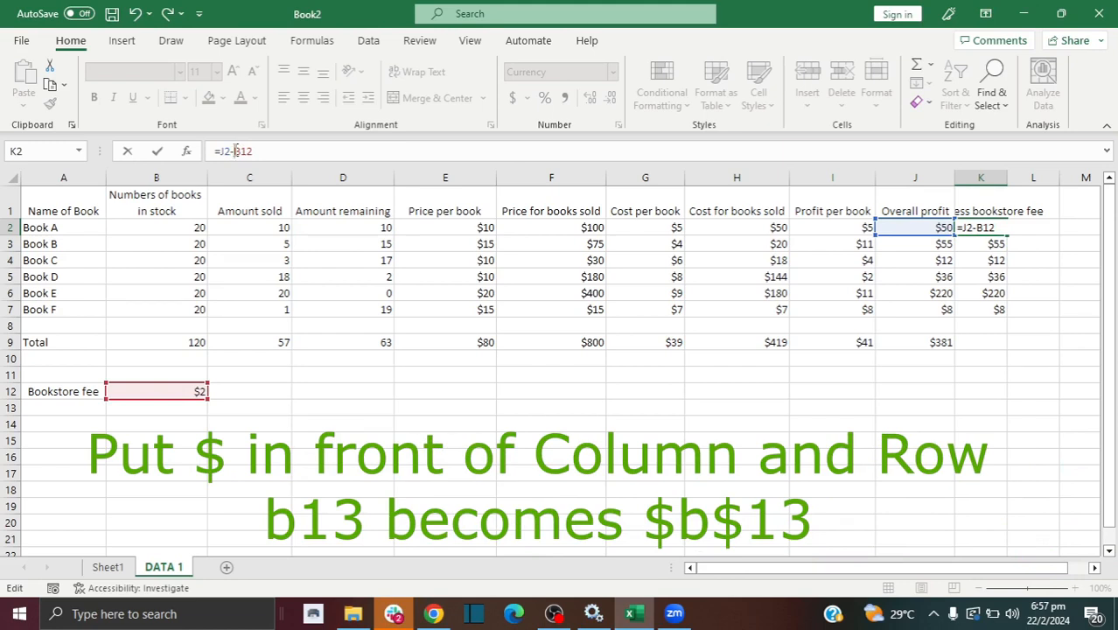
text($)
click(246, 151)
text($)
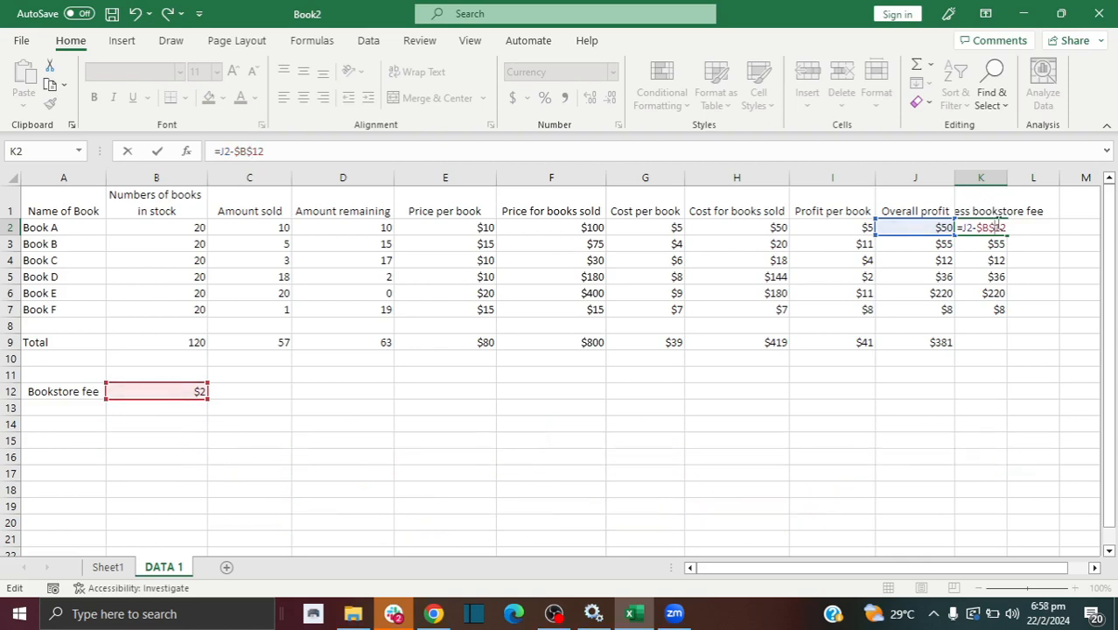
key(Return)
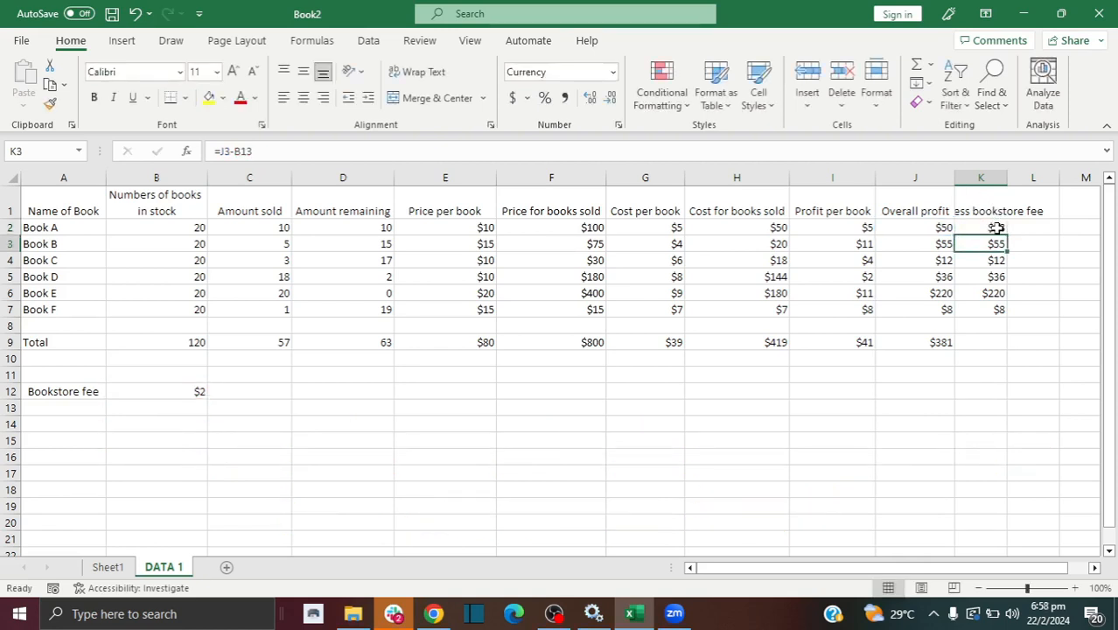
Step: Fill the K2 formula down through K7 and check the fee reference in K4
click(996, 228)
drag(1010, 234, 1005, 317)
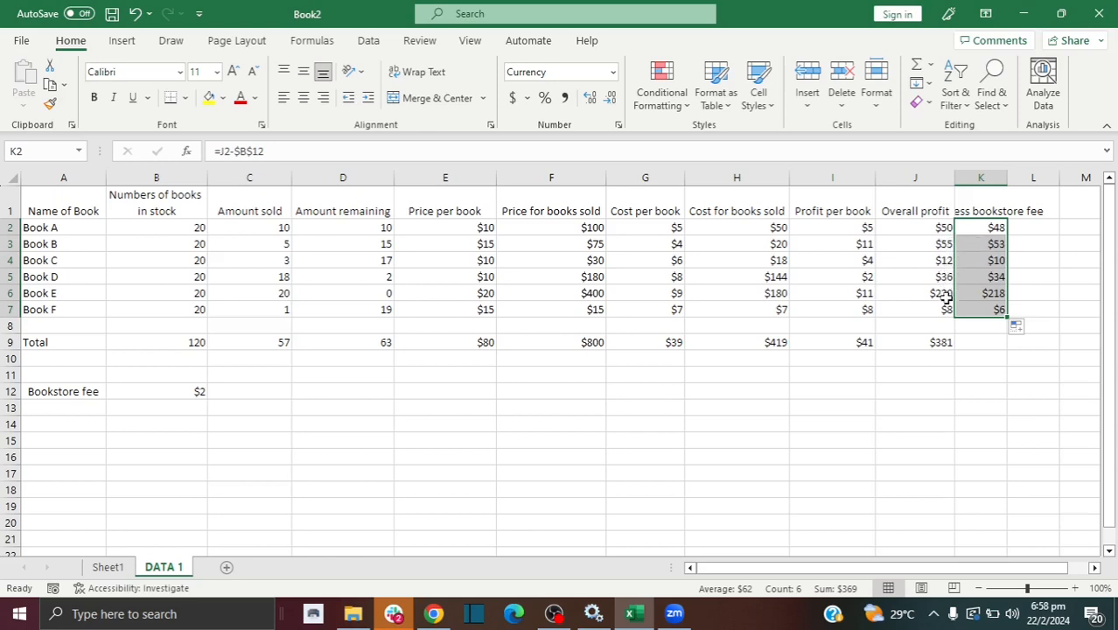
click(999, 261)
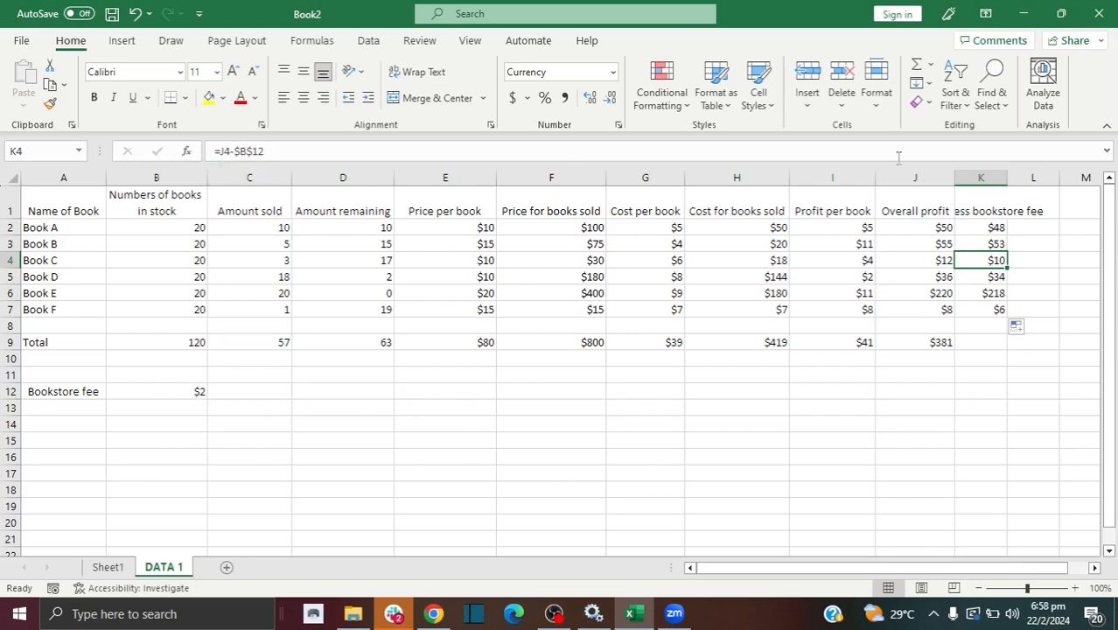
Step: Extend the total formula from J9 into K9 to sum the profit less bookstore fee column
click(941, 343)
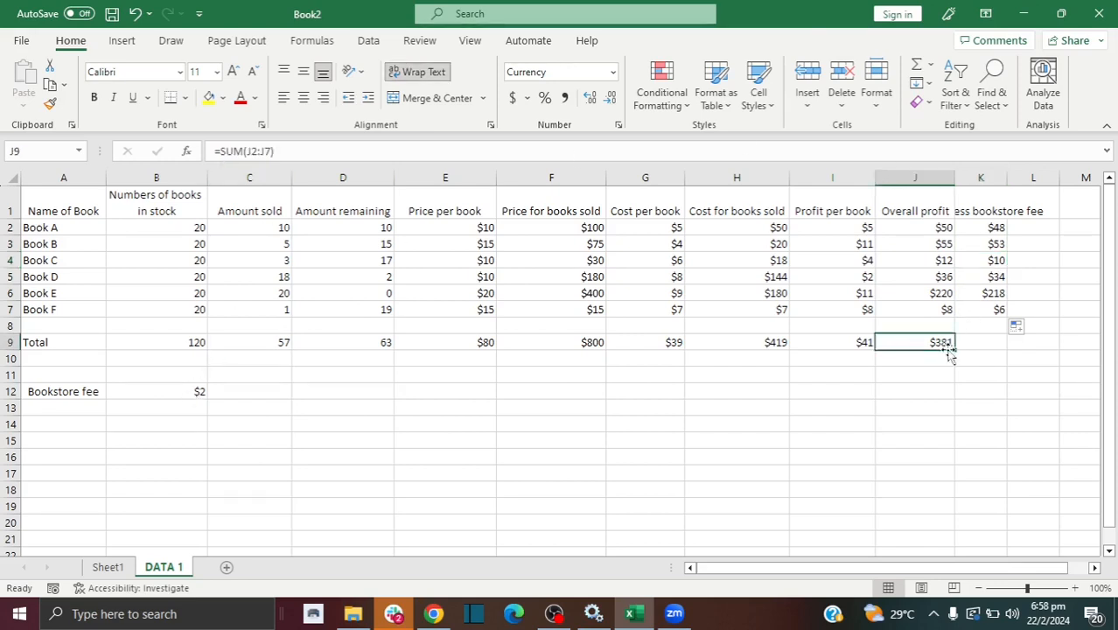
drag(956, 348, 984, 343)
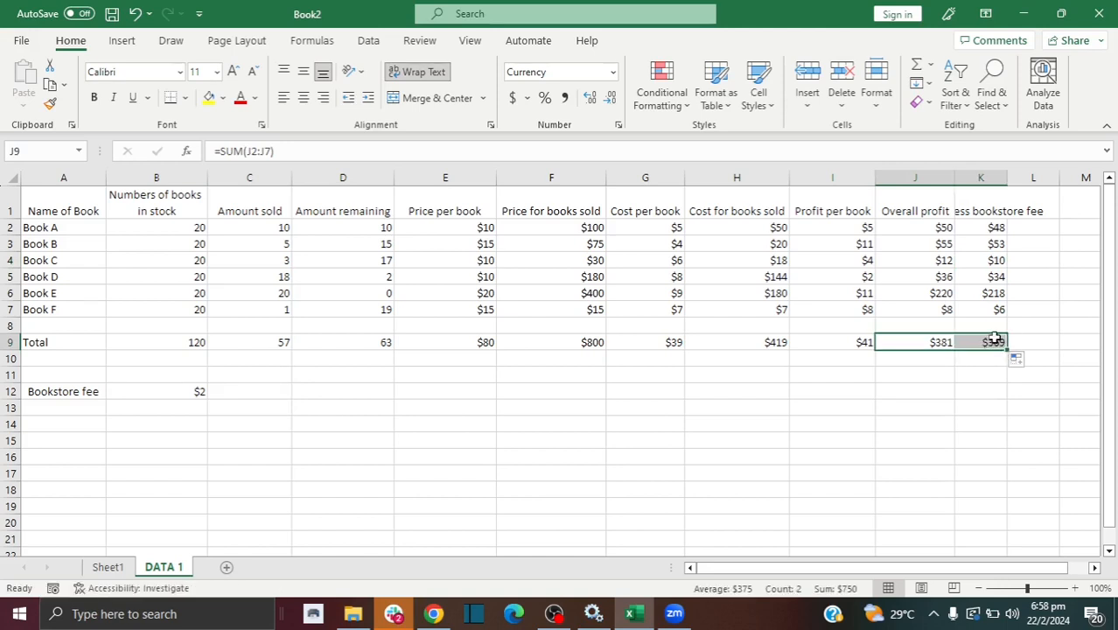
click(989, 343)
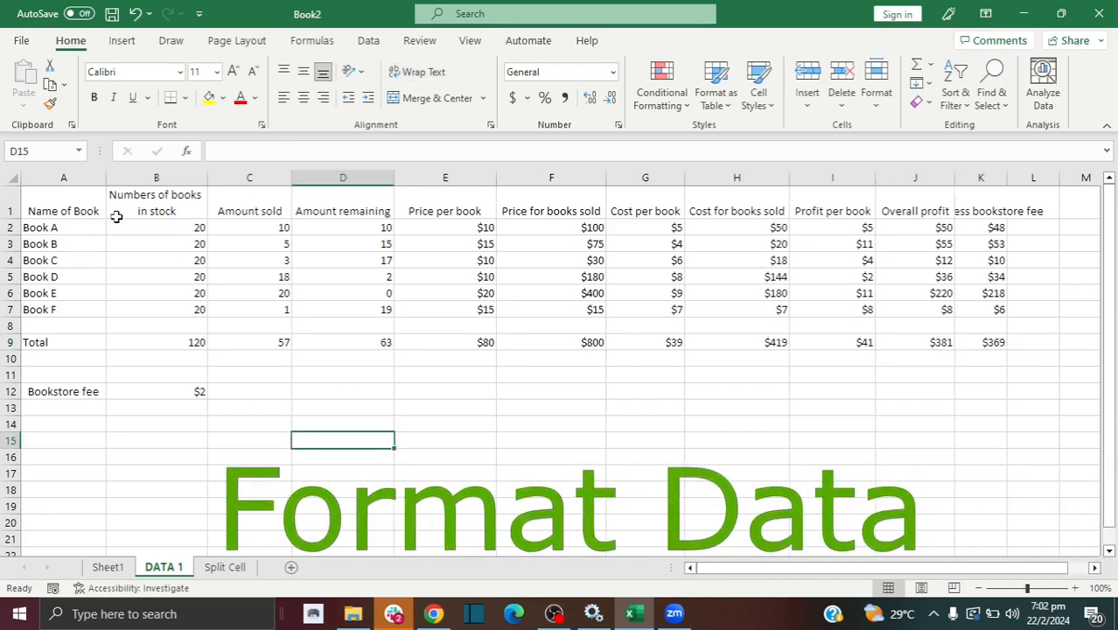
Step: Make the heading row 1 bold and set its font size to 12
click(5, 206)
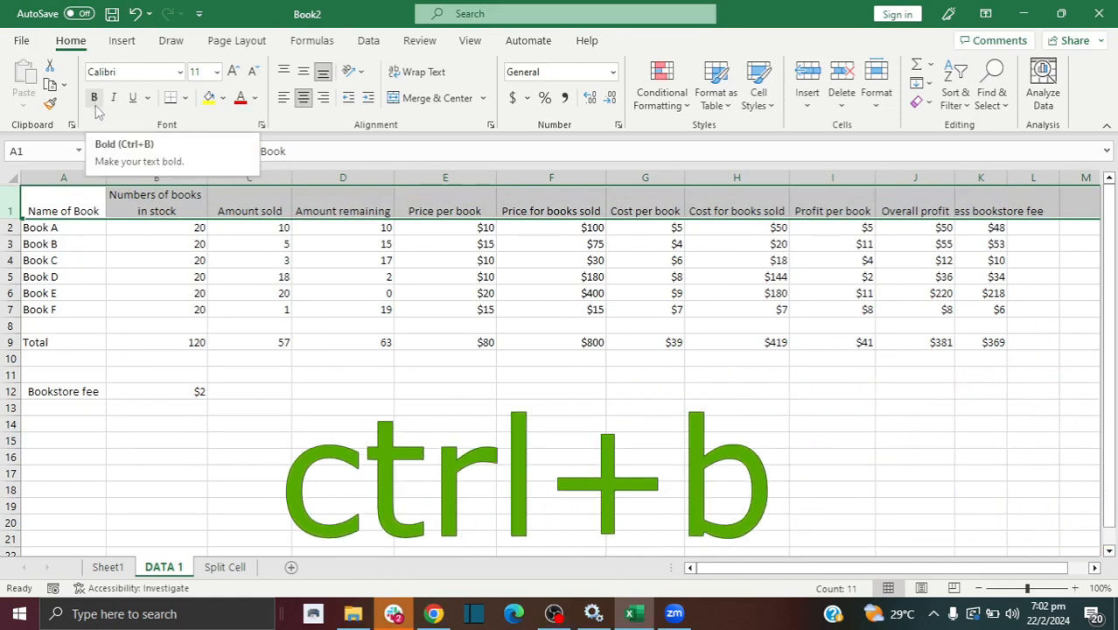
key(ctrl+b)
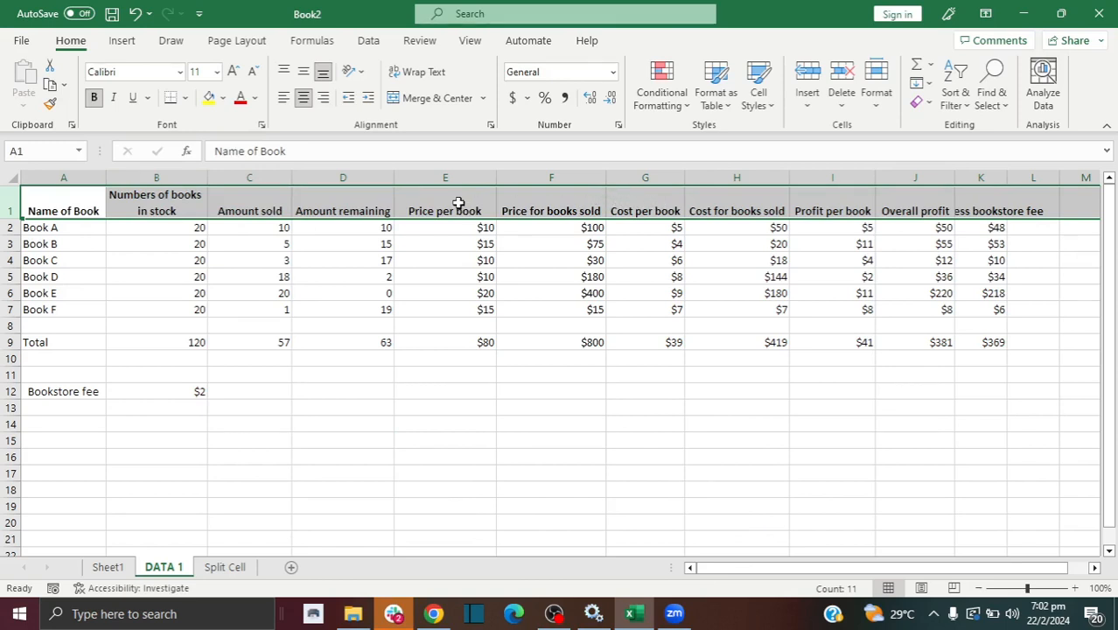
click(234, 72)
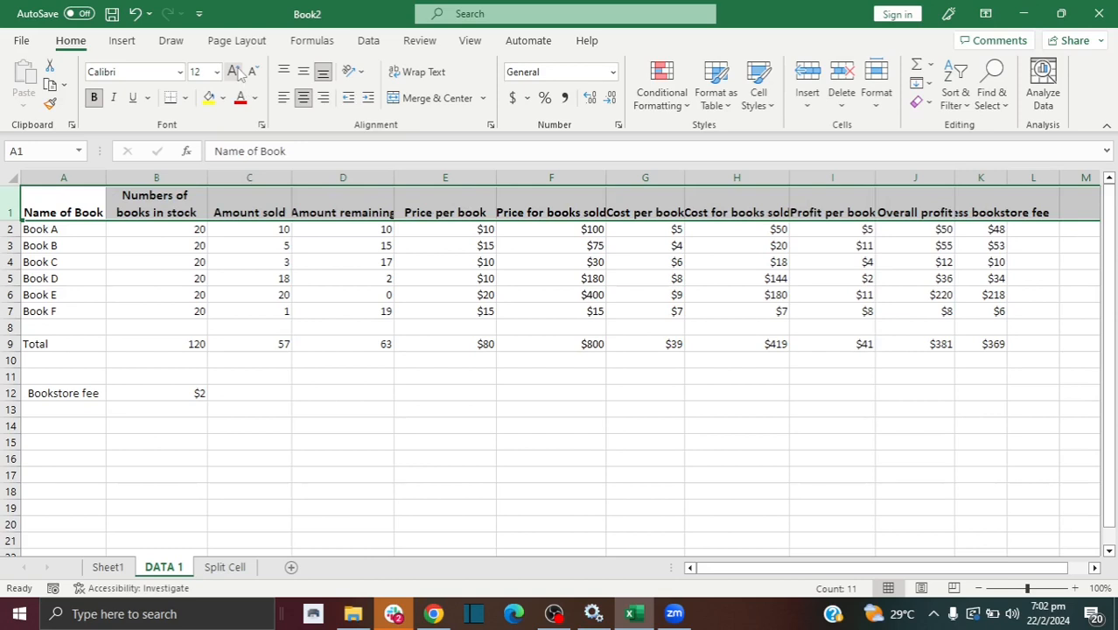
click(235, 72)
click(235, 72)
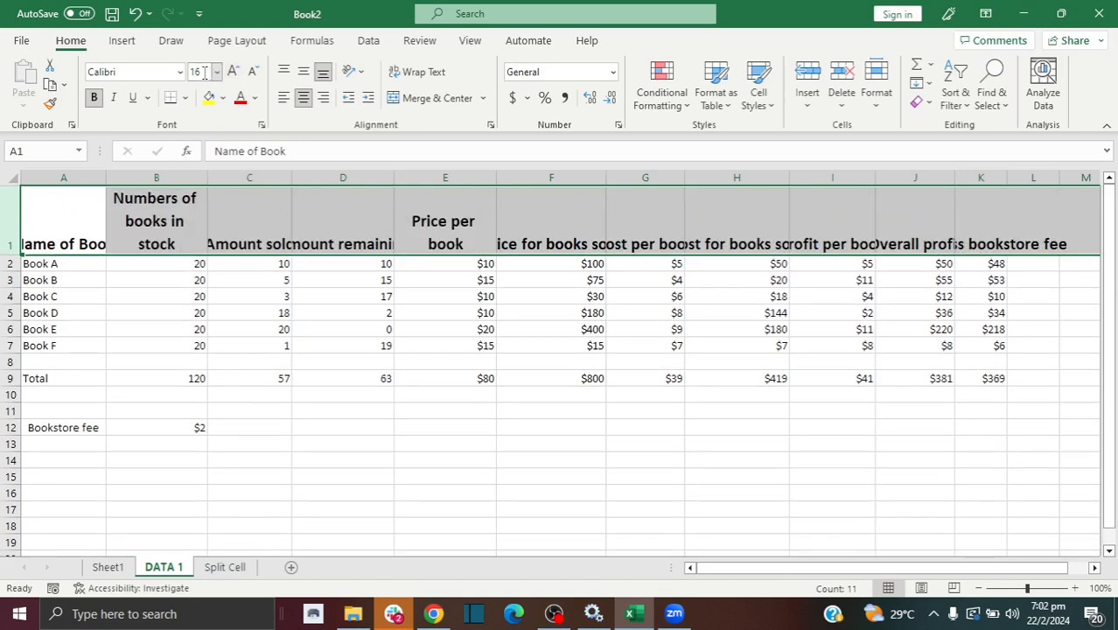
click(253, 75)
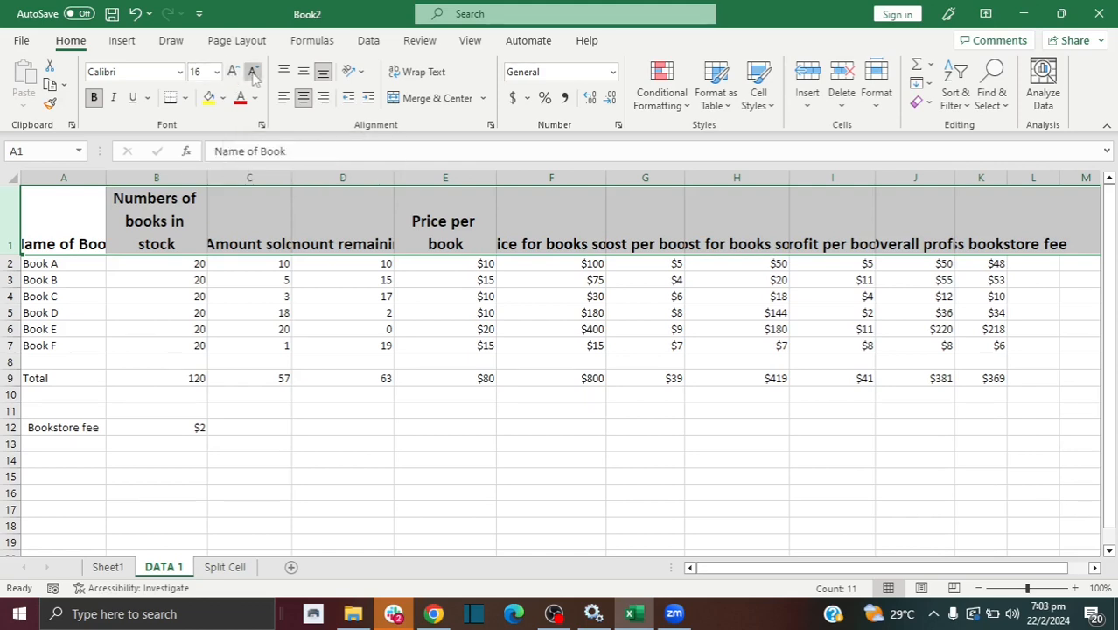
click(254, 75)
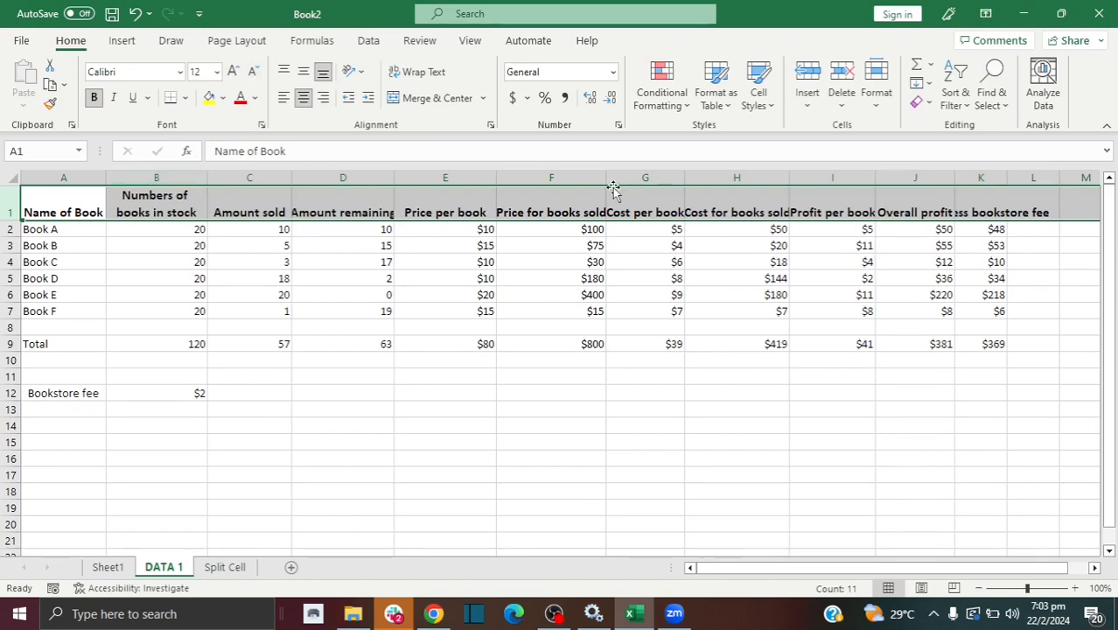
Step: Widen columns F through K so their bold headings fit
drag(605, 175, 617, 175)
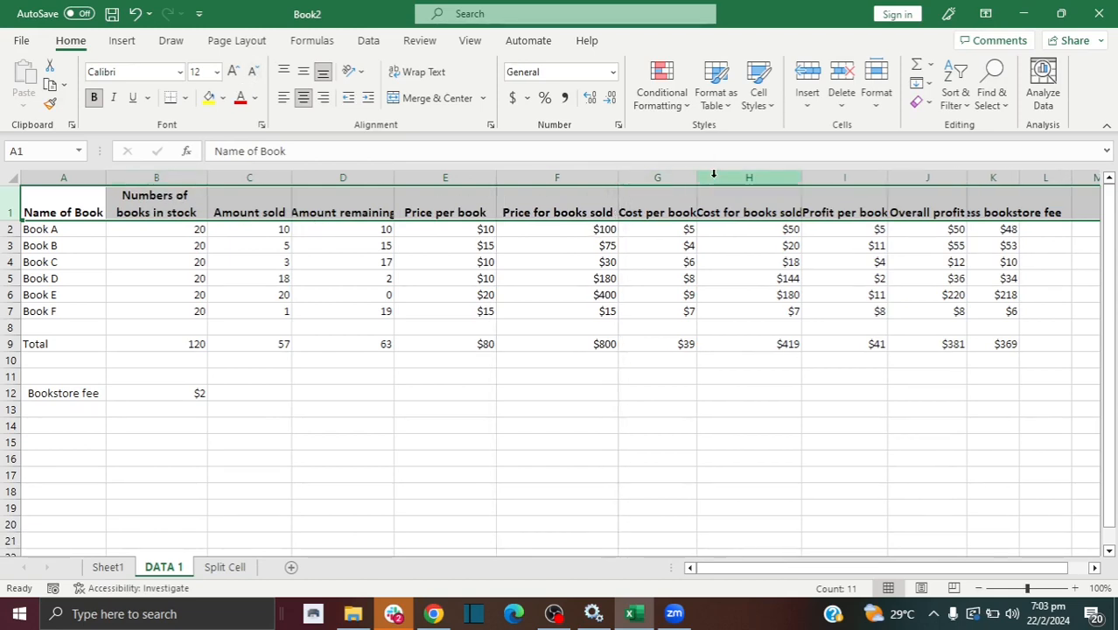
drag(698, 177, 722, 177)
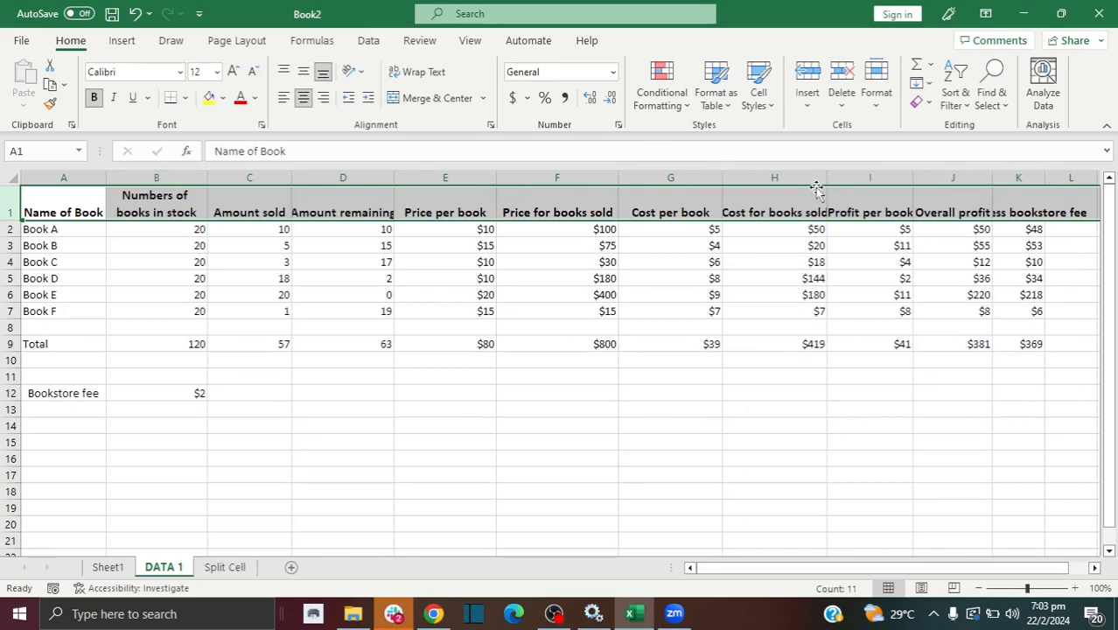
drag(827, 178, 847, 177)
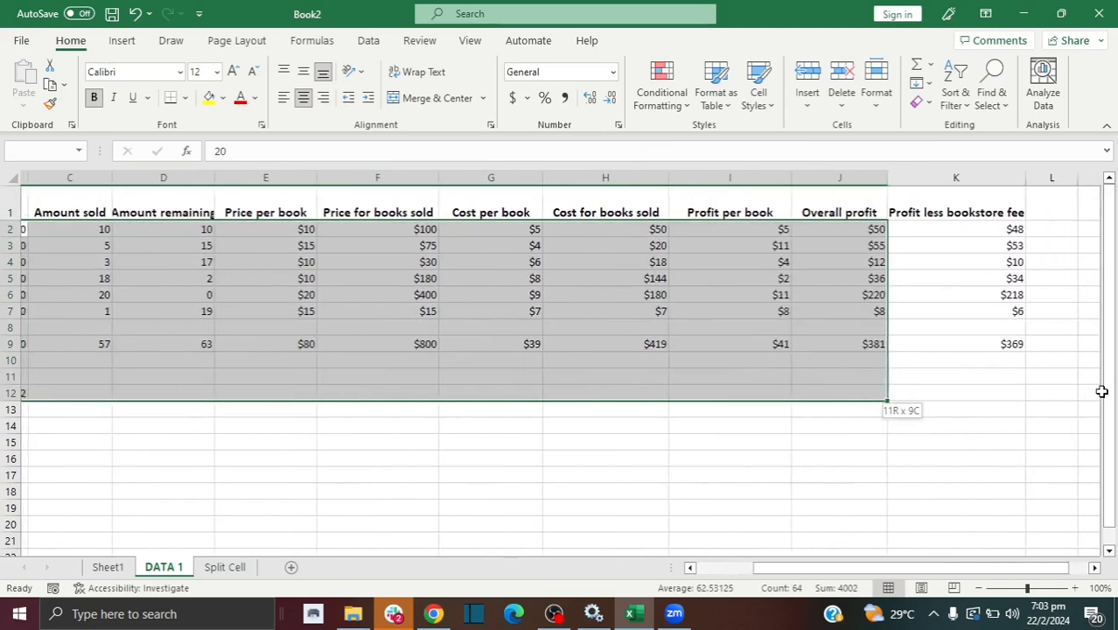
Step: Center the data in cells B2 through K12
drag(1101, 389, 1006, 388)
click(303, 97)
scroll(337, 219, left, 2)
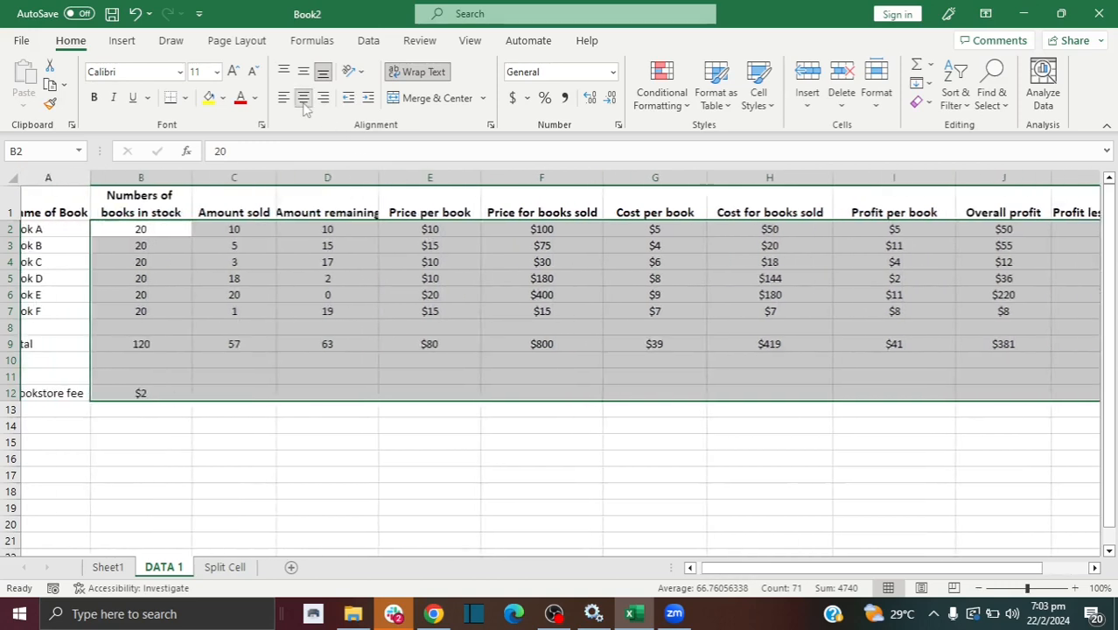
click(369, 387)
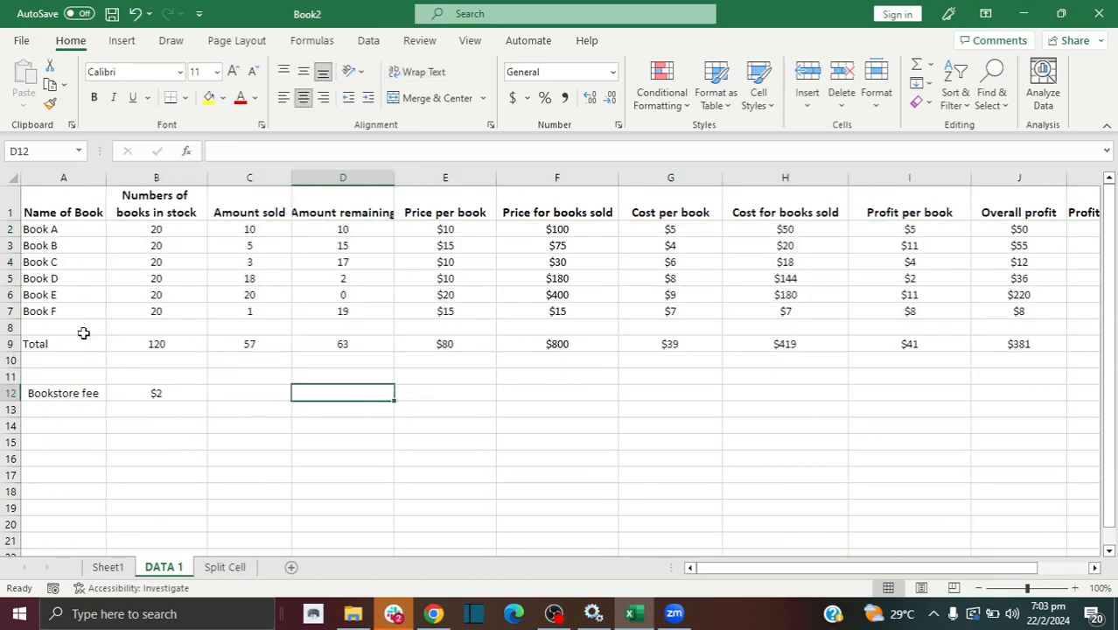
Step: Make the Total row 9 bold
click(5, 345)
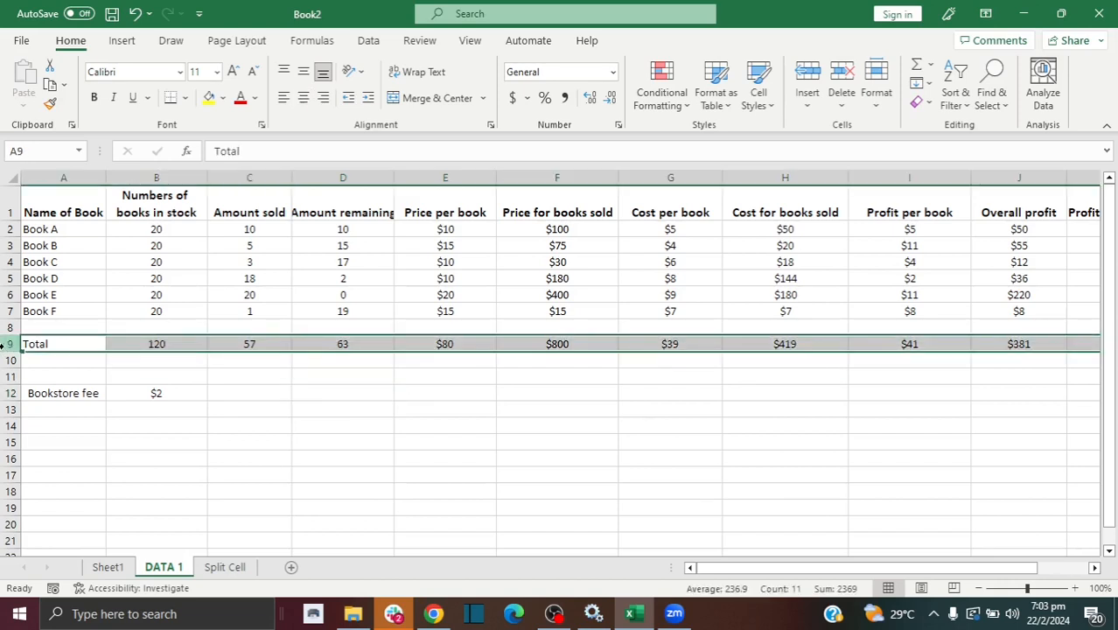
click(95, 98)
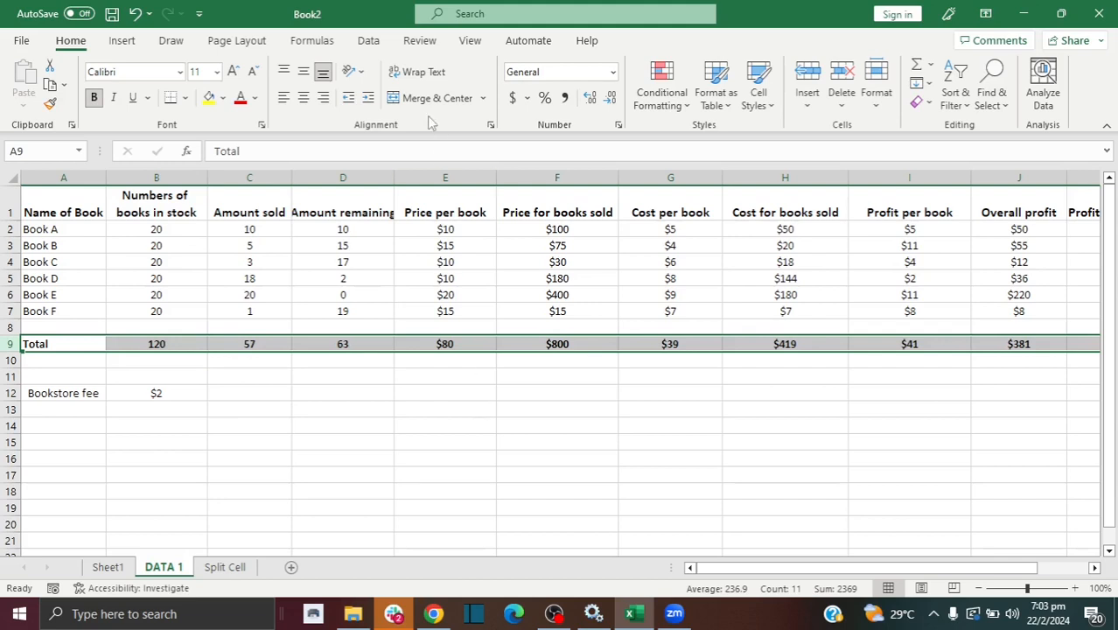
click(128, 347)
Step: Fill the heading row 1 with yellow and widen columns C and D so their headings fit
click(10, 203)
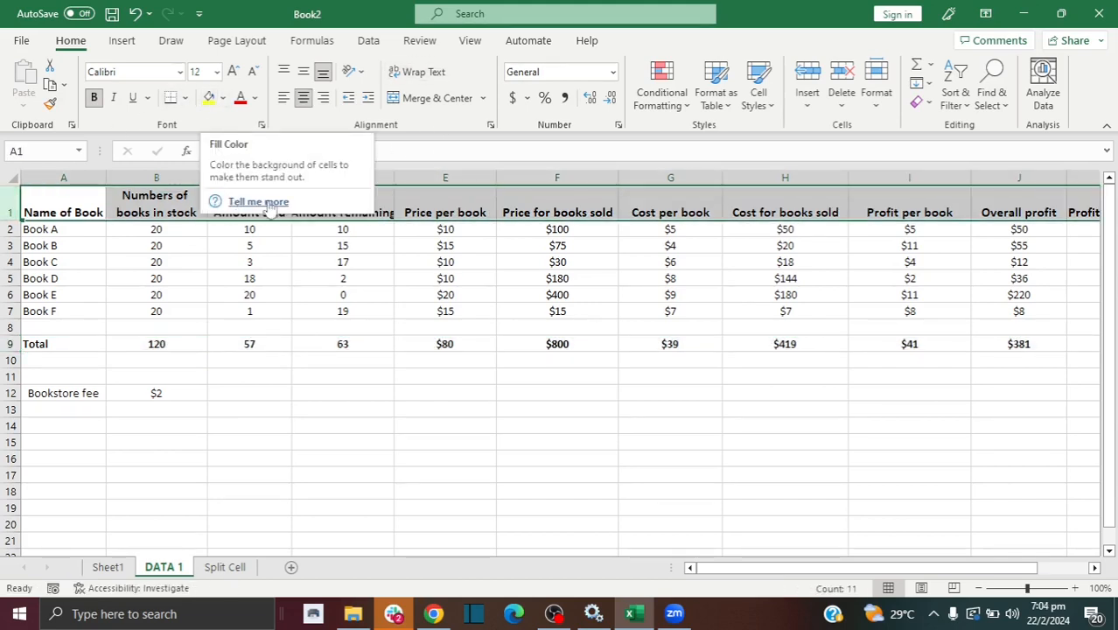
click(210, 98)
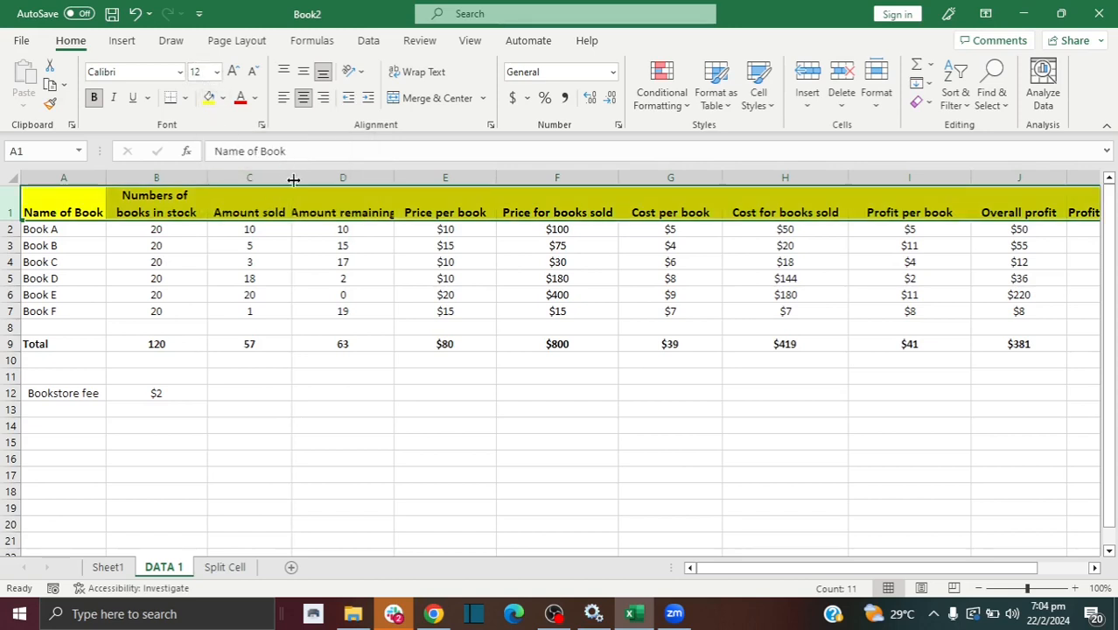
drag(294, 179, 304, 179)
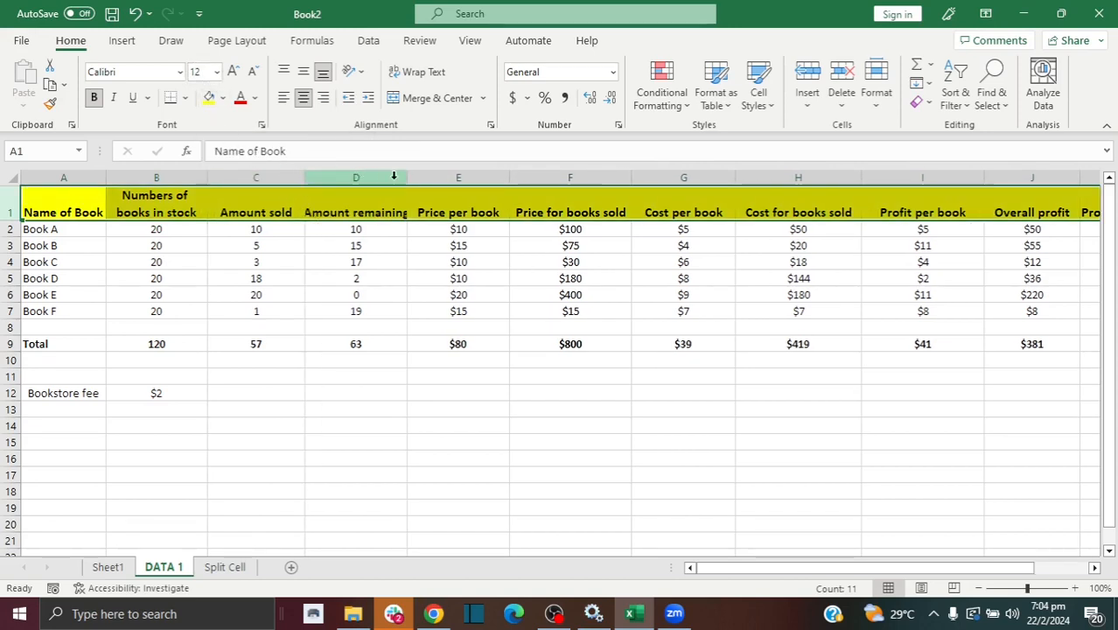
click(246, 316)
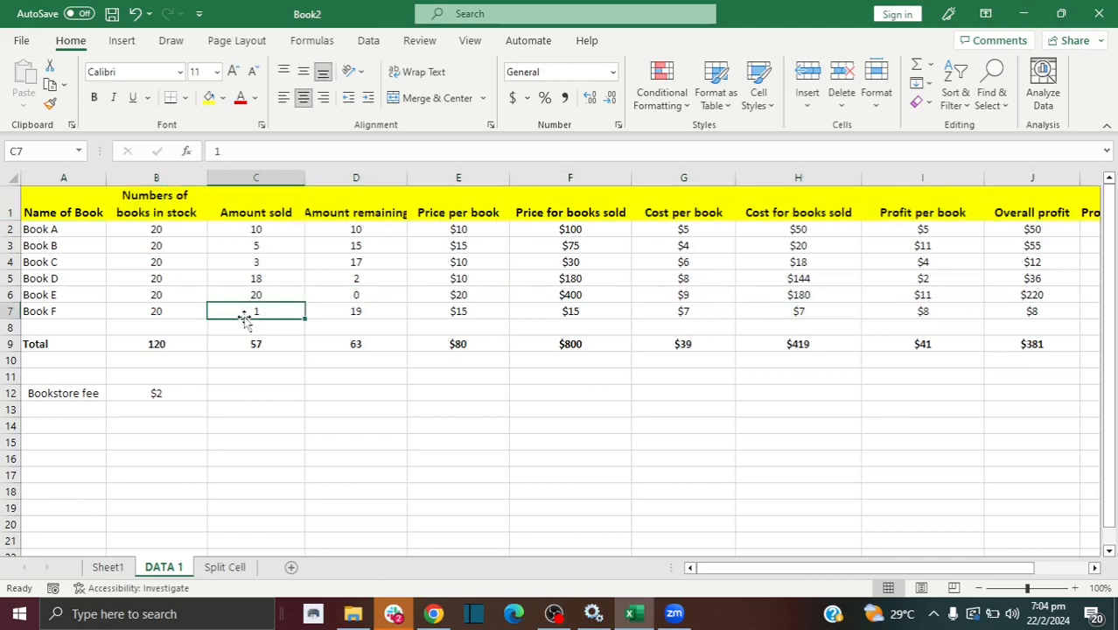
key(ctrl+Home)
drag(408, 178, 416, 176)
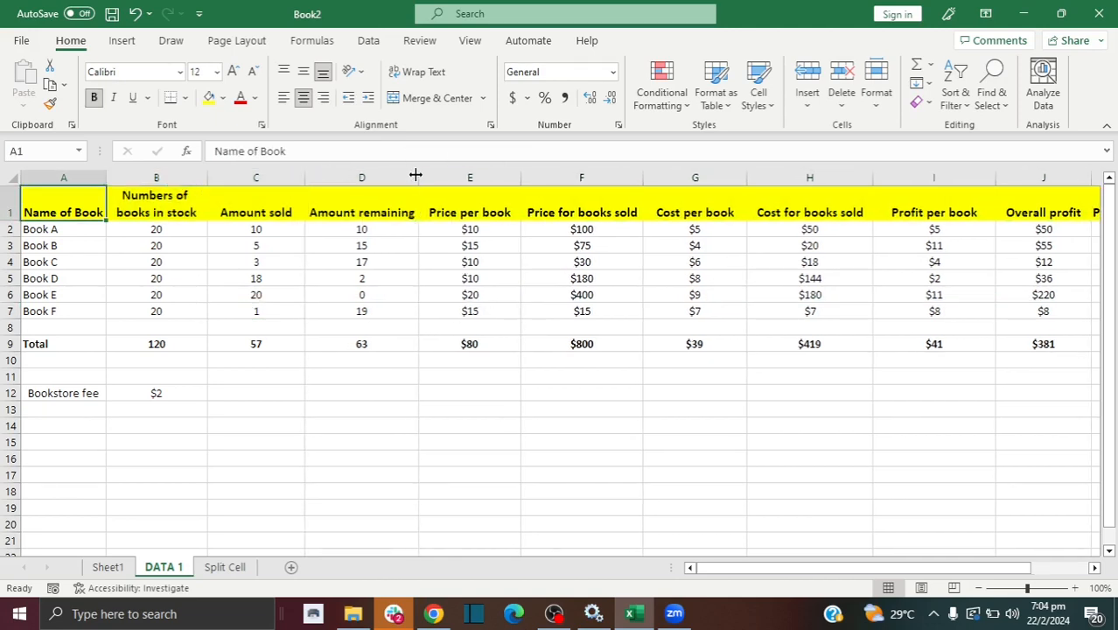
click(439, 360)
click(413, 383)
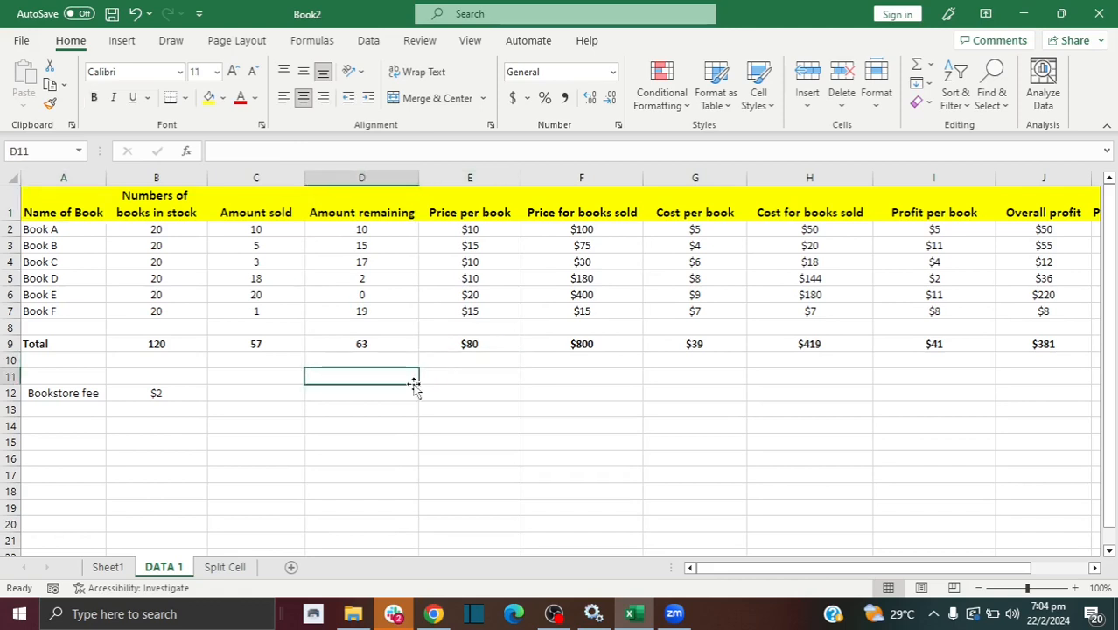
click(394, 359)
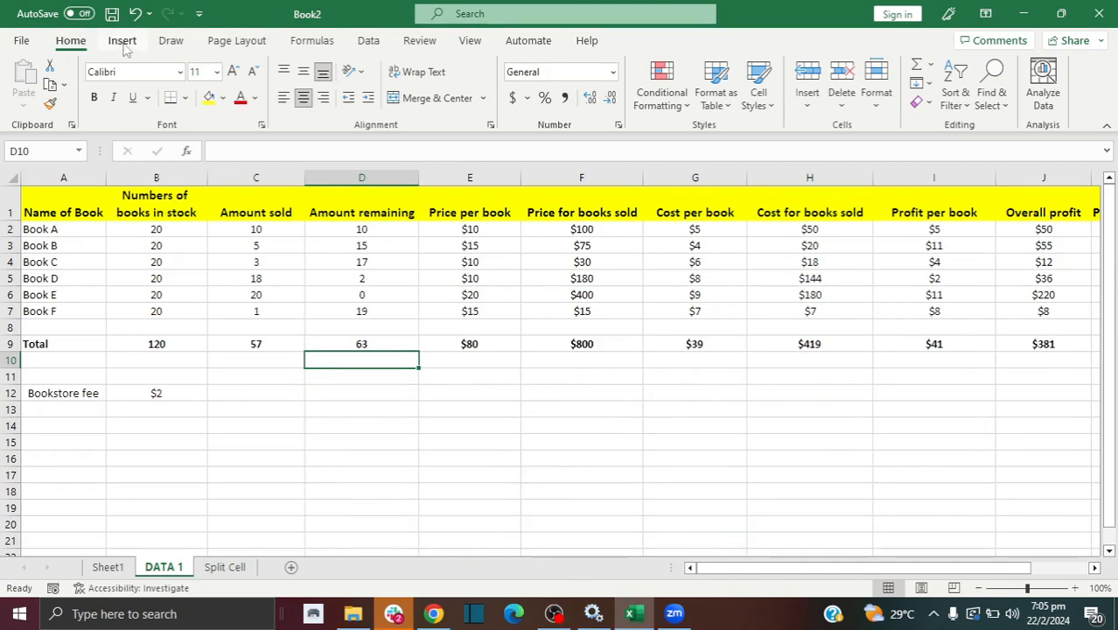
click(121, 42)
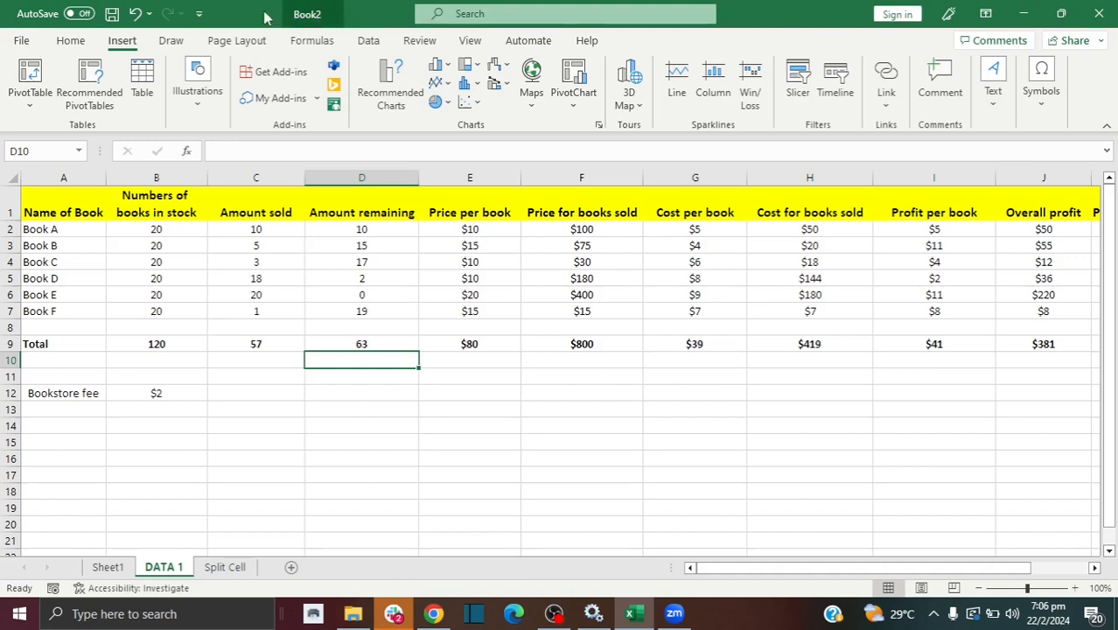
Step: Save the workbook to the Downloads folder as an Excel Workbook named Book Inventory
click(109, 13)
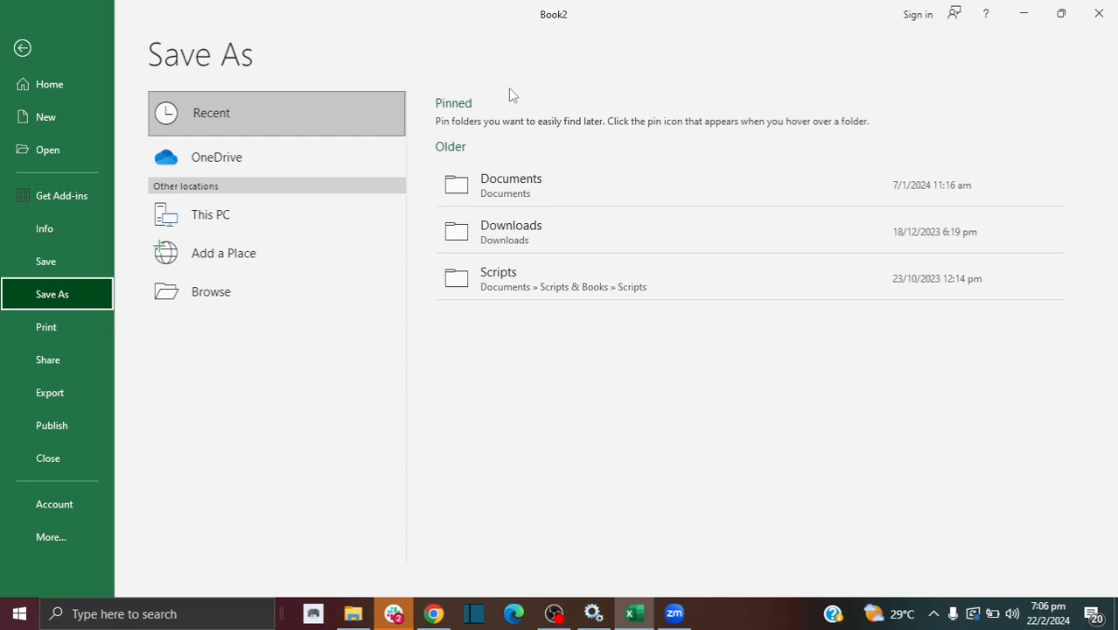
click(518, 231)
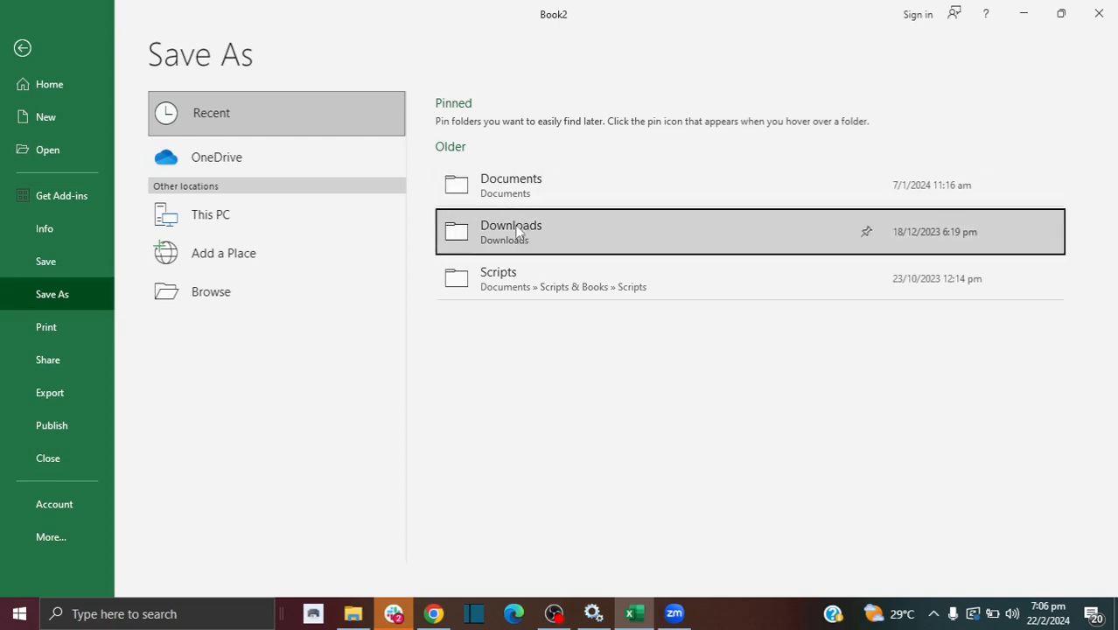
click(507, 123)
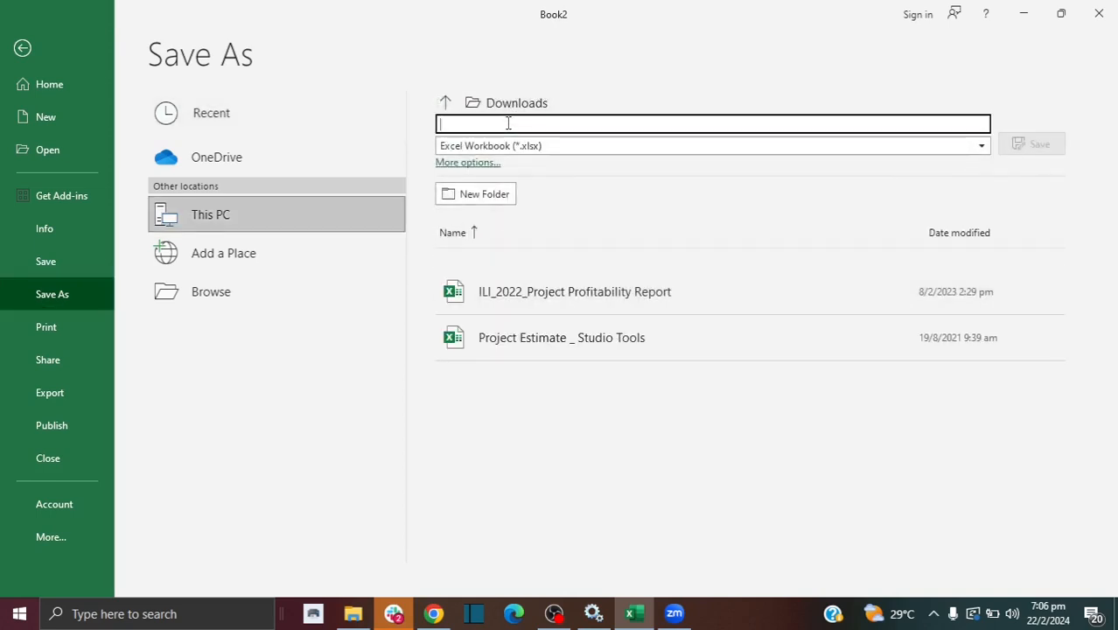
text(Book Inventory)
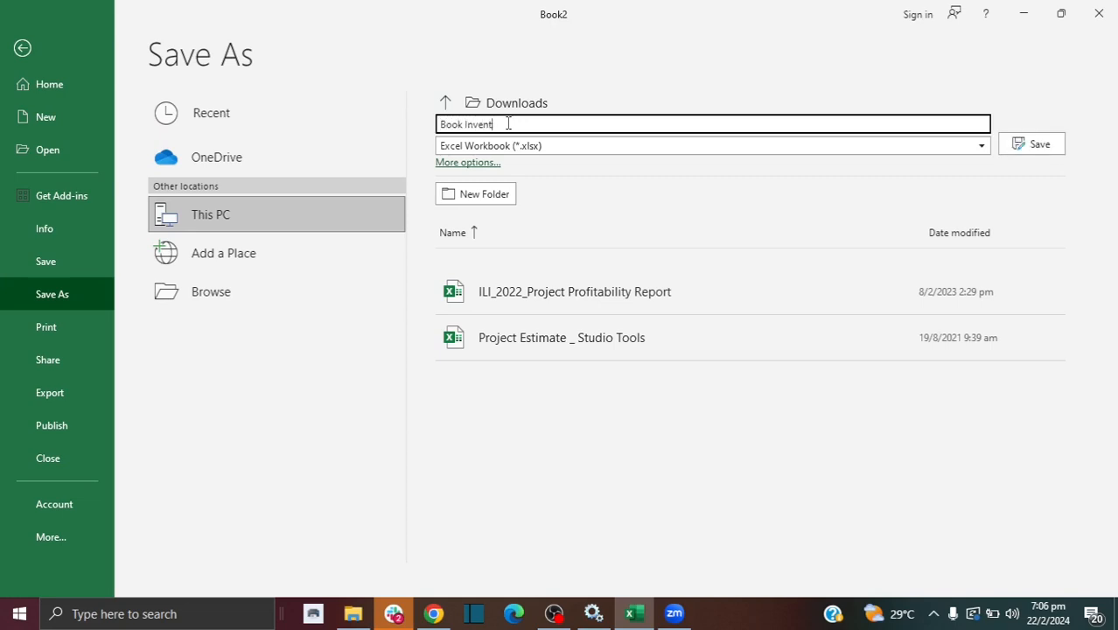
click(1039, 141)
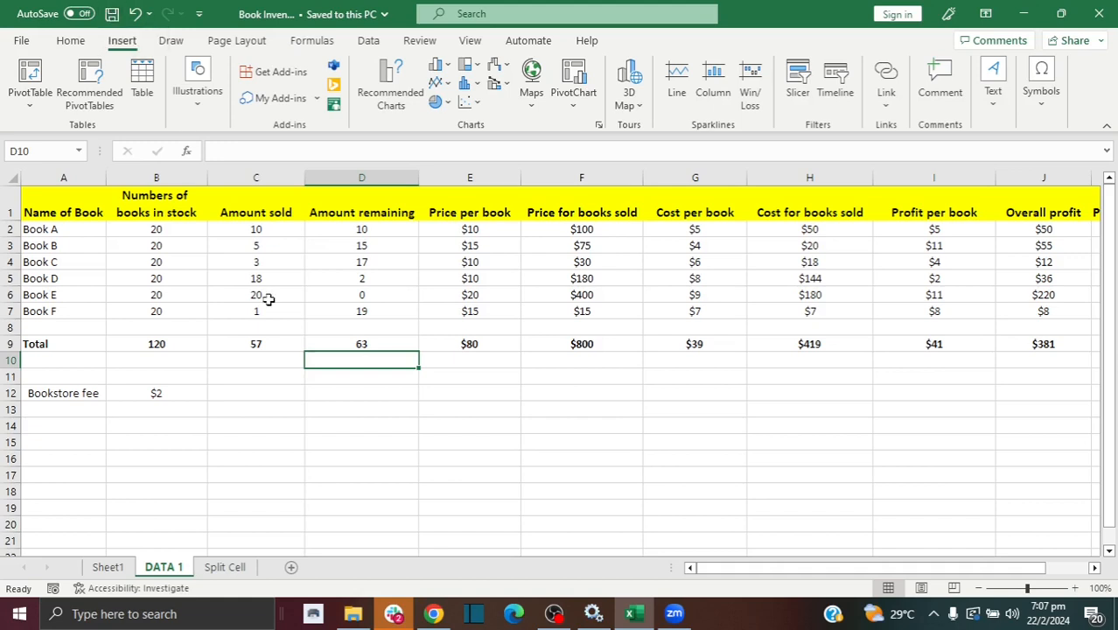
Step: On the Split Cell sheet, correct the heading in A1 to Full name and the heading in C1 to Last Name
click(225, 567)
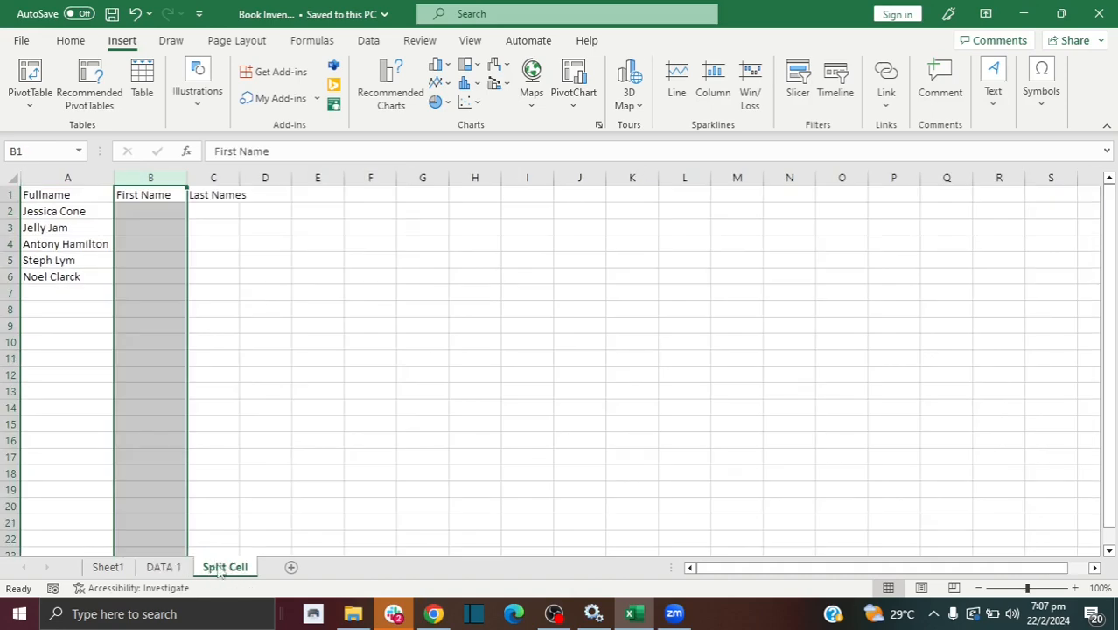
click(147, 374)
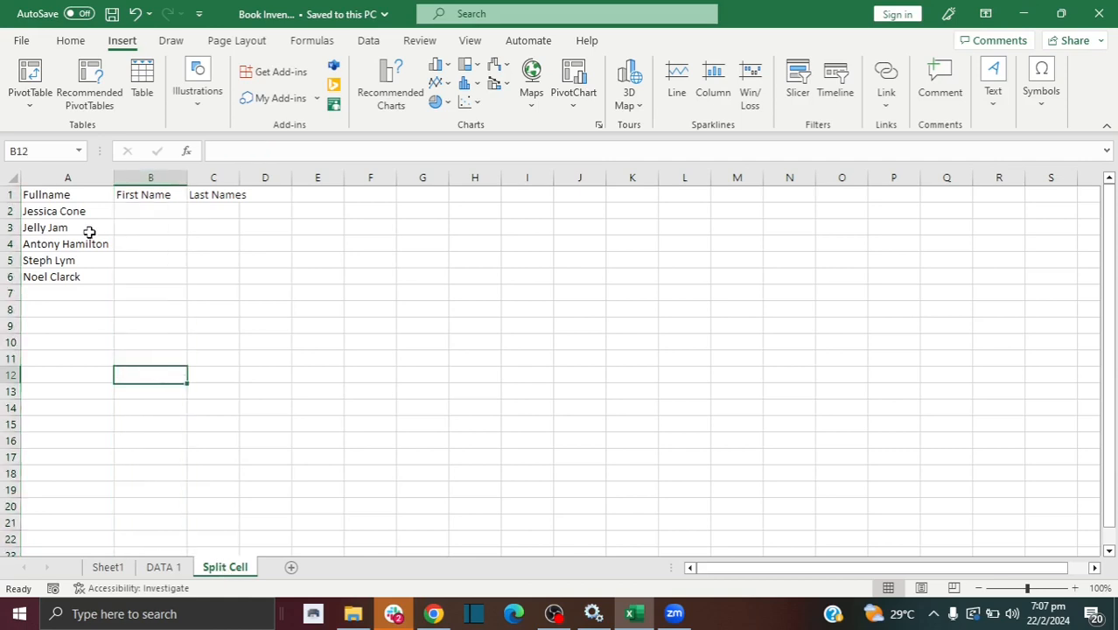
double_click(42, 194)
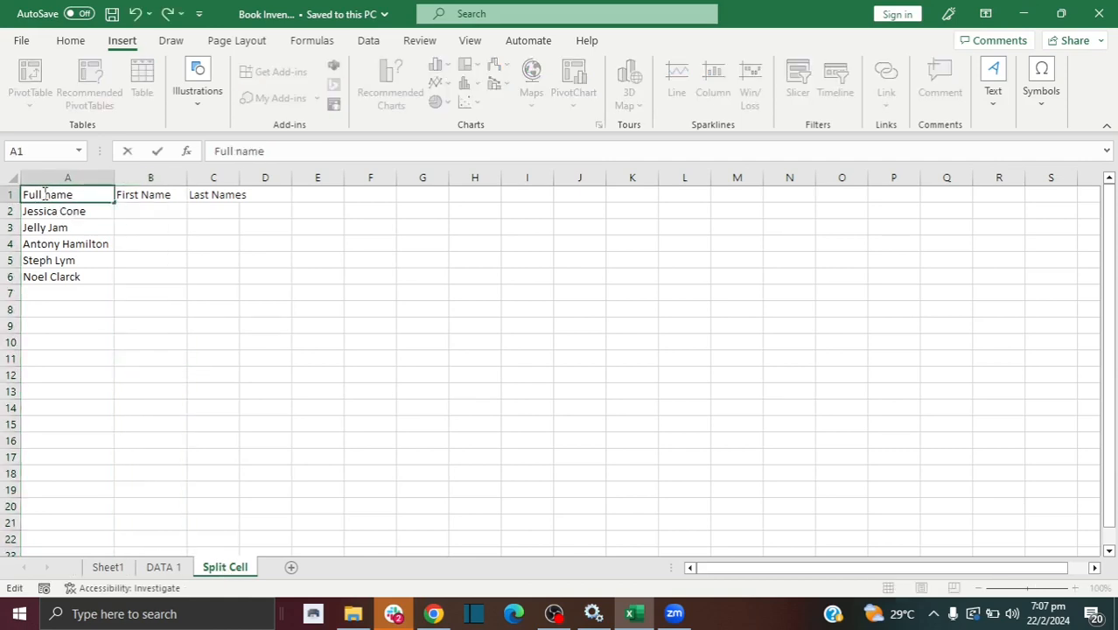
click(63, 227)
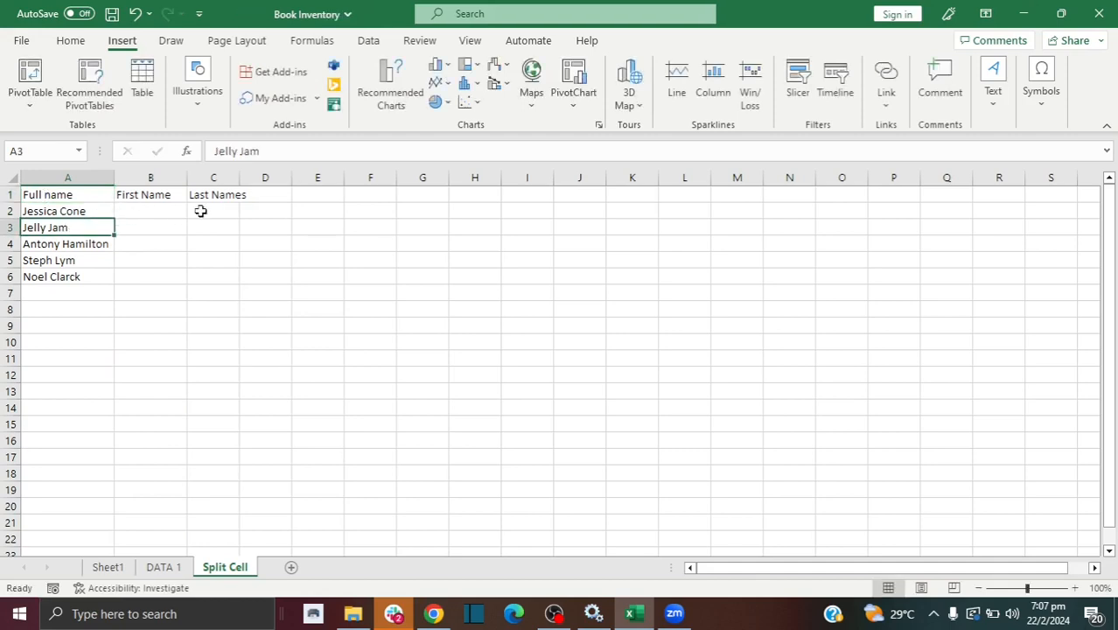
double_click(238, 197)
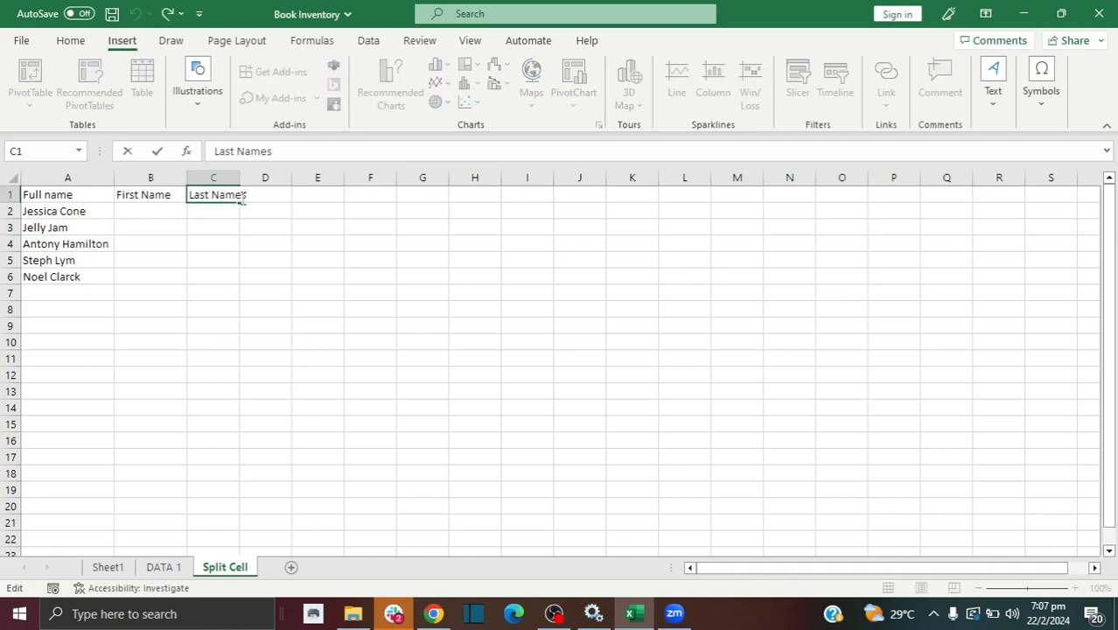
key(BackSpace)
click(213, 242)
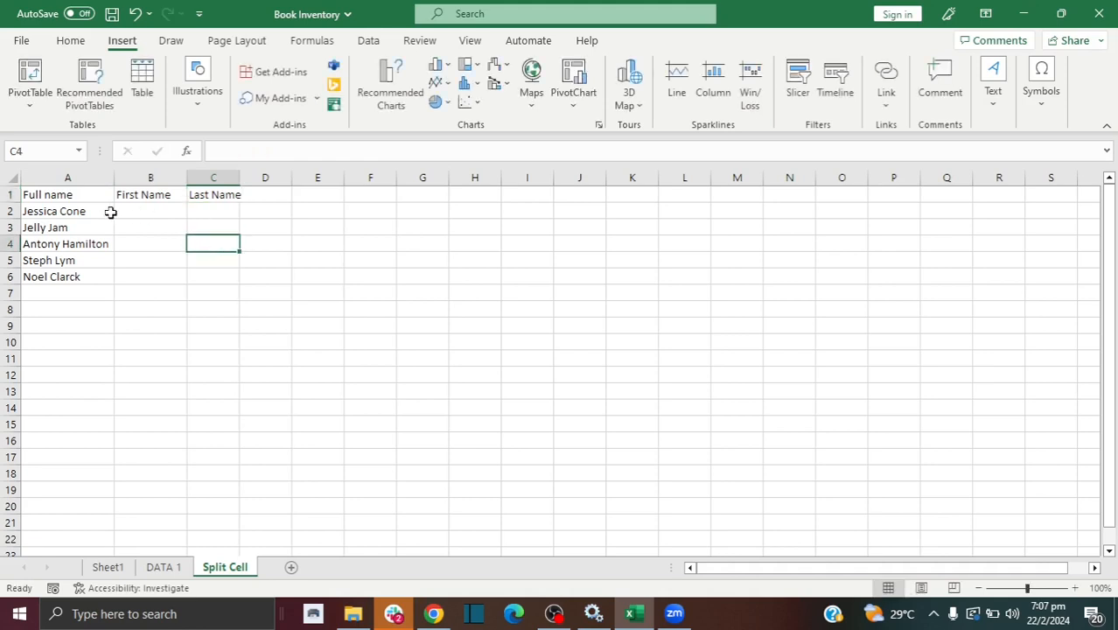
Step: Start Text to Columns on the full names in A2:A6 as delimited data, with Space instead of Tab as the delimiter
click(84, 212)
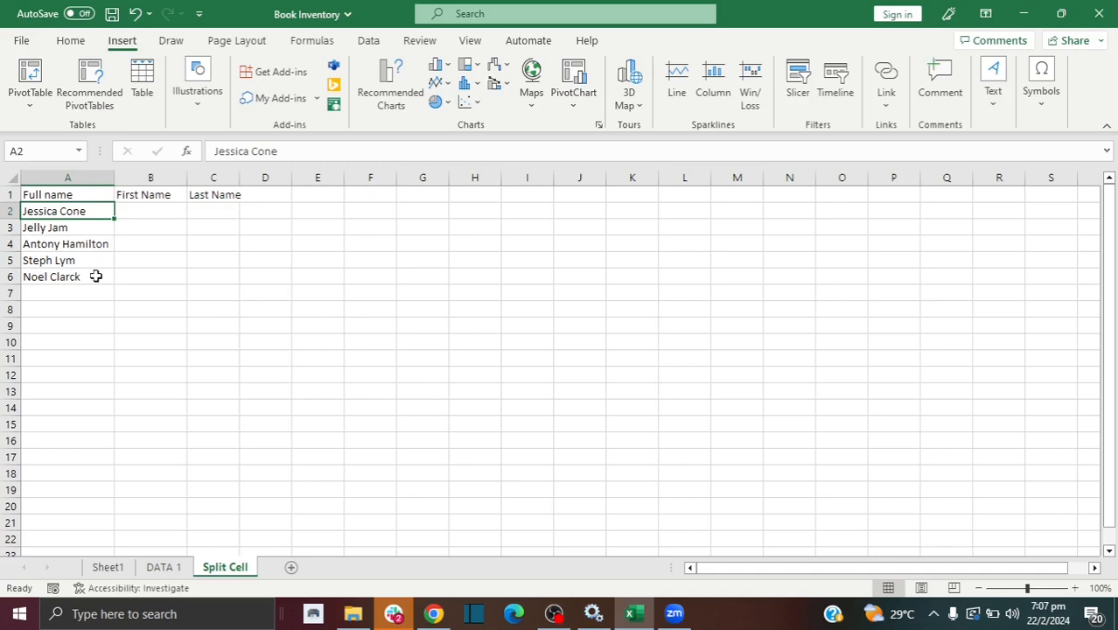
drag(88, 212, 91, 277)
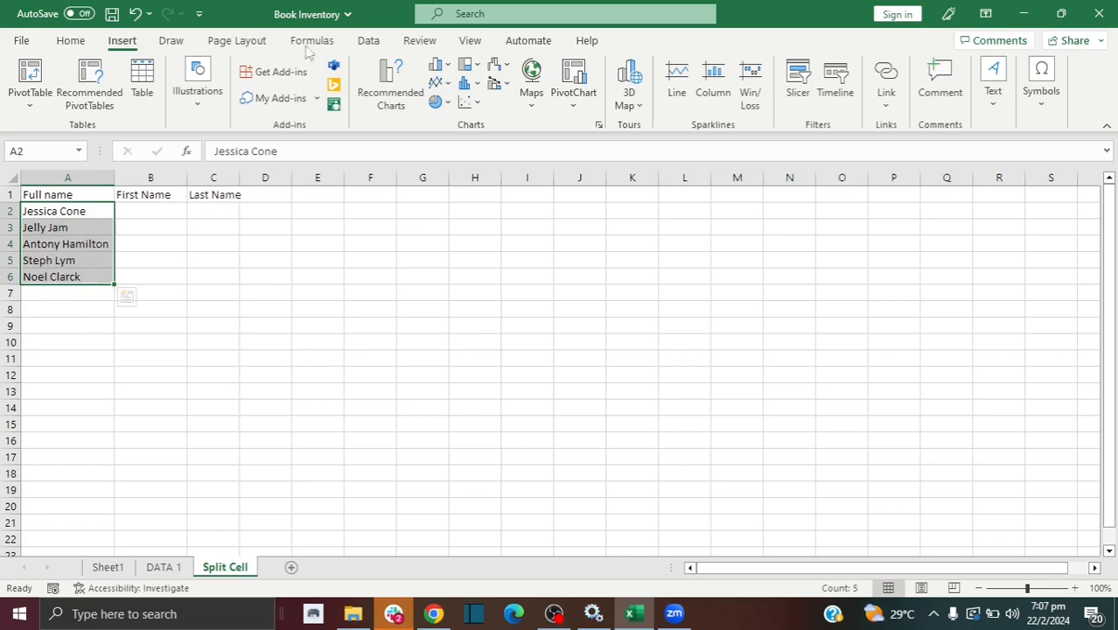
click(368, 41)
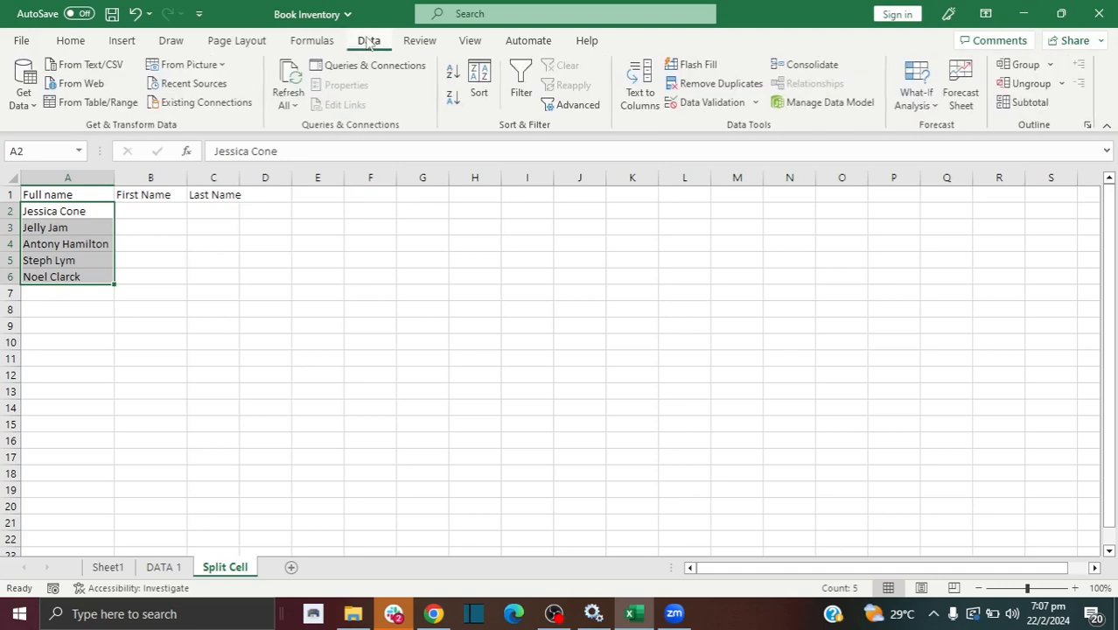
click(647, 98)
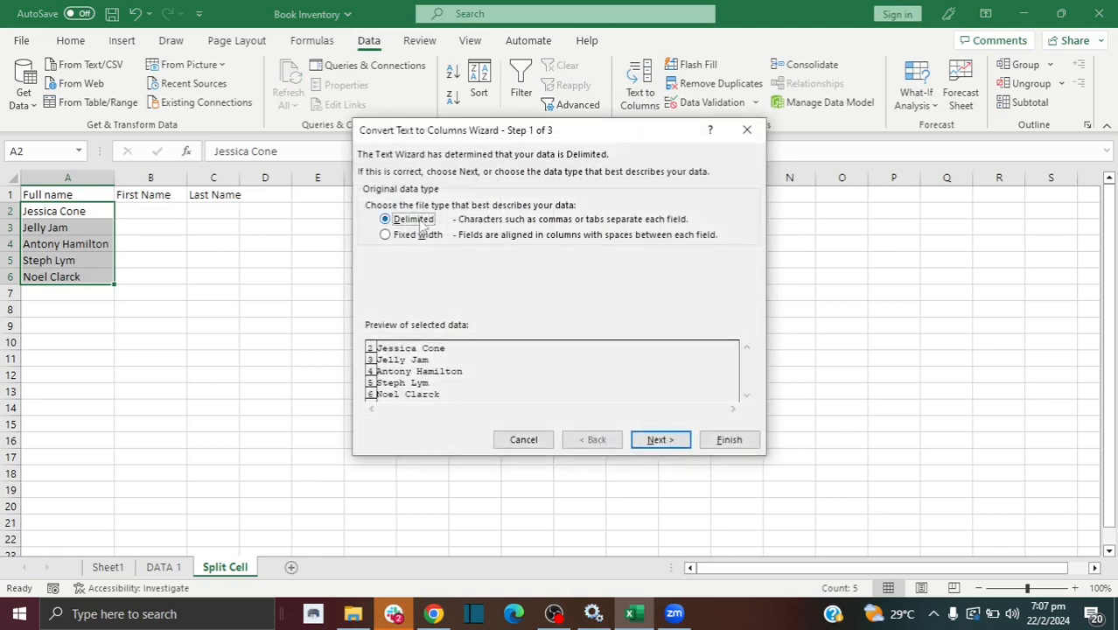
click(650, 443)
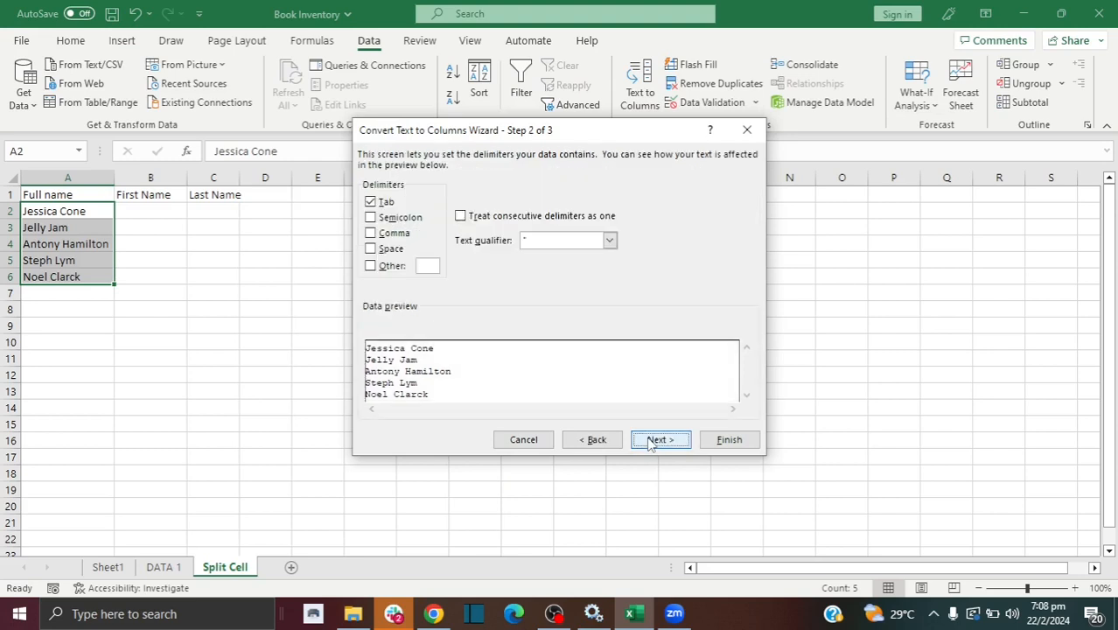
click(370, 203)
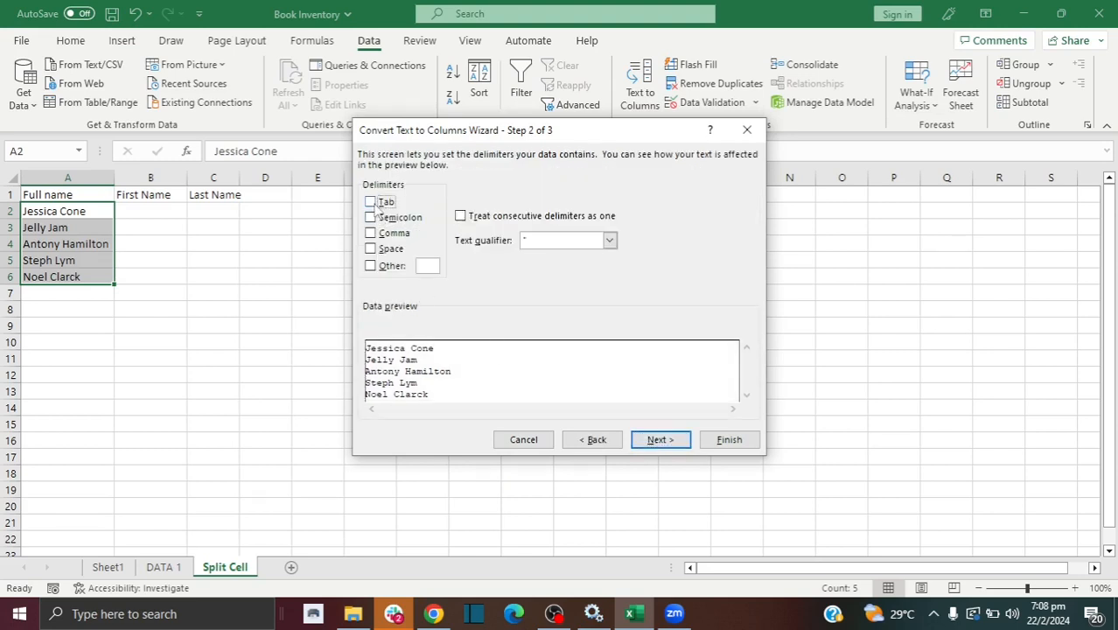
click(371, 250)
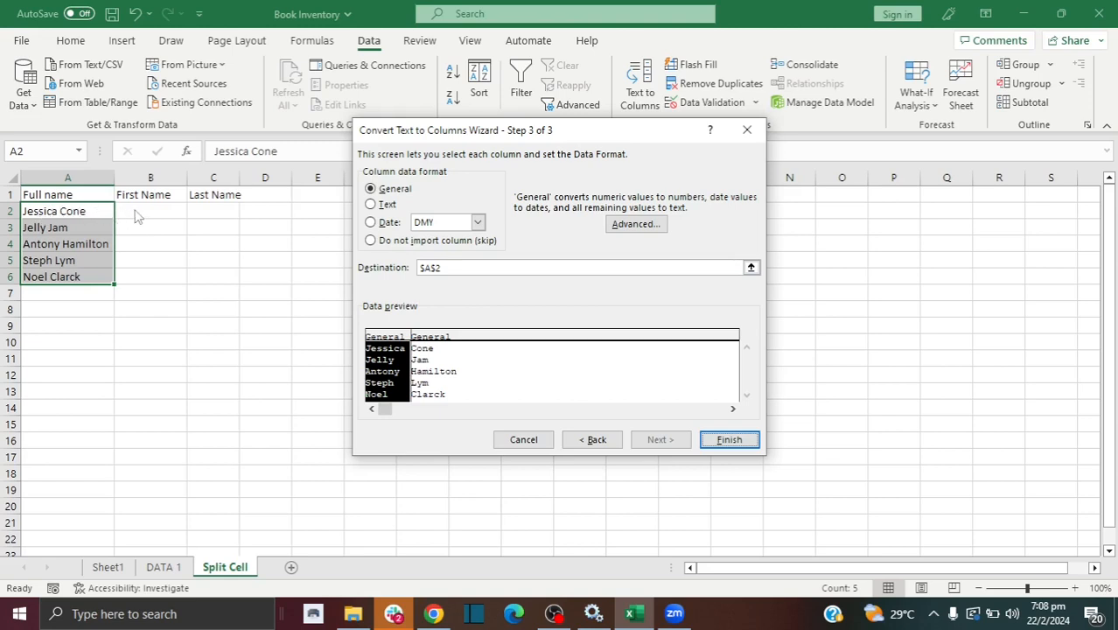
Step: Set the Text to Columns destination to $B$2 and complete the split
click(430, 270)
key(BackSpace)
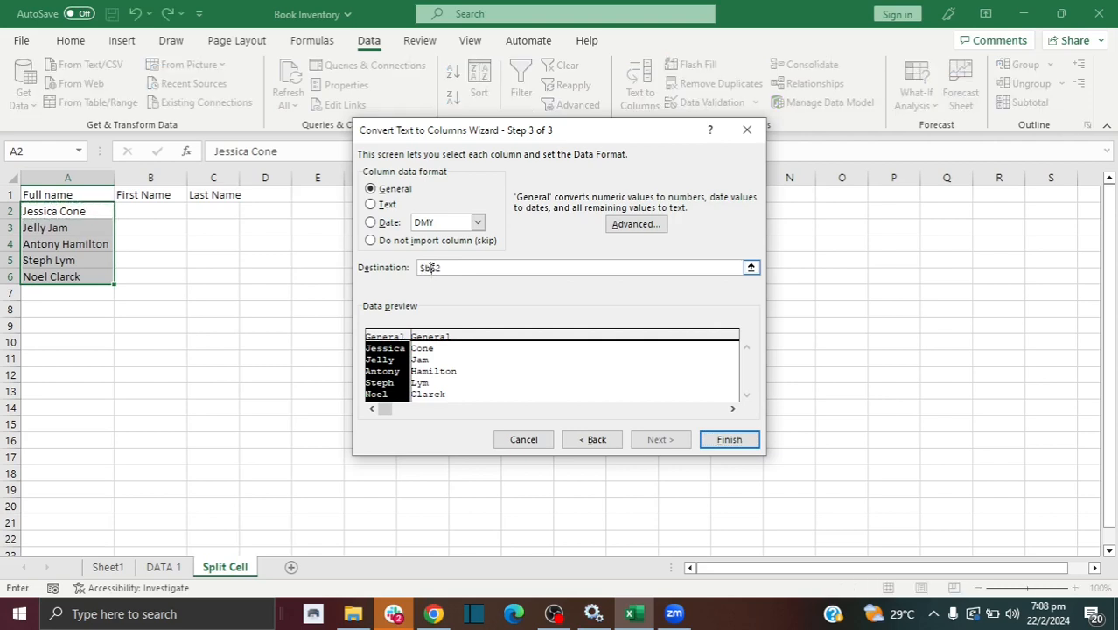
text(b)
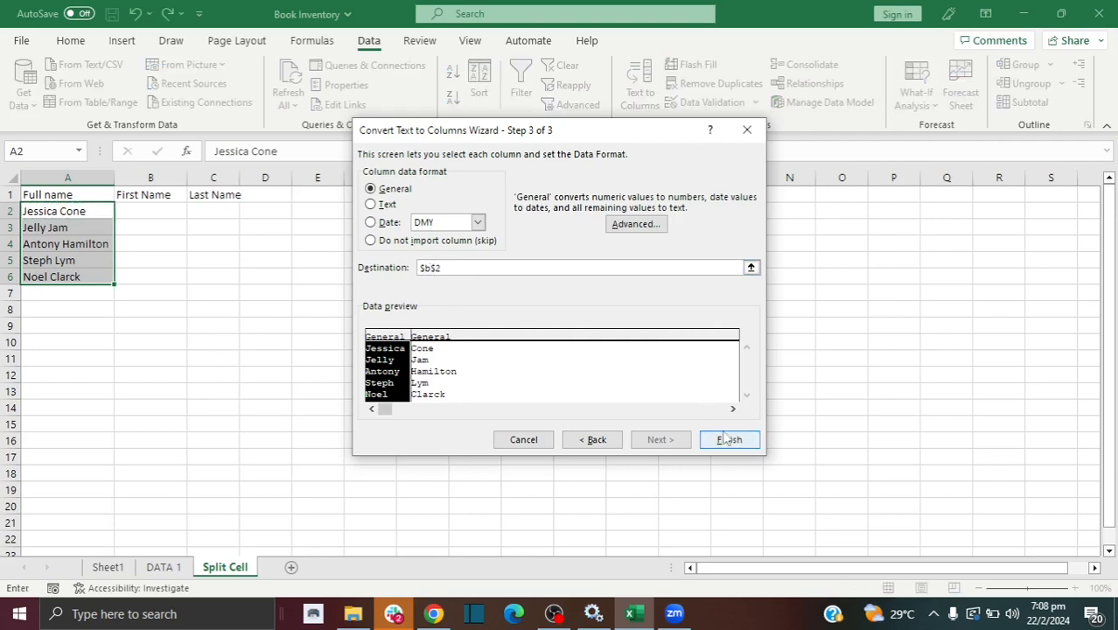
click(728, 439)
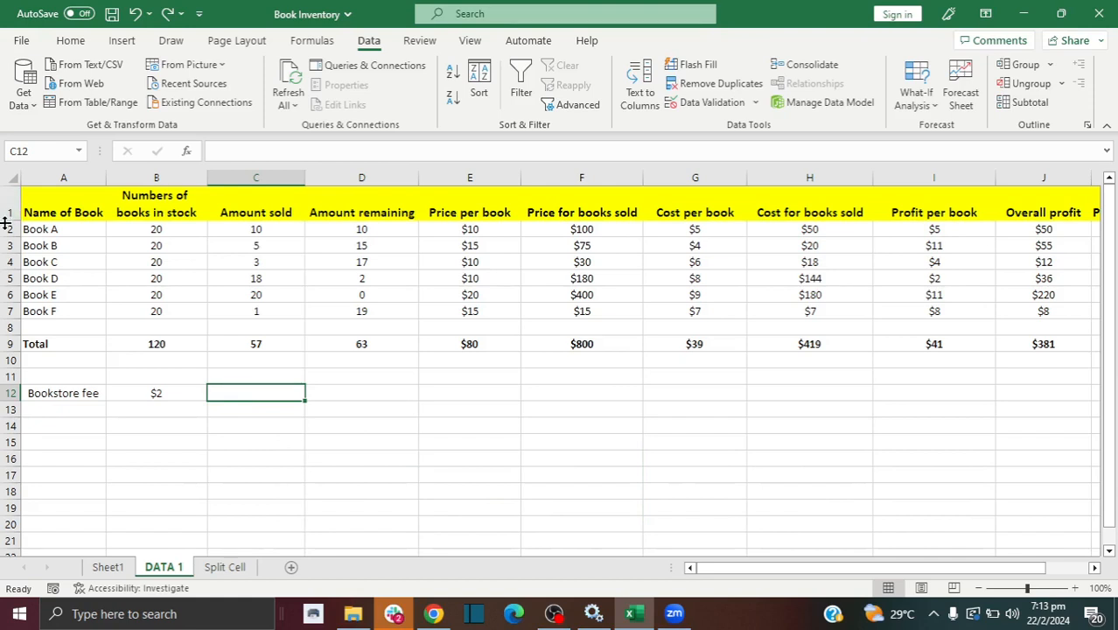
Step: On the DATA 1 sheet, turn on filtering for rows 1 through 7
drag(5, 213, 14, 310)
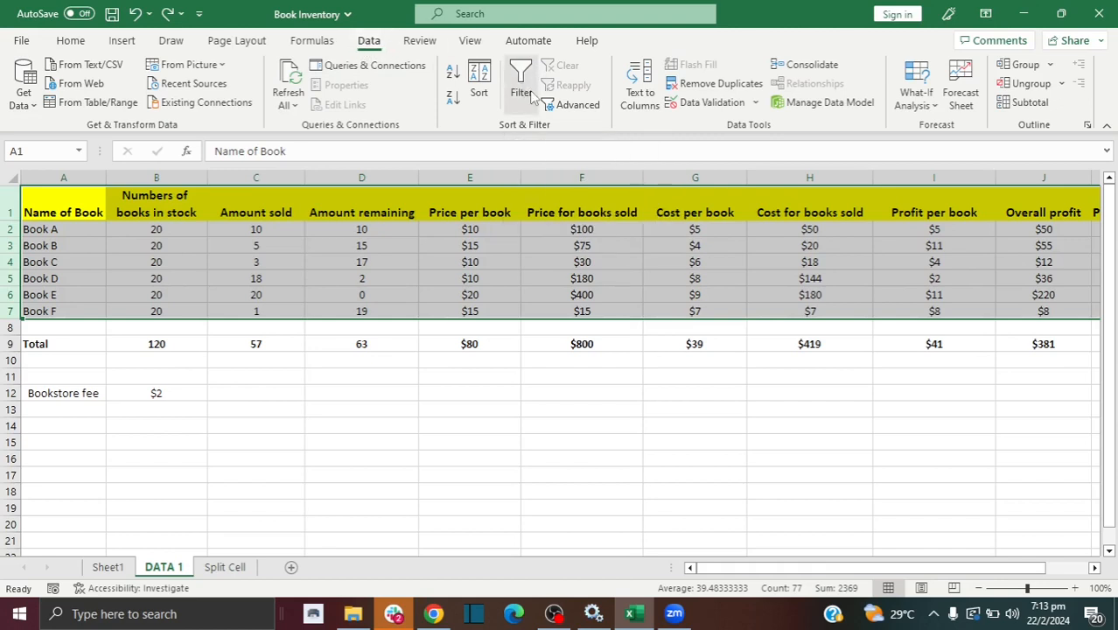
click(521, 89)
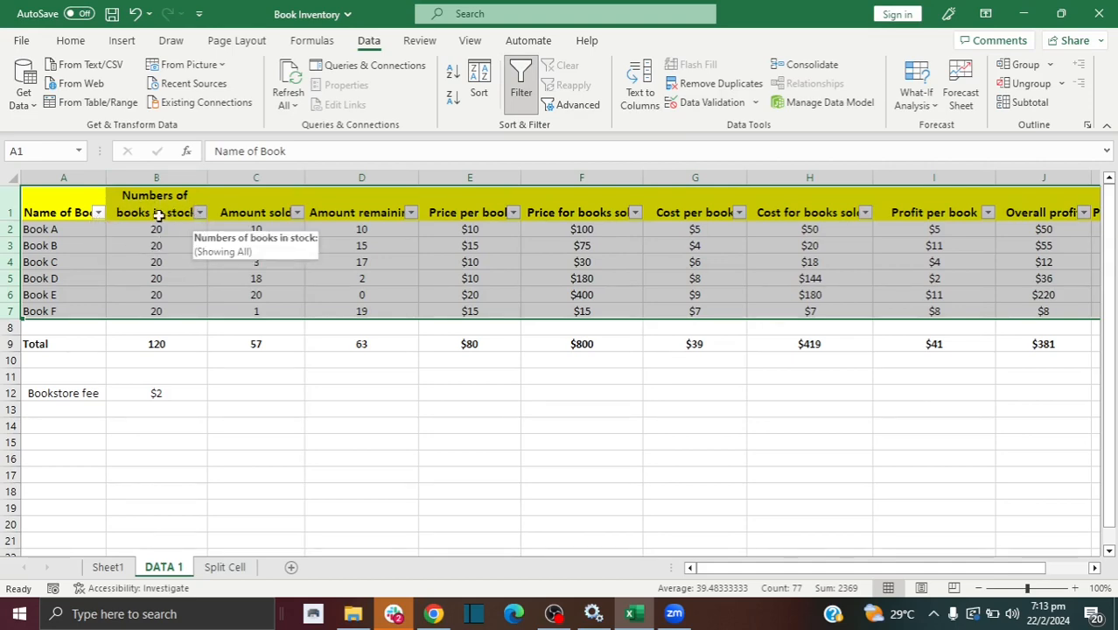
click(85, 228)
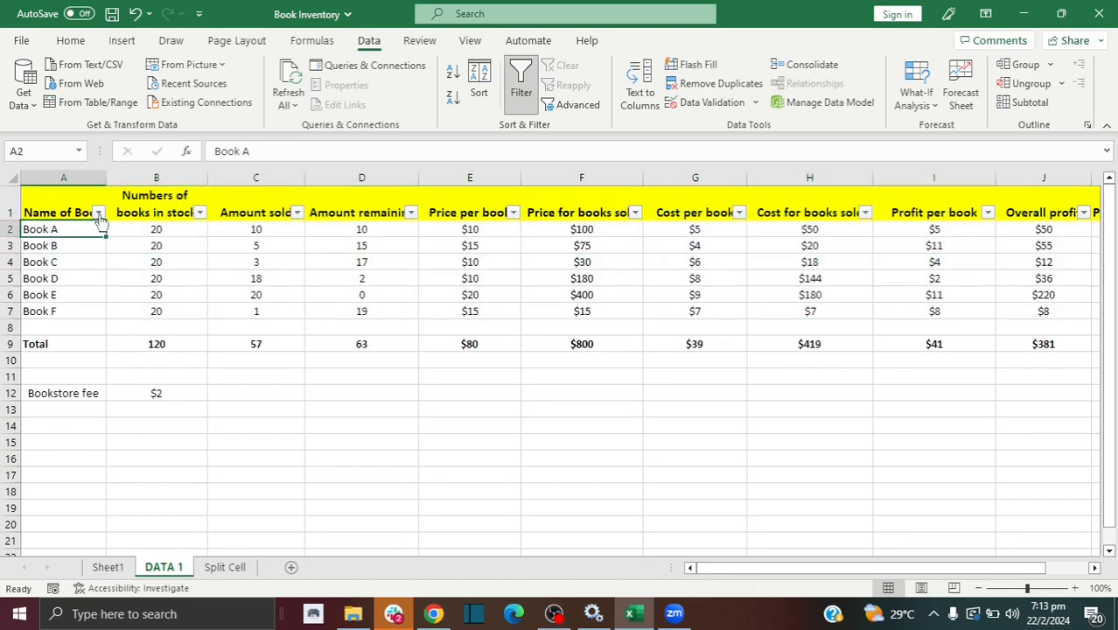
Step: Filter the Name of Book column to show only Book D and Book E
click(99, 212)
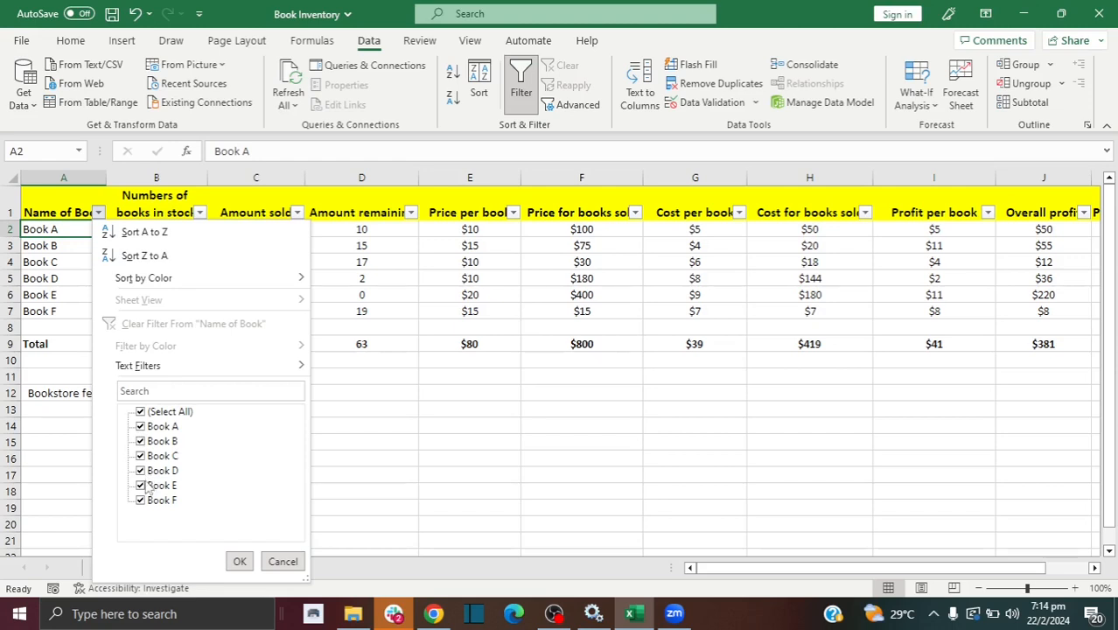
click(141, 412)
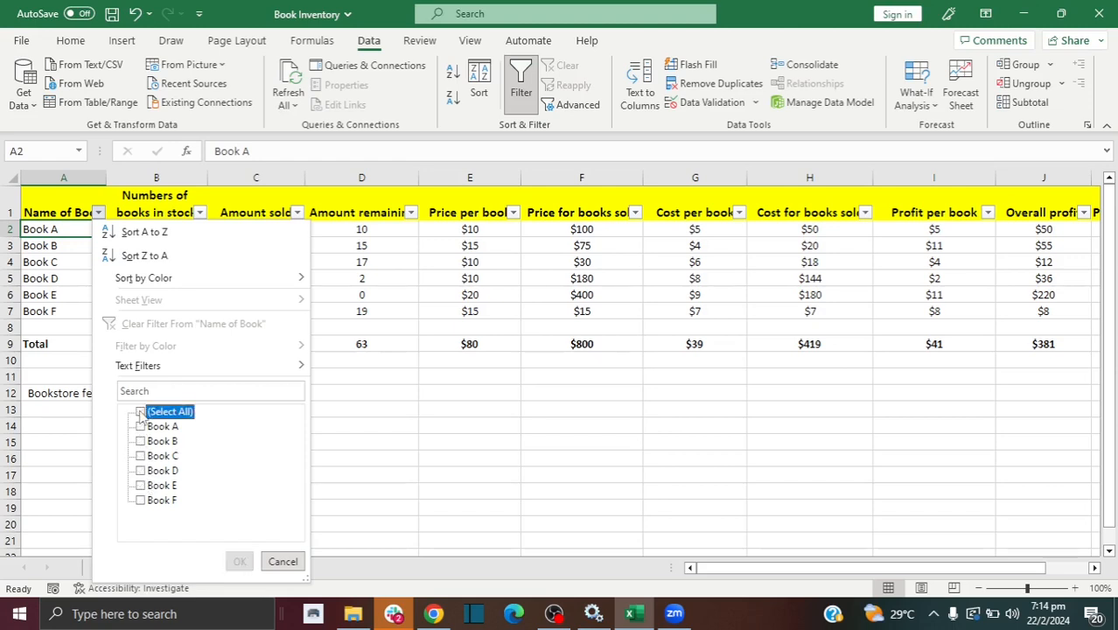
click(141, 471)
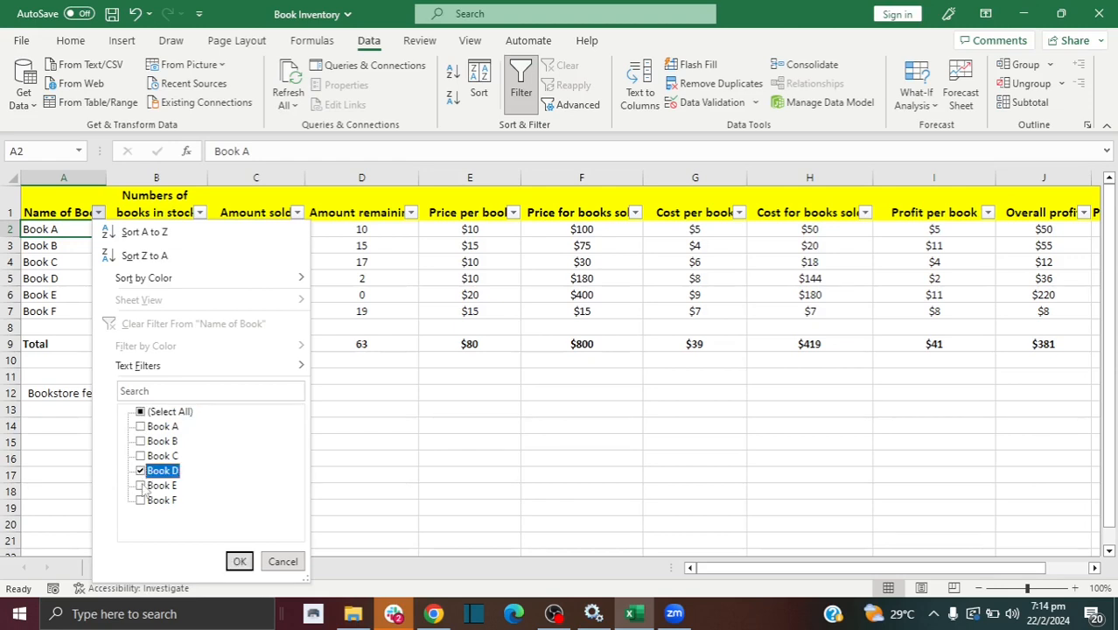
click(141, 485)
click(238, 562)
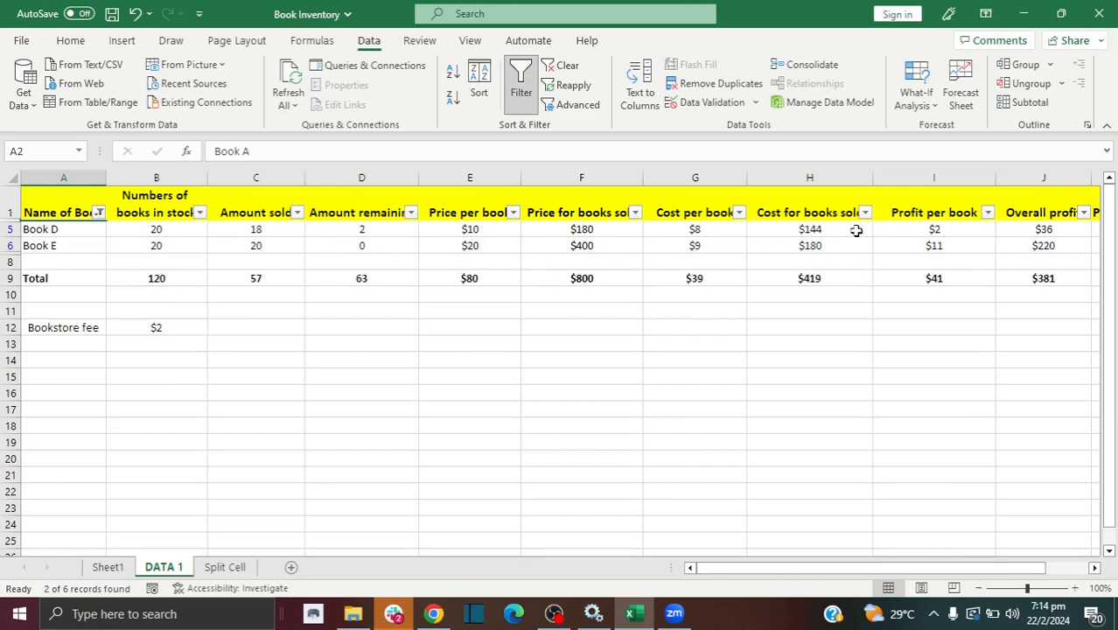
Step: Reset the Name of Book filter to show all books
click(100, 213)
click(141, 412)
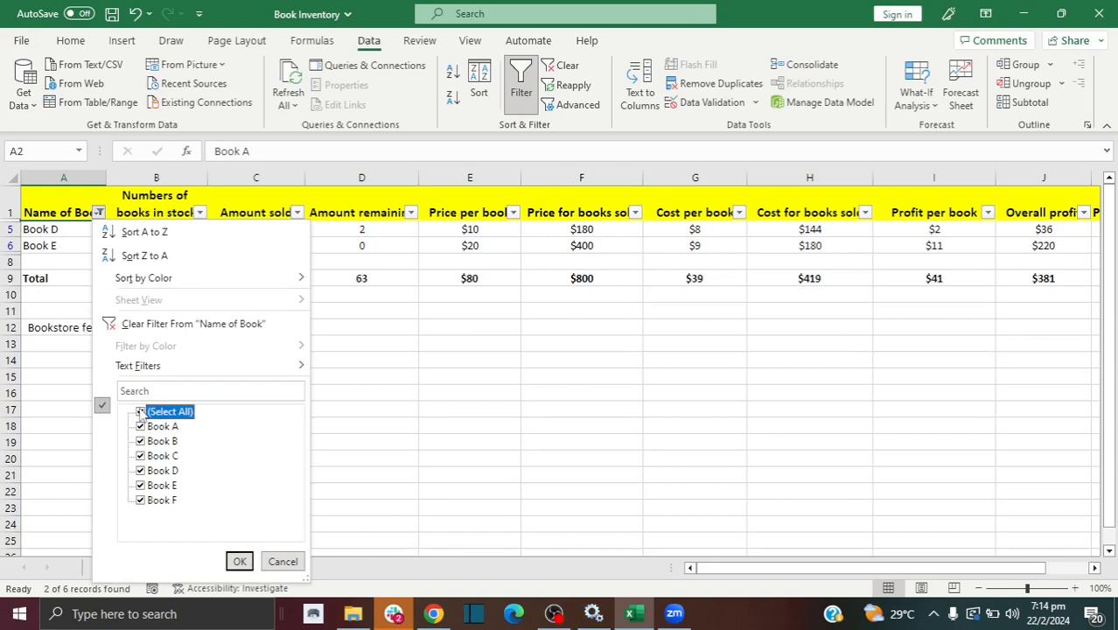
click(239, 561)
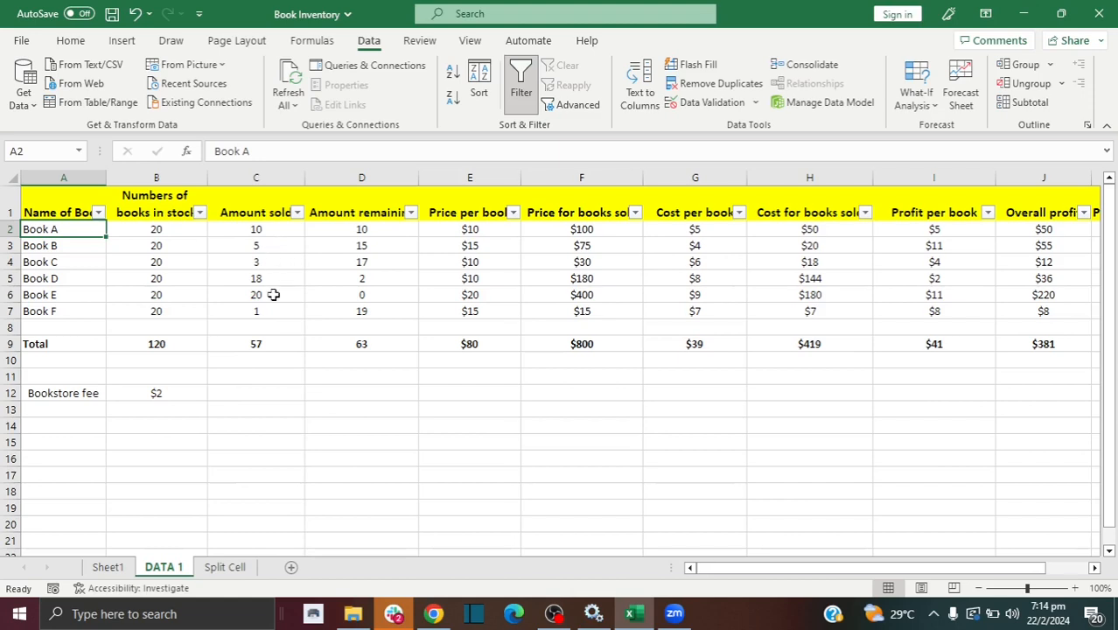
Step: Sort the book rows by Amount sold from largest to smallest
click(297, 212)
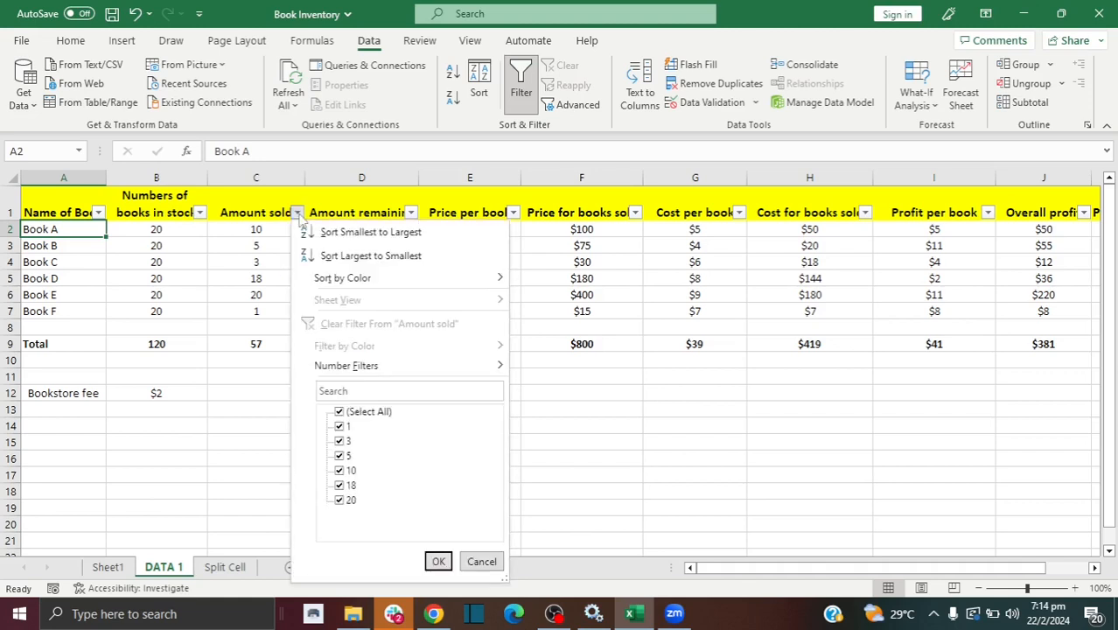
click(358, 255)
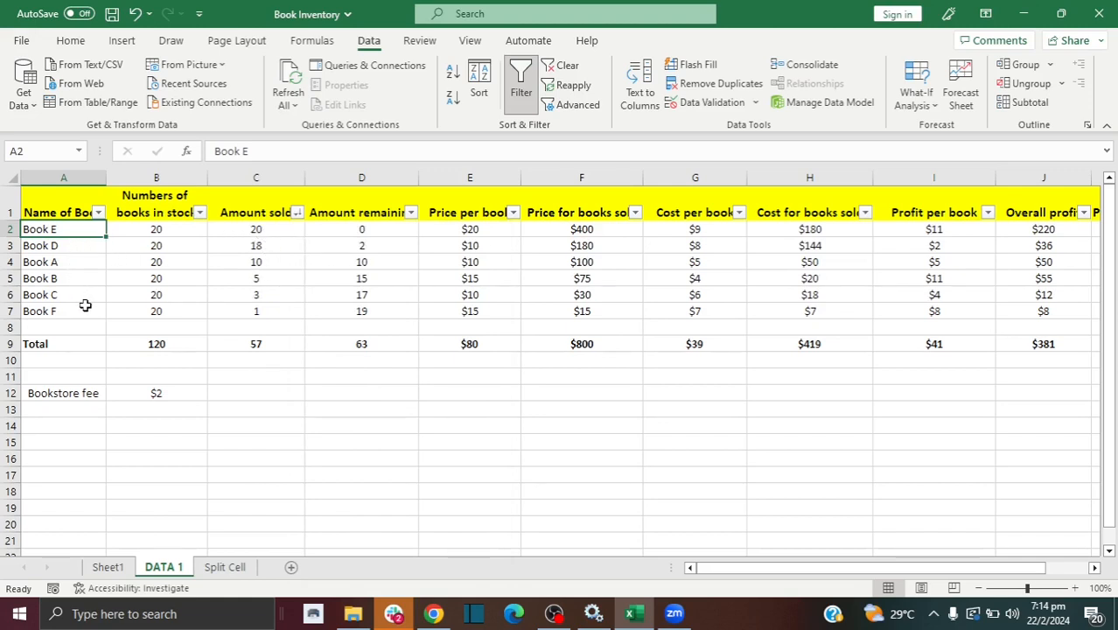
Step: Sort the book rows by Overall profit from largest to smallest
click(1085, 215)
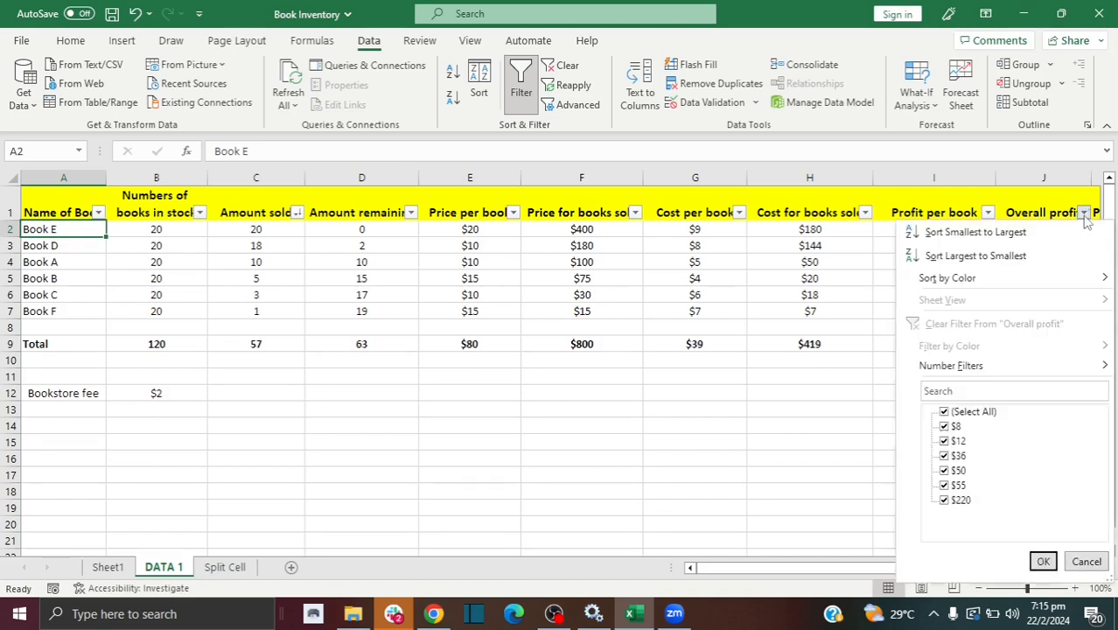
click(1027, 255)
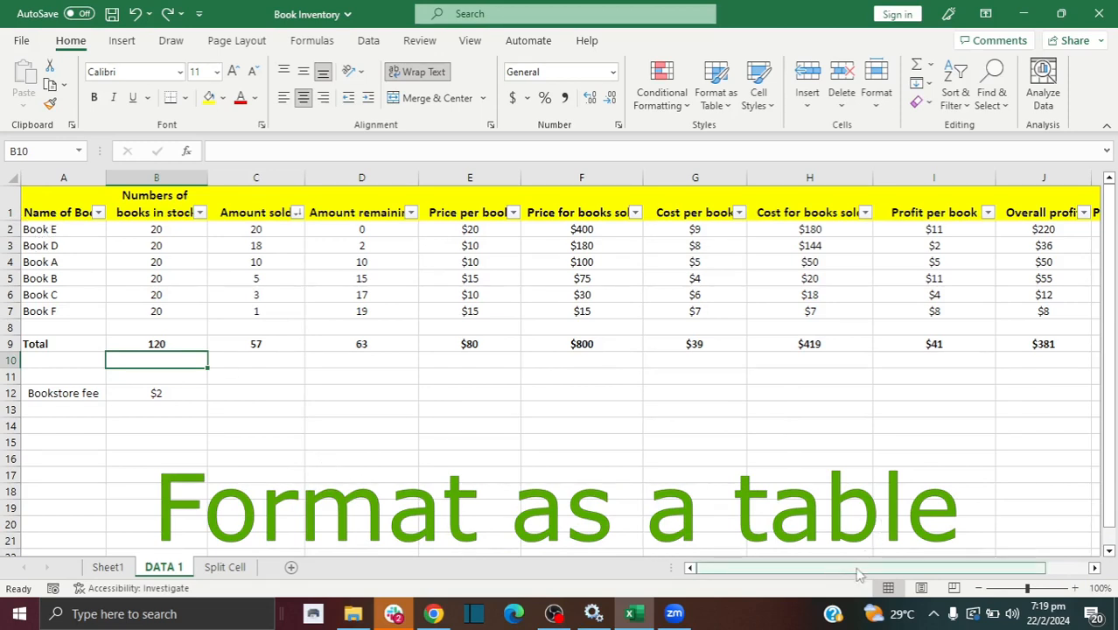
drag(866, 568, 908, 568)
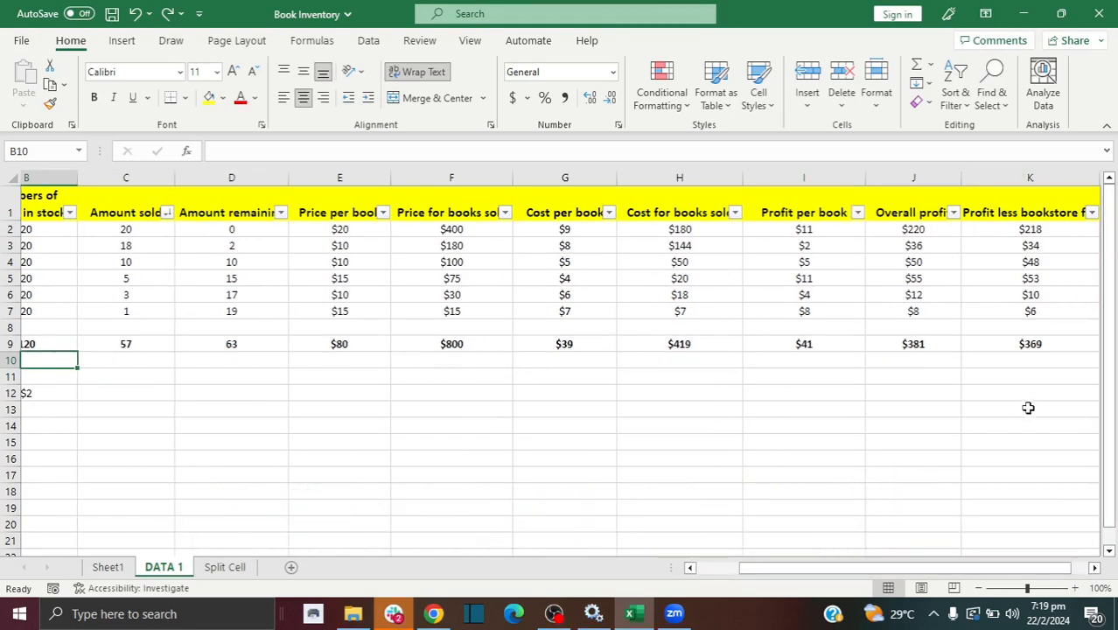
Step: Format the range A1:K7 as a table with headers, using the light orange banded style with full gridlines
drag(1067, 205, 13, 319)
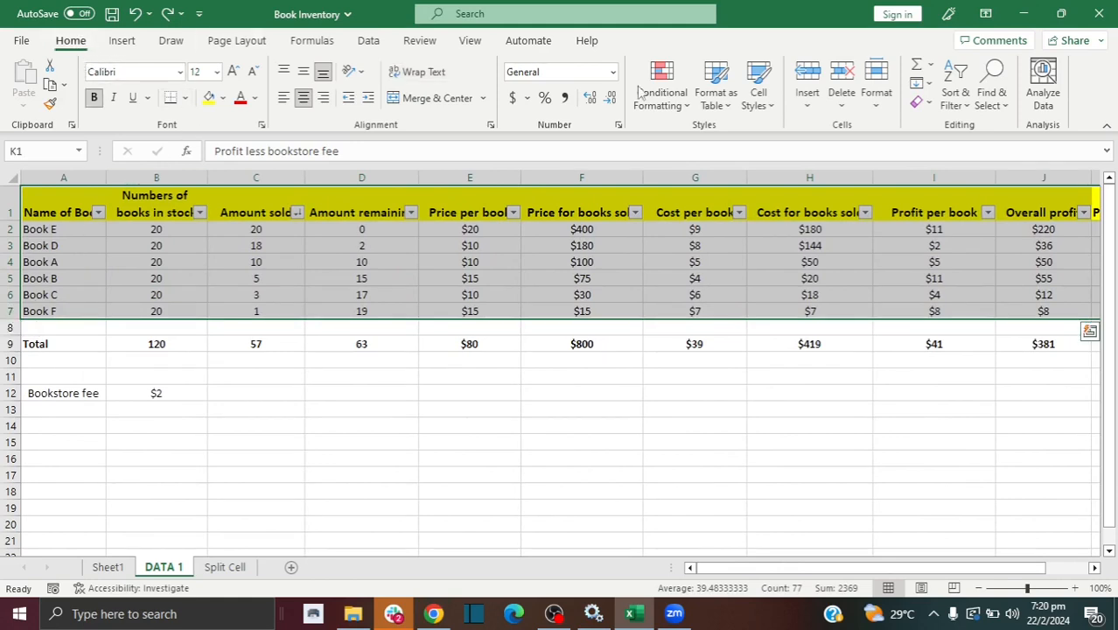
click(727, 106)
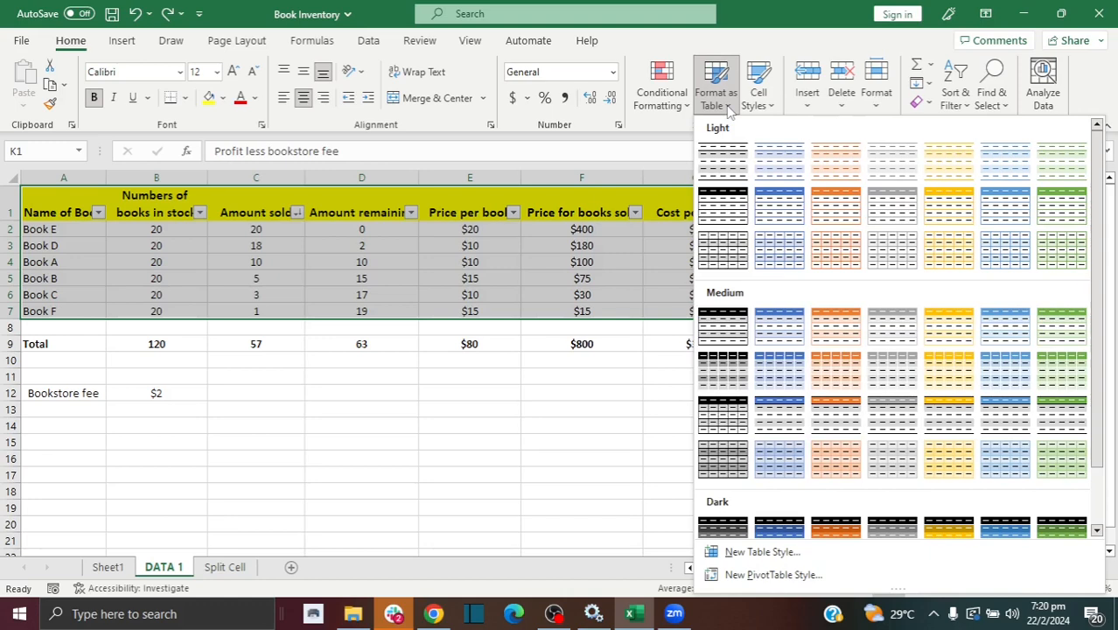
click(844, 248)
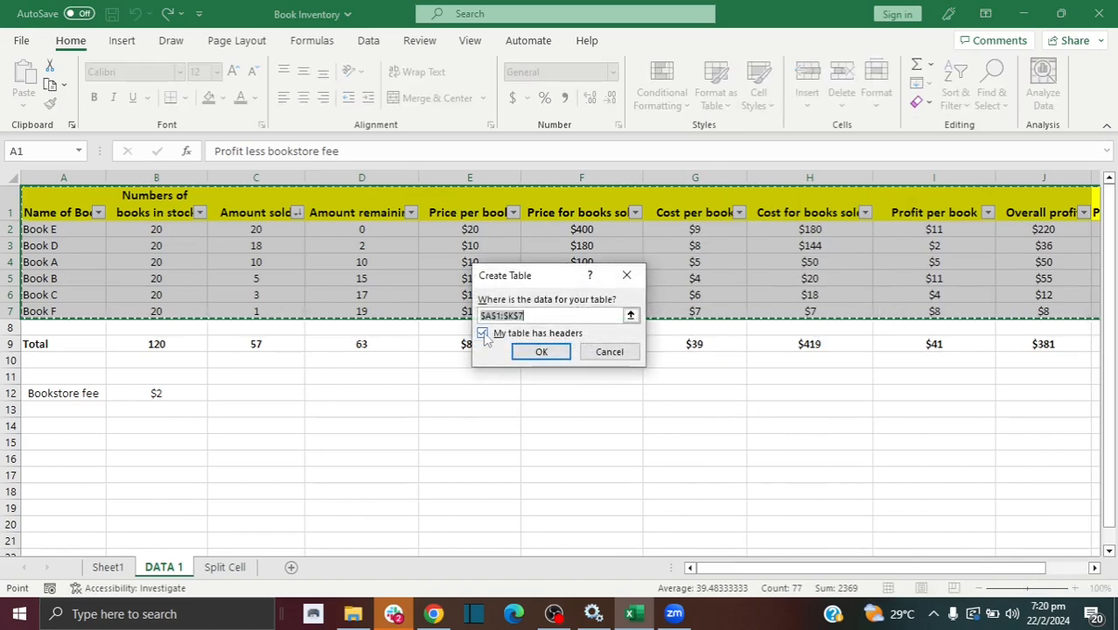
click(535, 351)
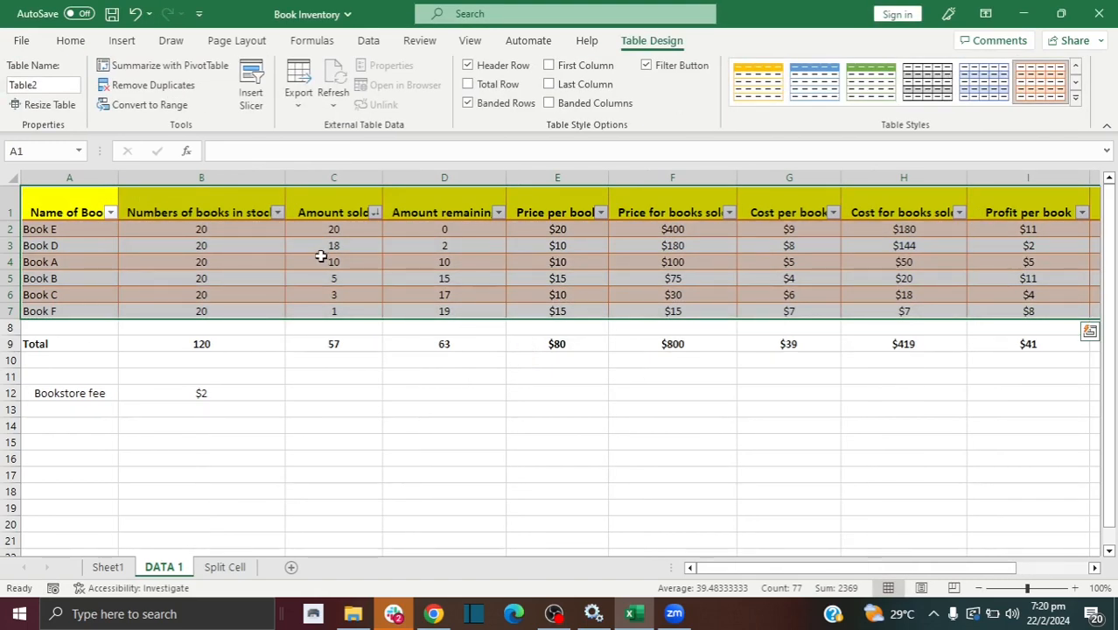
click(281, 259)
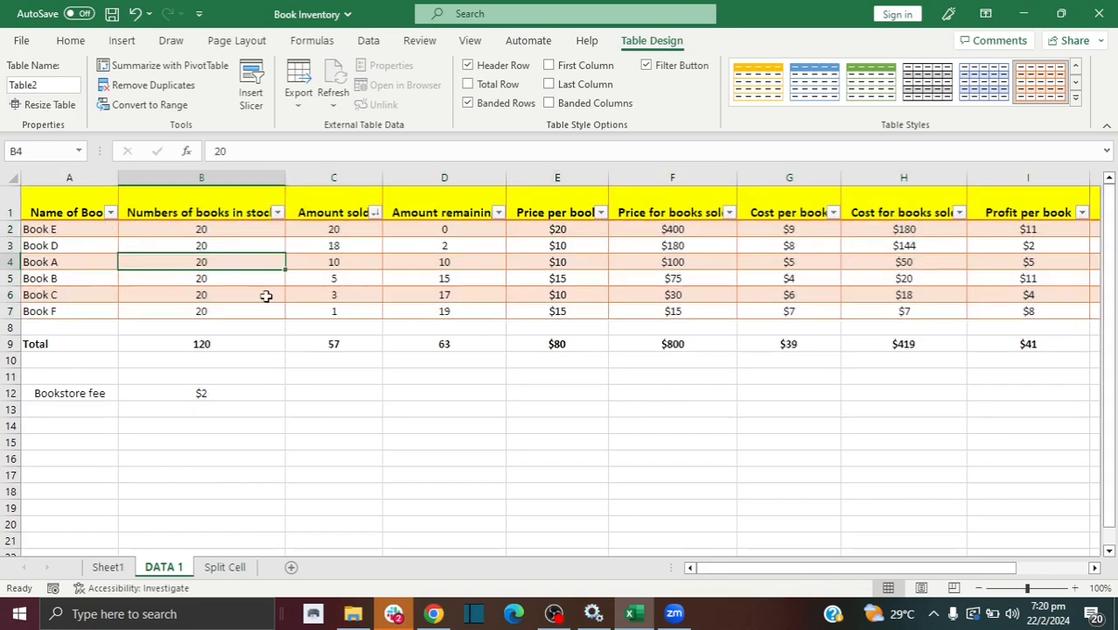
click(496, 246)
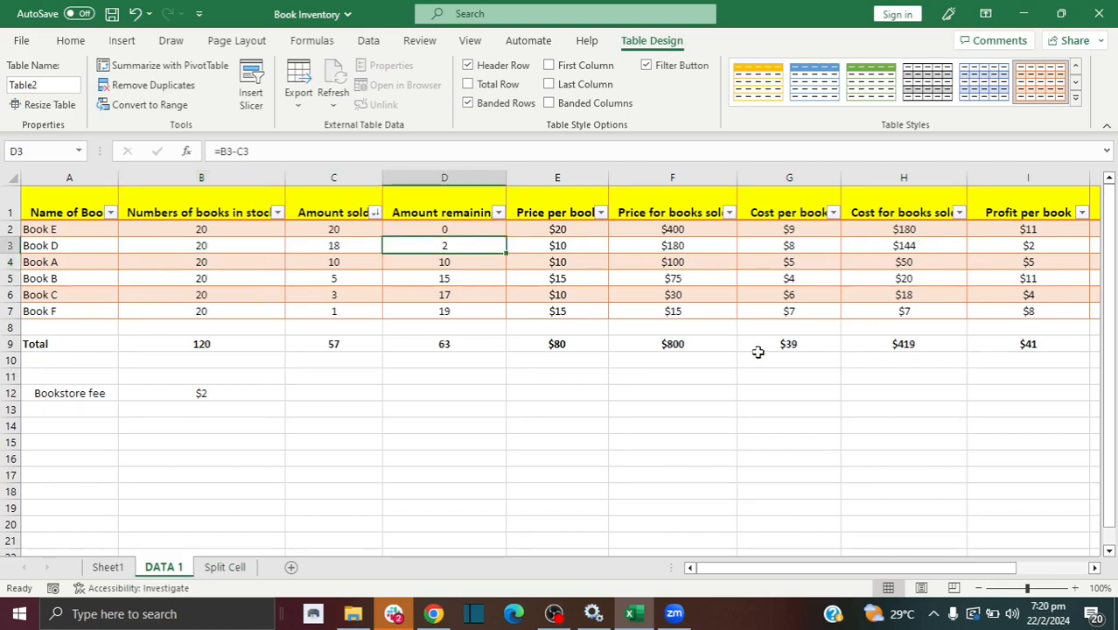
Step: Extend the table by one column to column L and set its header to "Profit Less management fee"
drag(751, 567, 934, 569)
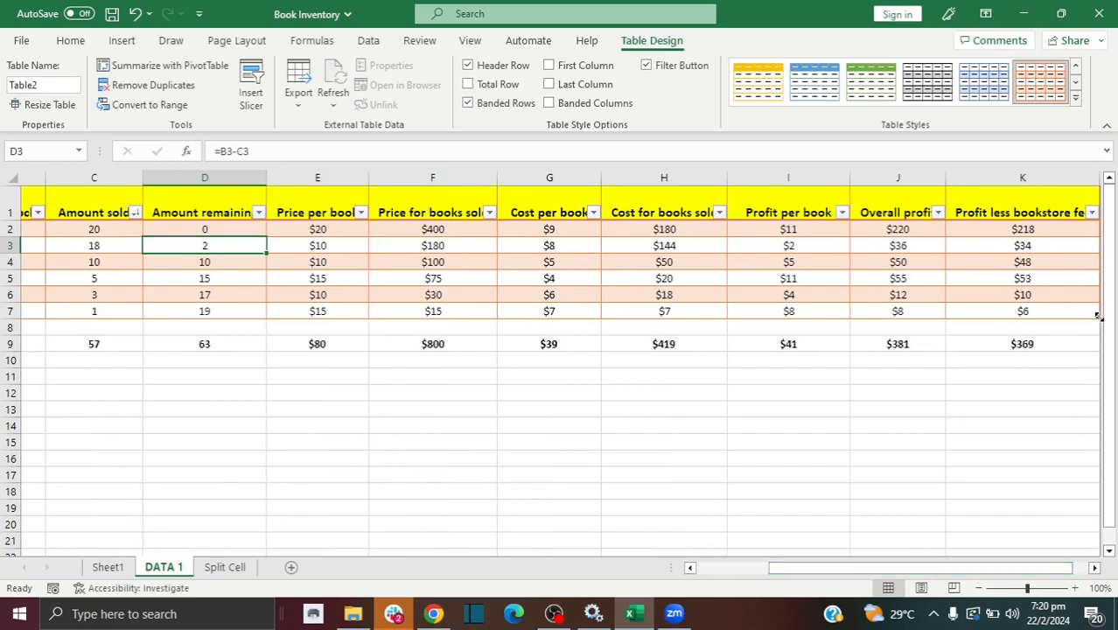
drag(1099, 322, 907, 321)
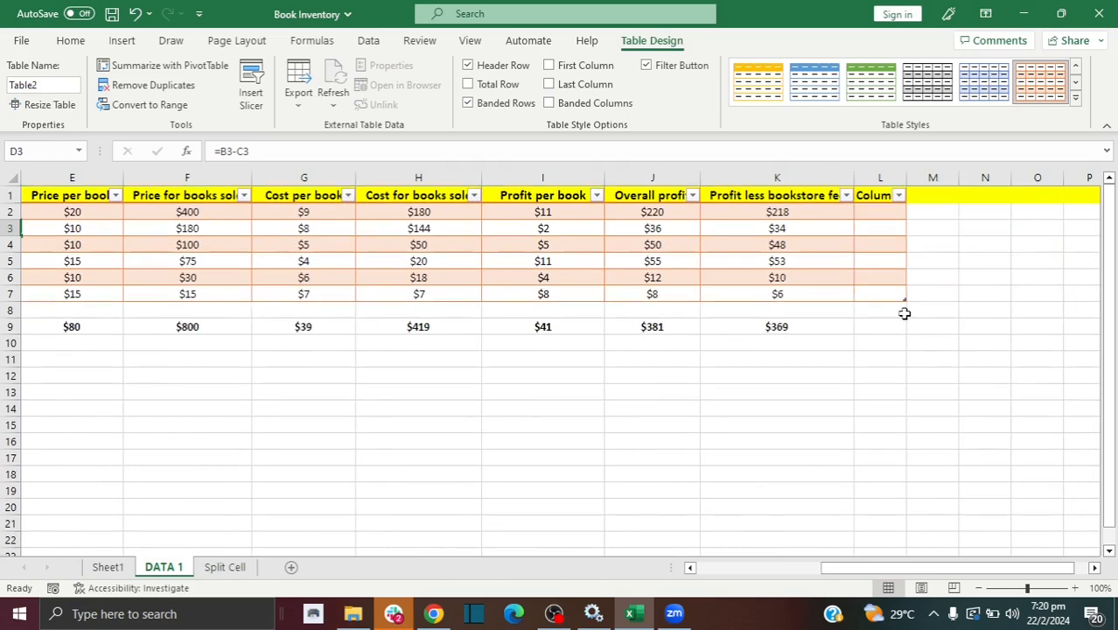
double_click(877, 195)
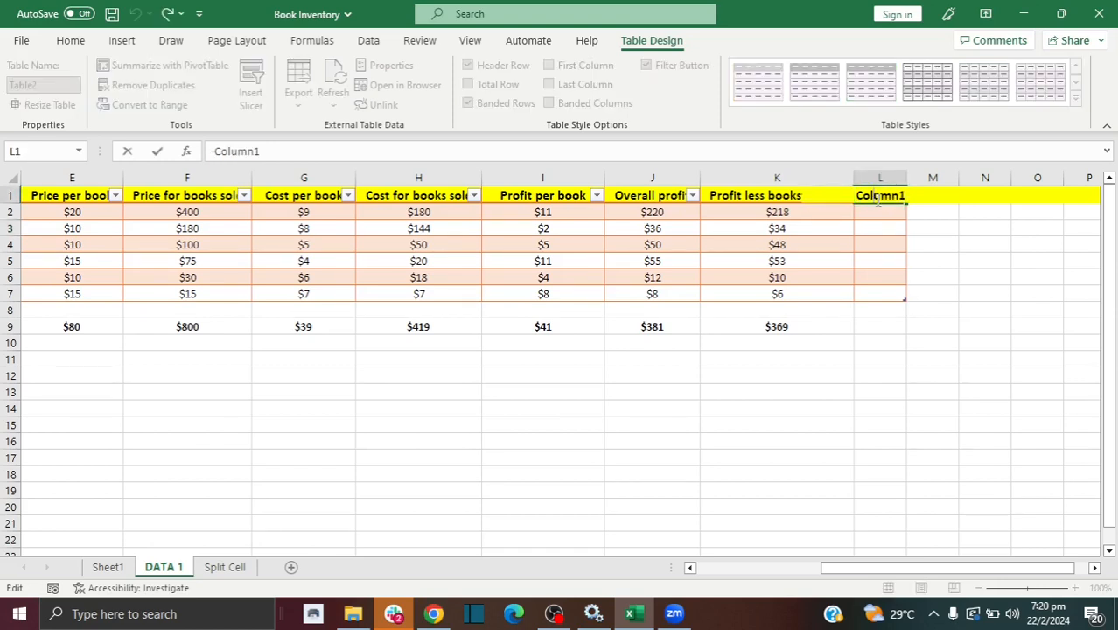
text(Pr)
double_click(878, 200)
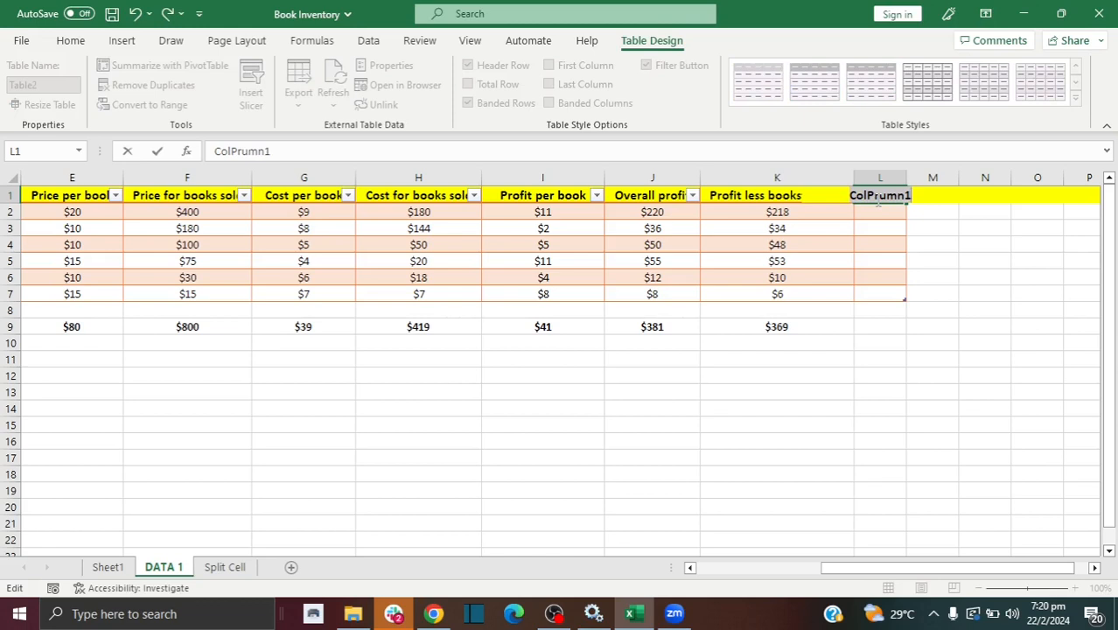
text(Profit)
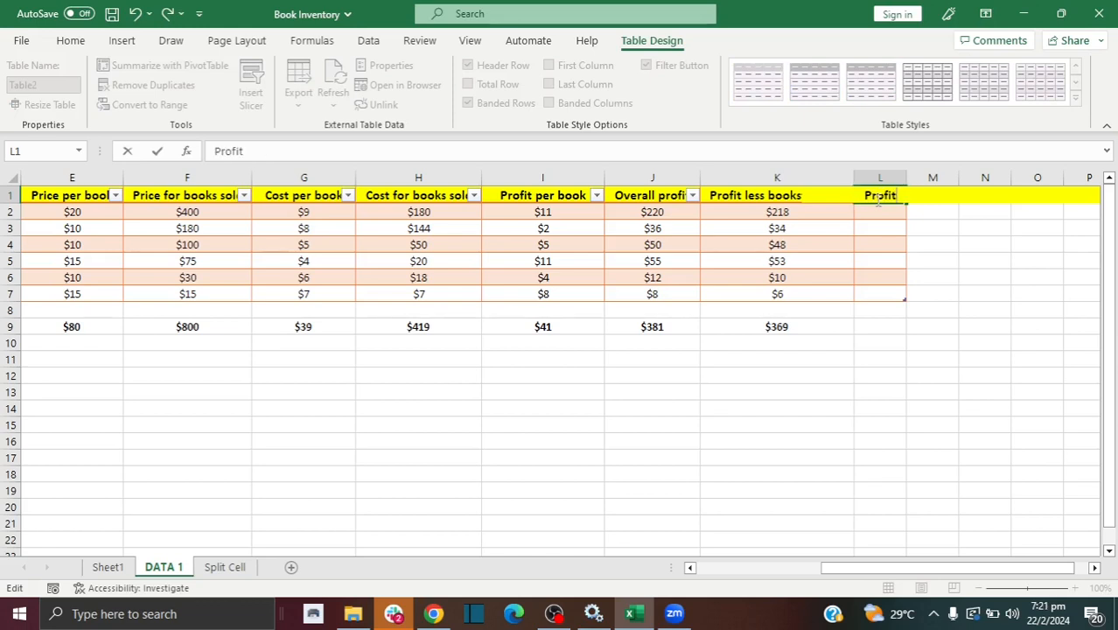
text( Less manag)
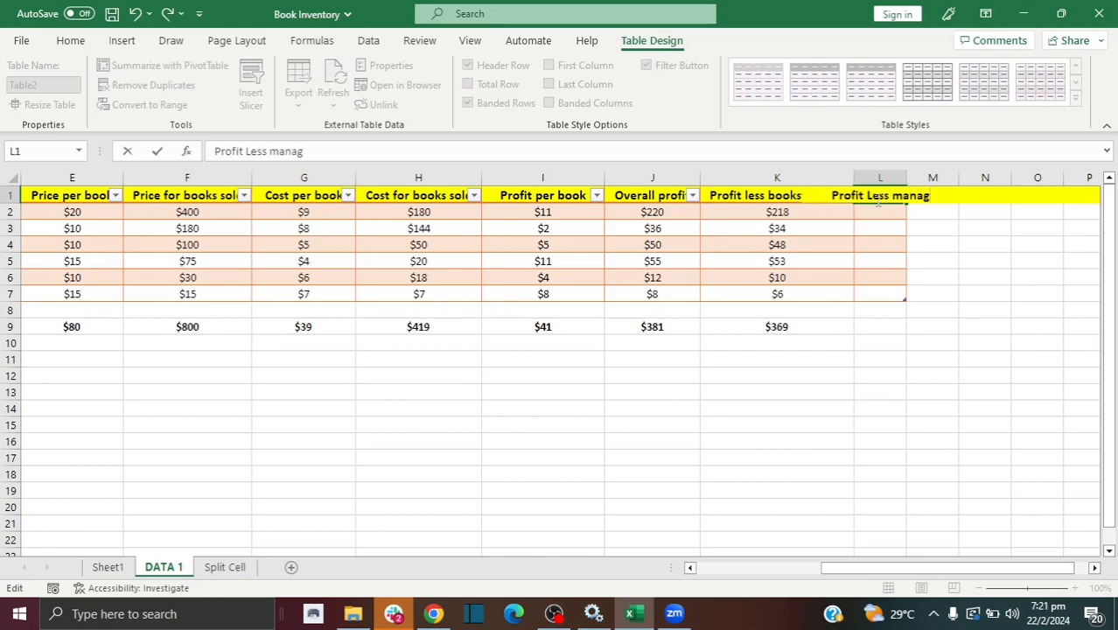
text(em)
key(BackSpace)
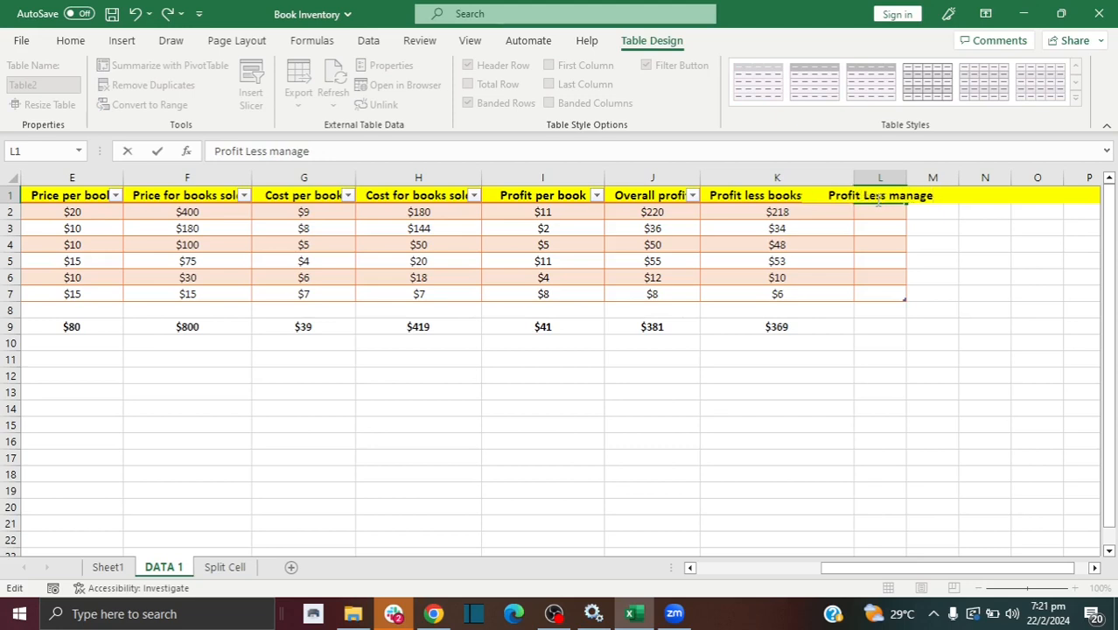
text(ment)
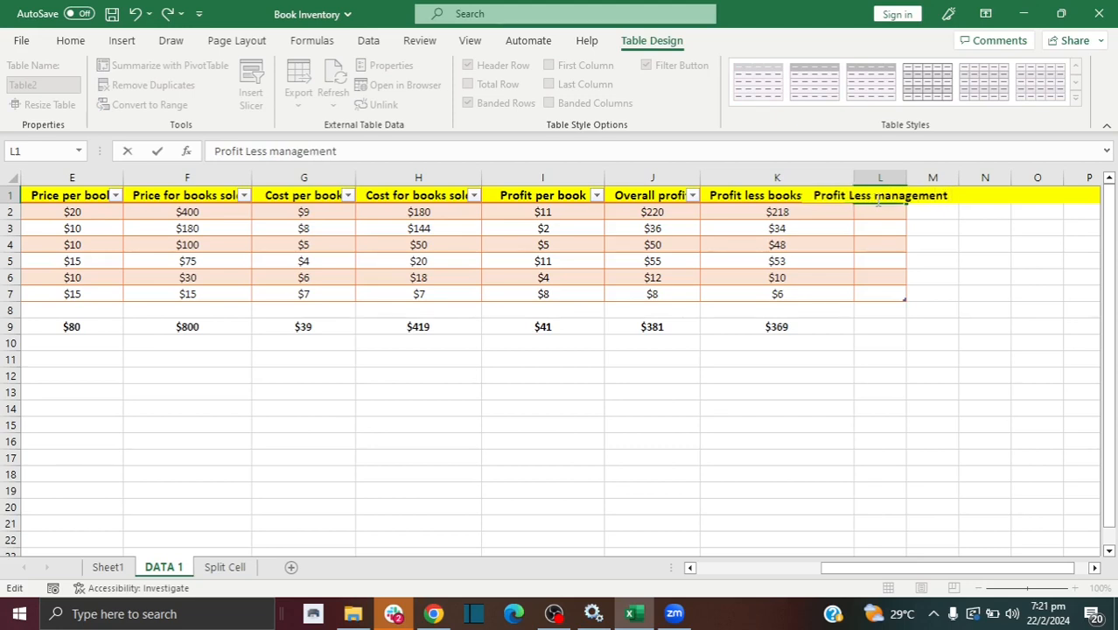
text( fee)
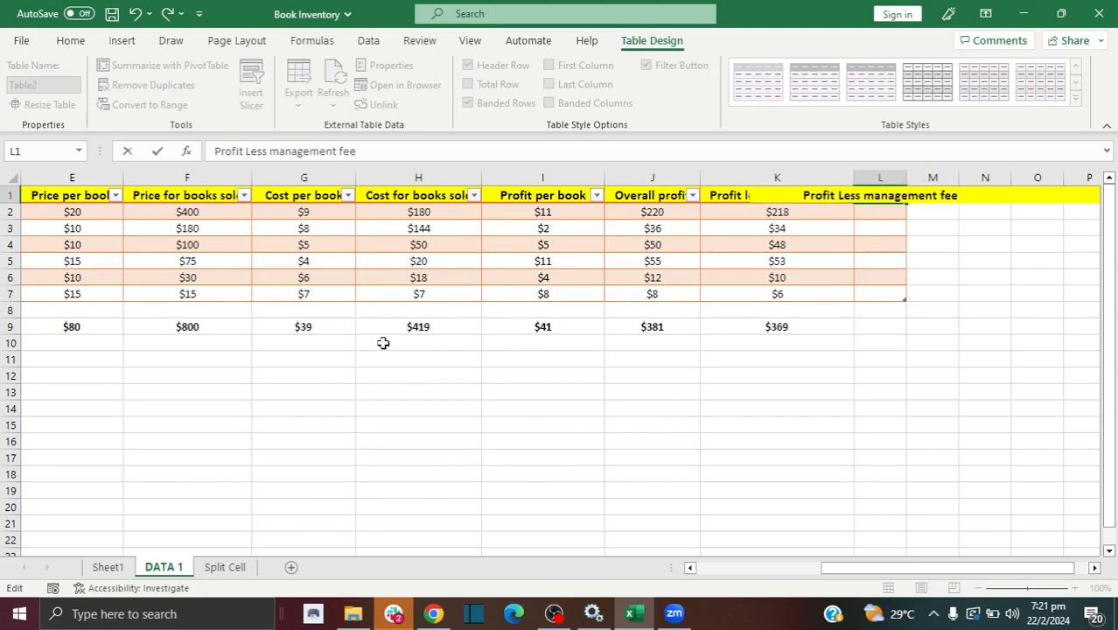
Step: Add the label "Management fee" in cell A13, directly below Bookstore fee
click(383, 343)
key(Down)
key(Down)
key(Left)
key(Left)
key(Left)
key(Left)
key(Left)
key(Left)
key(Left)
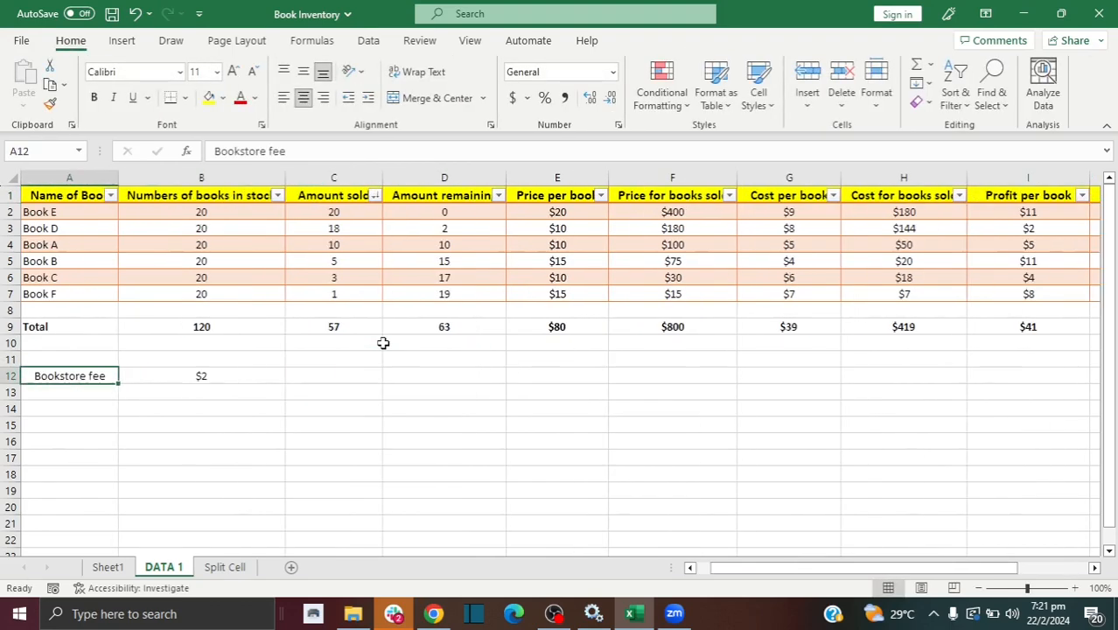
key(Down)
text(M)
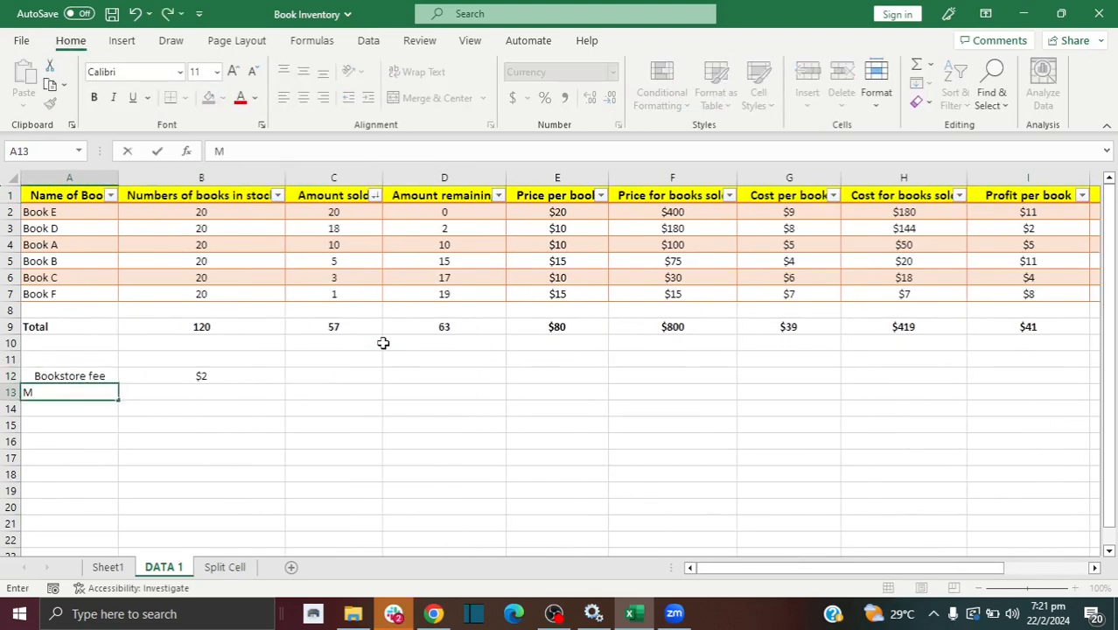
text(anagement fee)
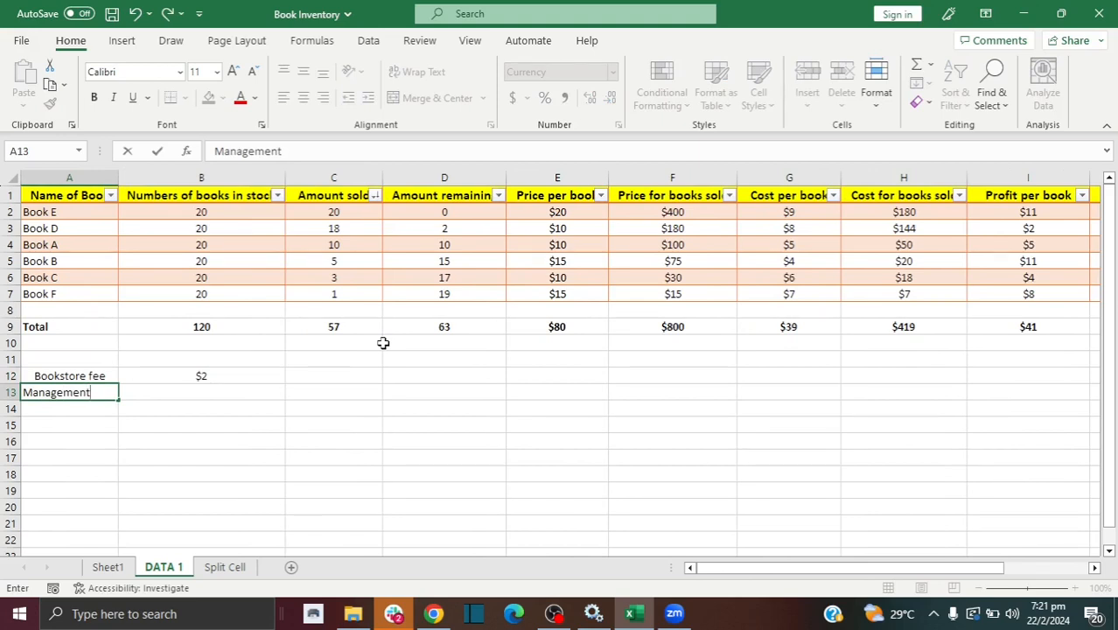
Step: Enter $2 as the management fee amount in cell B13
click(260, 374)
click(249, 396)
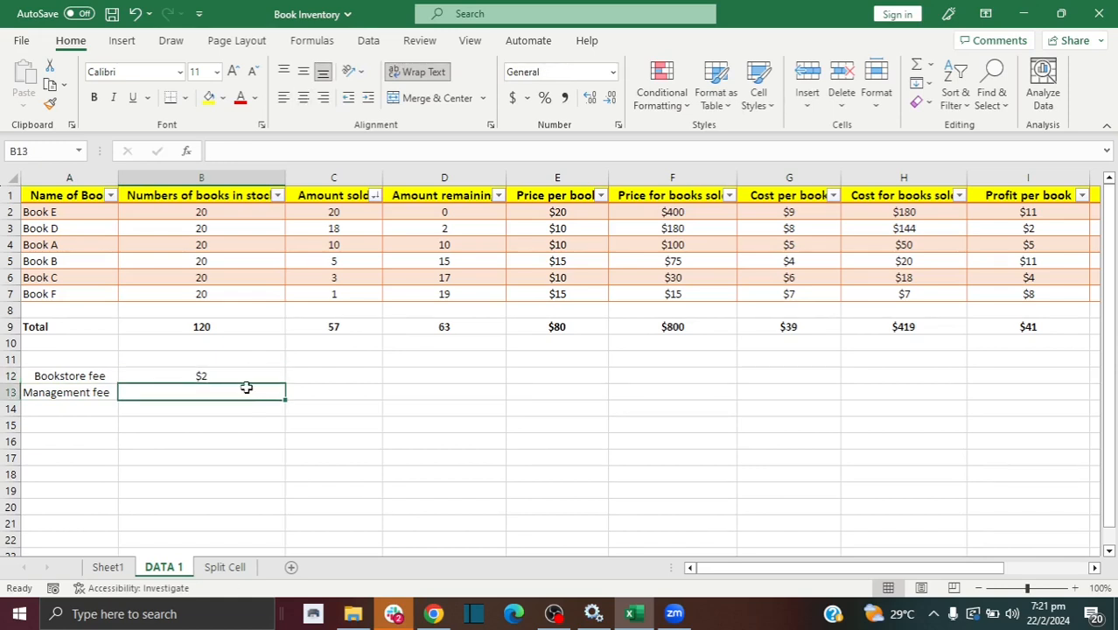
text($2)
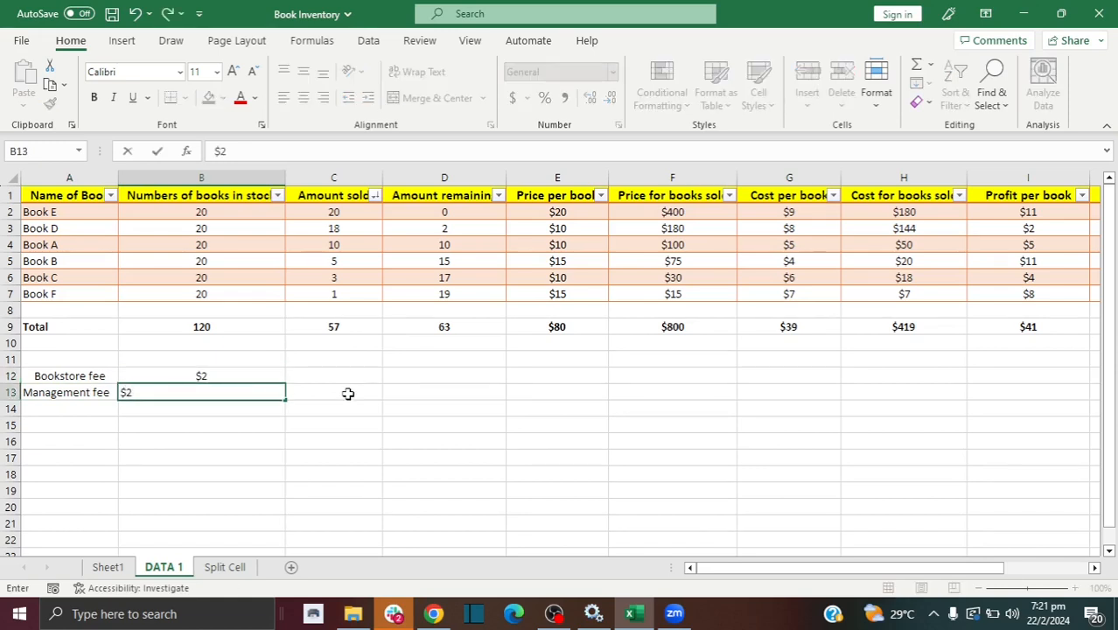
key(Return)
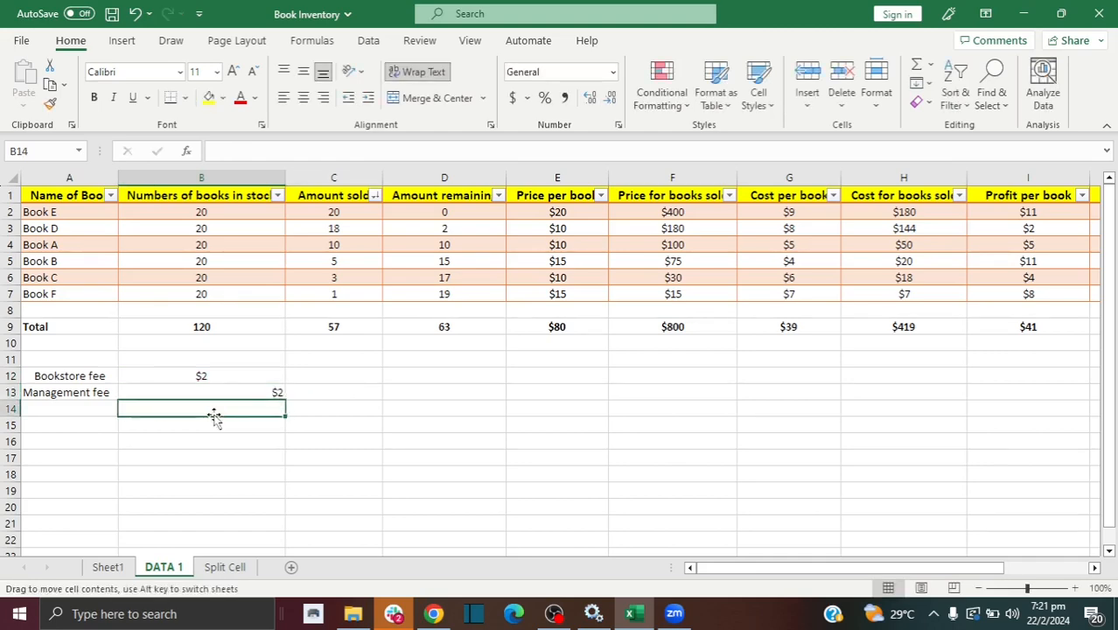
Step: In cell L2, build a formula subtracting the management fee in B13 from Book E's Profit less bookstore fee
key(Up)
key(Right)
key(Right)
key(Right)
key(Right)
key(Right)
key(Right)
key(Right)
key(Right)
key(Right)
key(Right)
key(Right)
key(Right)
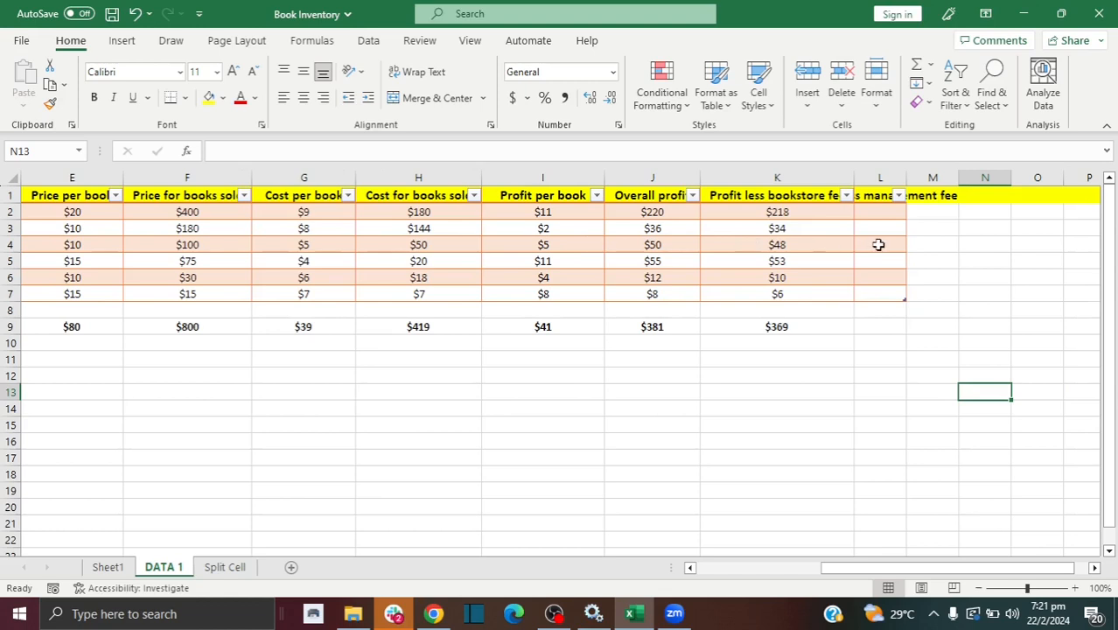
click(862, 212)
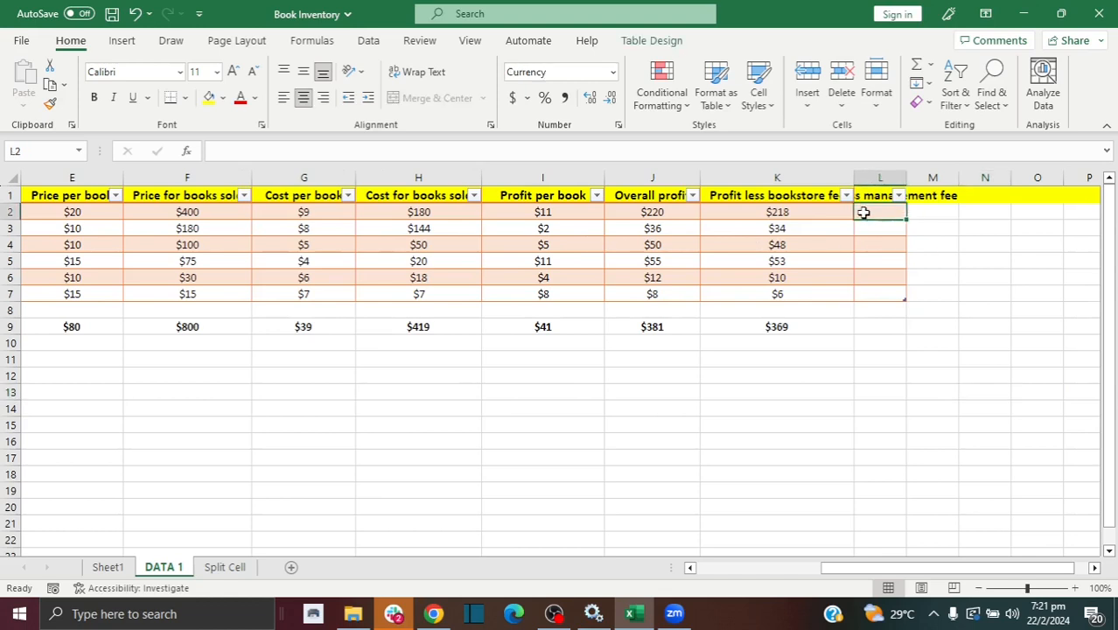
text(=)
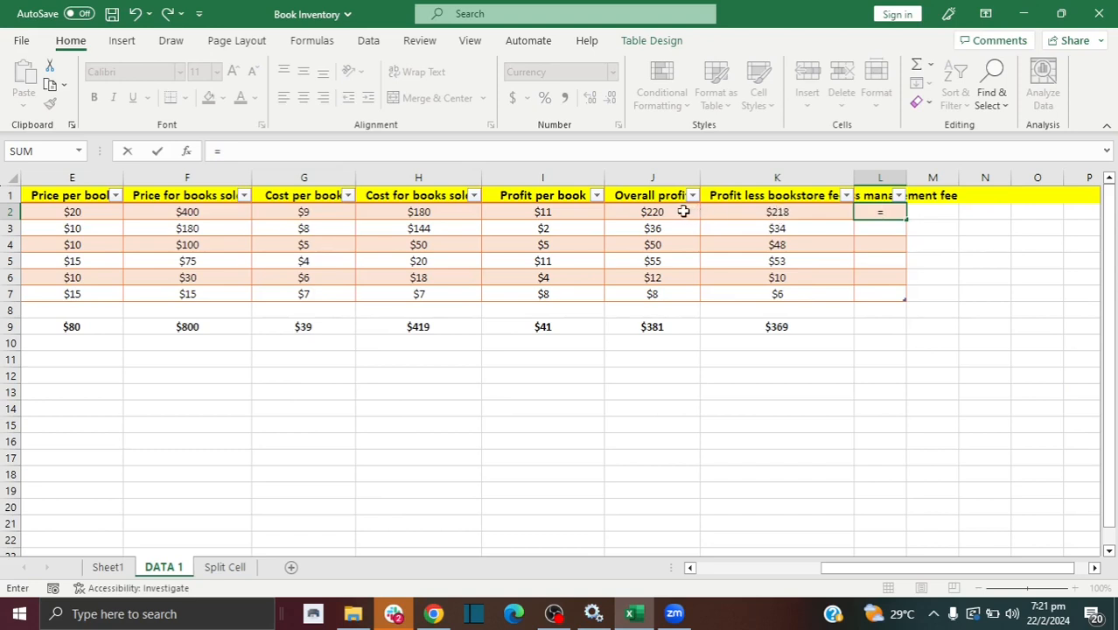
click(778, 213)
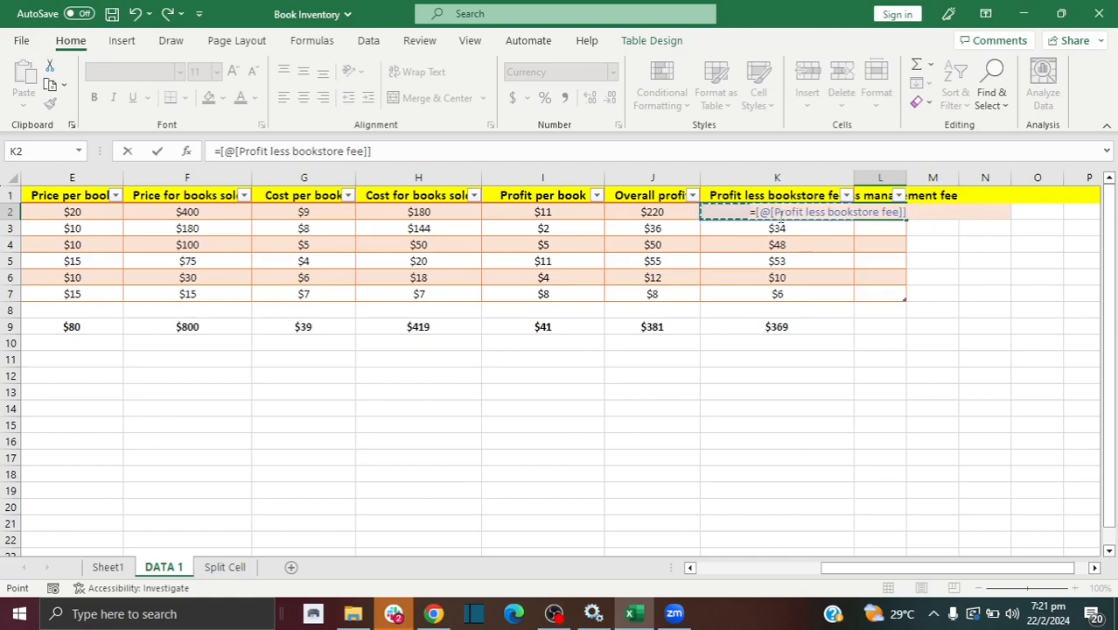
text(-)
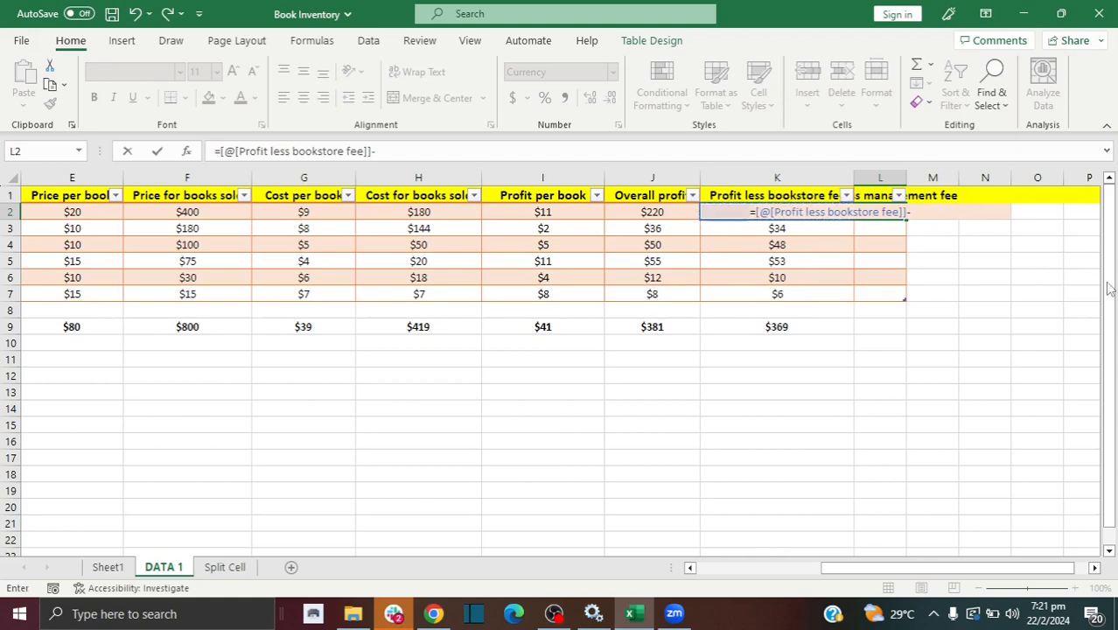
drag(885, 577, 486, 570)
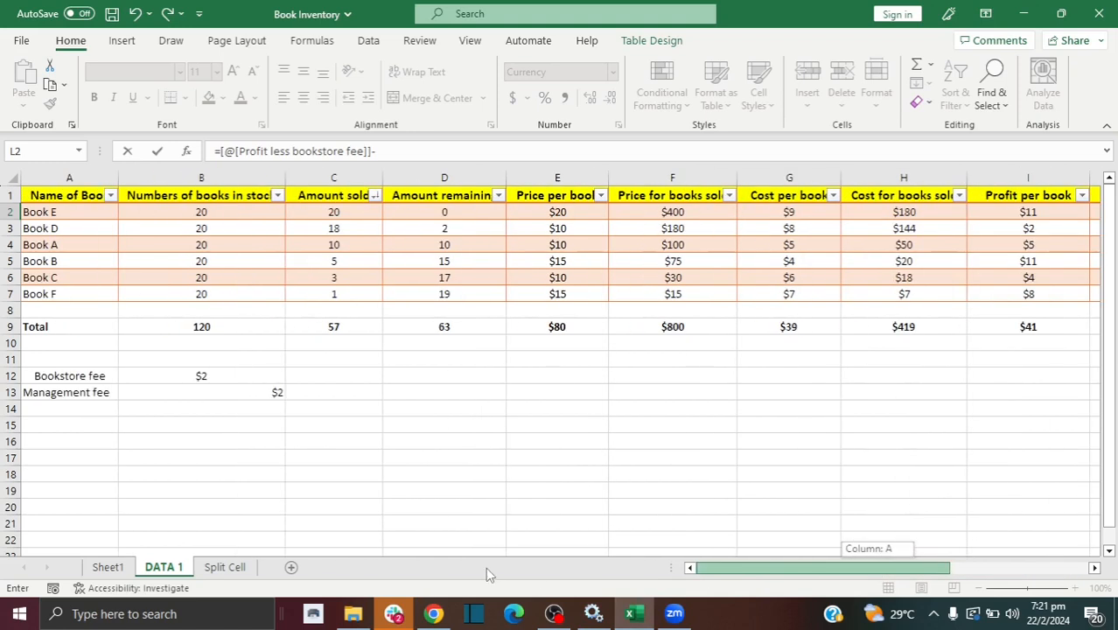
click(237, 394)
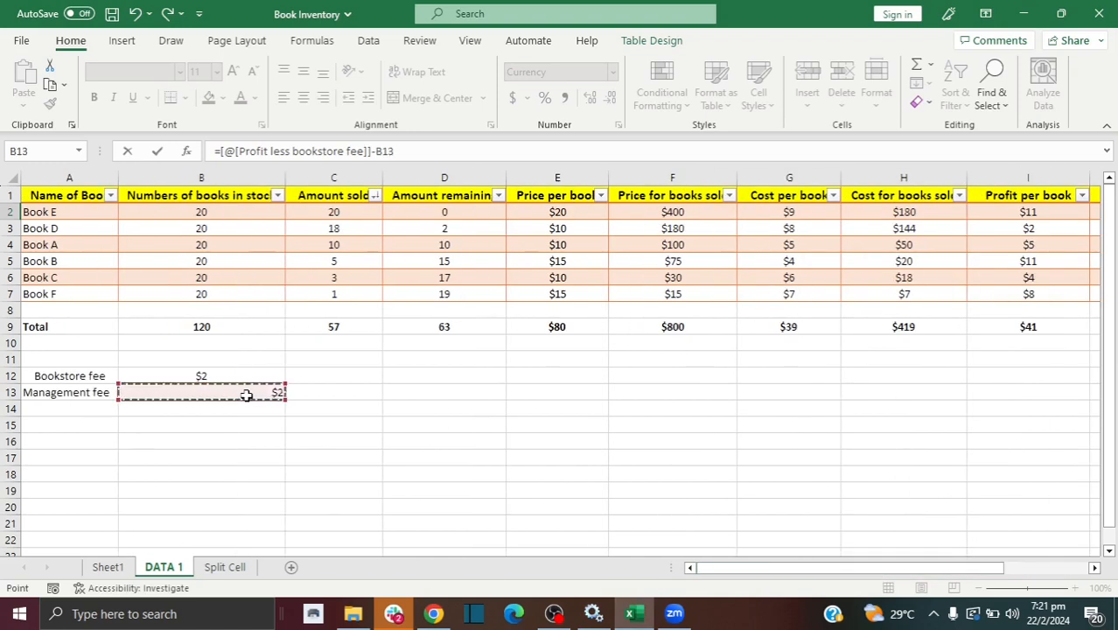
Step: Make the management fee reference in the L2 formula absolute as $B$13 and enter the formula
click(378, 150)
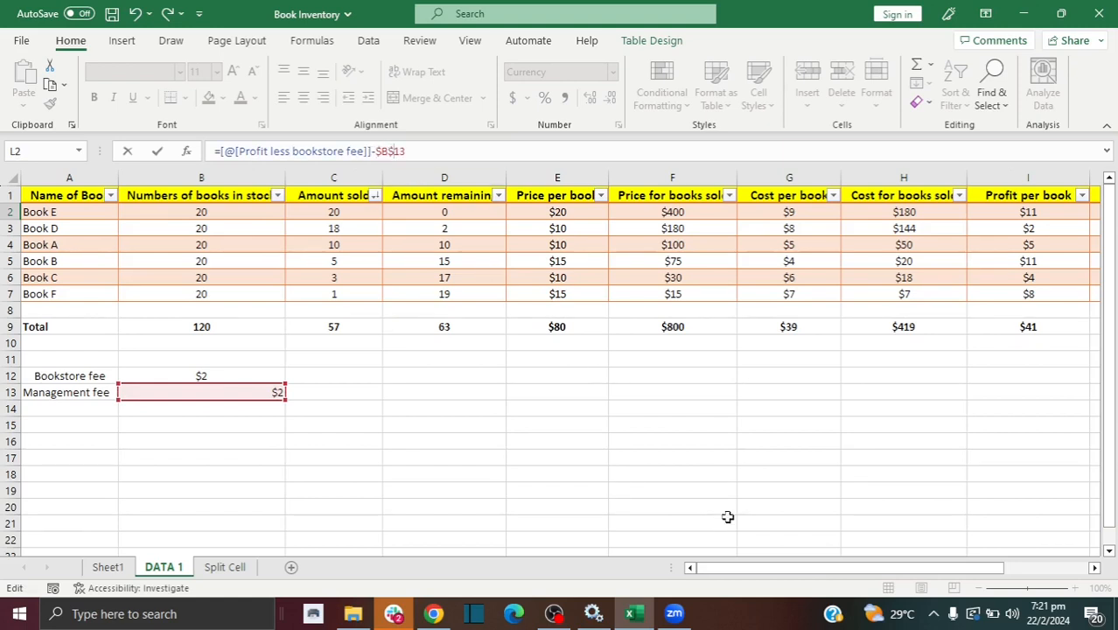
drag(833, 570, 920, 569)
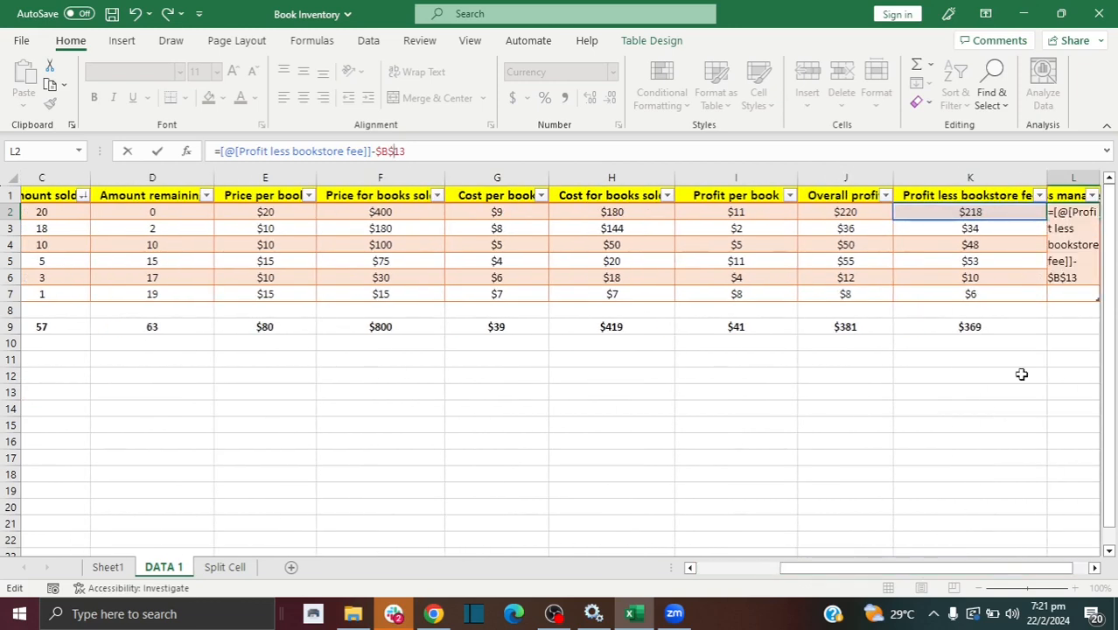
click(1077, 229)
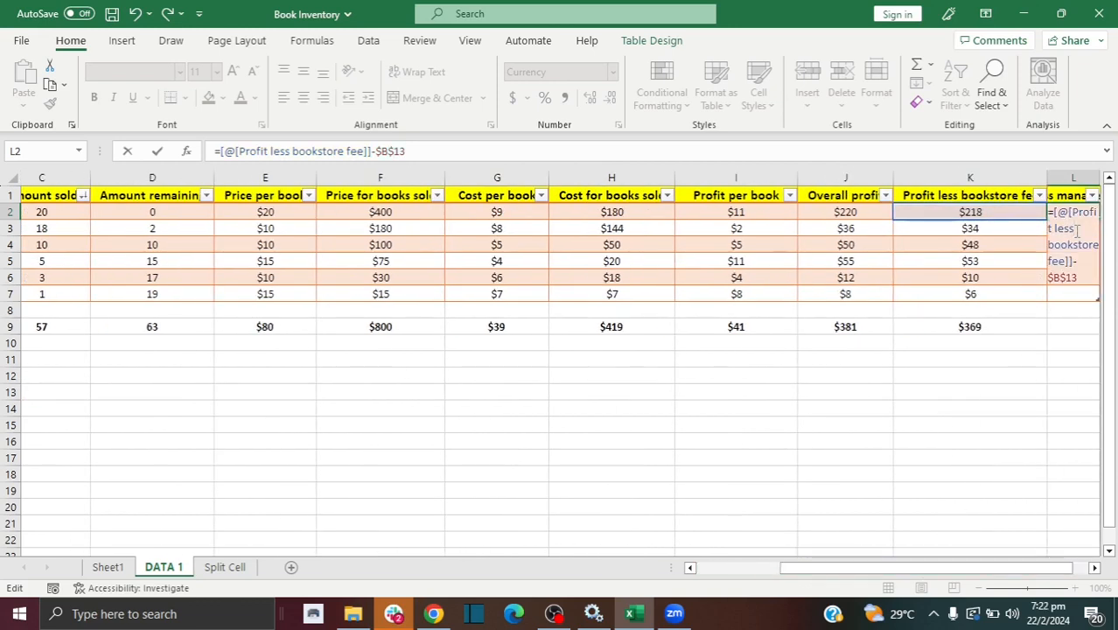
drag(970, 570, 1049, 570)
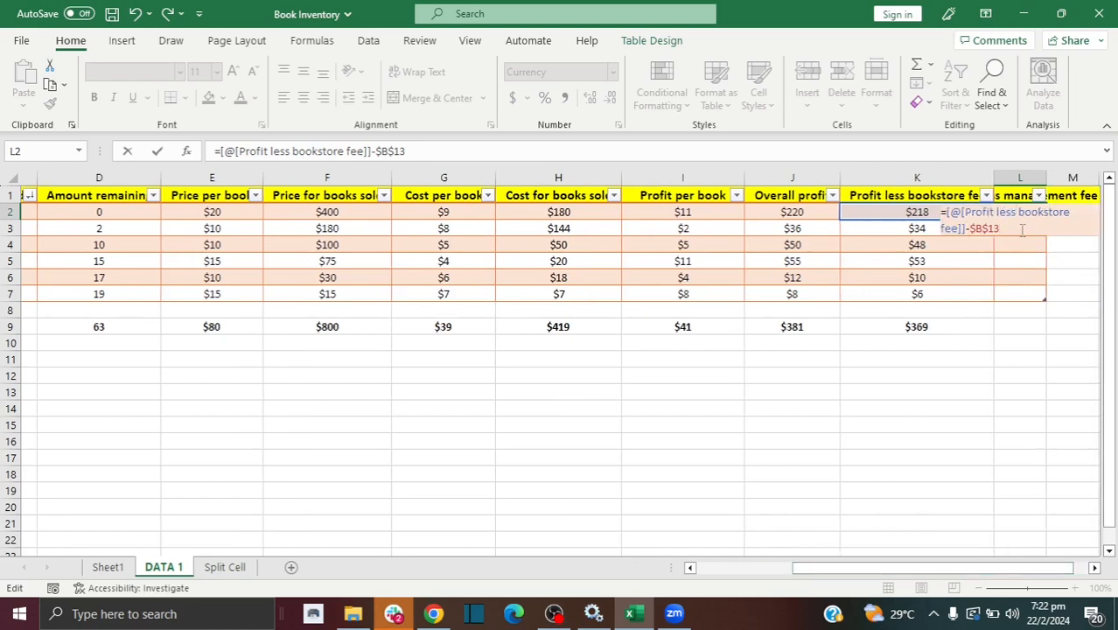
key(Return)
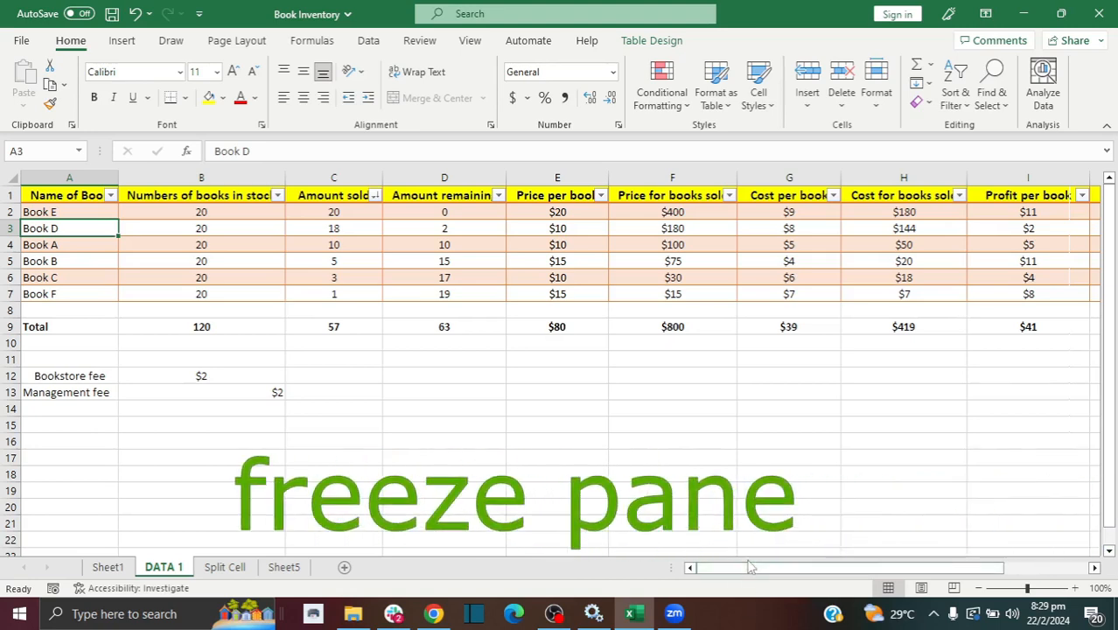
mouse_move(758, 573)
mouse_down()
mouse_move(866, 567)
mouse_move(758, 567)
mouse_up()
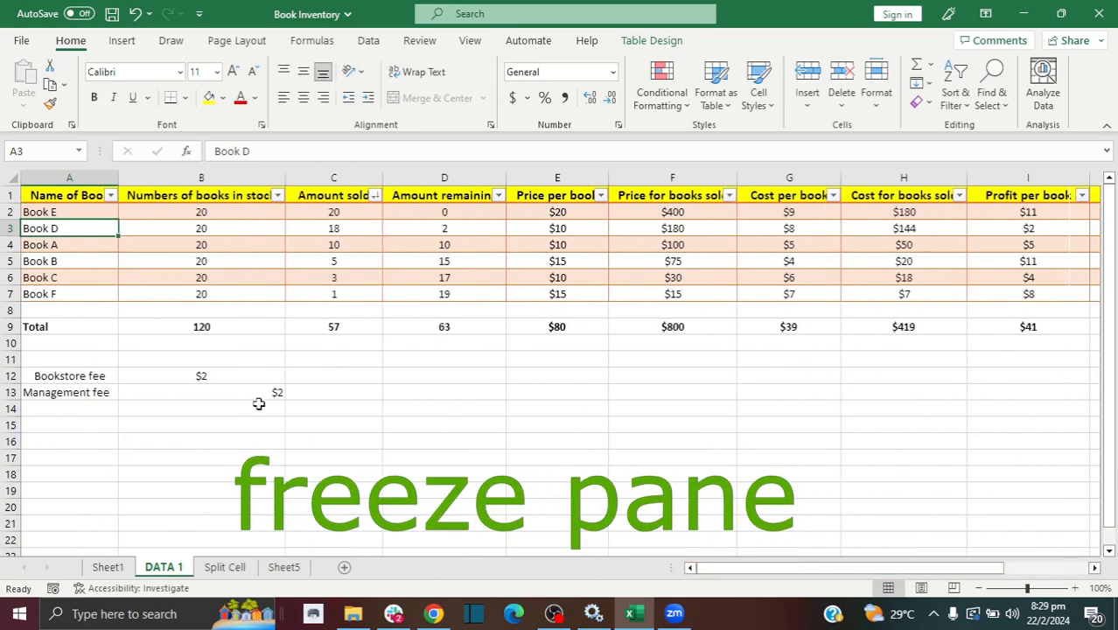
click(6, 194)
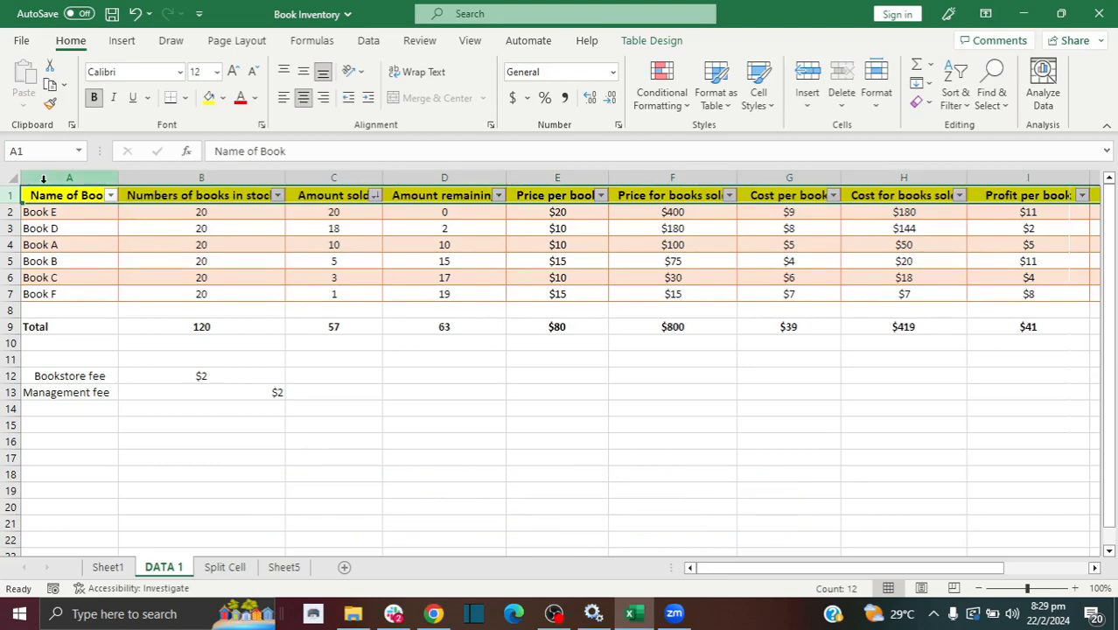
click(42, 178)
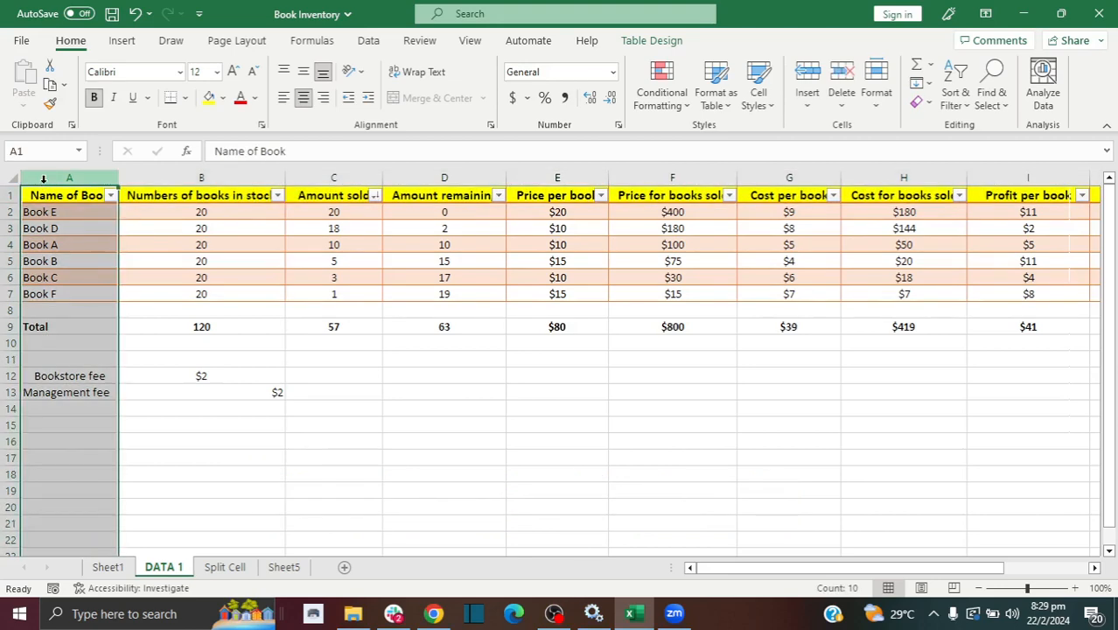
click(140, 325)
drag(745, 577, 785, 583)
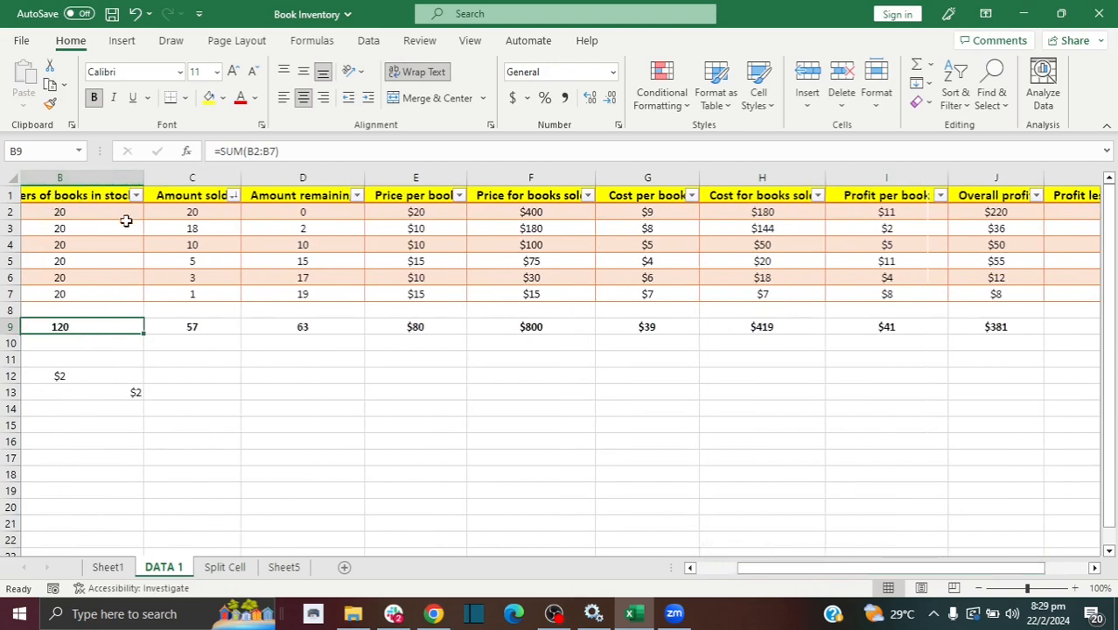
drag(817, 581, 772, 581)
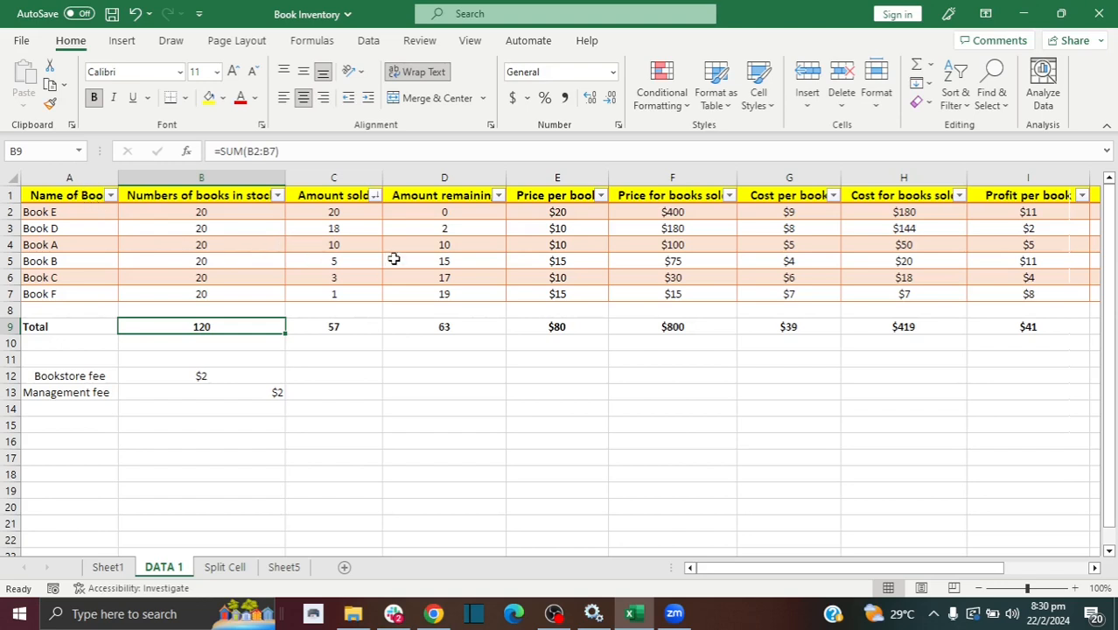
Step: Freeze the first column of the DATA 1 sheet, which holds the book names
click(72, 177)
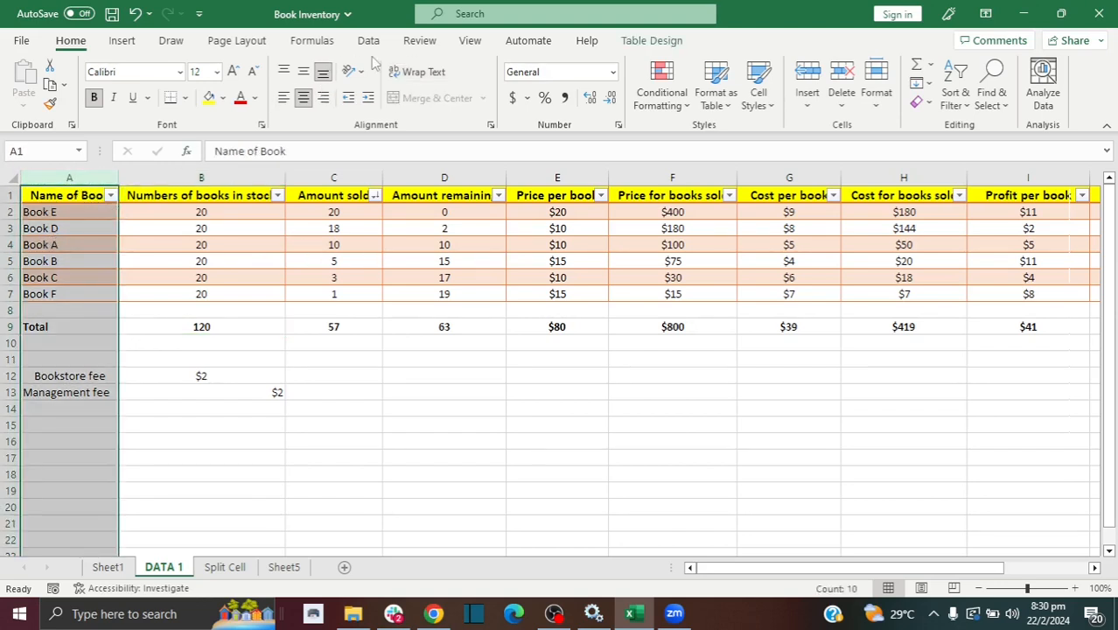
click(470, 44)
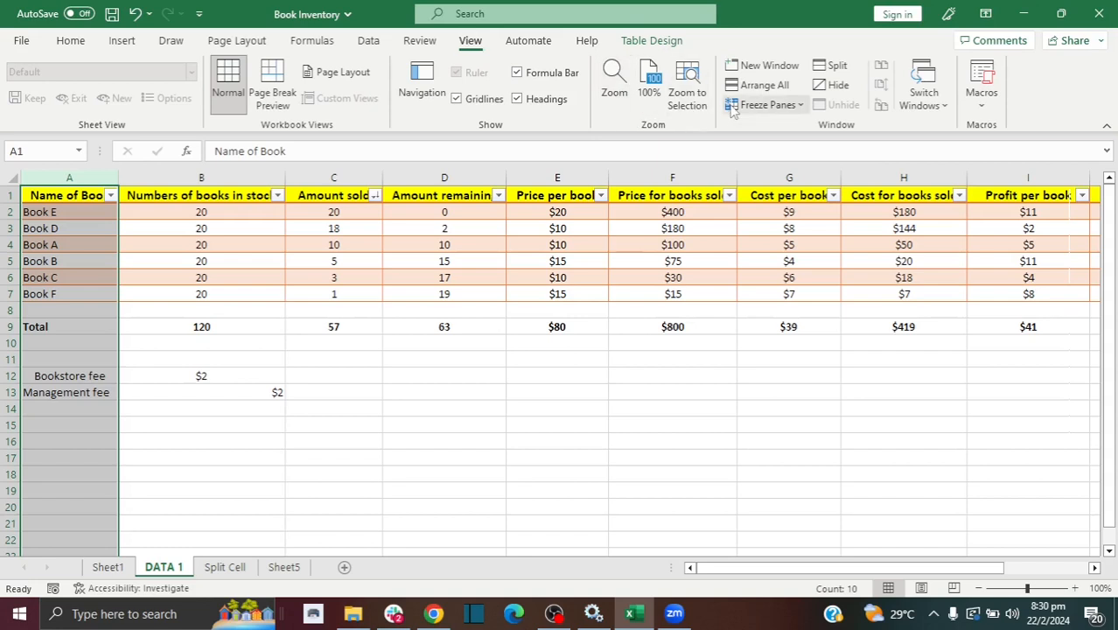
click(798, 107)
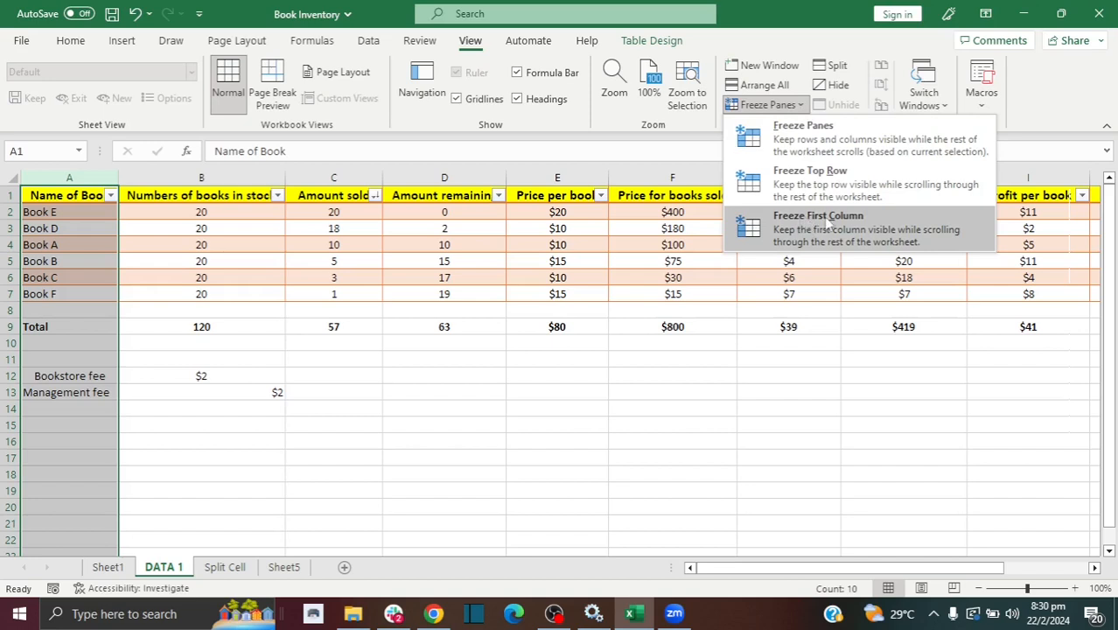
click(845, 226)
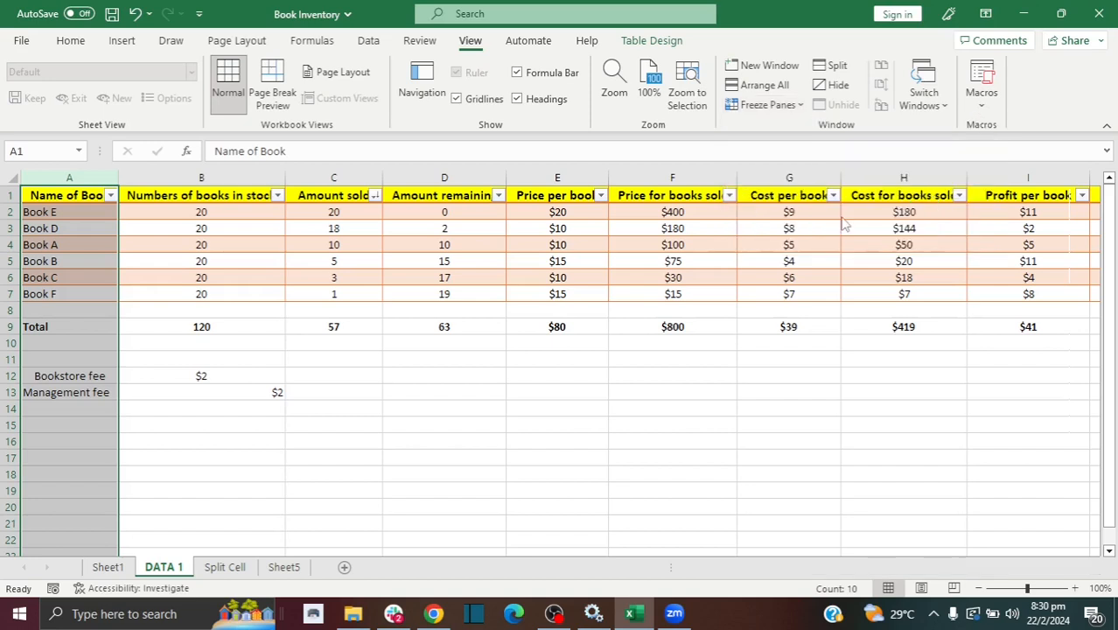
Step: Check that the book names stay in view while moving along row 3 to column L, and view the freeze options
click(218, 245)
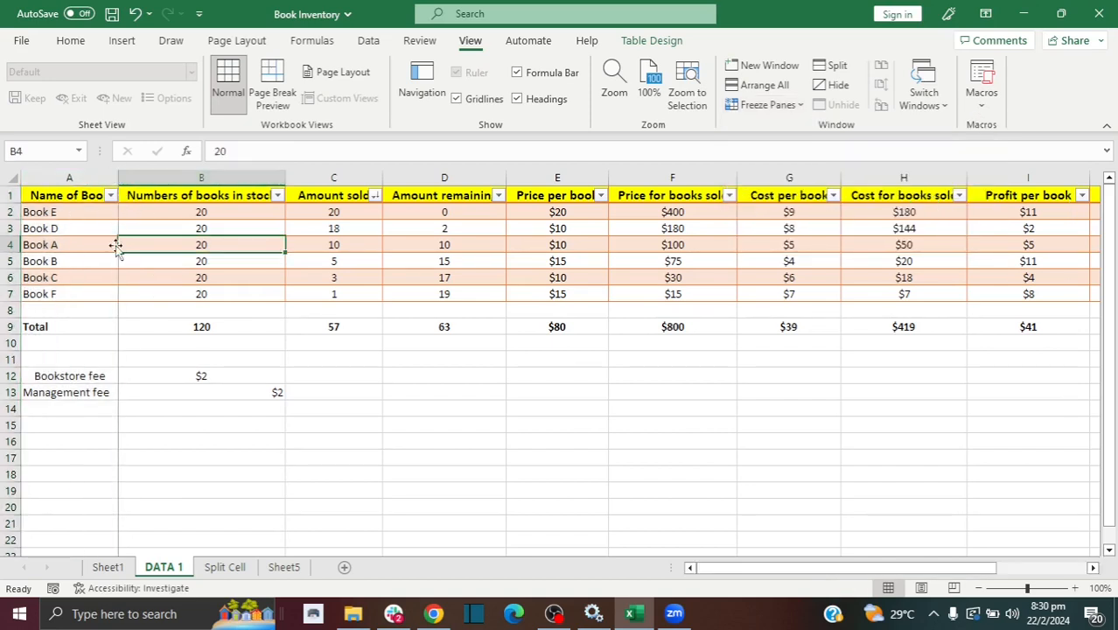
click(182, 380)
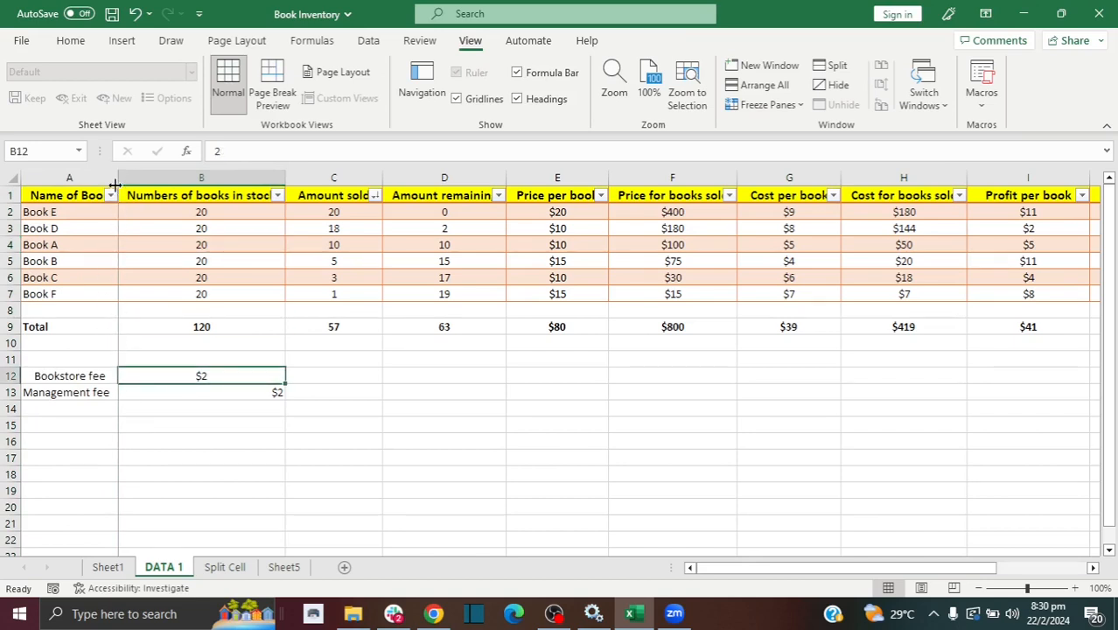
click(137, 309)
click(111, 230)
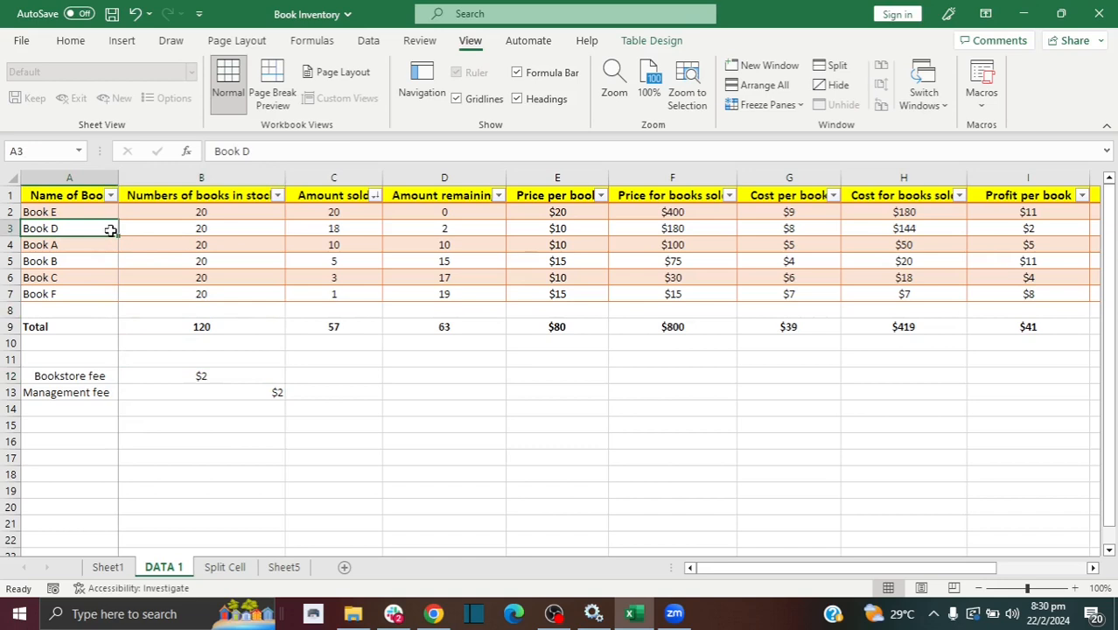
key(Right)
key(Right)
key(Right)
key(Right)
key(Right)
key(Right)
key(Right)
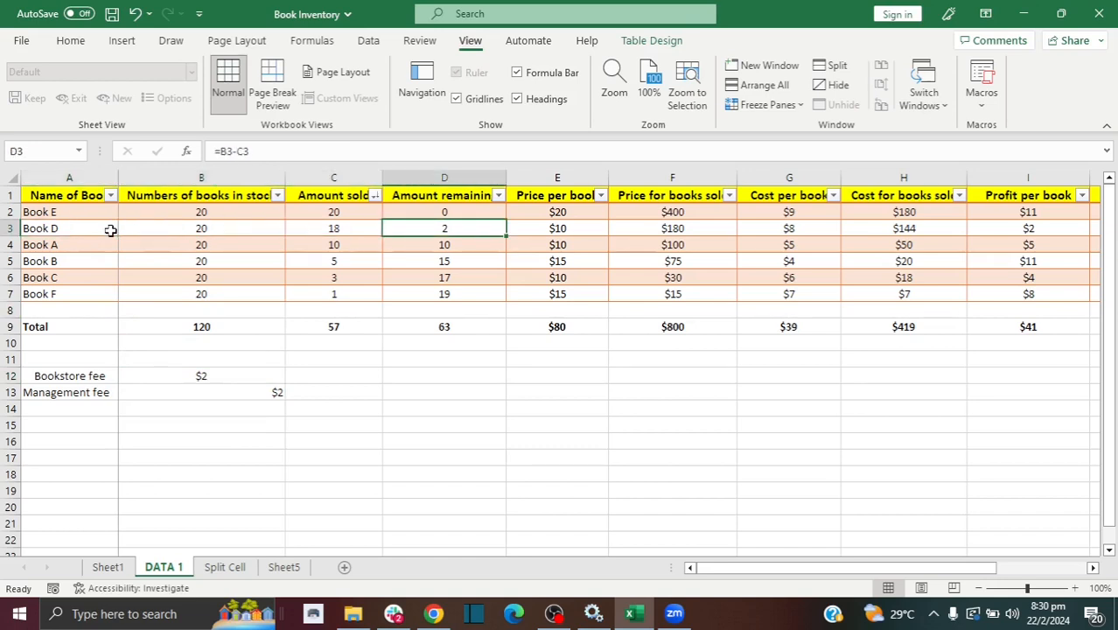
key(Right)
key(Right)
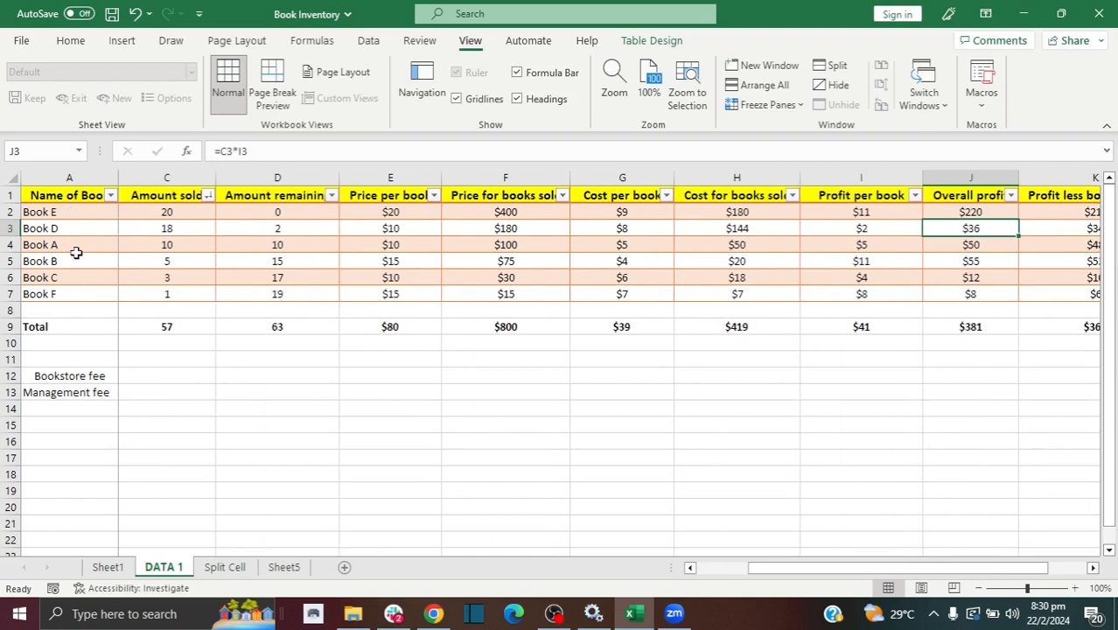
key(Right)
key(Right)
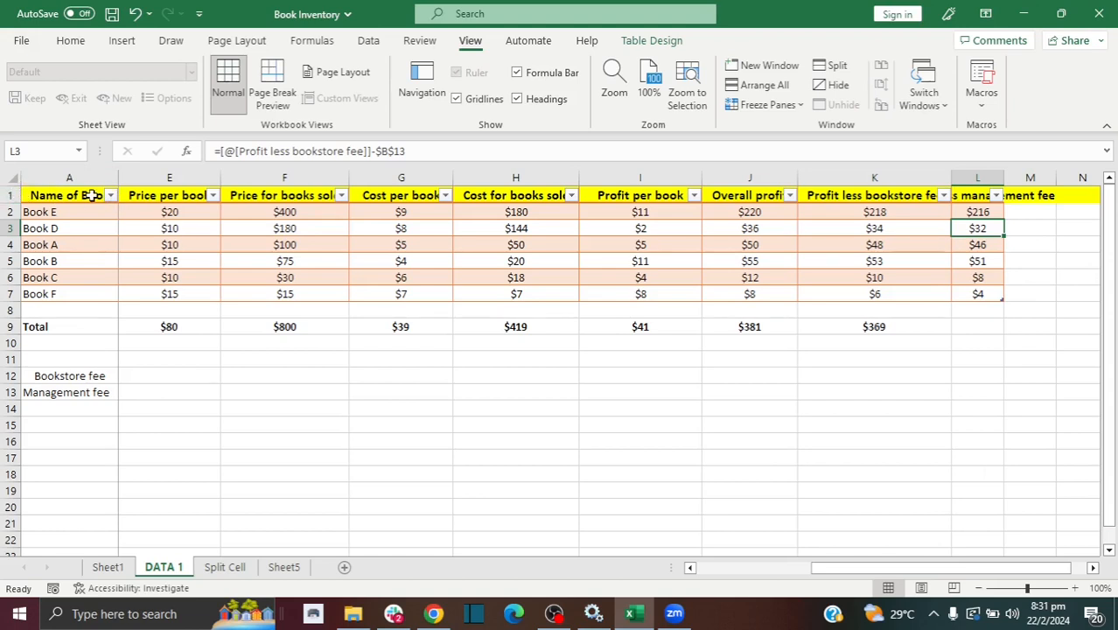
click(770, 105)
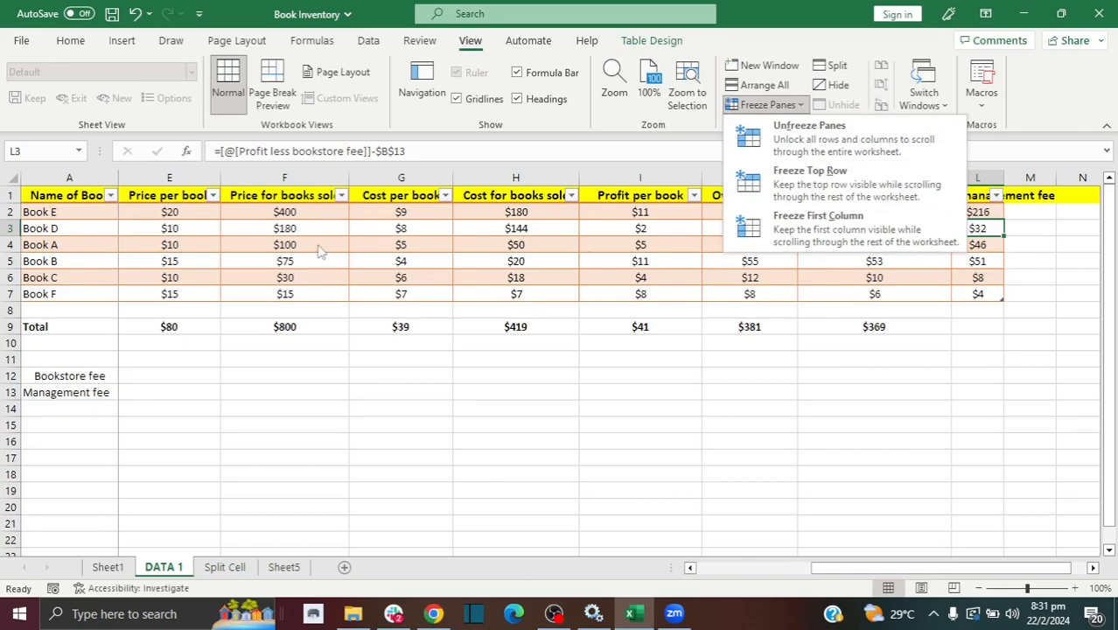
click(103, 248)
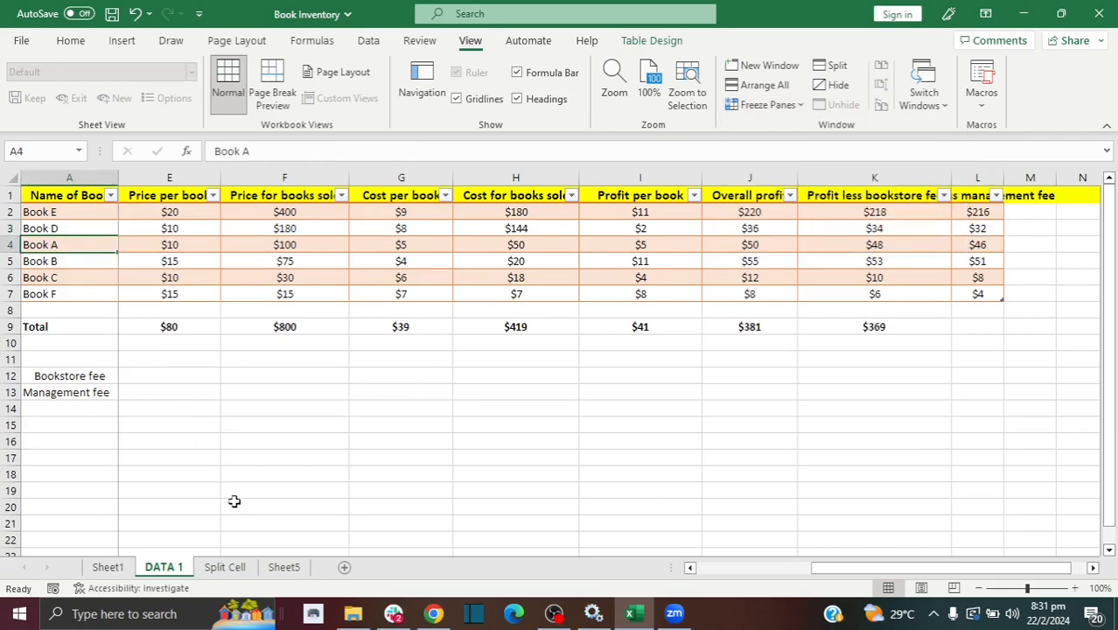
Step: On Sheet5, select the names and days attended in A1:B6 and open the recommended charts for them
click(283, 568)
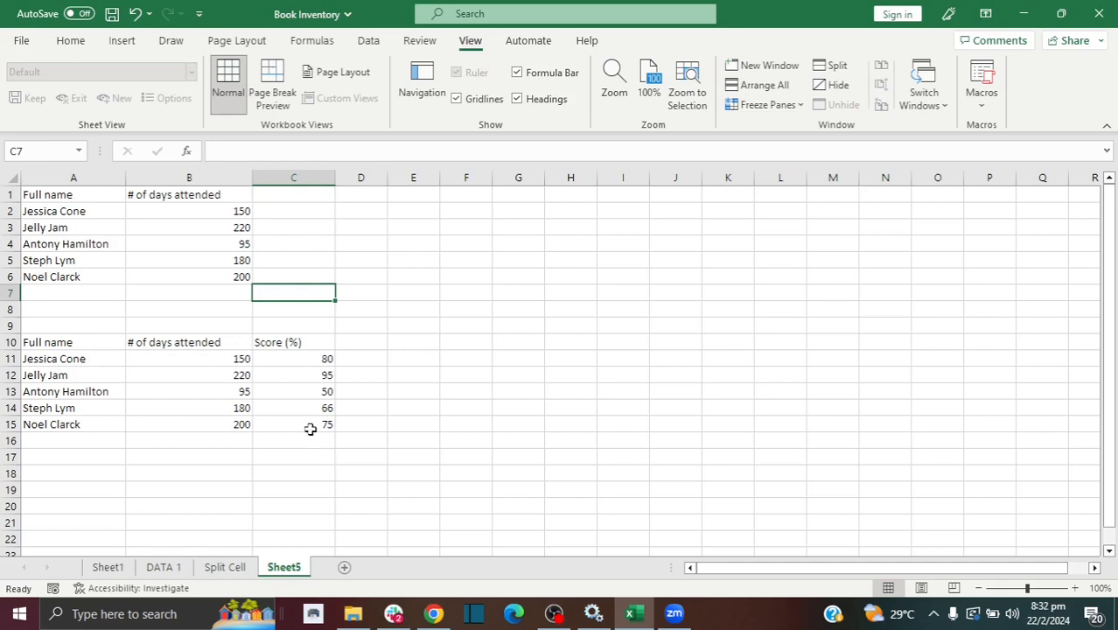
click(232, 278)
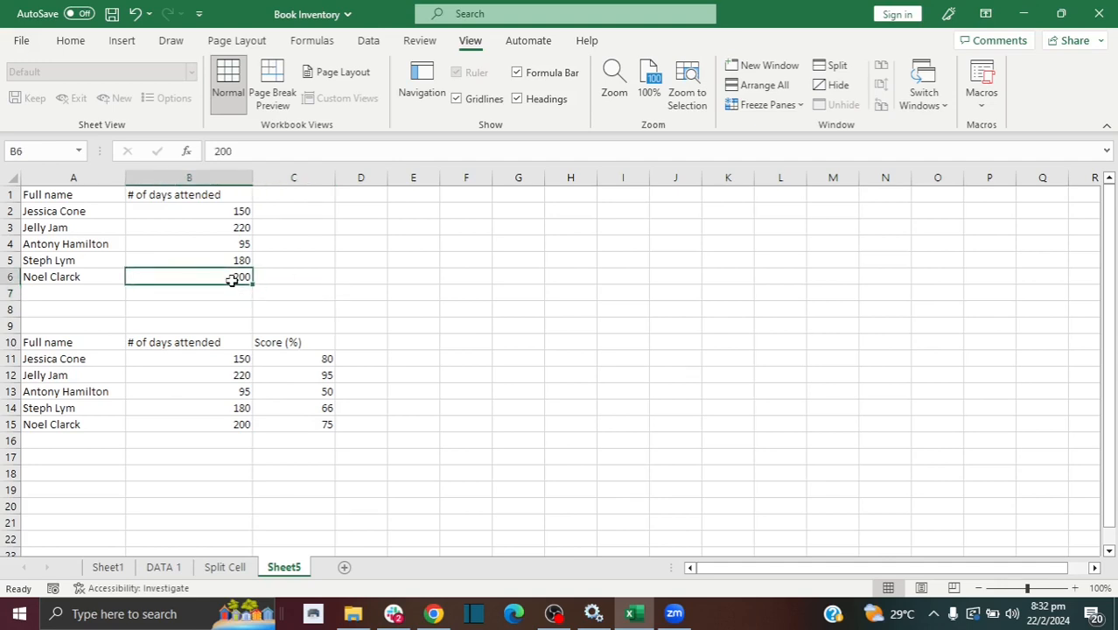
click(122, 41)
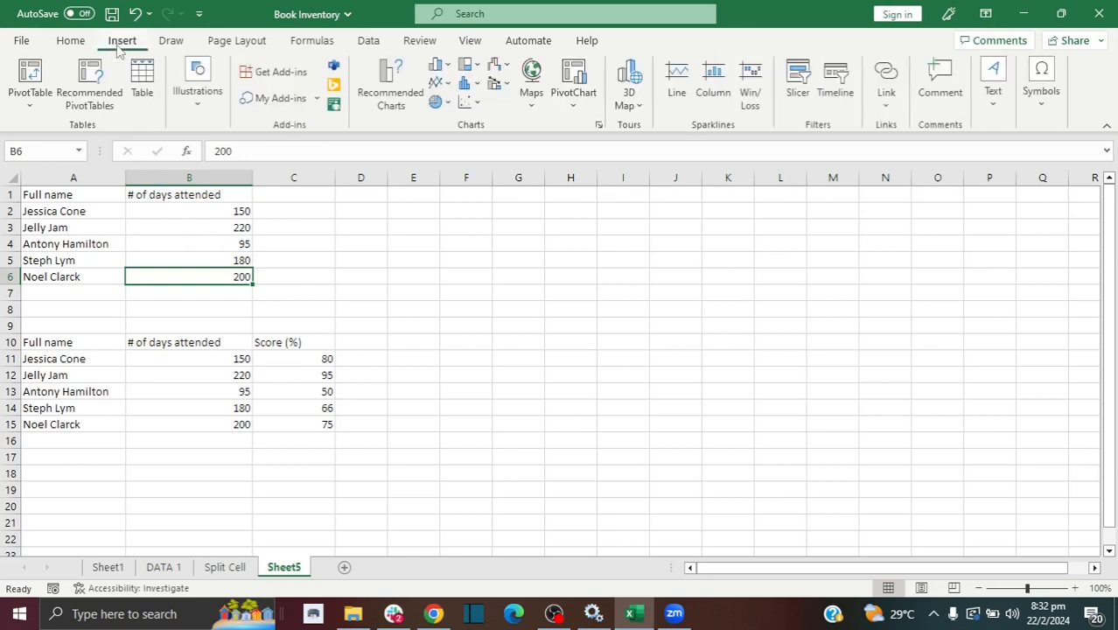
drag(39, 198, 195, 271)
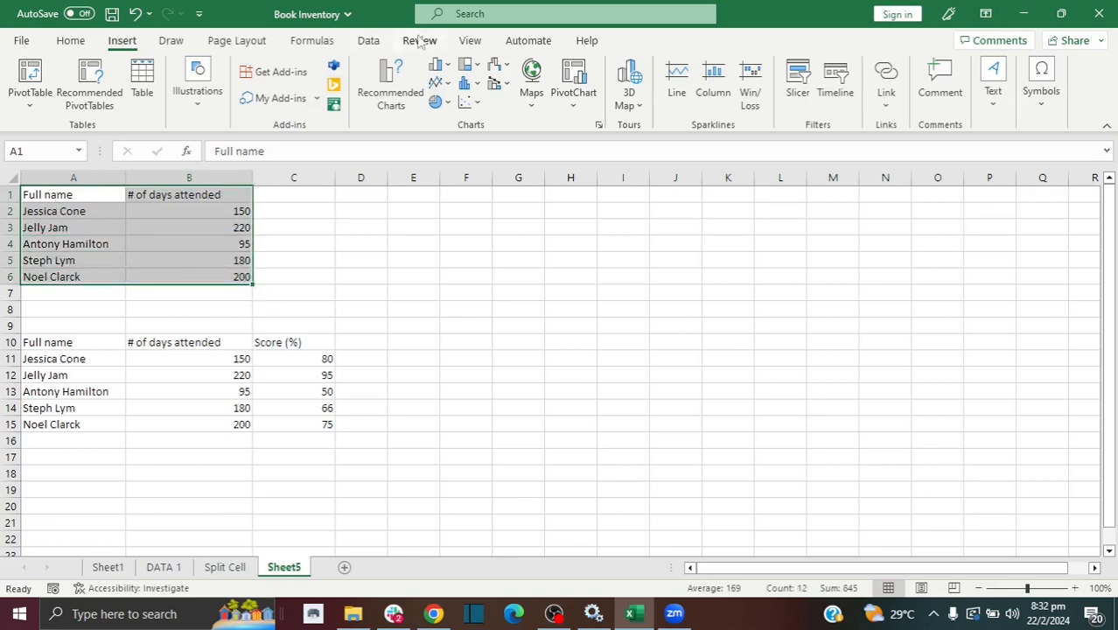
click(389, 90)
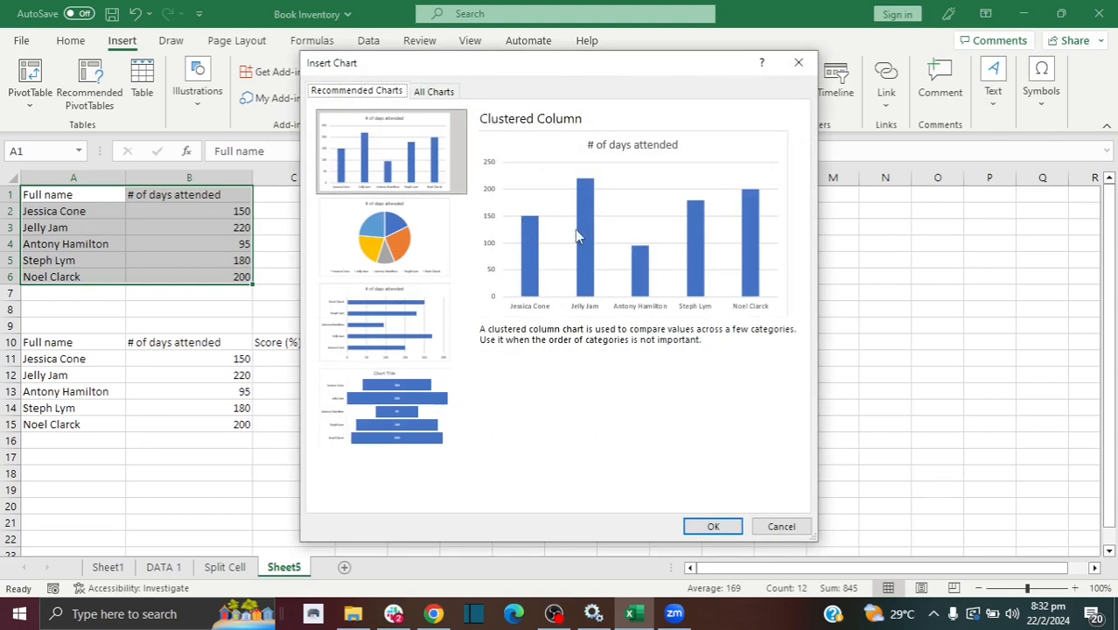
Step: Preview the recommended pie and clustered bar charts, plus the line, pie, bar and area types, for the attendance data
click(423, 218)
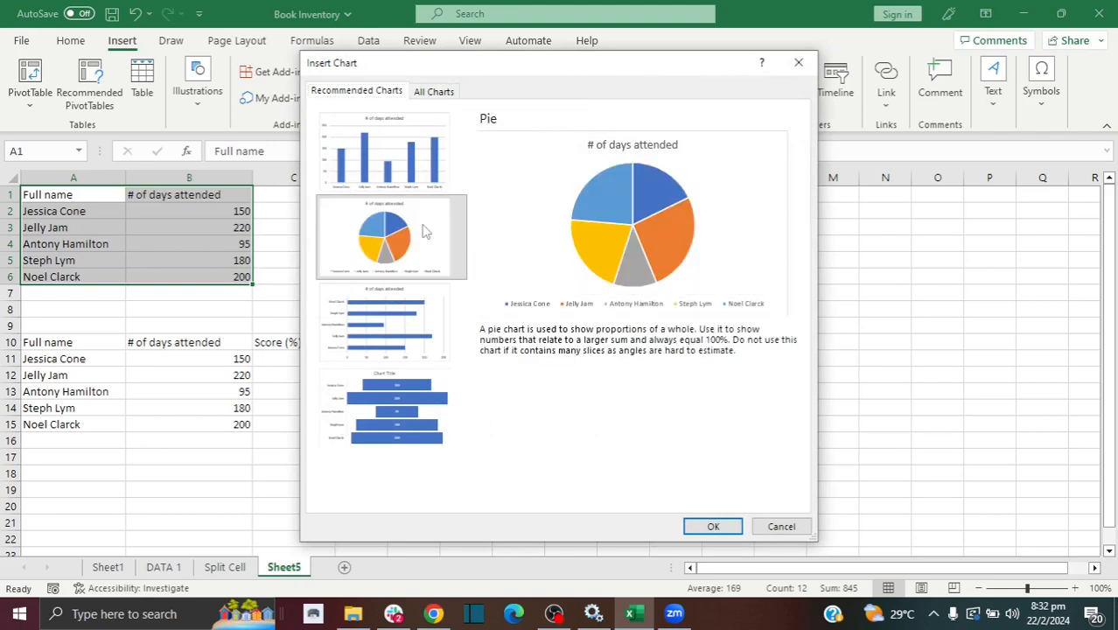
click(418, 318)
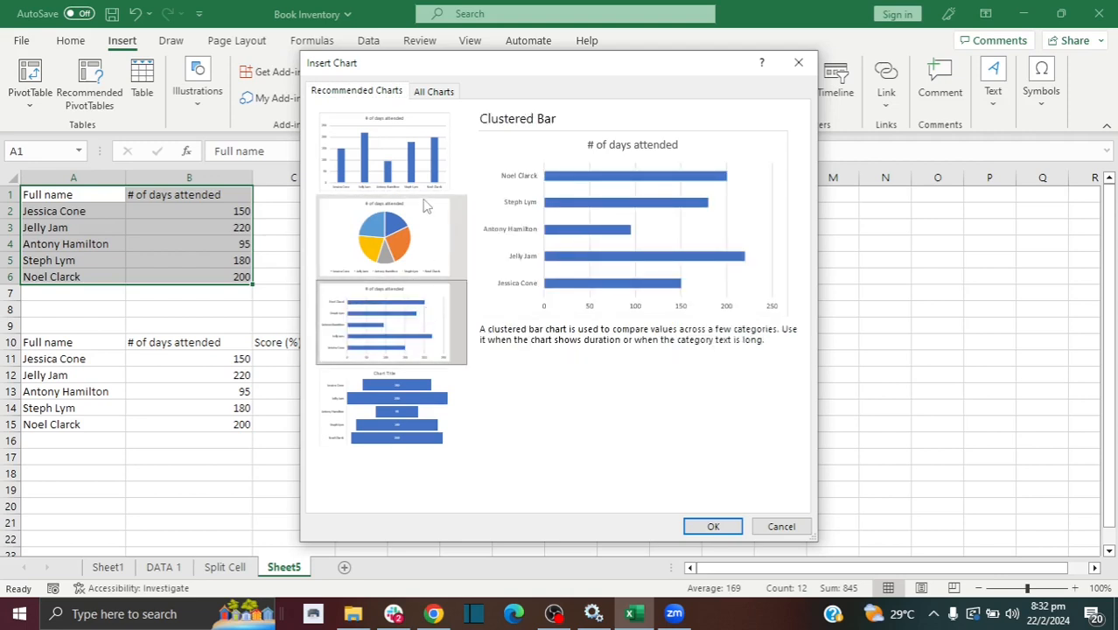
click(428, 92)
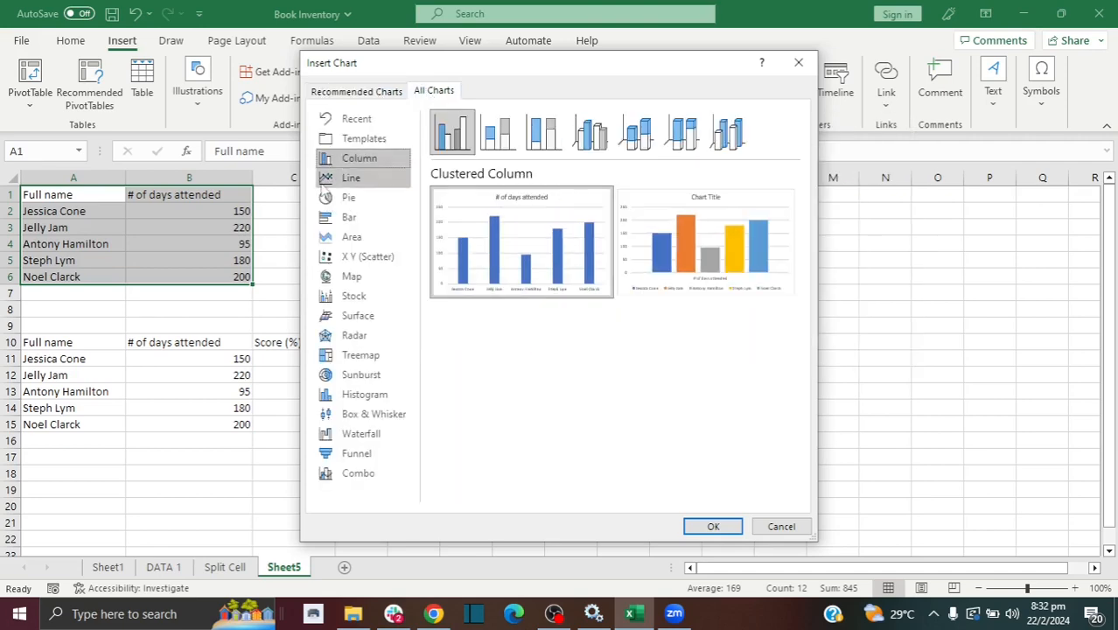
click(349, 179)
click(351, 199)
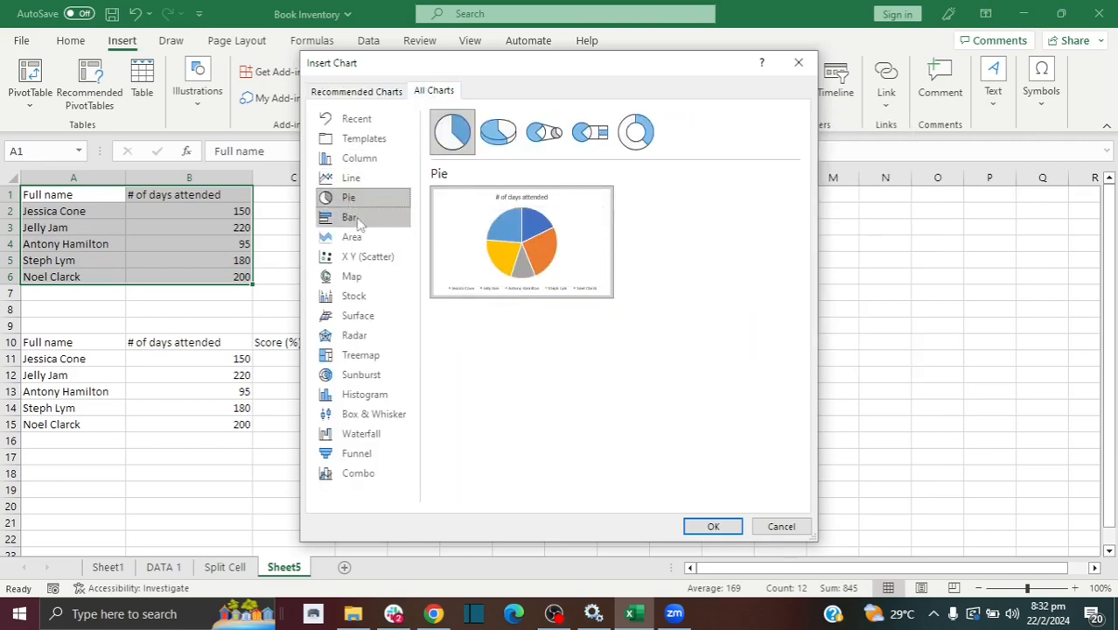
click(357, 219)
click(362, 239)
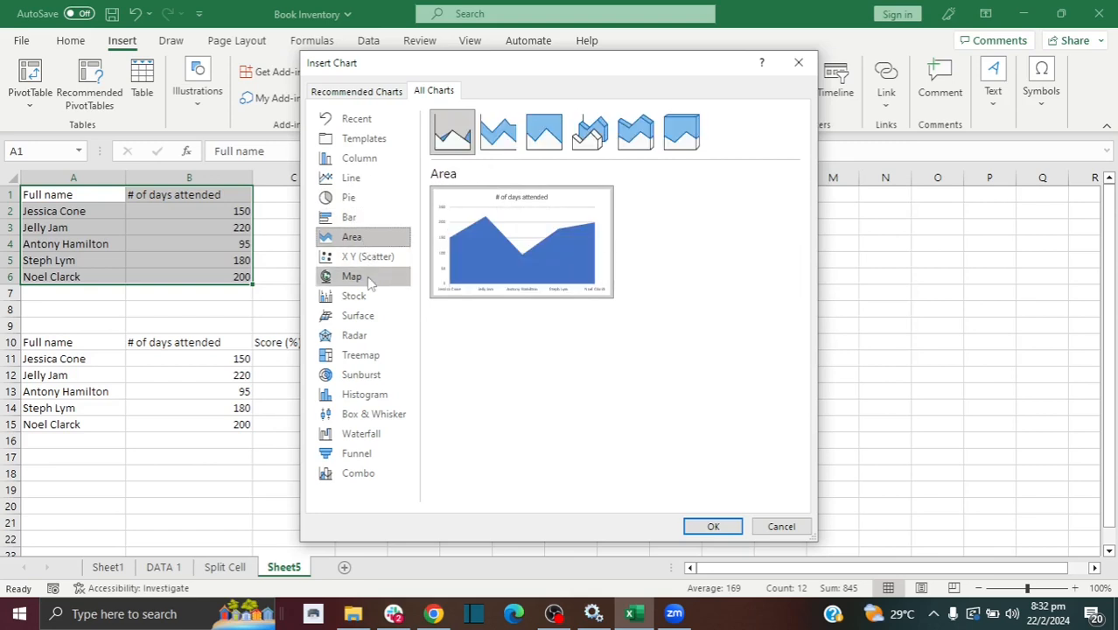
Step: Insert the recommended clustered column chart of the number of days attended
click(356, 92)
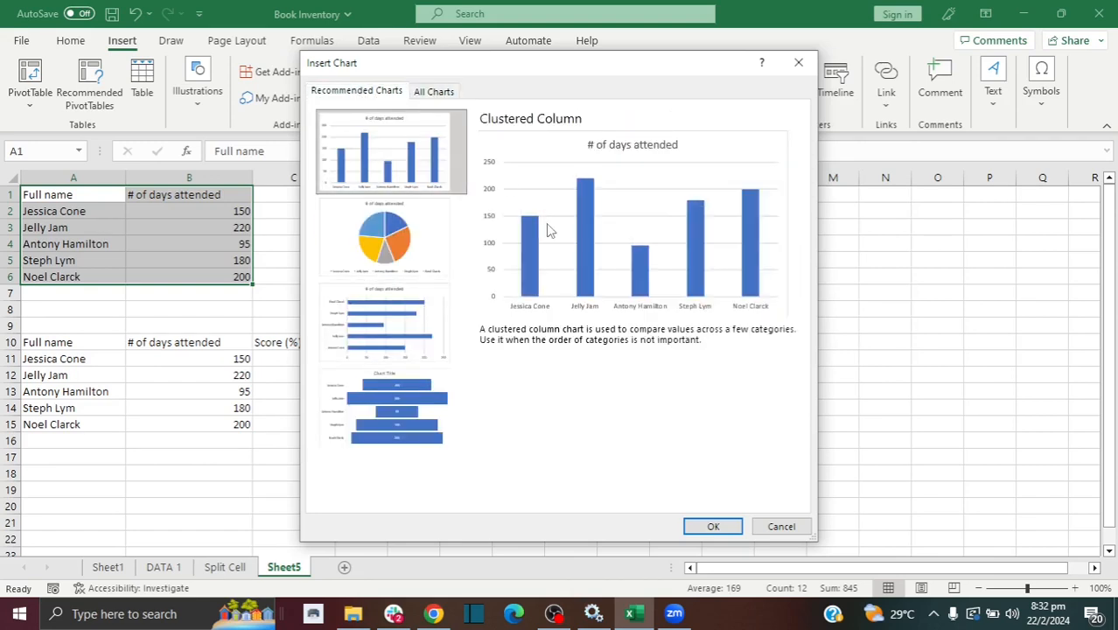
click(420, 335)
click(412, 171)
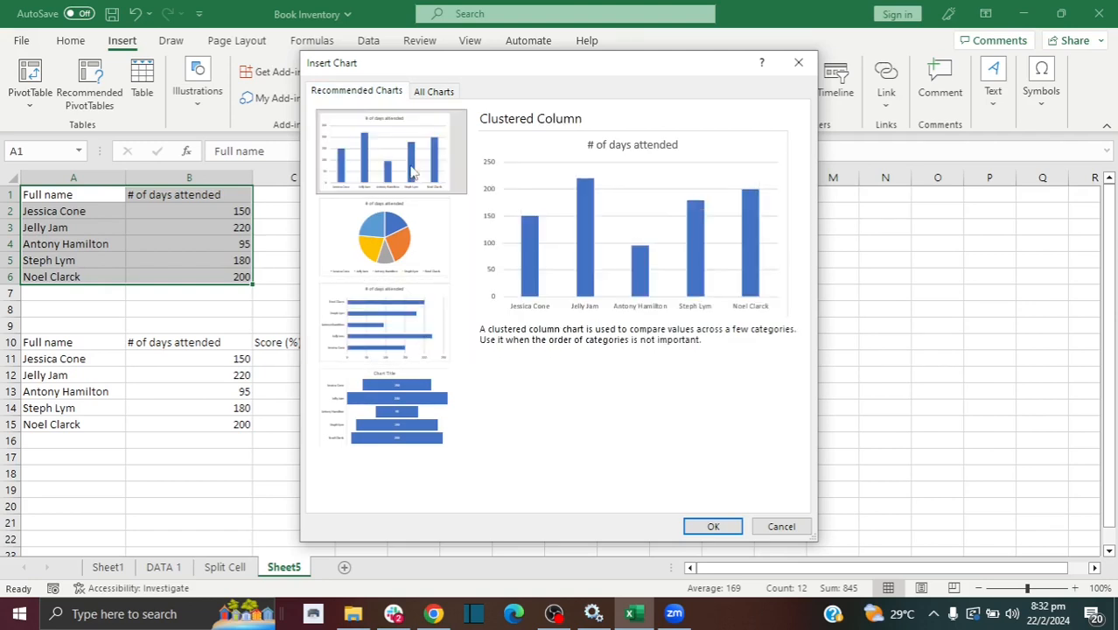
click(705, 527)
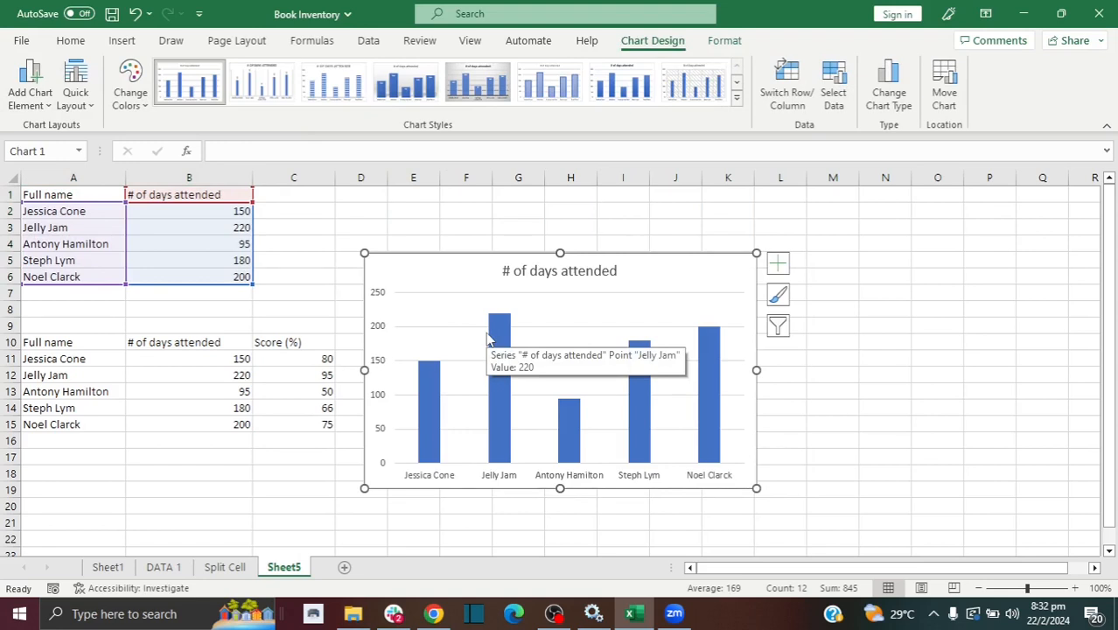
Step: Move and slightly resize the days-attended chart so it sits beside the data, across columns E to L and about rows 1 to 15
click(490, 329)
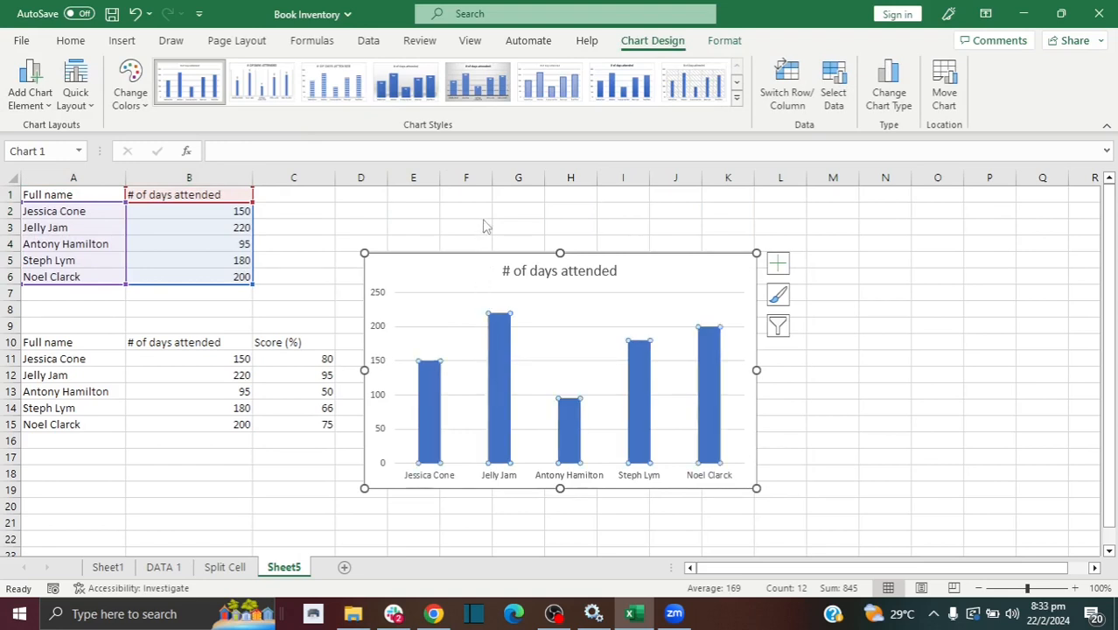
drag(669, 262, 678, 192)
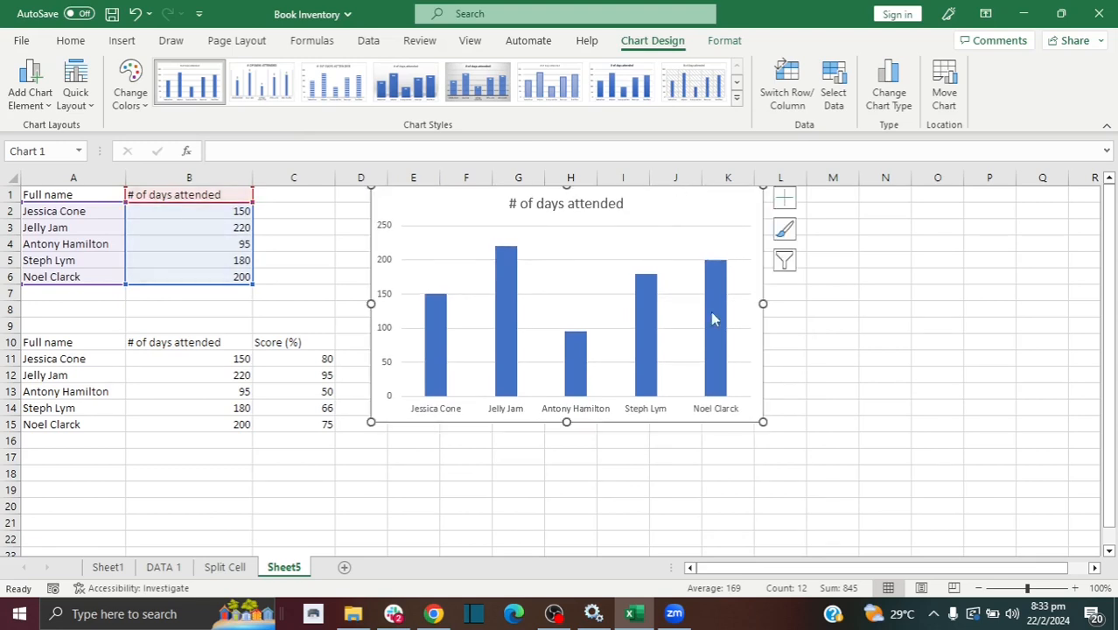
drag(763, 422, 791, 436)
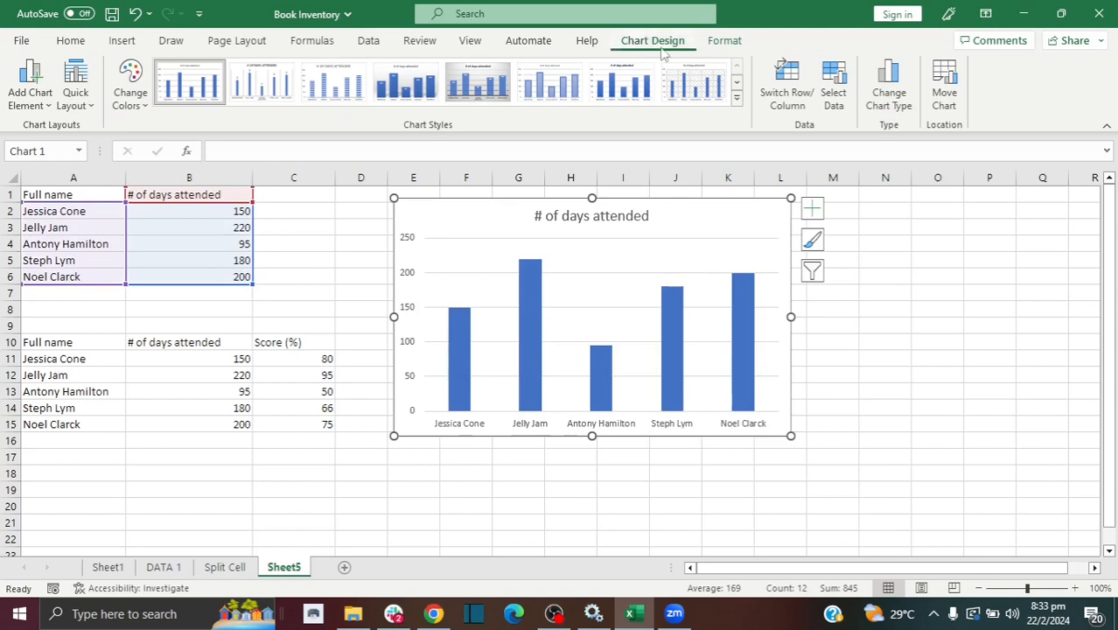
click(630, 278)
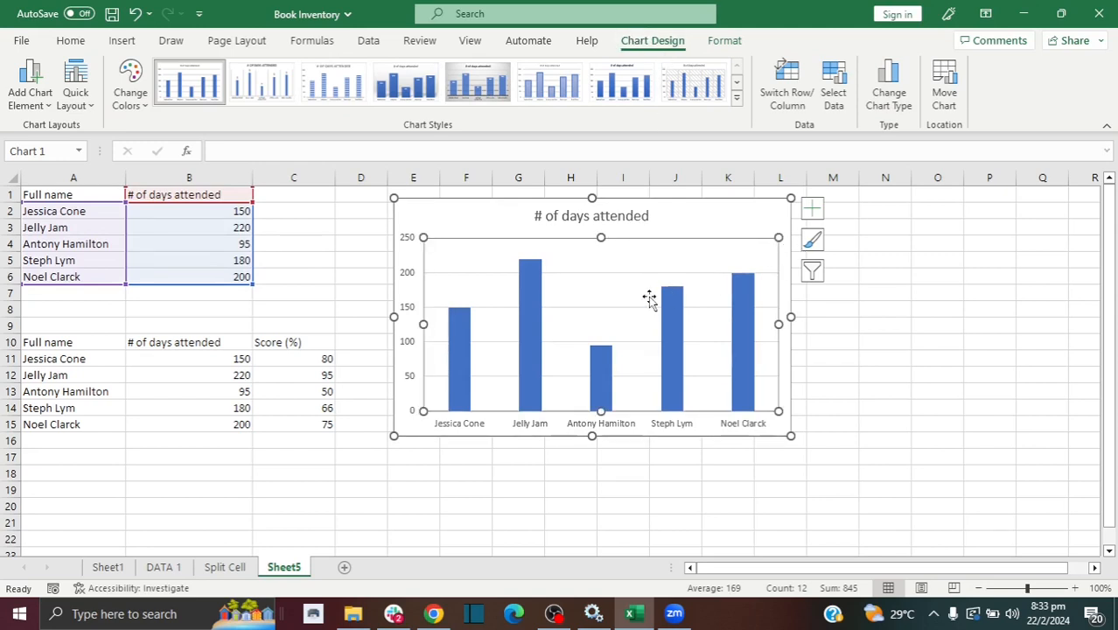
click(889, 409)
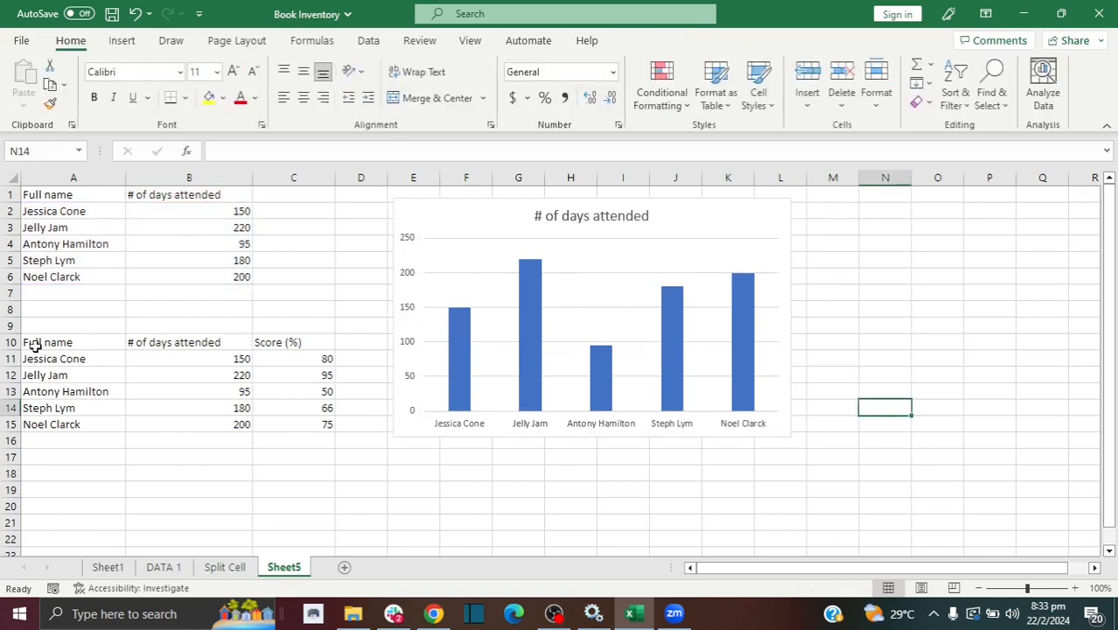
Step: Insert a line chart of the days attended and Score (%) per name from the data in A10:C15
drag(35, 346, 299, 428)
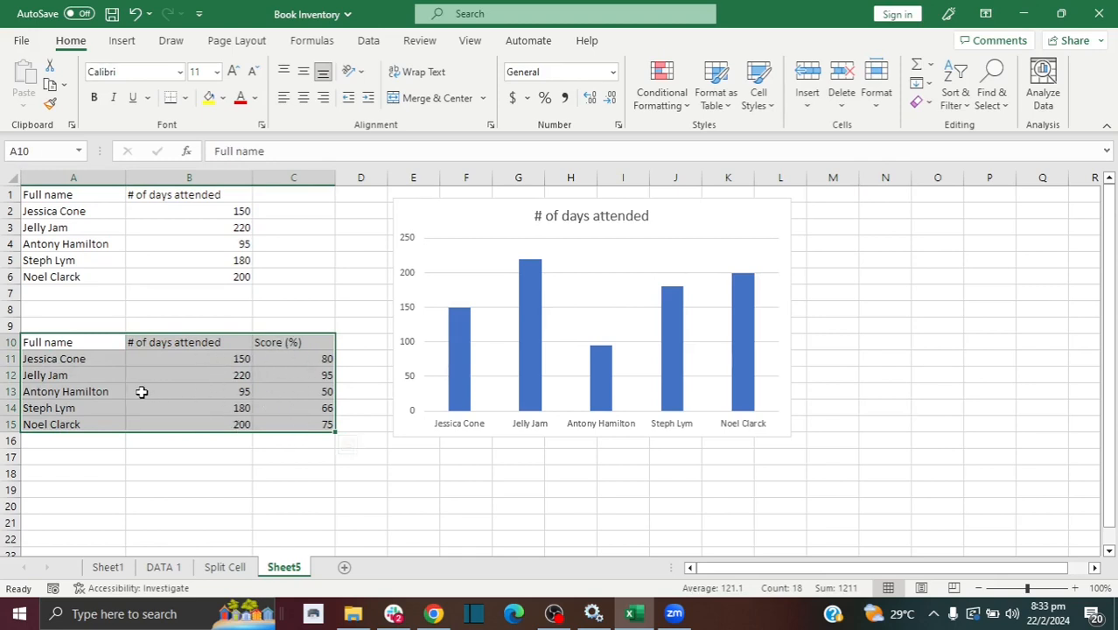
click(121, 40)
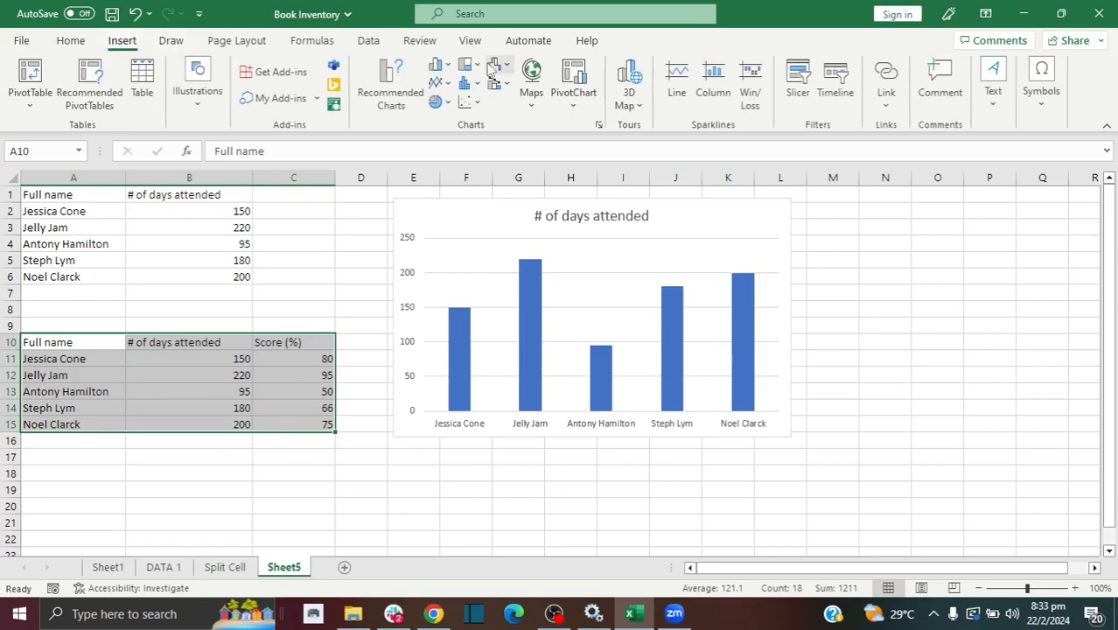
click(396, 70)
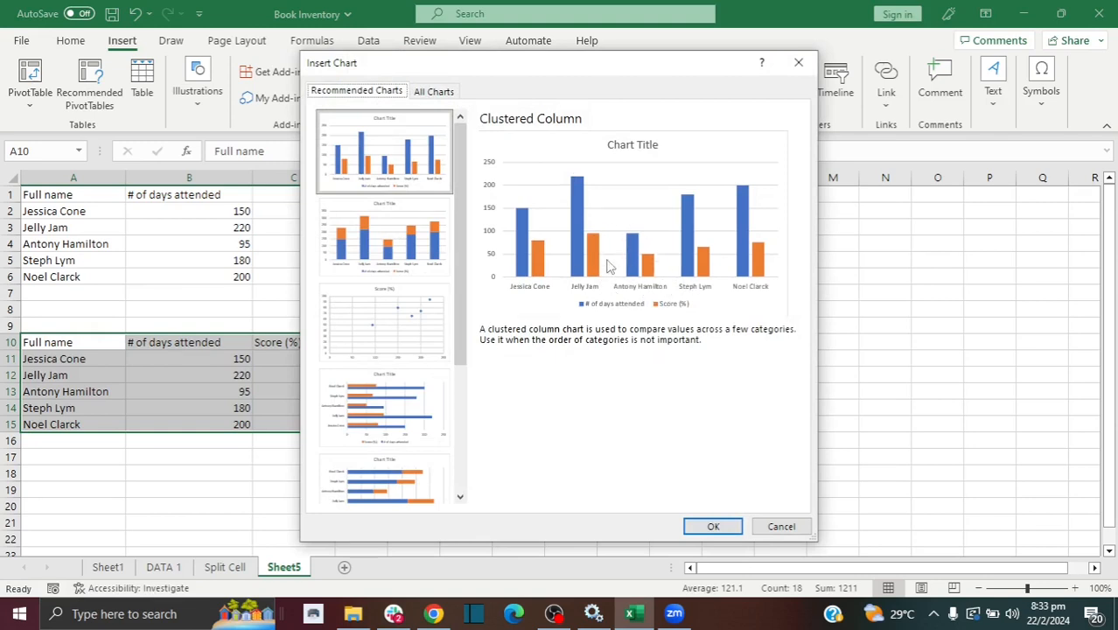
click(434, 93)
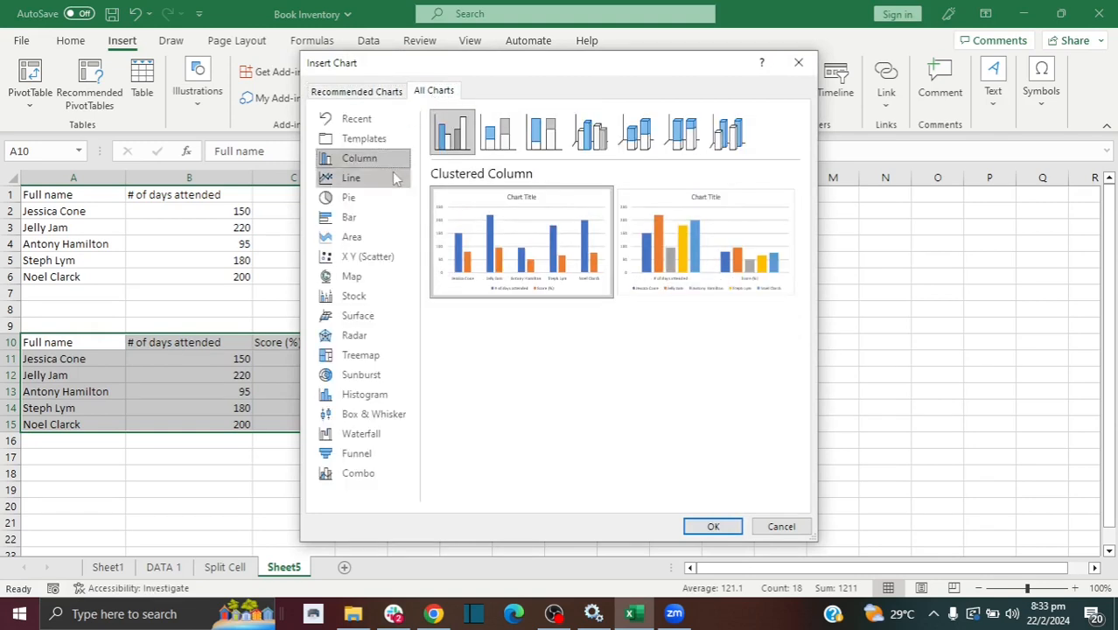
click(362, 173)
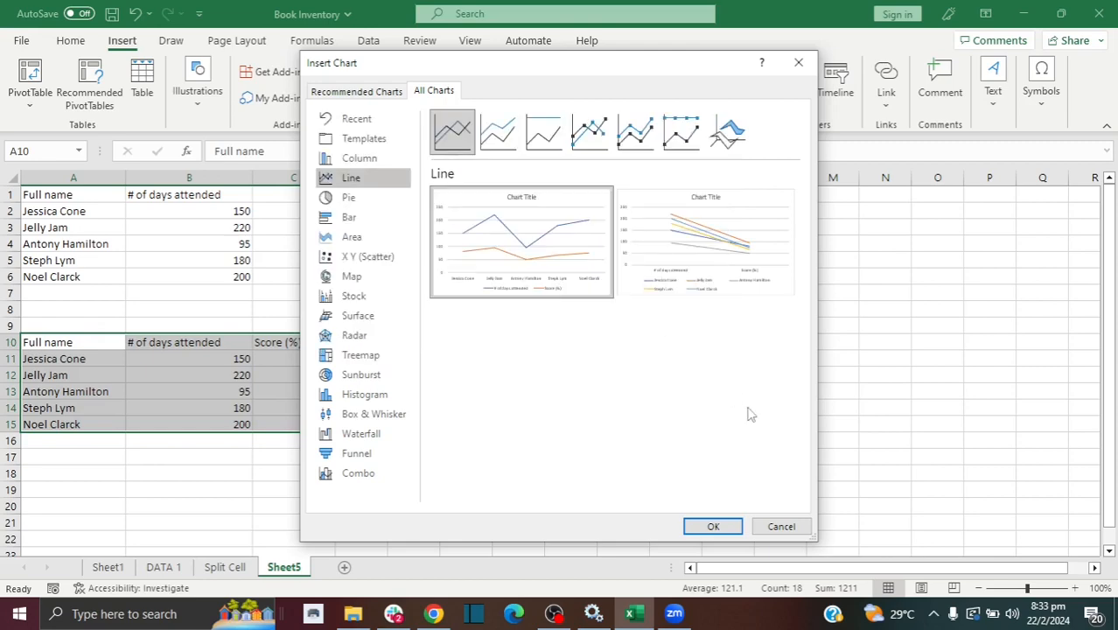
click(718, 525)
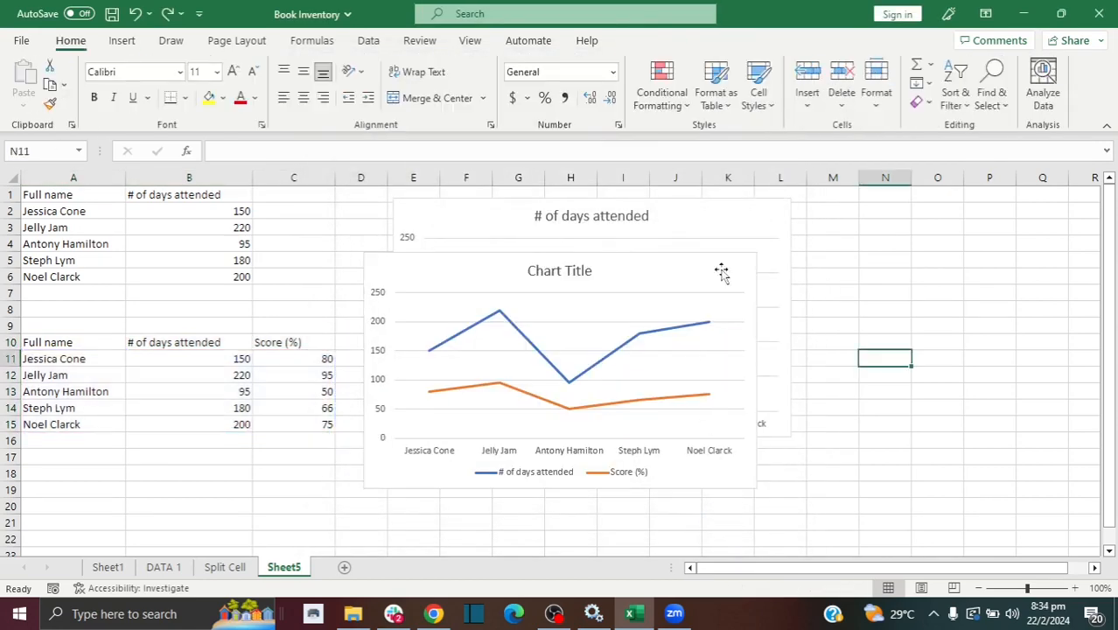
Step: Move the line chart beside the days-attended column chart, across about columns M to T and rows 1 to 15
drag(721, 272, 621, 219)
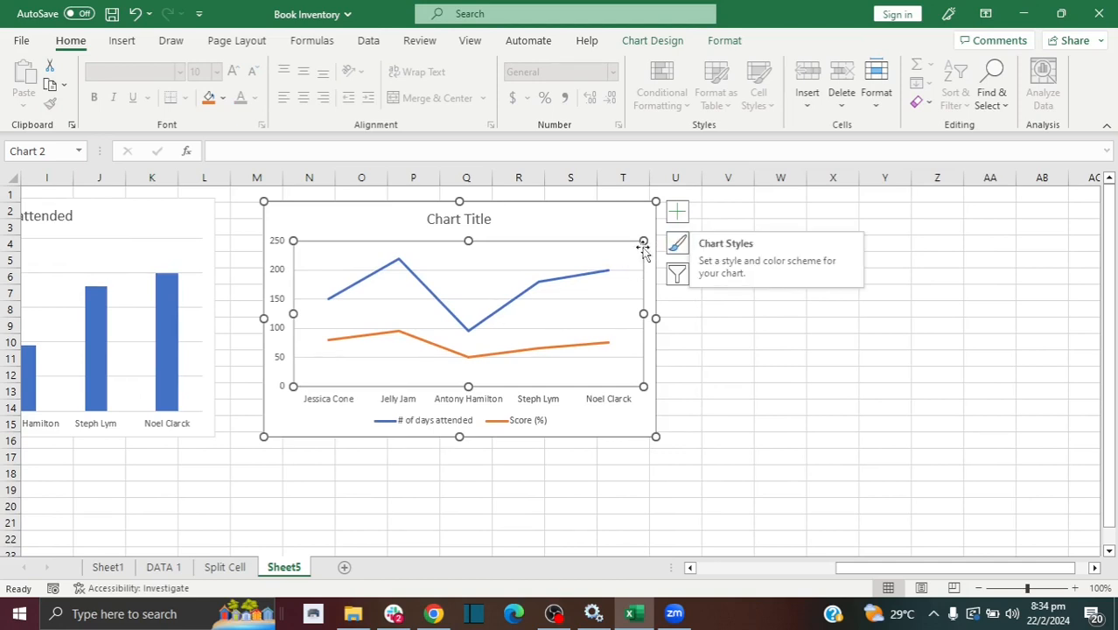
click(425, 396)
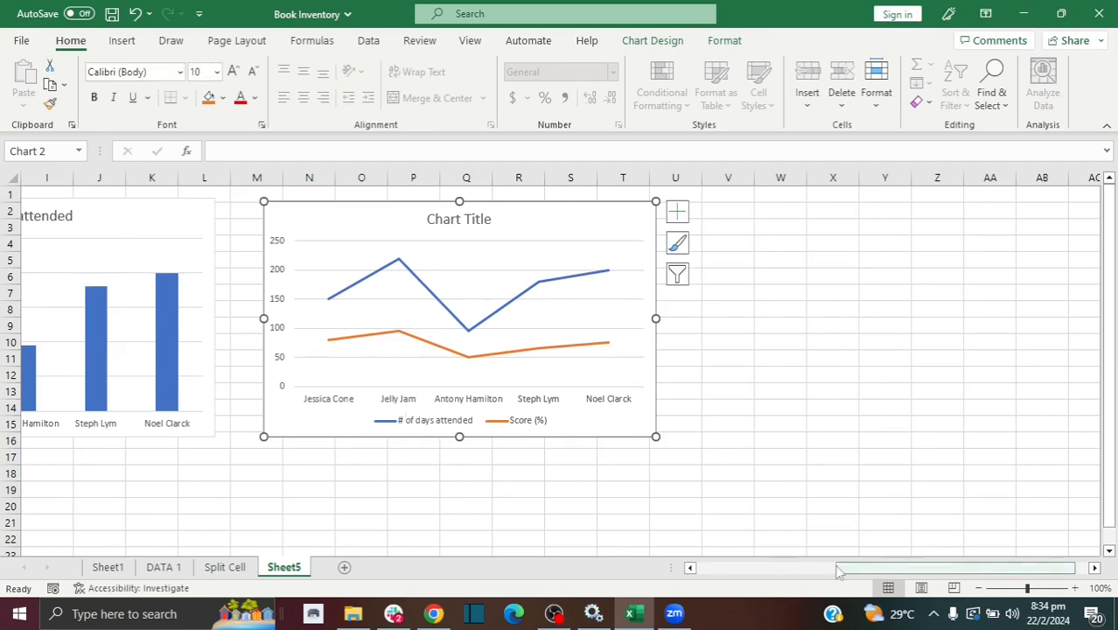
drag(846, 570, 678, 586)
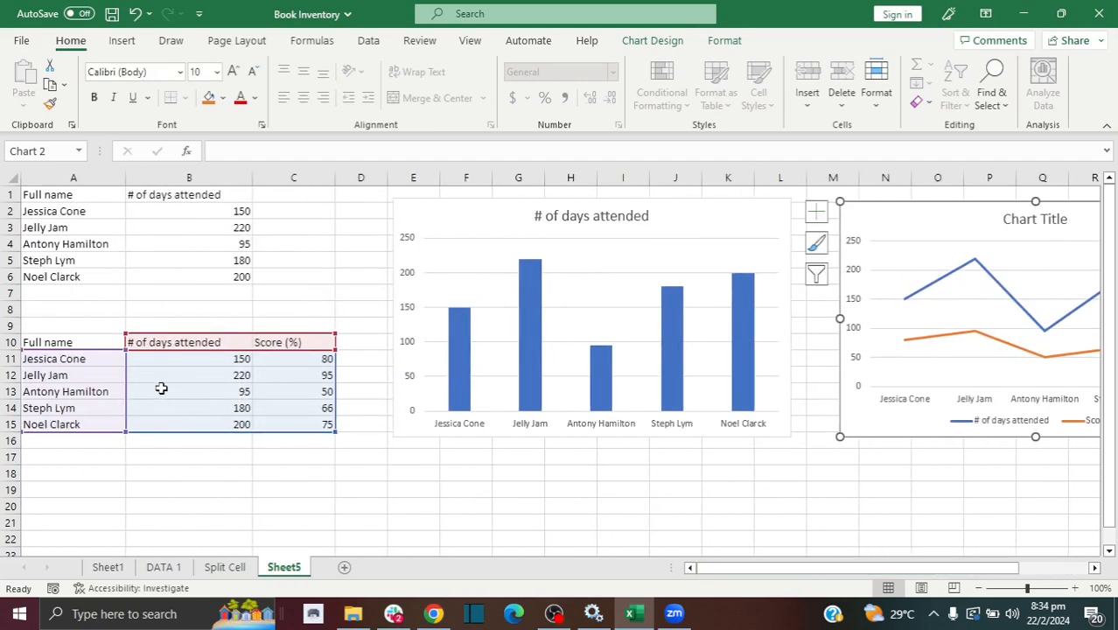